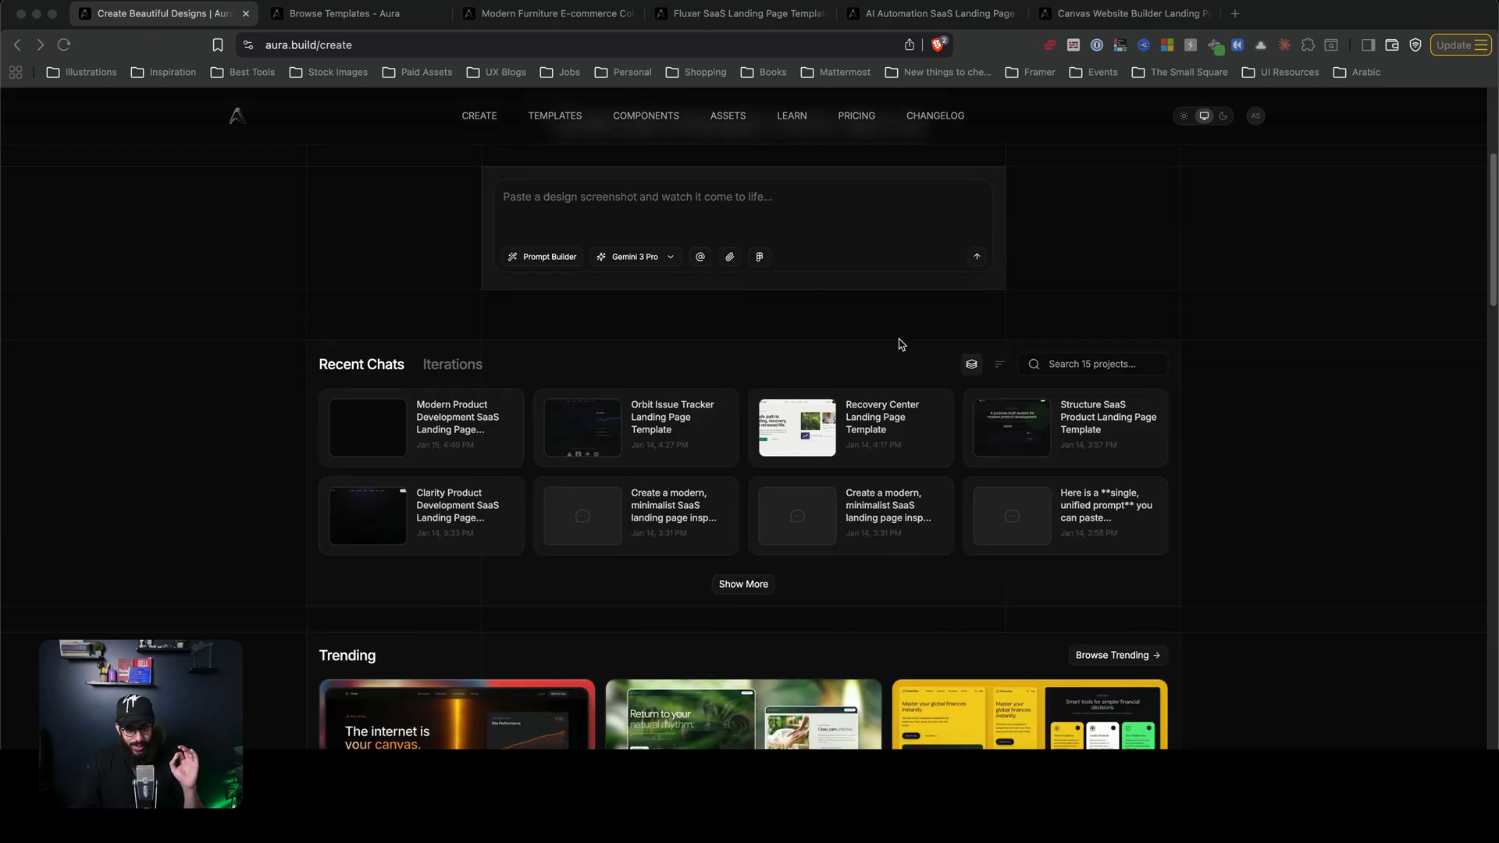
- Browse the Modern Furniture E-commerce and Fluxer SaaS example sites
scroll(1313, 399, up, 5)
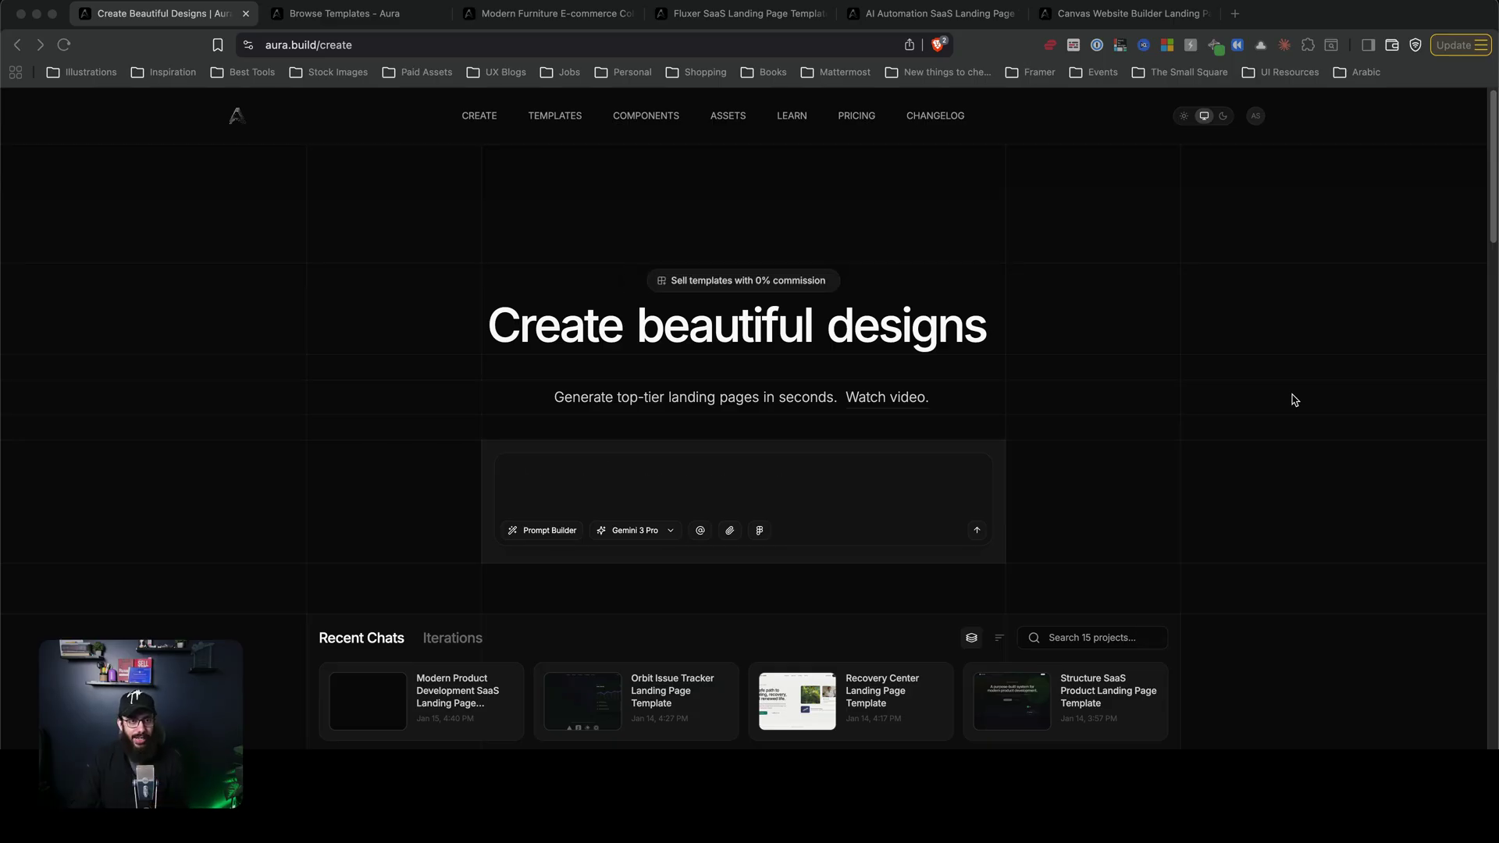
click(577, 21)
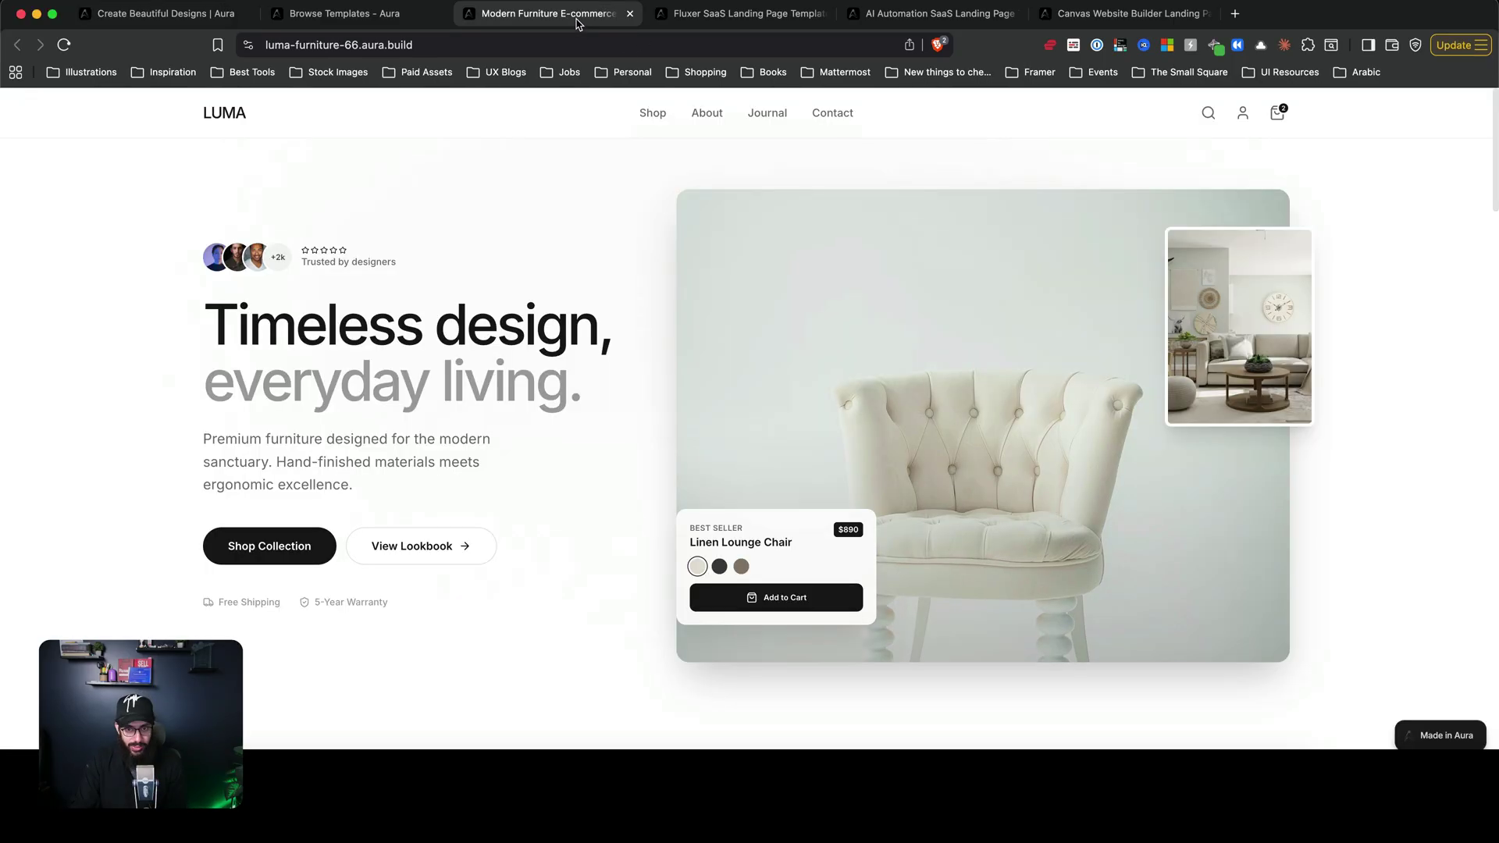
scroll(1074, 306, down, 3)
scroll(983, 328, up, 3)
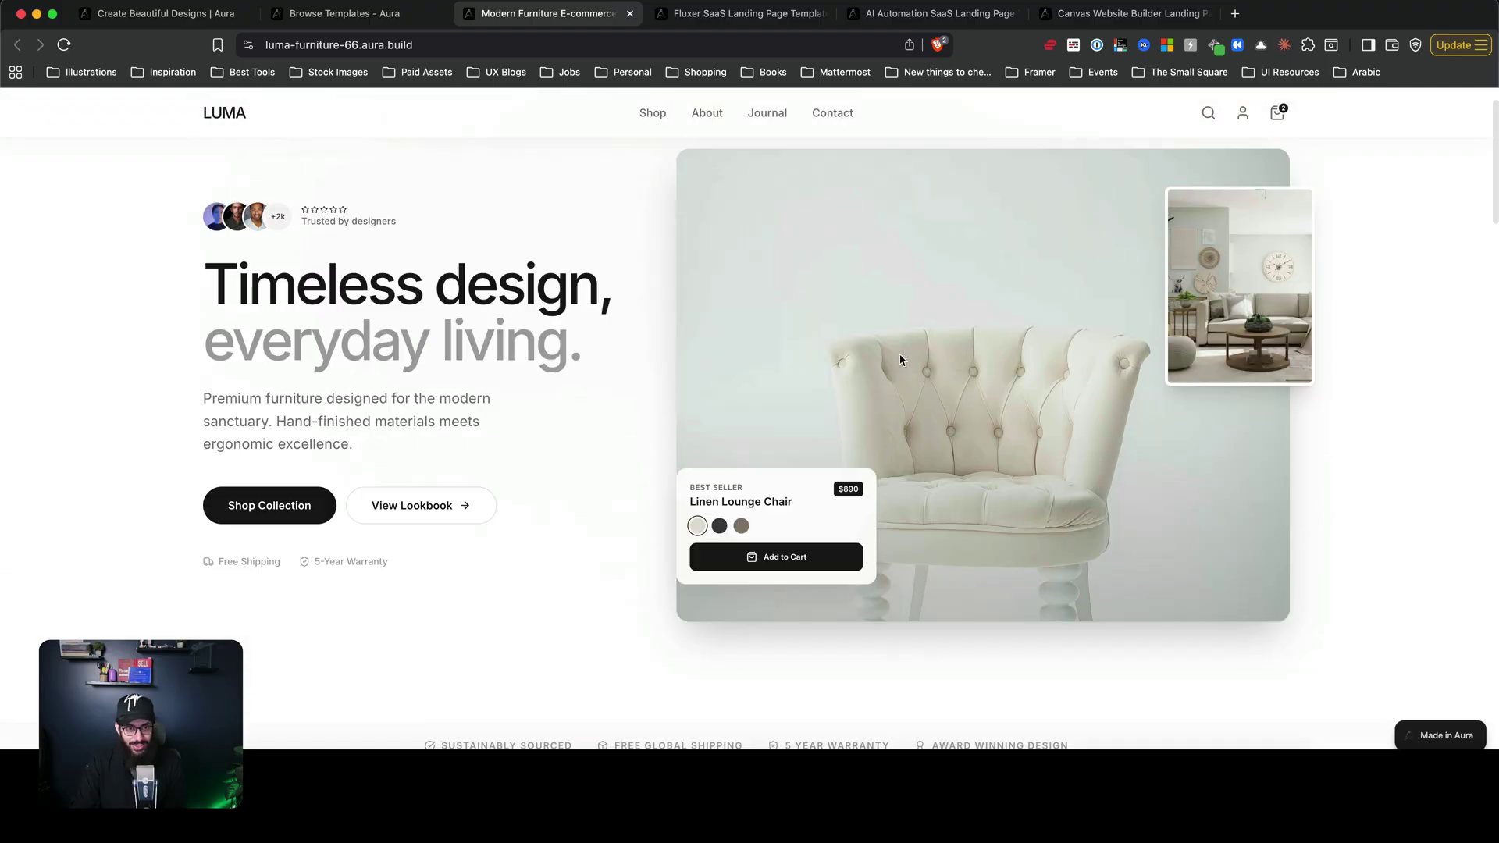
scroll(545, 369, down, 5)
scroll(546, 369, down, 5)
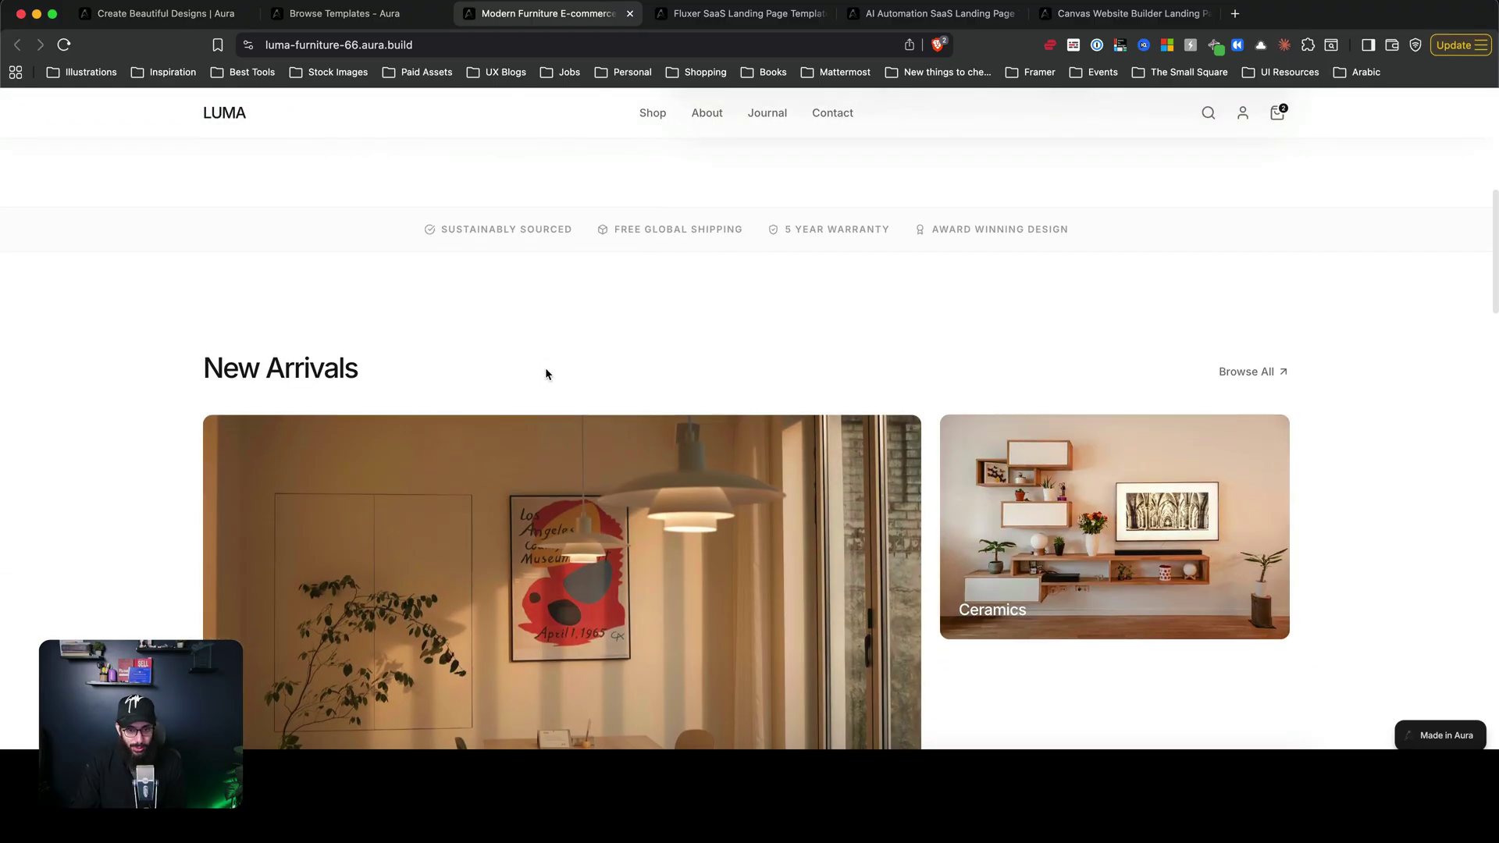
scroll(546, 374, up, 6)
scroll(545, 373, up, 3)
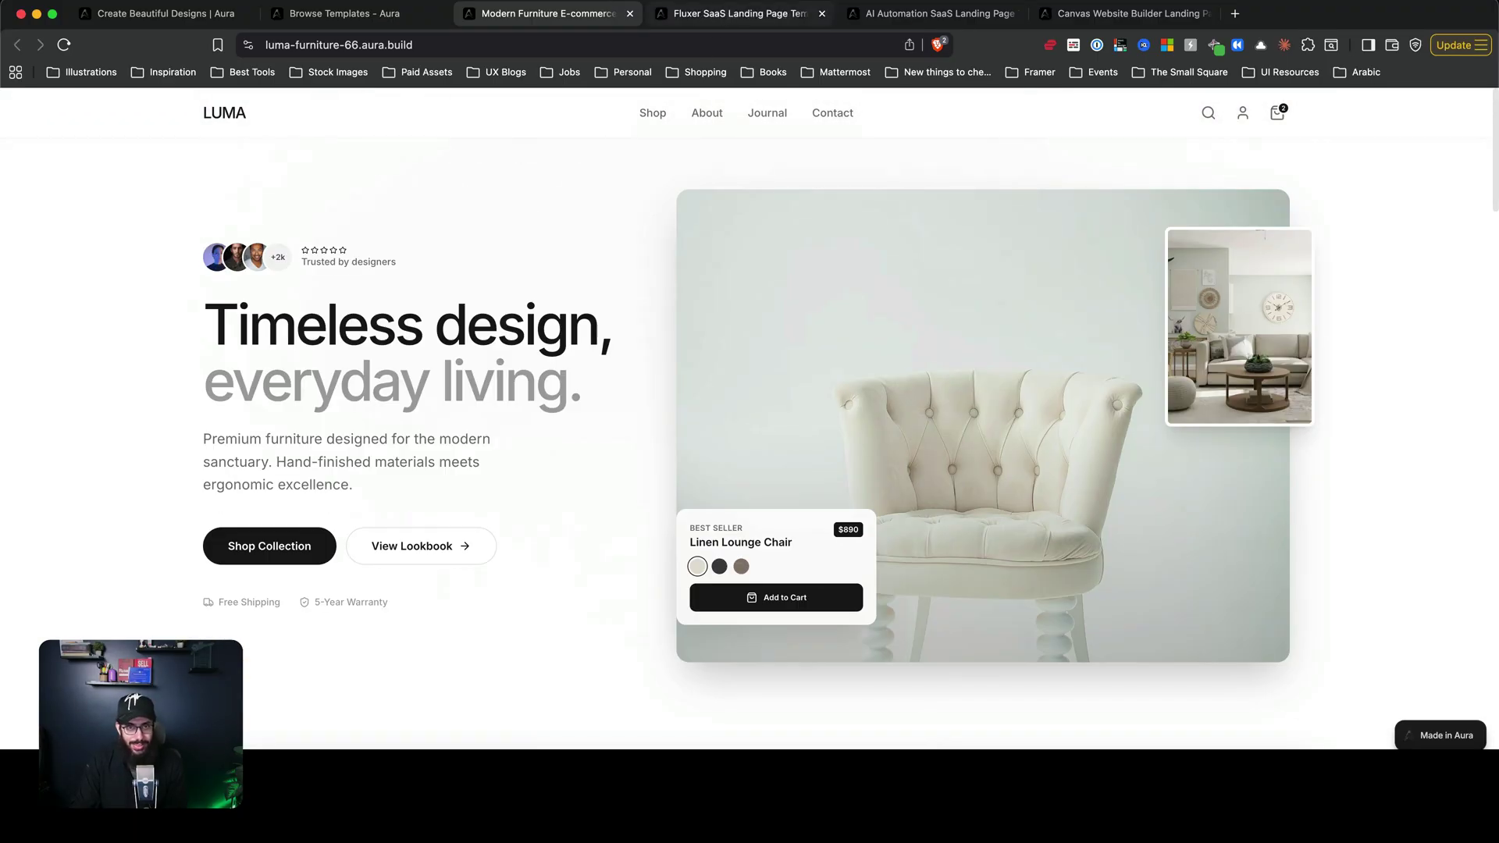
click(740, 14)
scroll(1005, 265, down, 4)
scroll(1005, 265, down, 10)
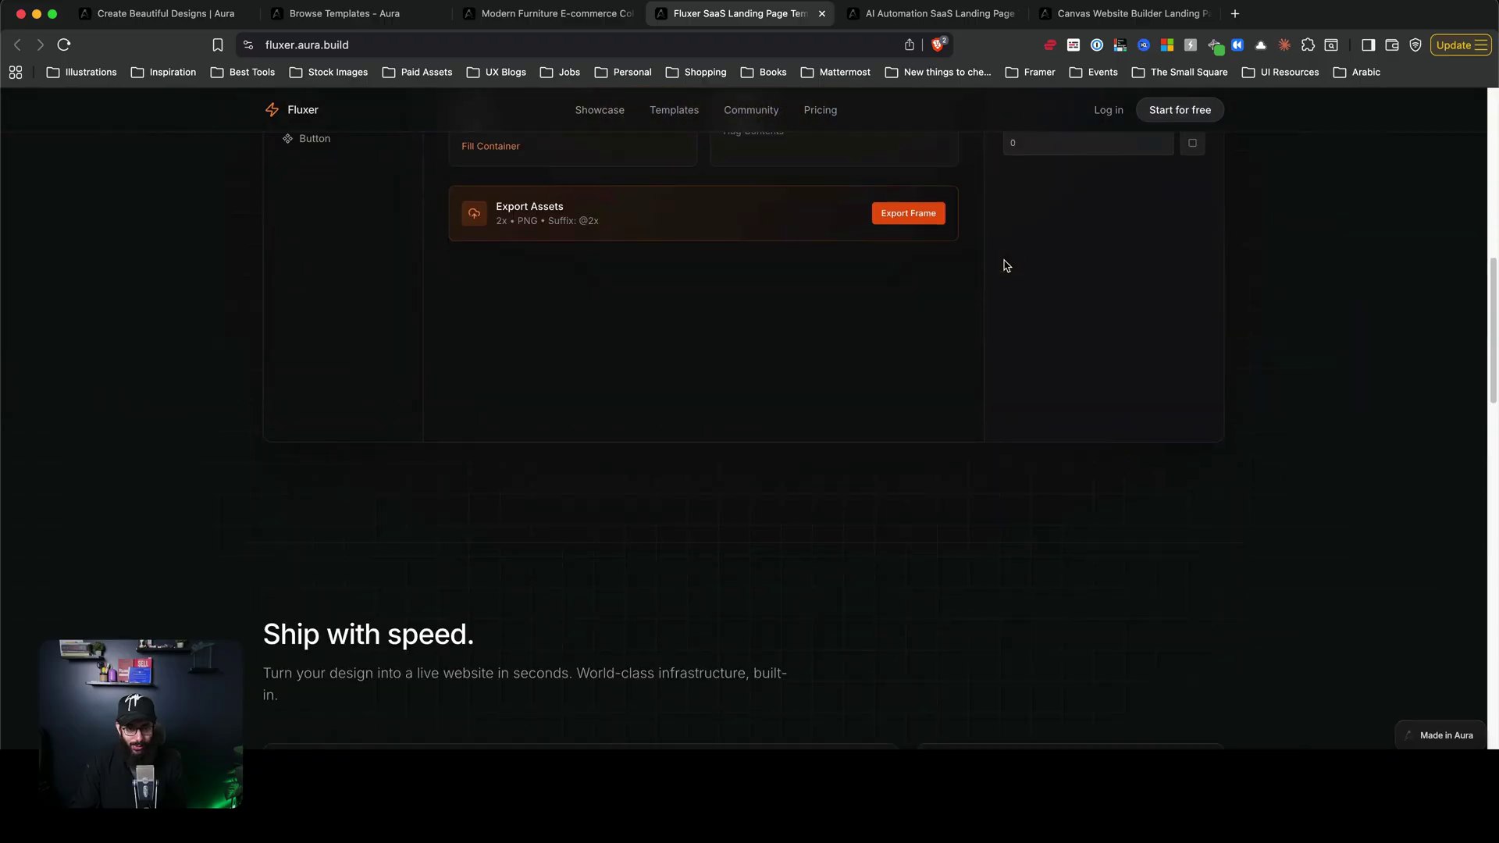
scroll(1005, 265, down, 5)
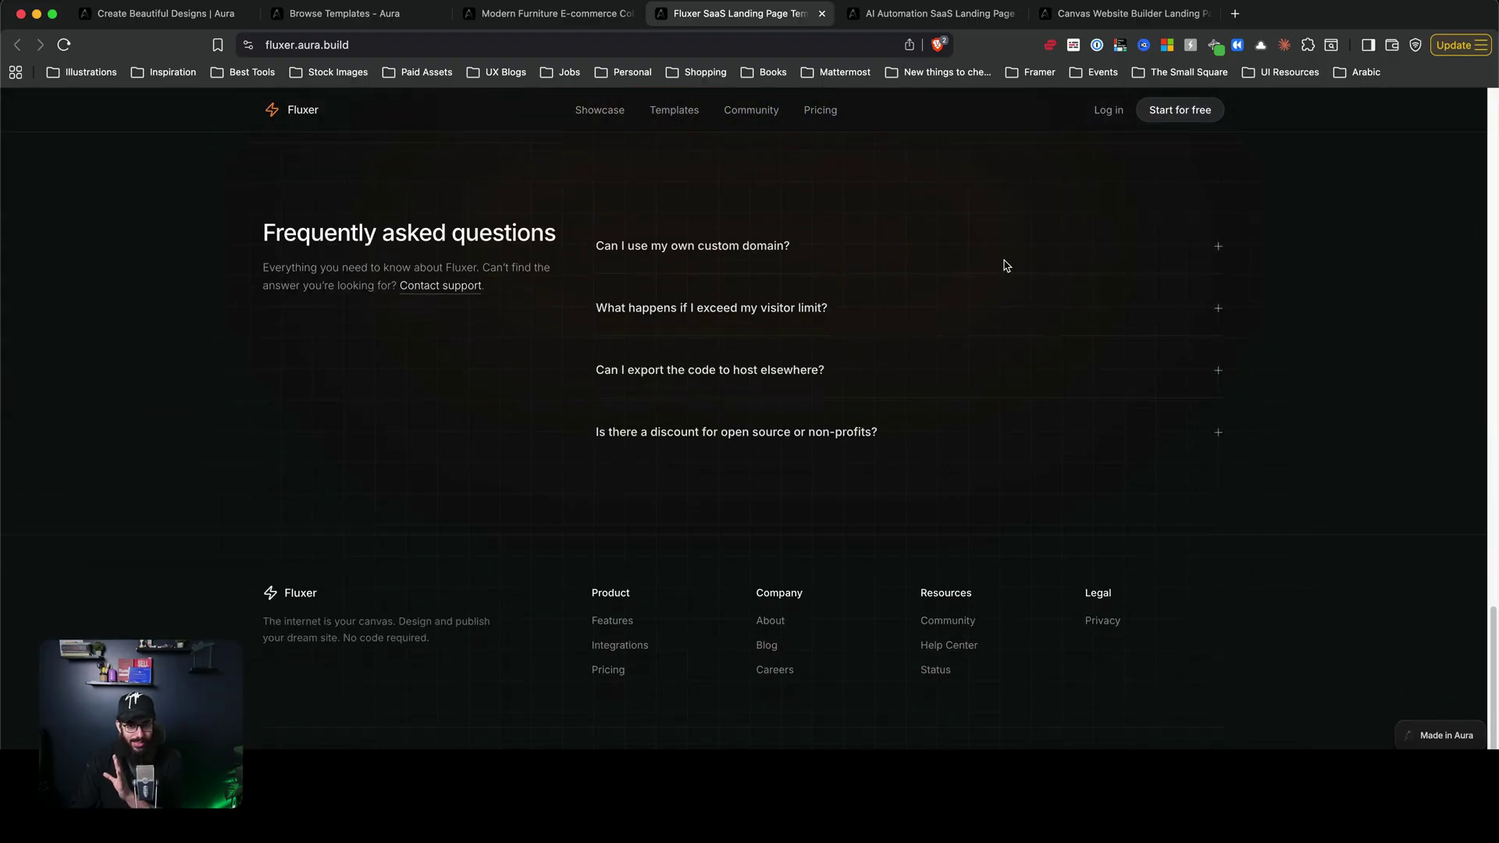
scroll(911, 254, up, 8)
- Browse the Nova AI and Canvas example sites, then return to the design creation page
click(929, 14)
scroll(967, 290, down, 15)
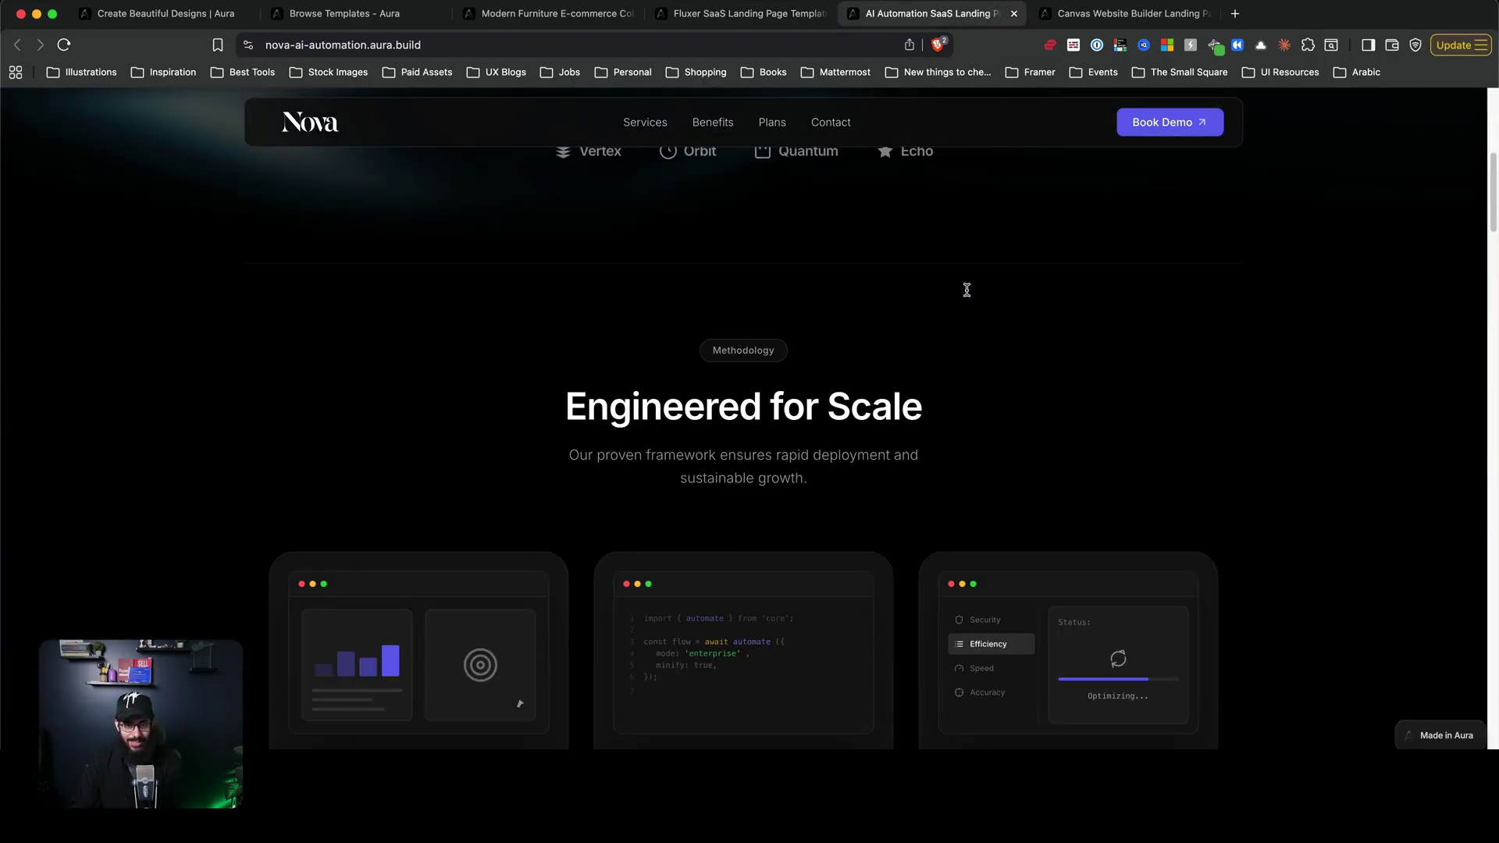
scroll(966, 291, down, 2)
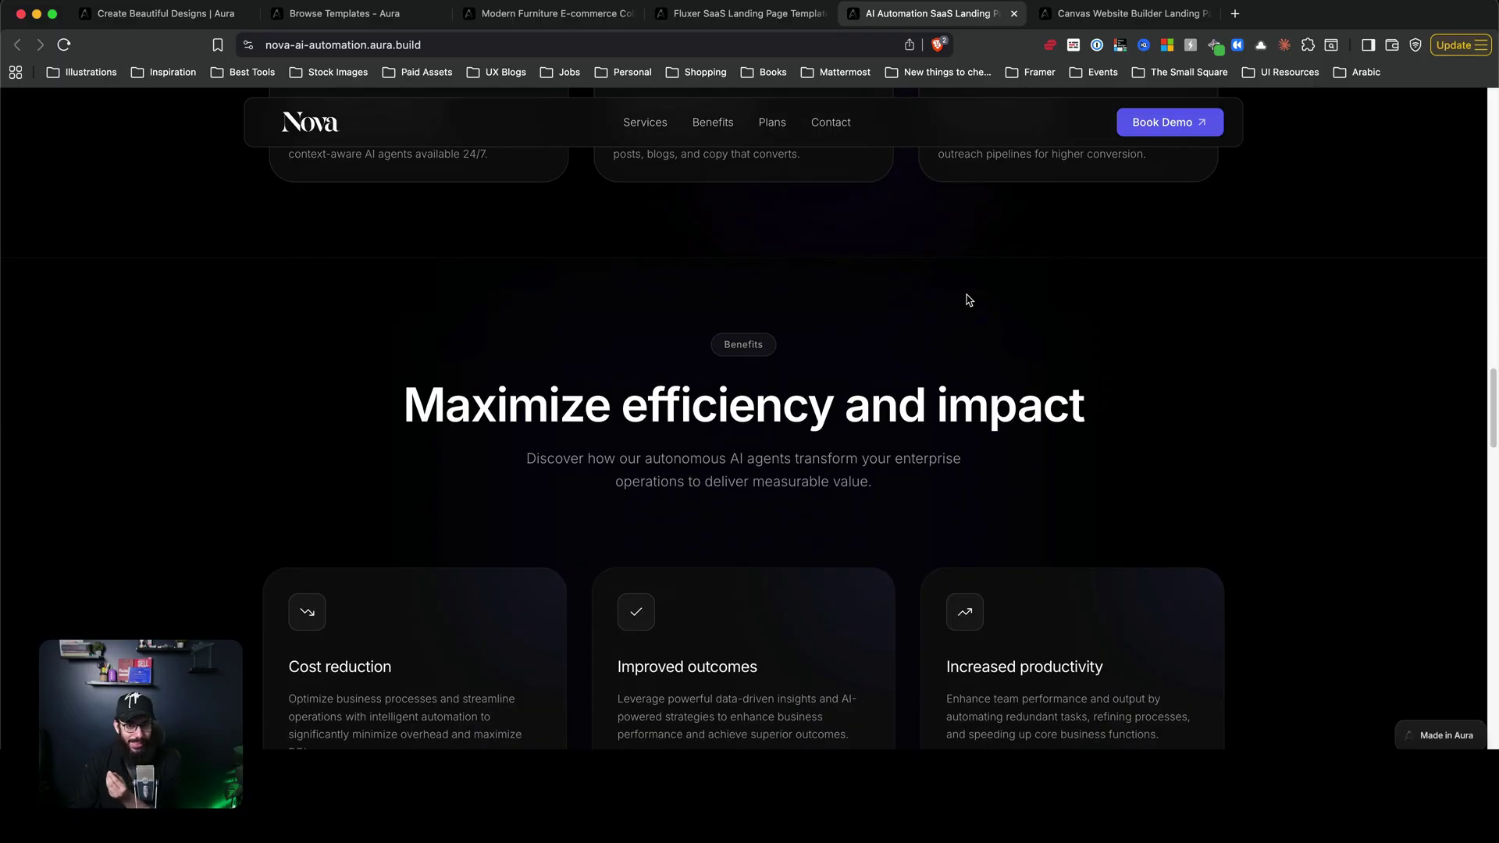
scroll(970, 305, down, 12)
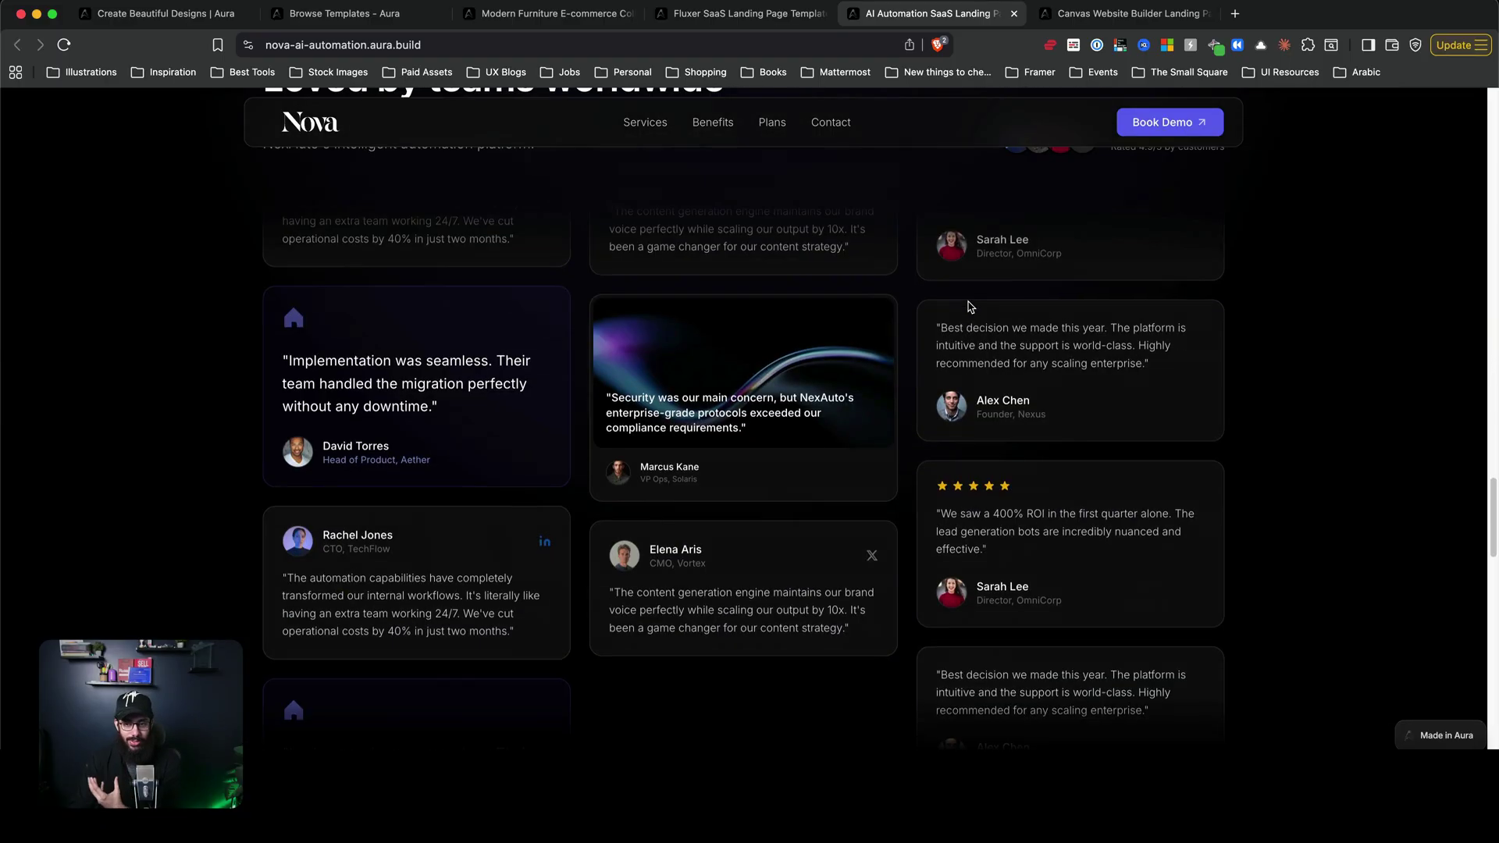
scroll(972, 320, down, 6)
scroll(975, 326, up, 20)
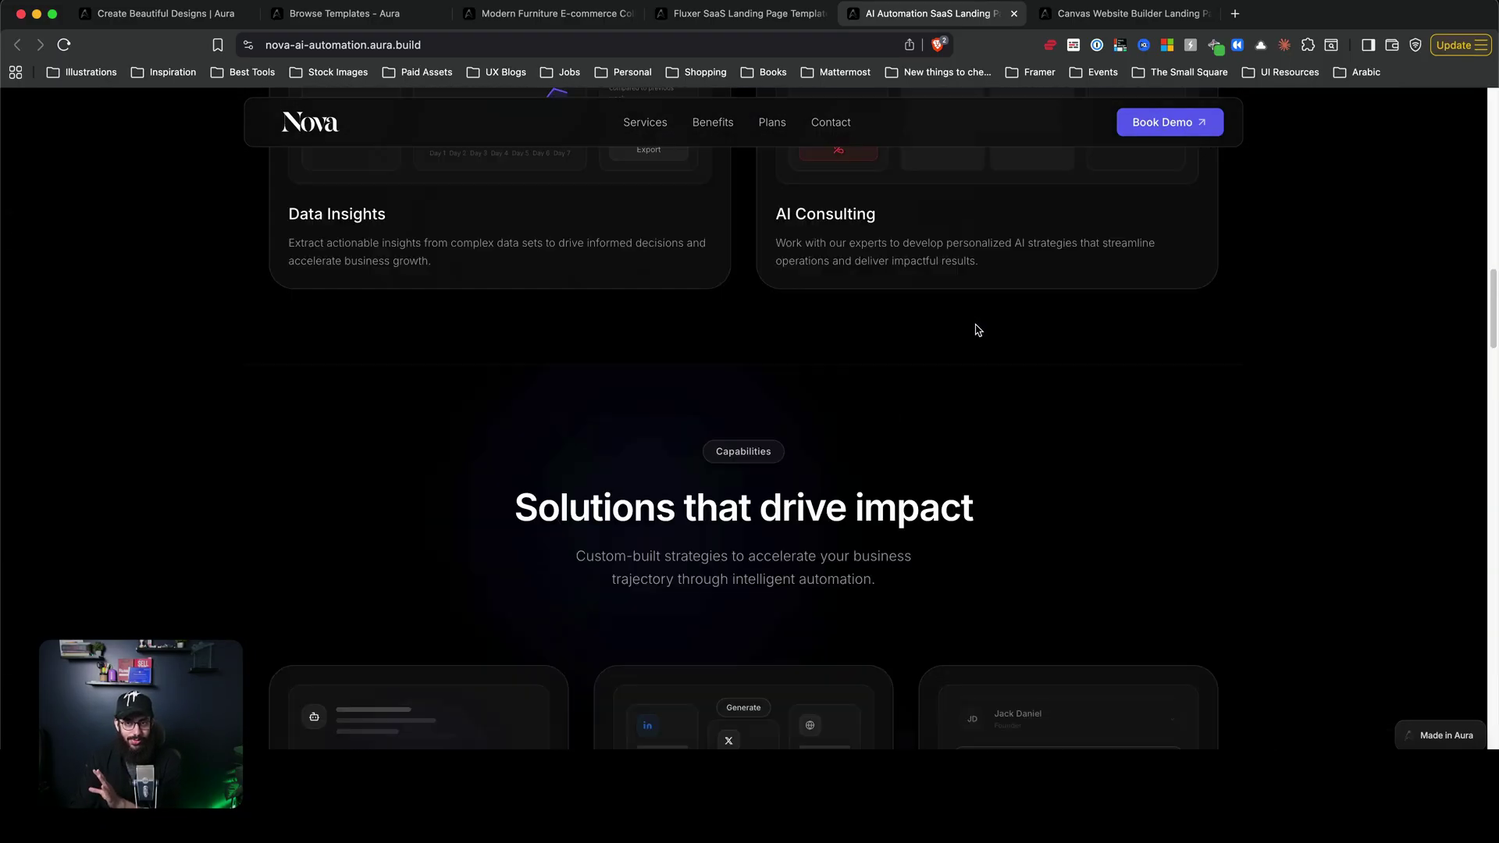
click(1125, 14)
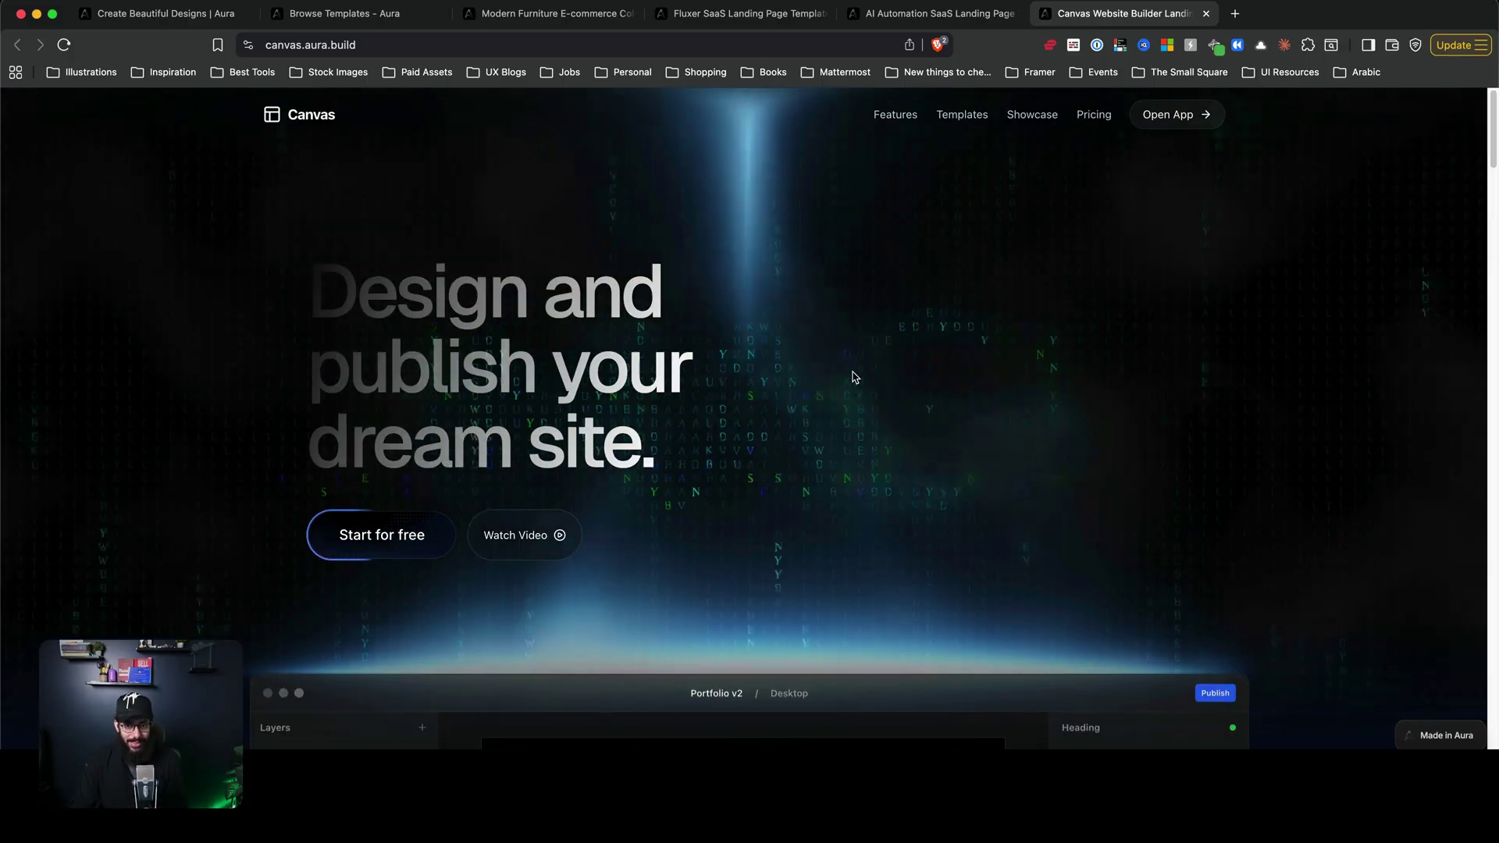
scroll(1106, 378, down, 10)
scroll(1104, 375, up, 8)
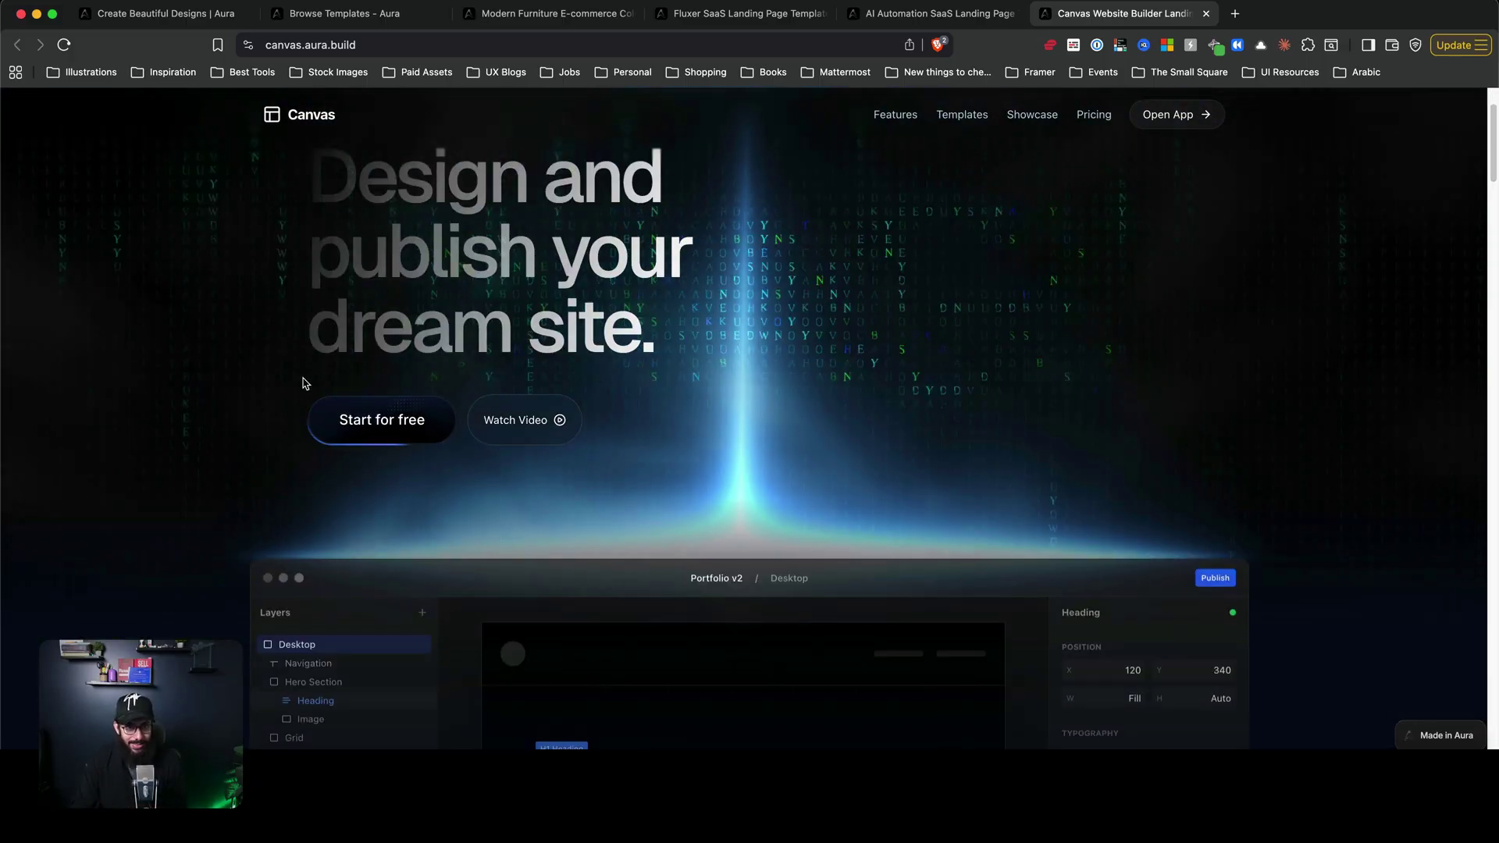
scroll(991, 461, down, 15)
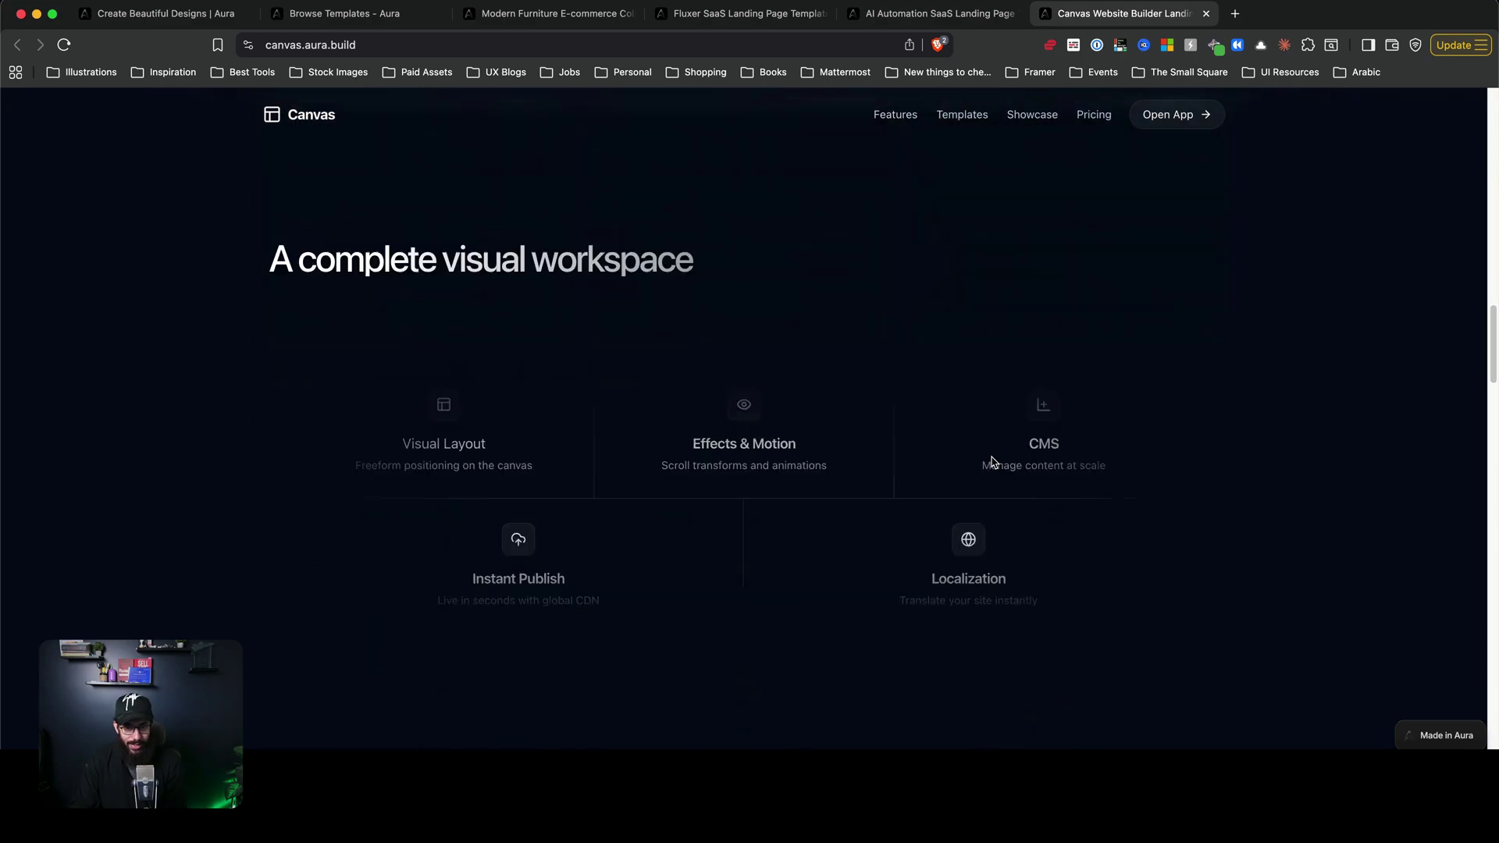
scroll(990, 462, up, 15)
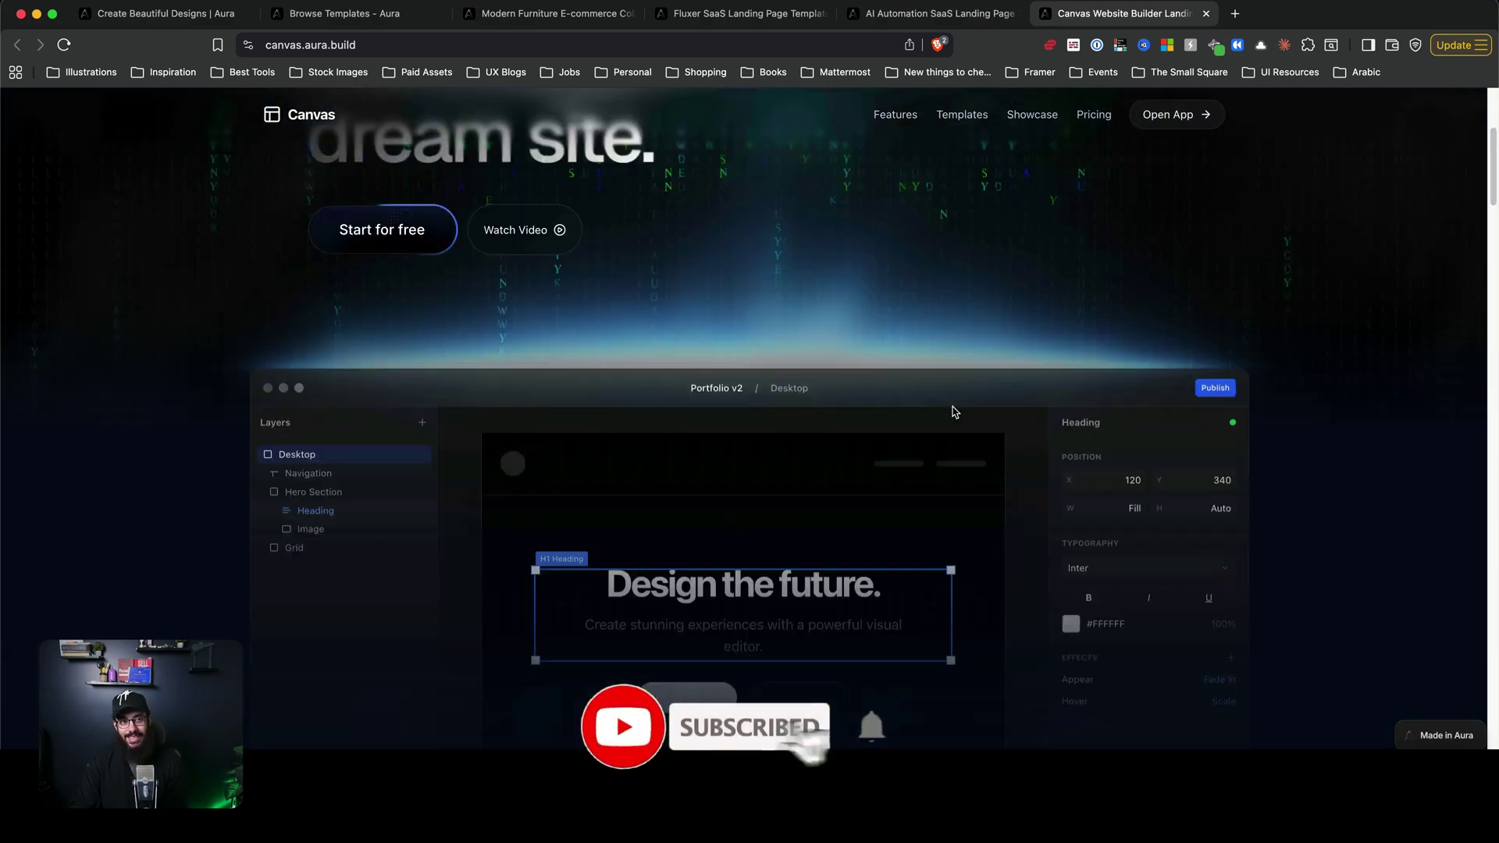
click(181, 16)
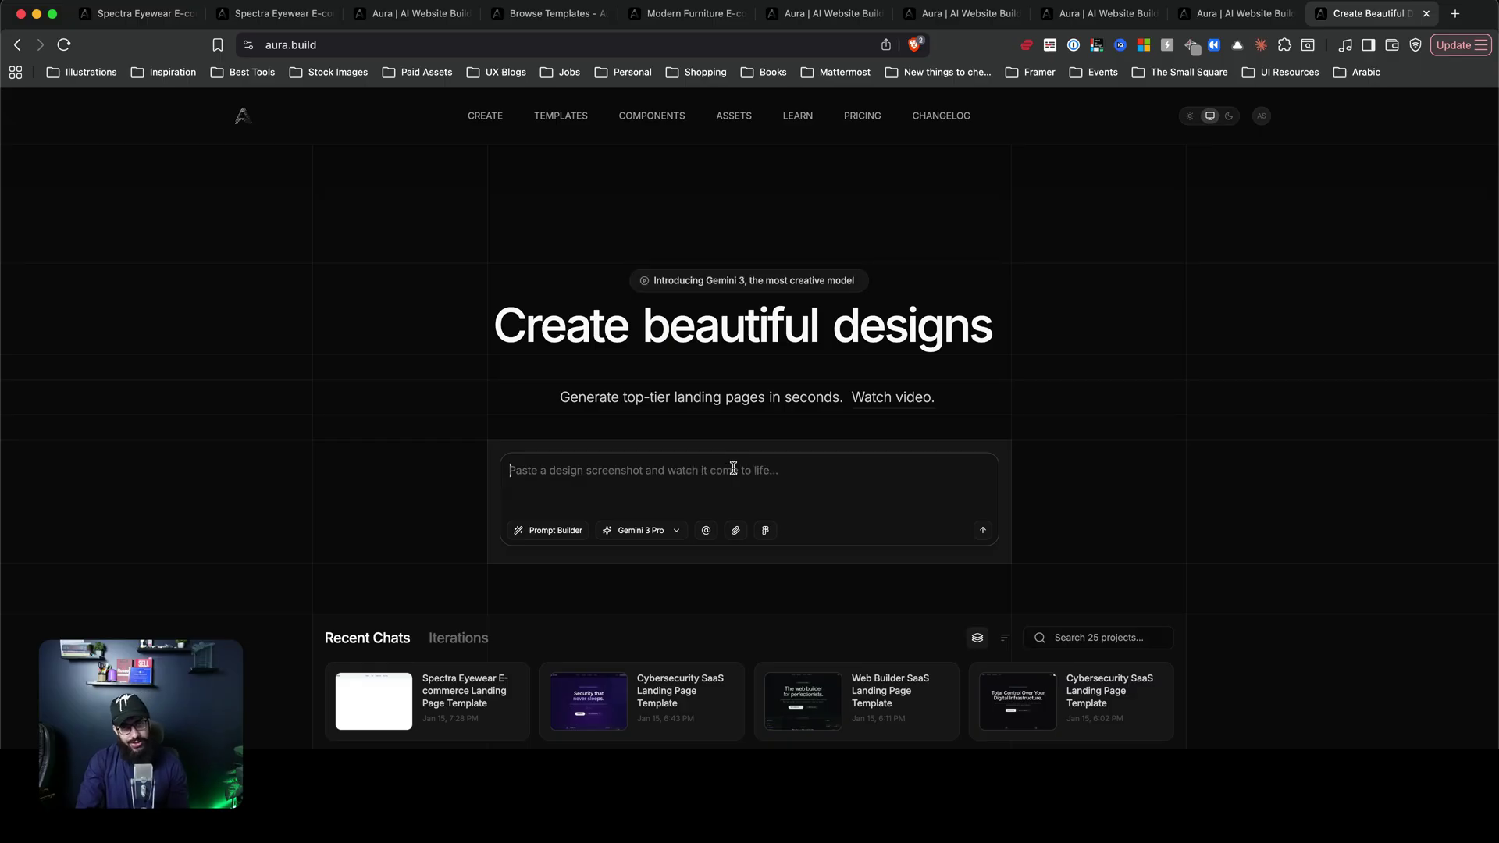
- Write the prompt 'Create a website for a furniture design studio' and glance at Prompt Builder
click(733, 467)
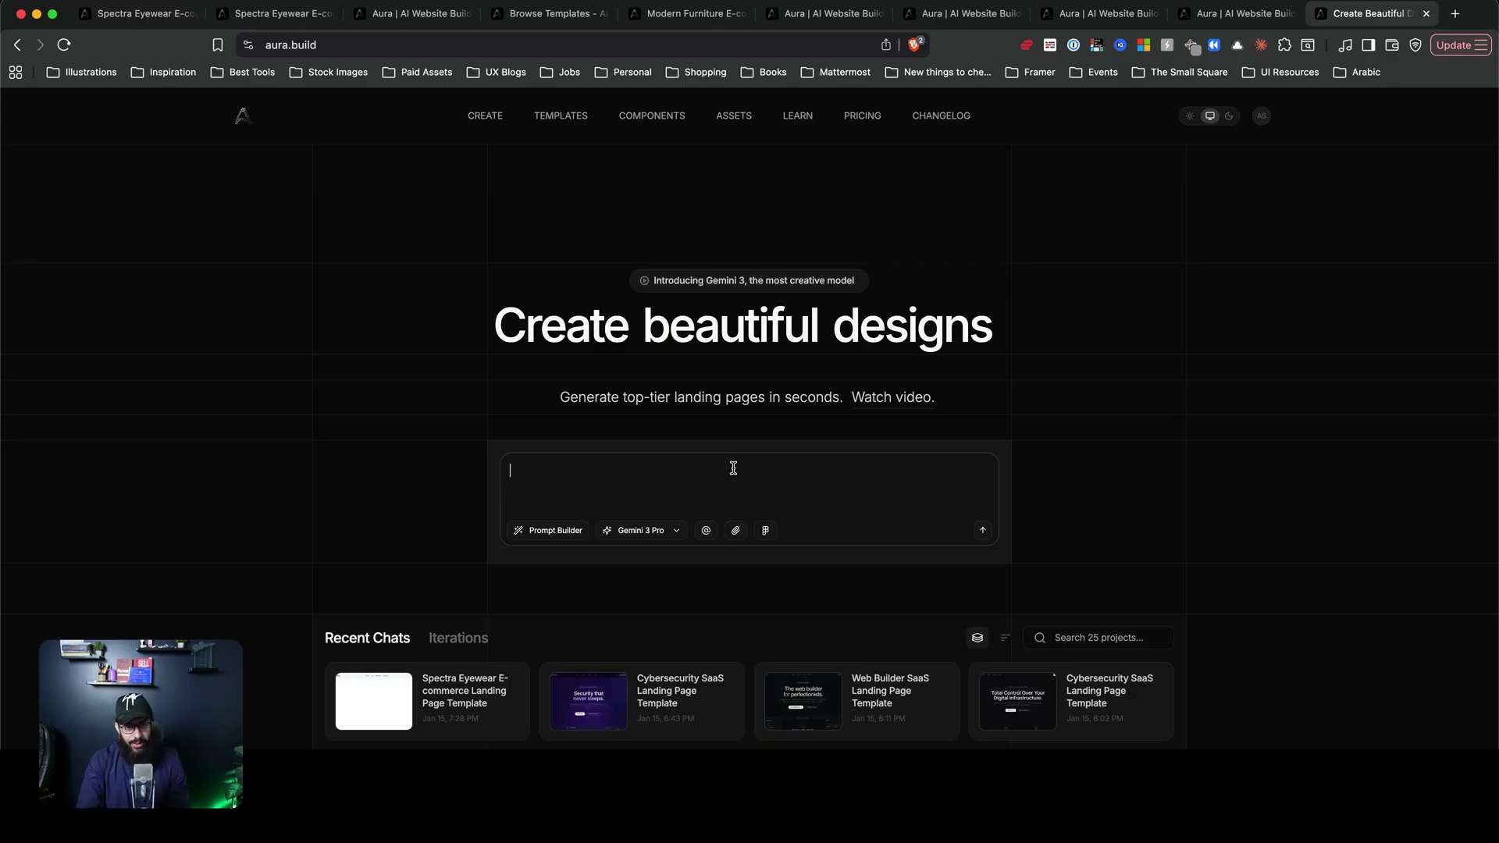
text(Create a website for a furniture design studio)
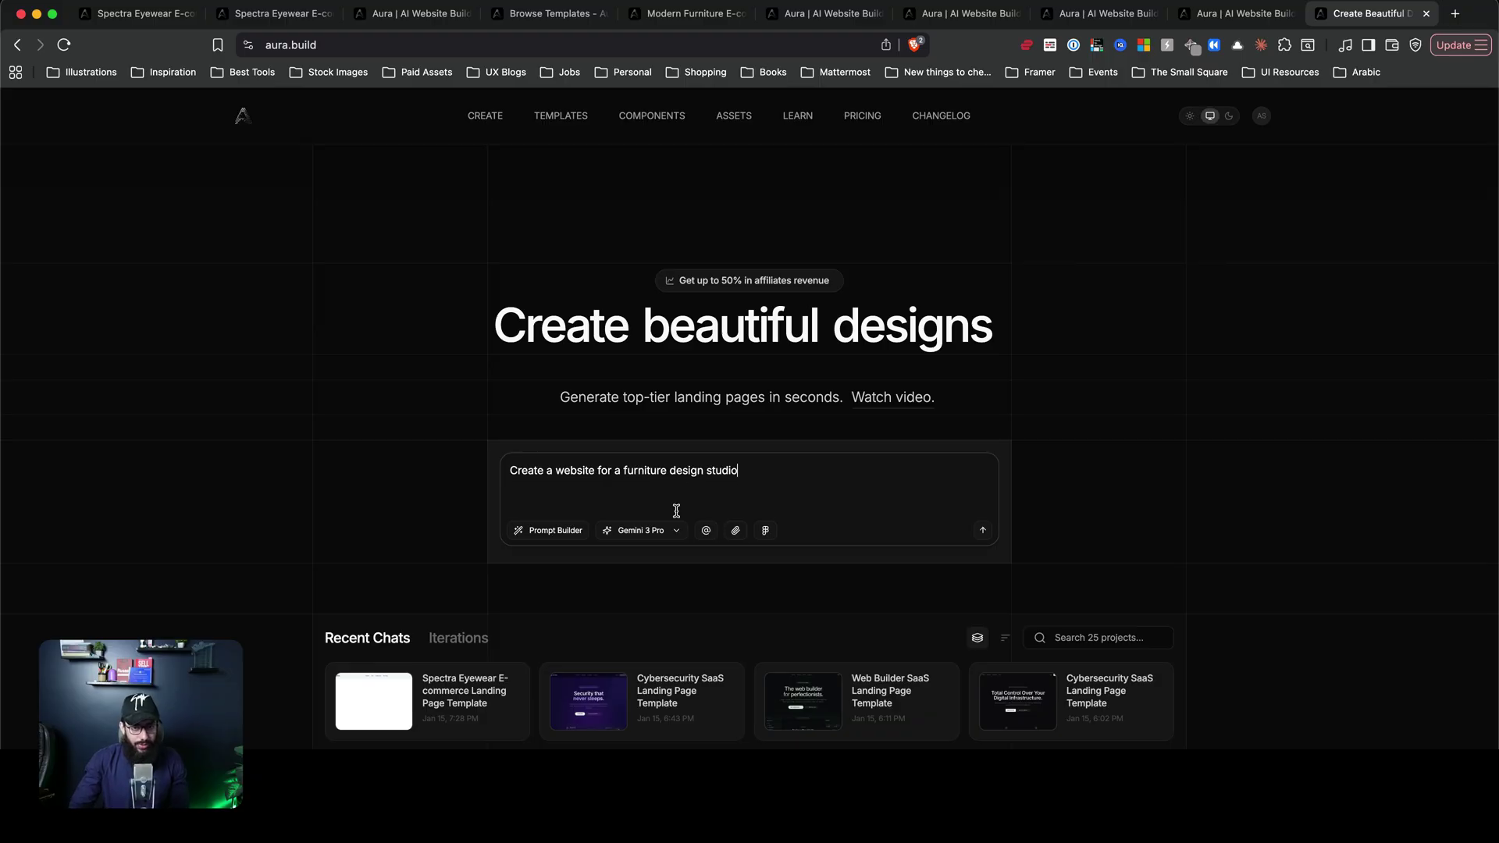
click(575, 528)
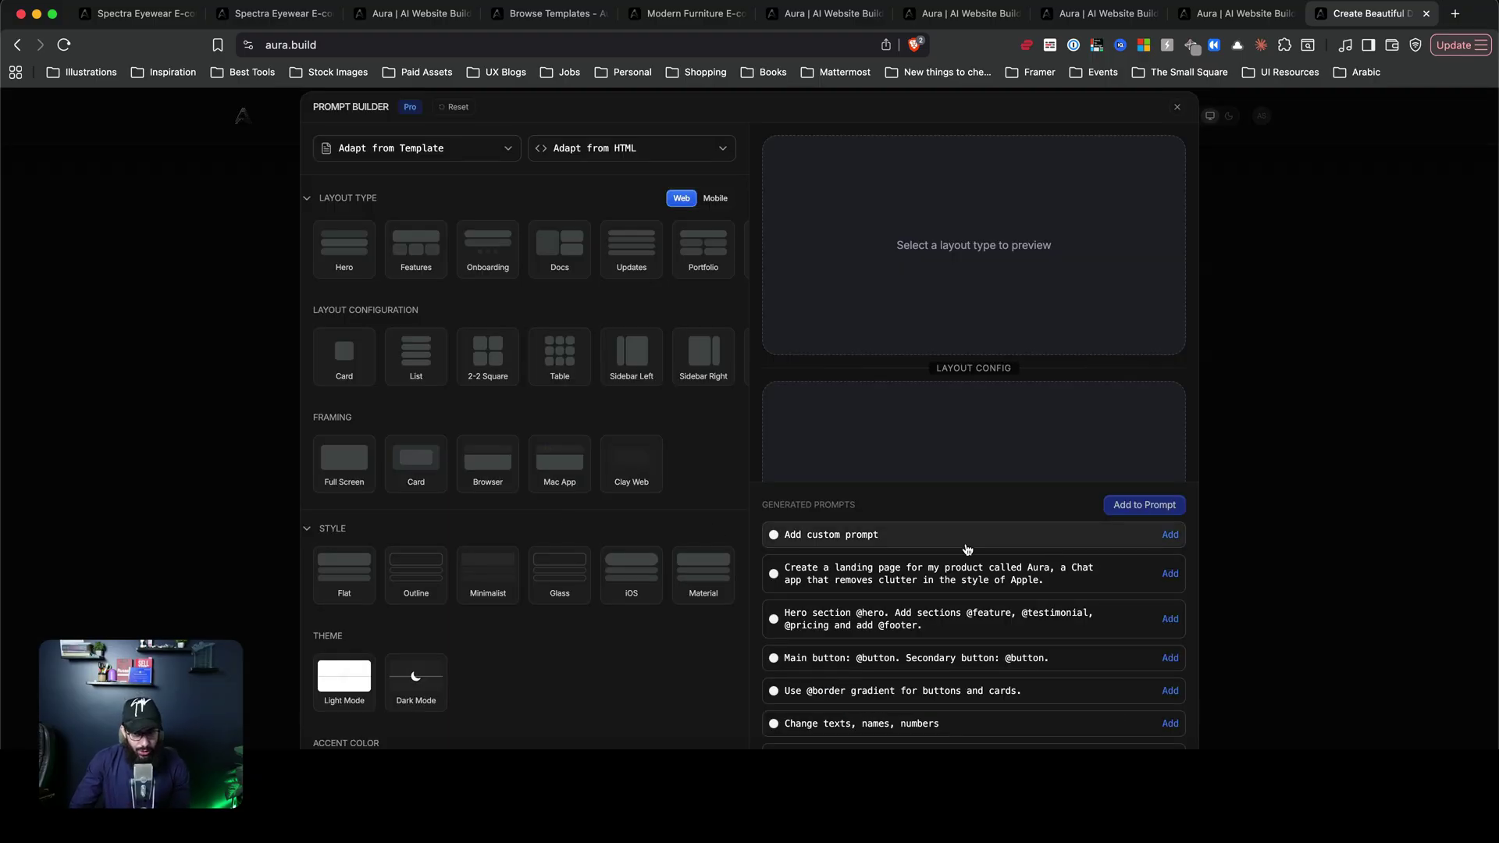
key(Escape)
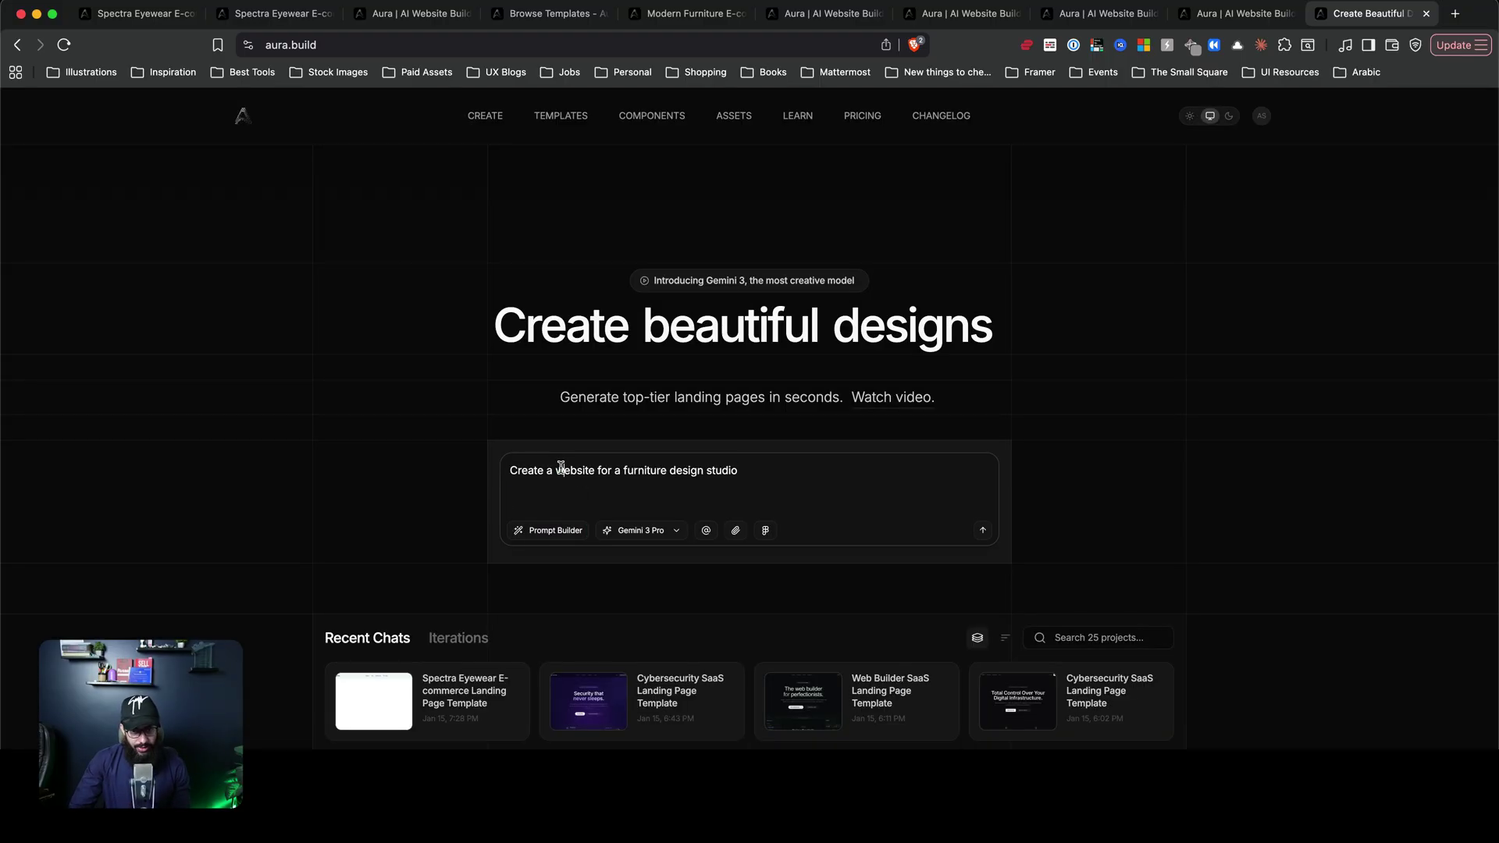
- In Prompt Builder, choose Light Mode with an Indigo accent colour
key(super+a)
click(551, 530)
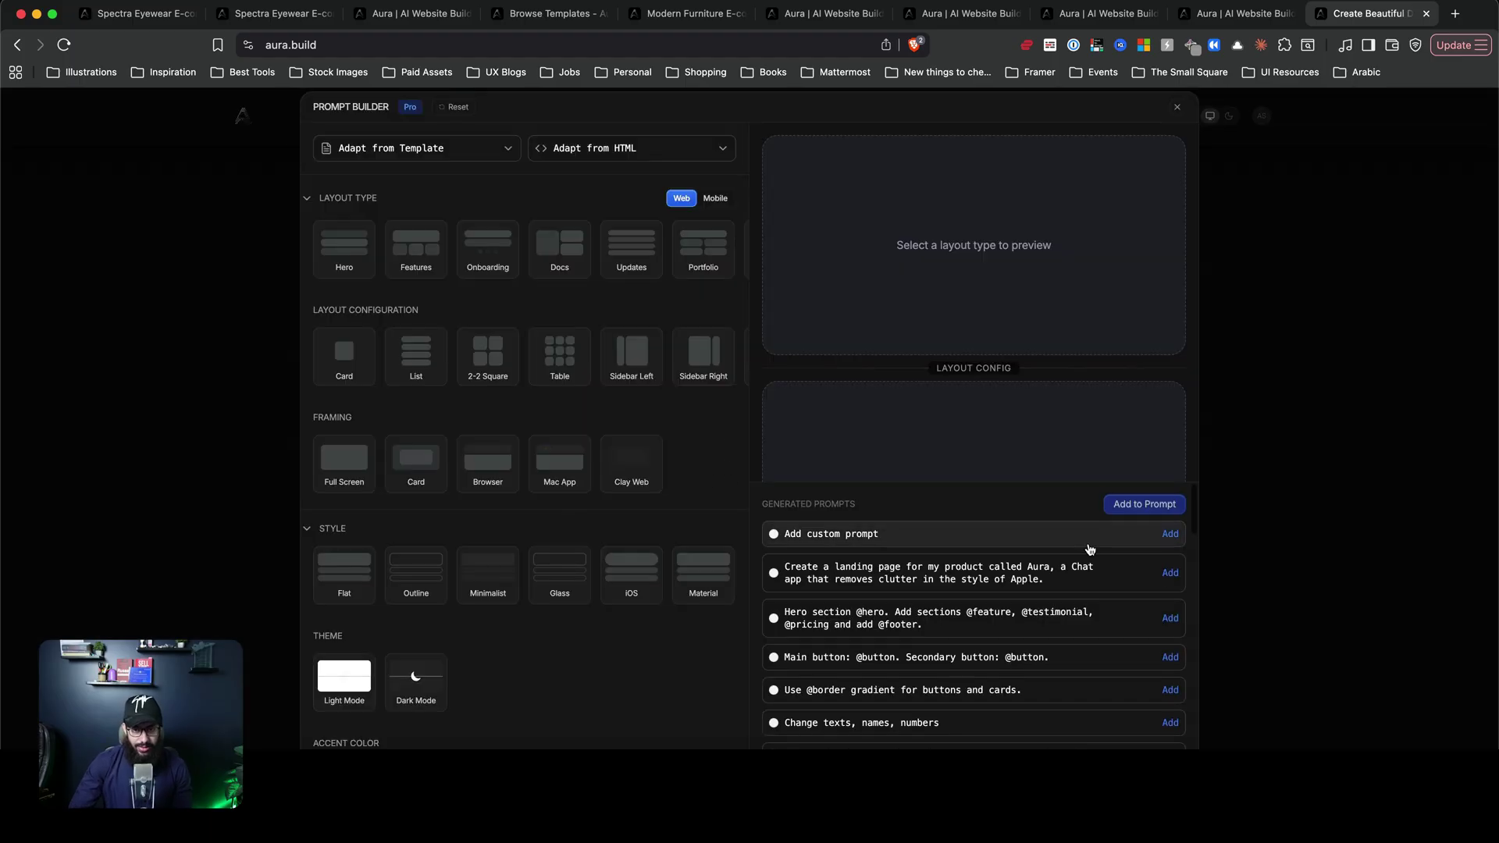
scroll(951, 477, down, 3)
scroll(954, 500, down, 2)
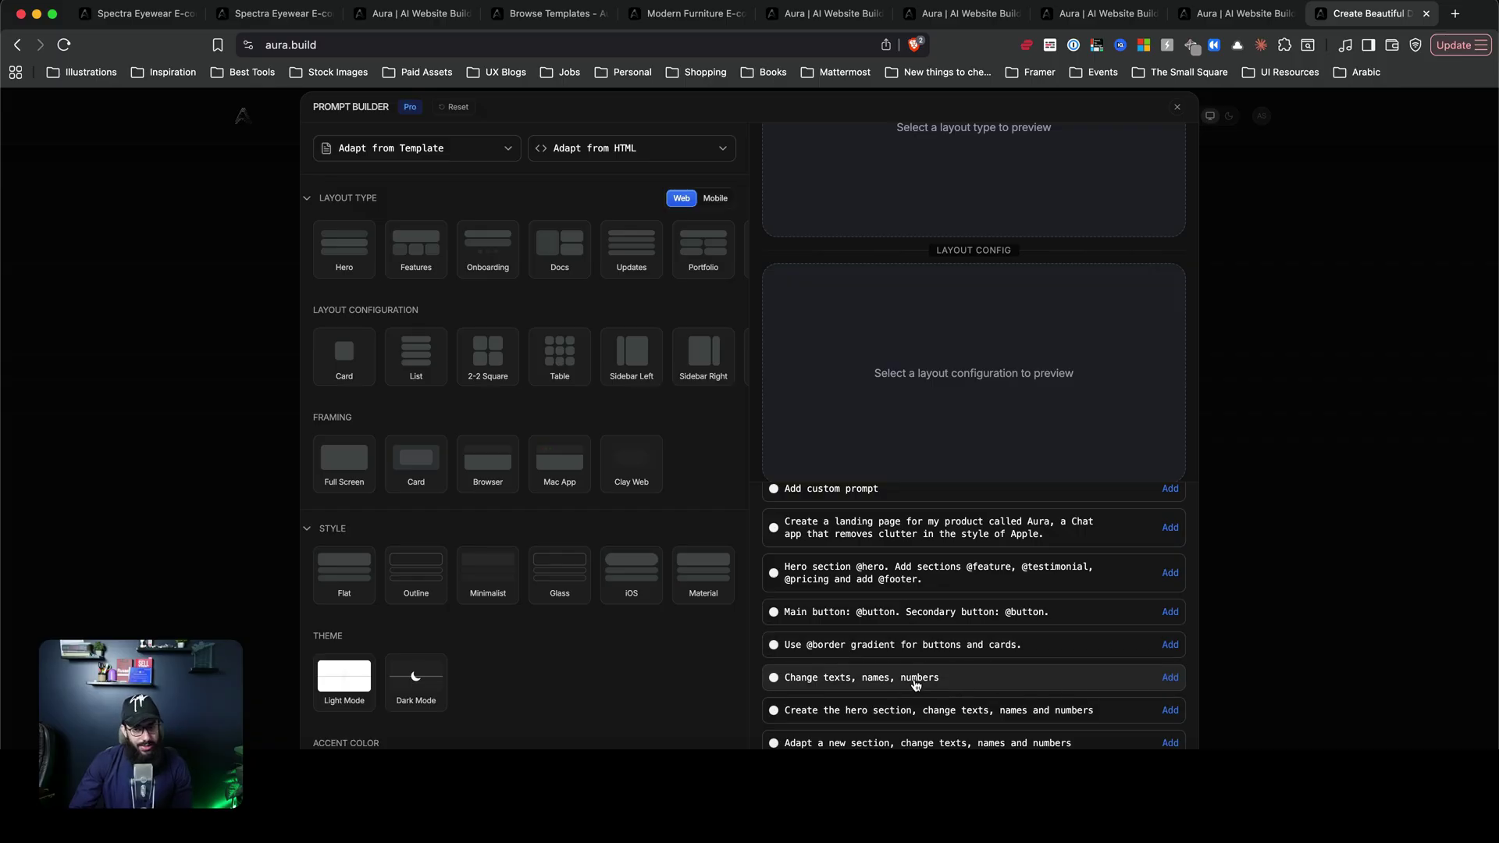
scroll(916, 685, down, 3)
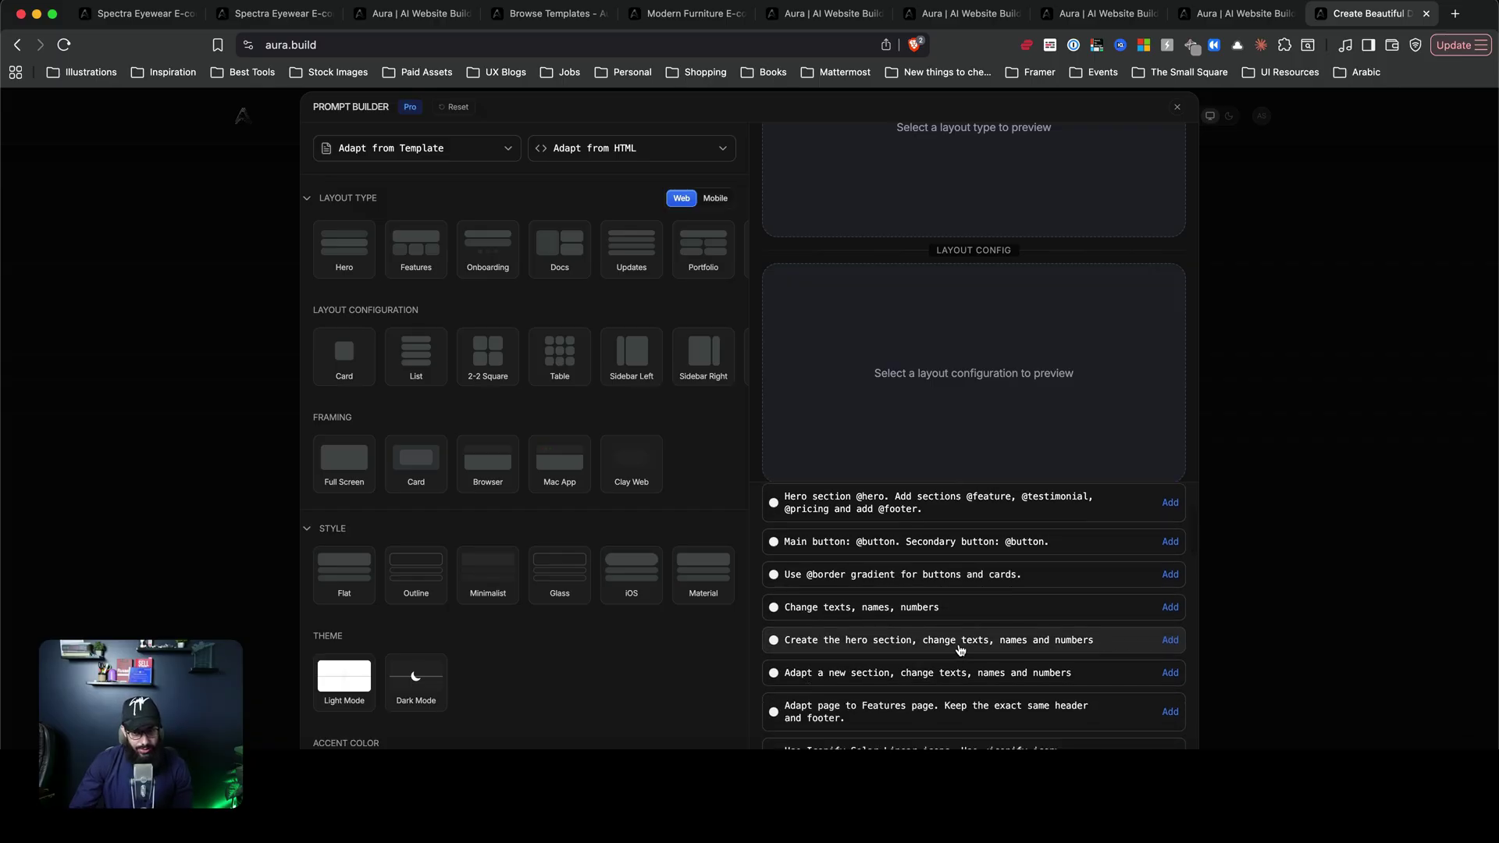
scroll(960, 649, down, 2)
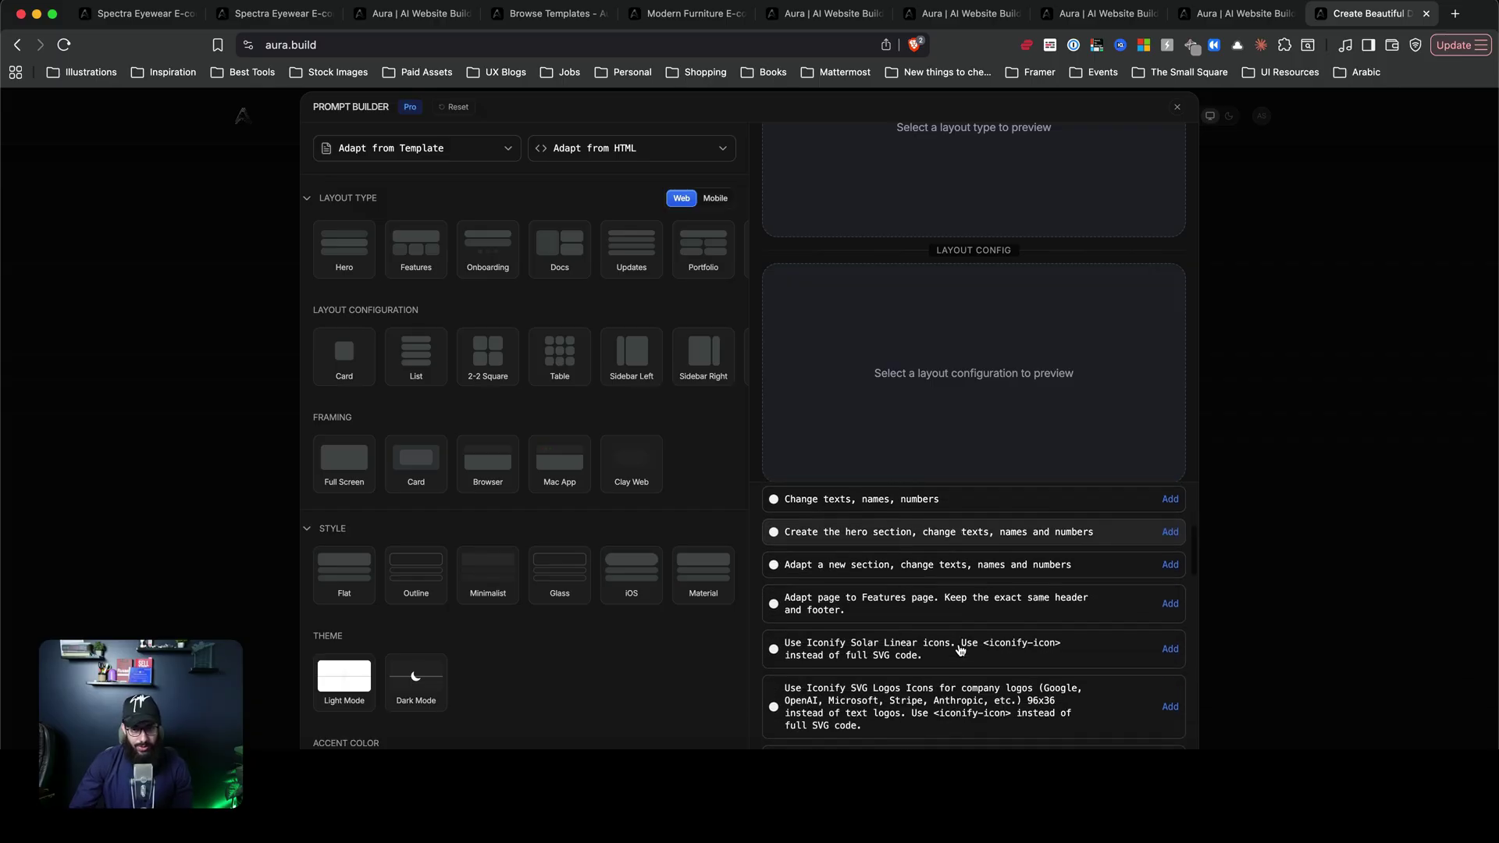
click(369, 682)
scroll(450, 660, down, 3)
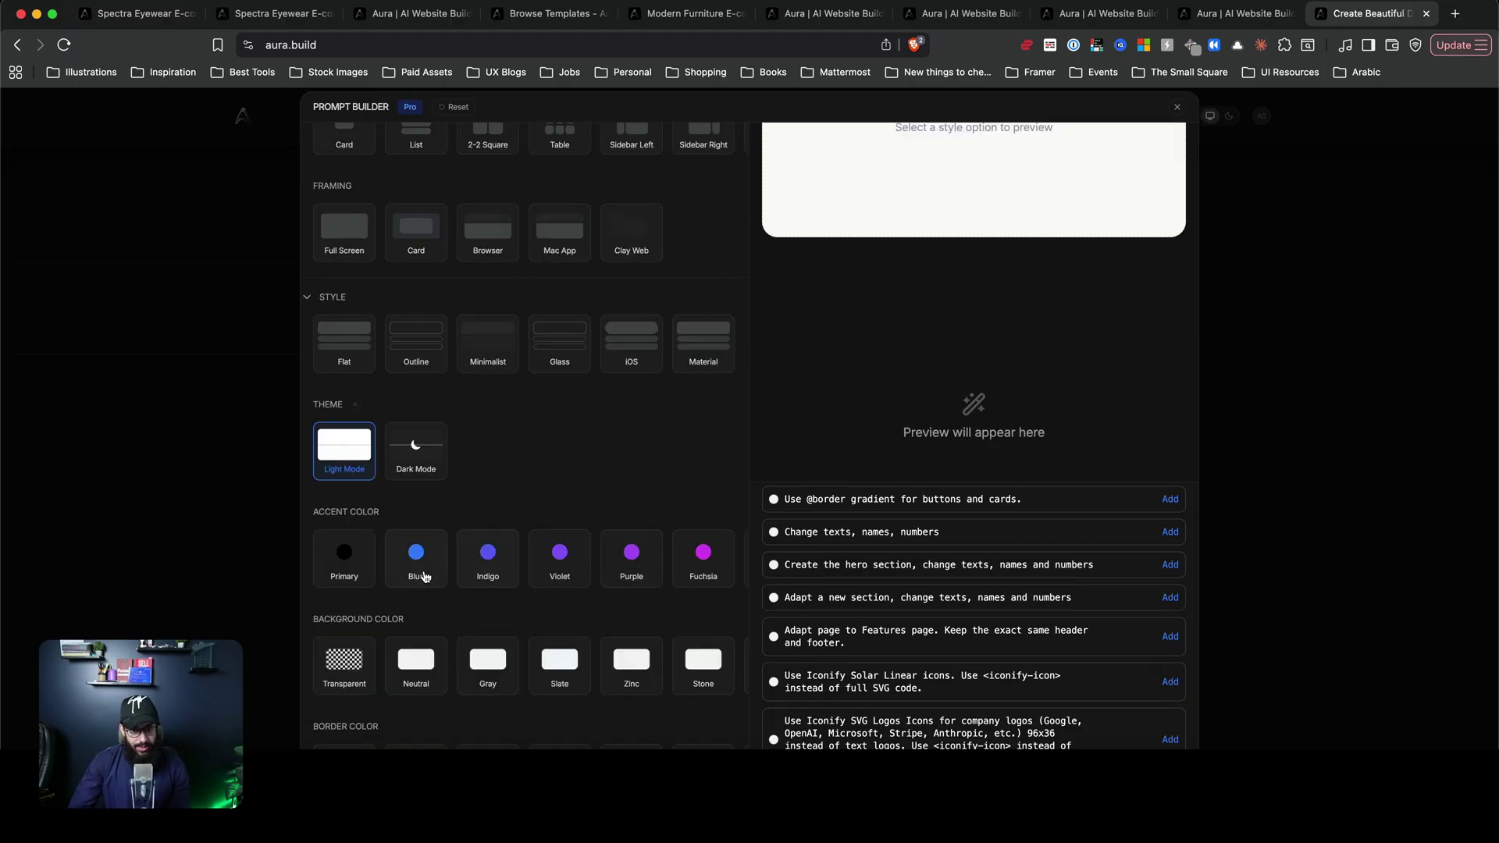
click(475, 572)
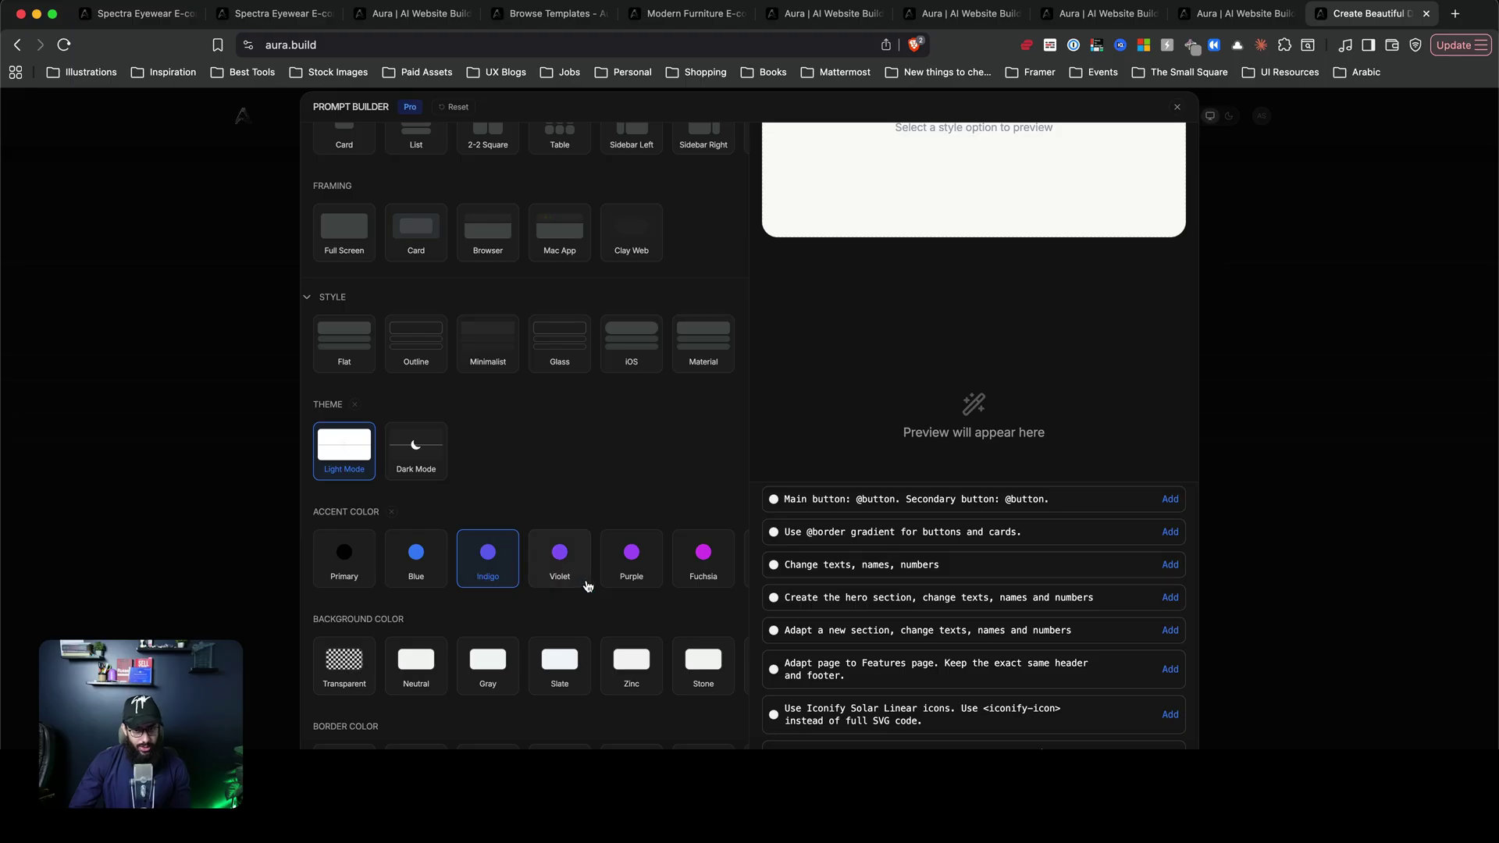
- Choose the Serif typeface with Instrument Serif headings and Inter body text
scroll(570, 546, down, 4)
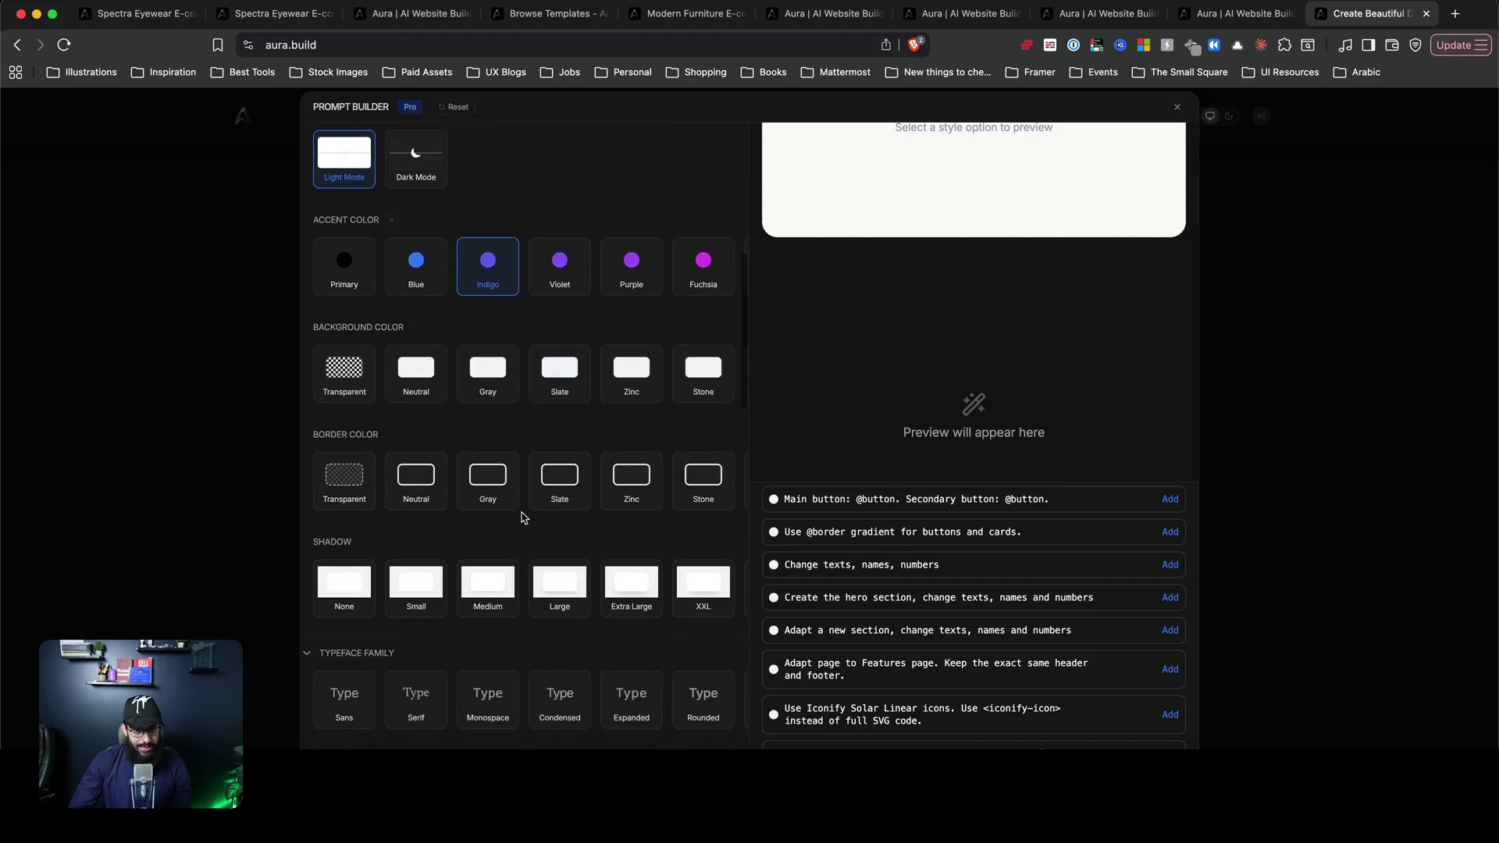
scroll(522, 517, down, 4)
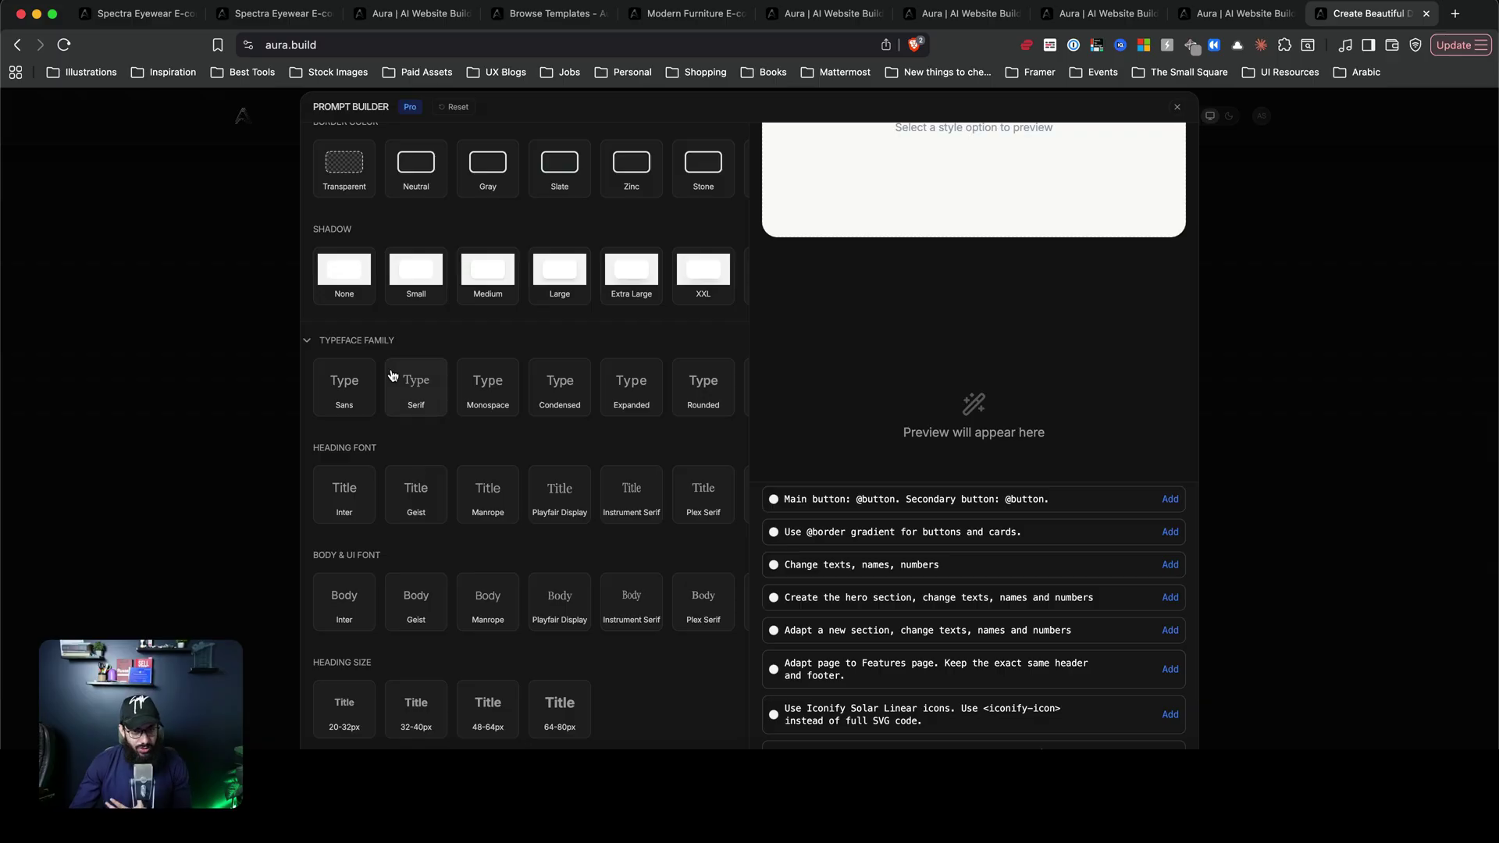
click(418, 388)
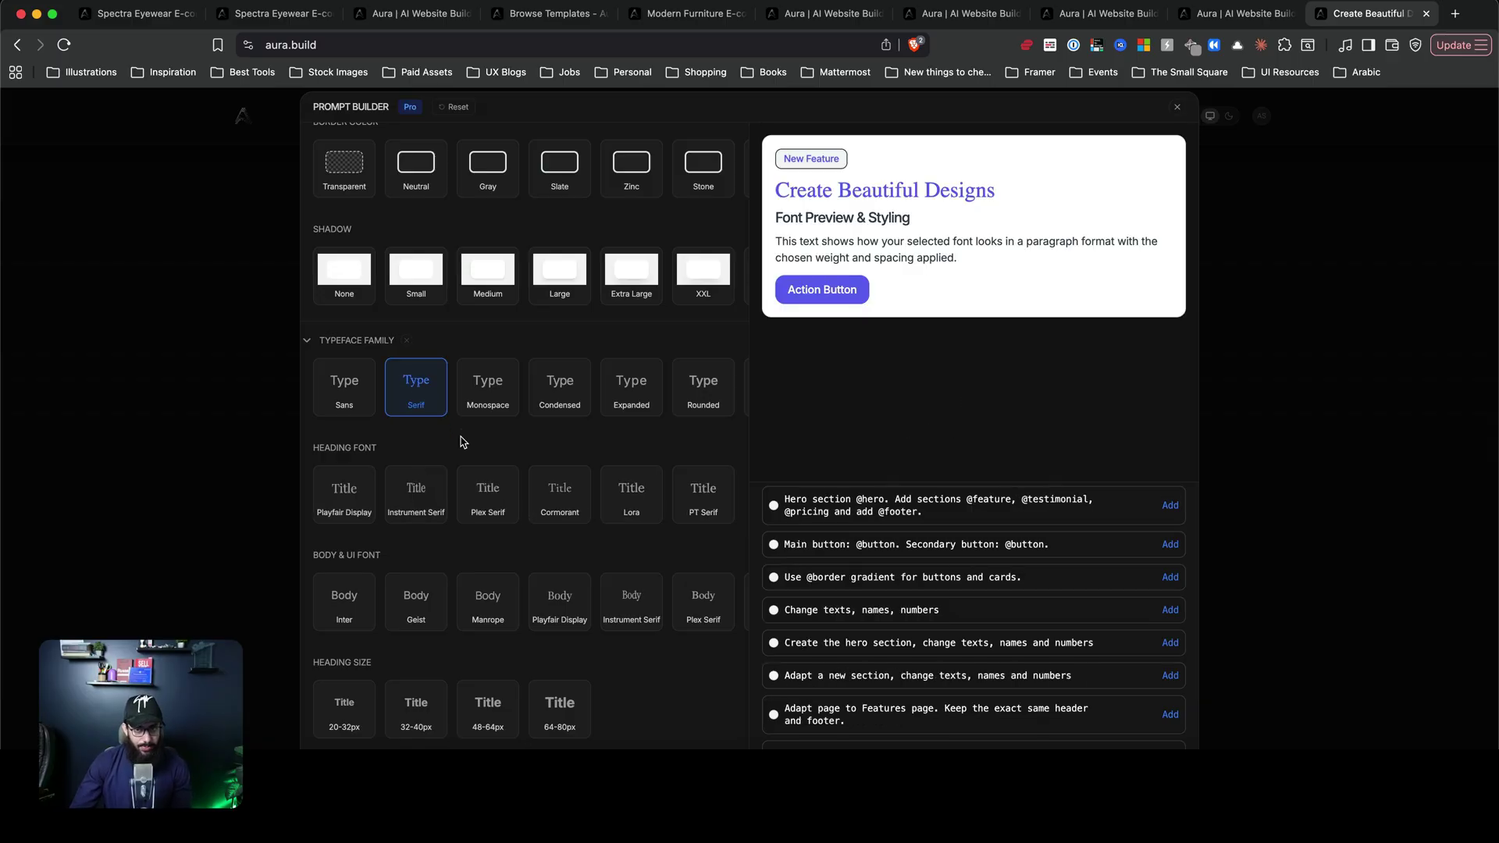
click(472, 413)
click(545, 404)
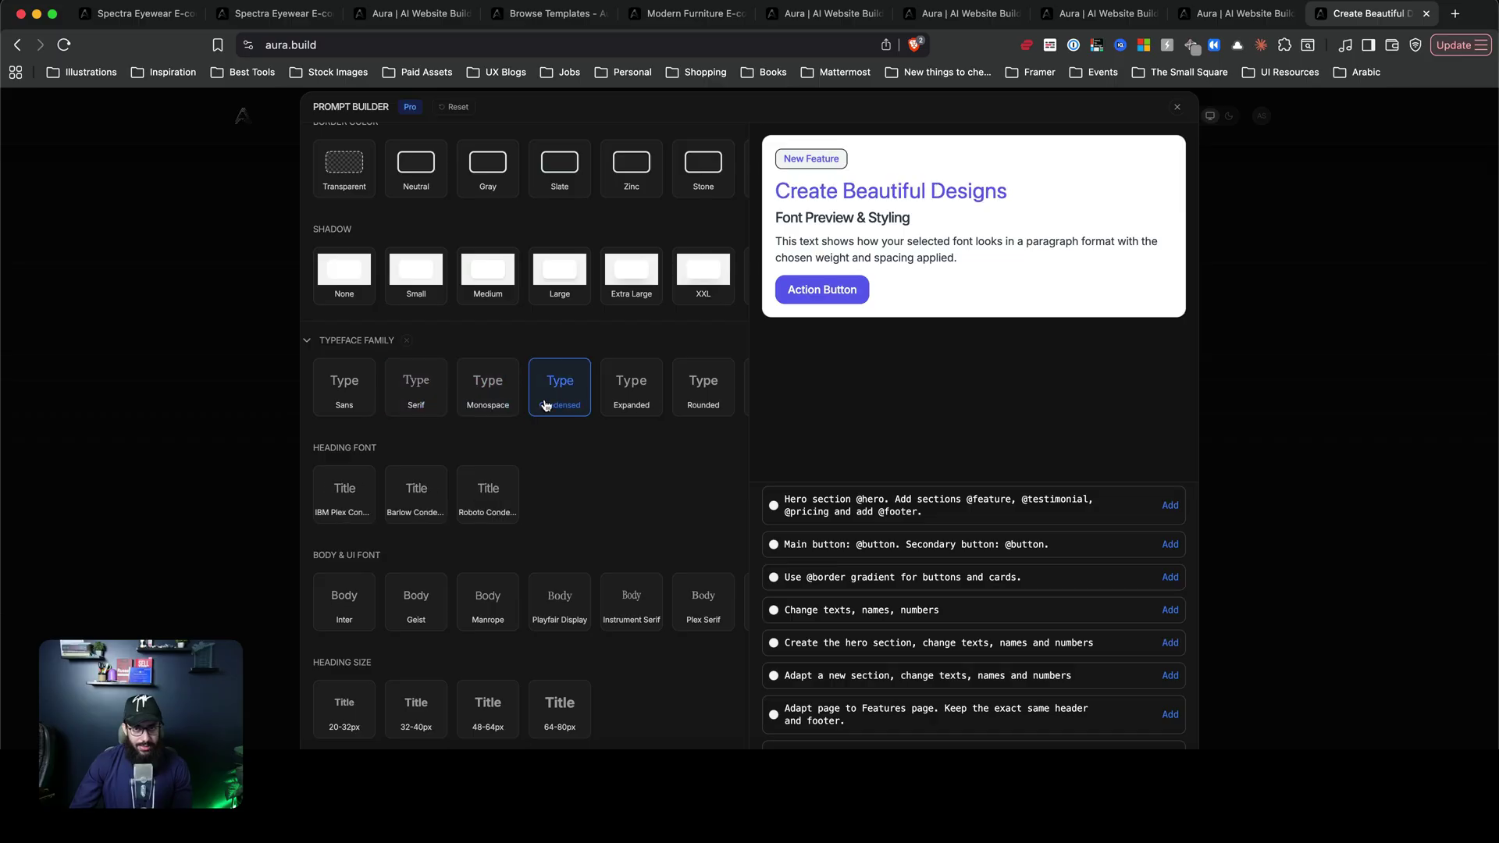
click(410, 413)
click(421, 489)
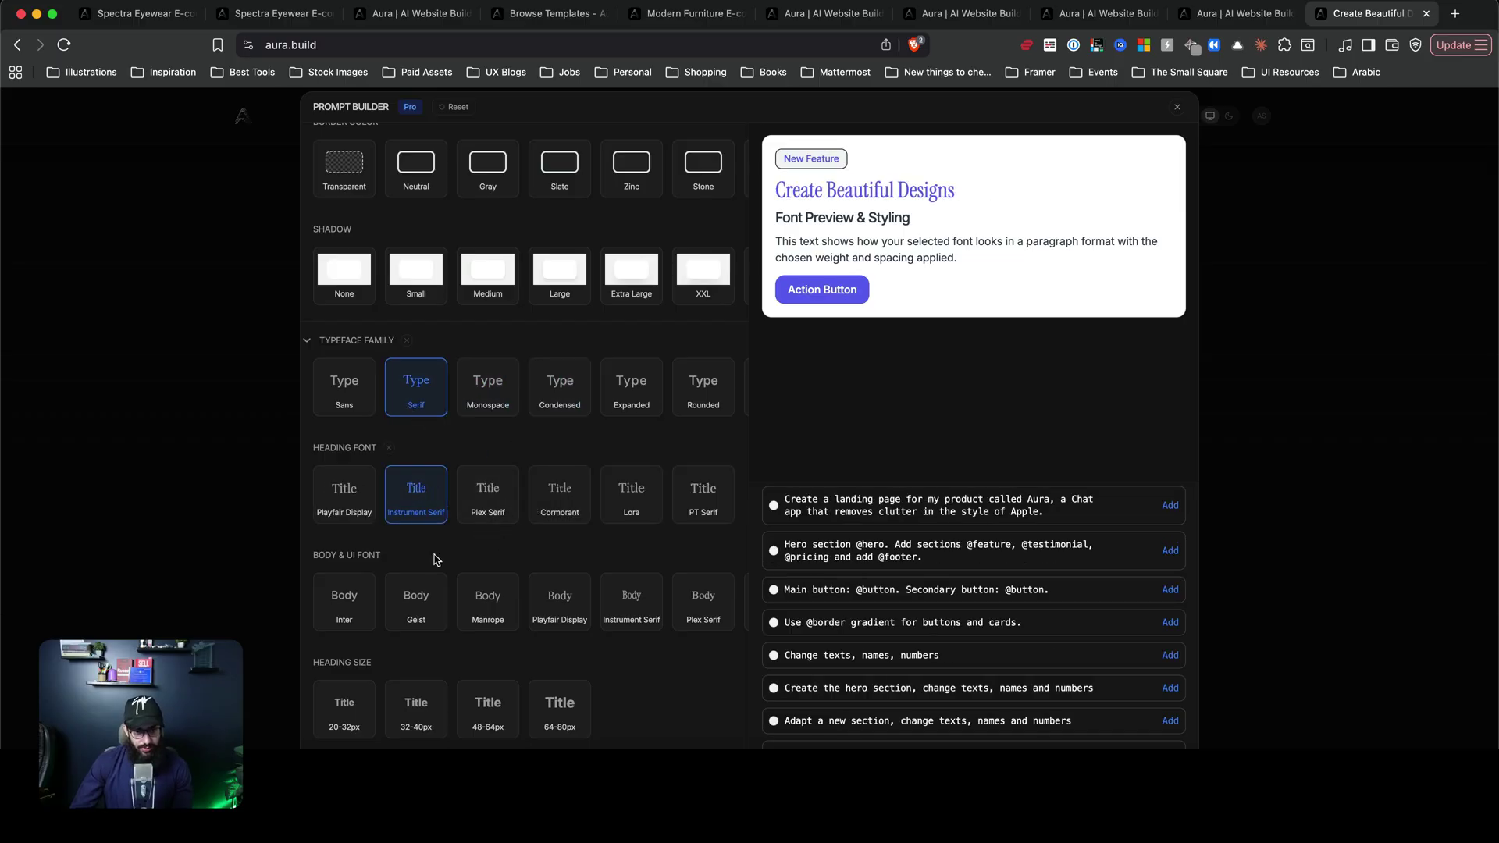
scroll(367, 589, down, 1)
click(352, 598)
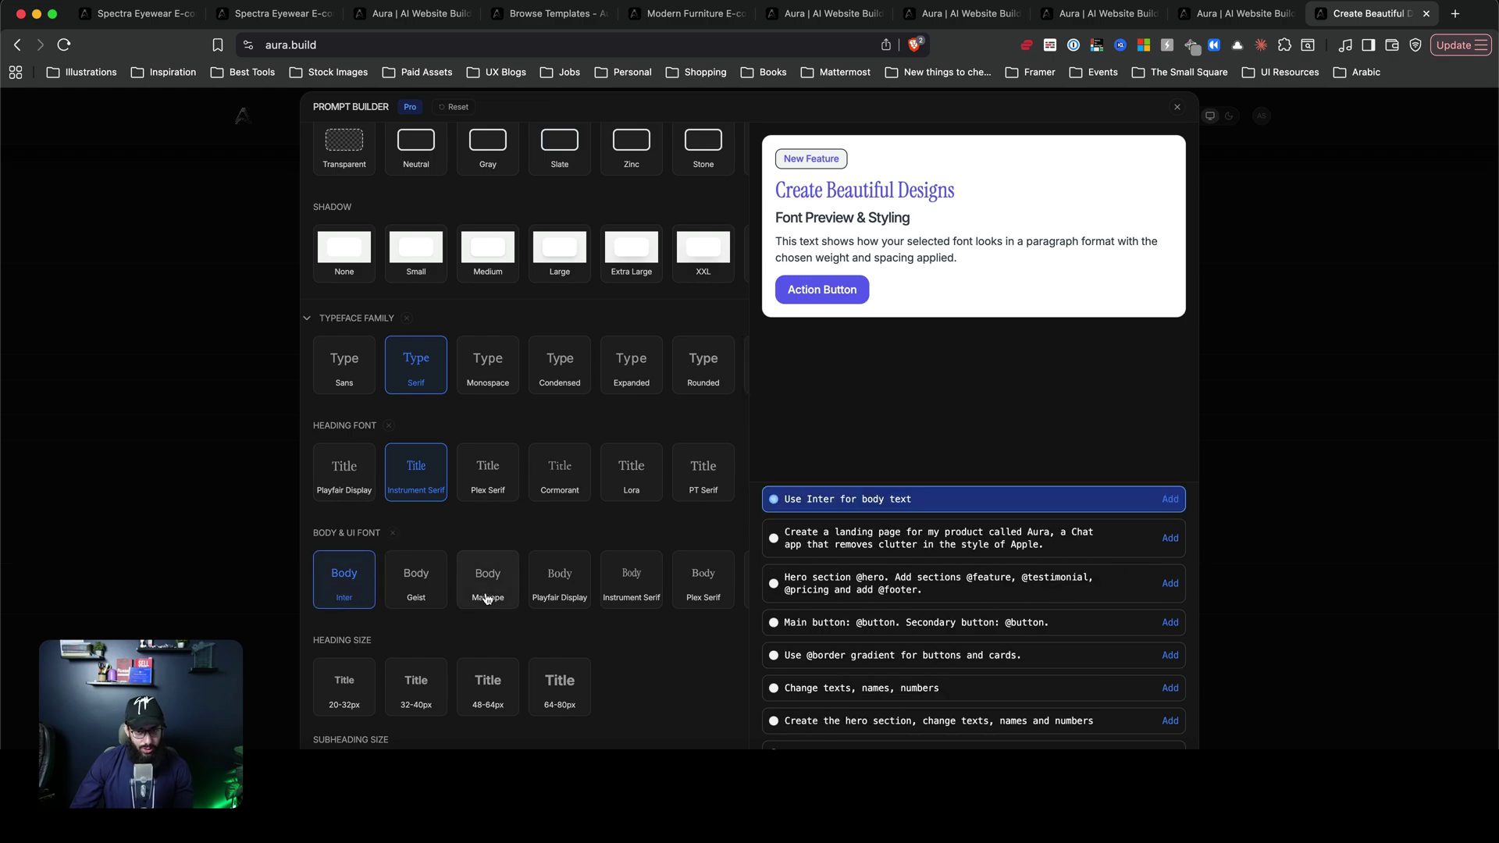
scroll(458, 598, down, 5)
scroll(459, 598, down, 8)
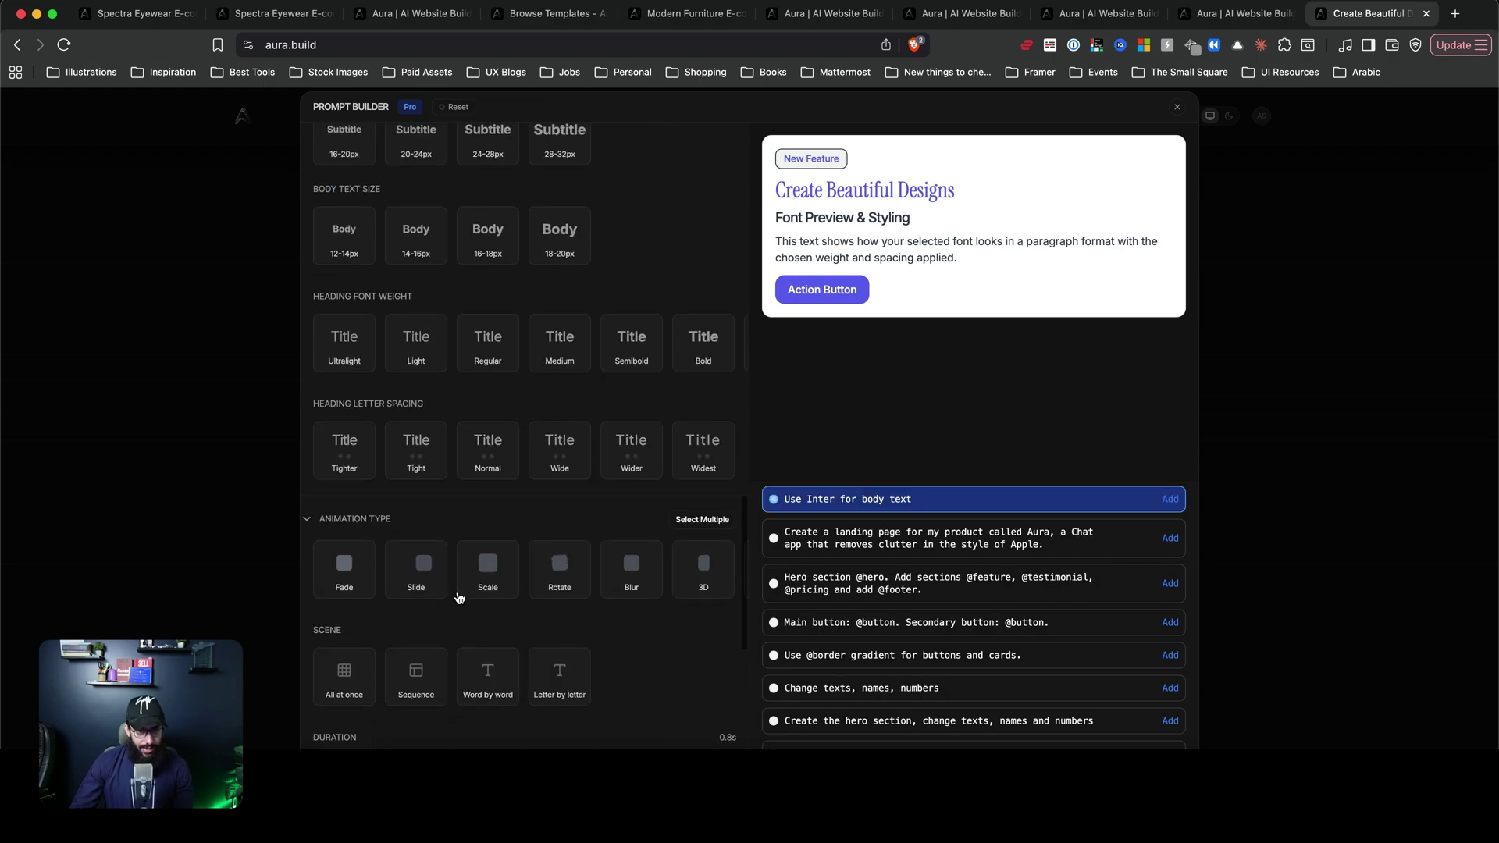
scroll(469, 667, up, 20)
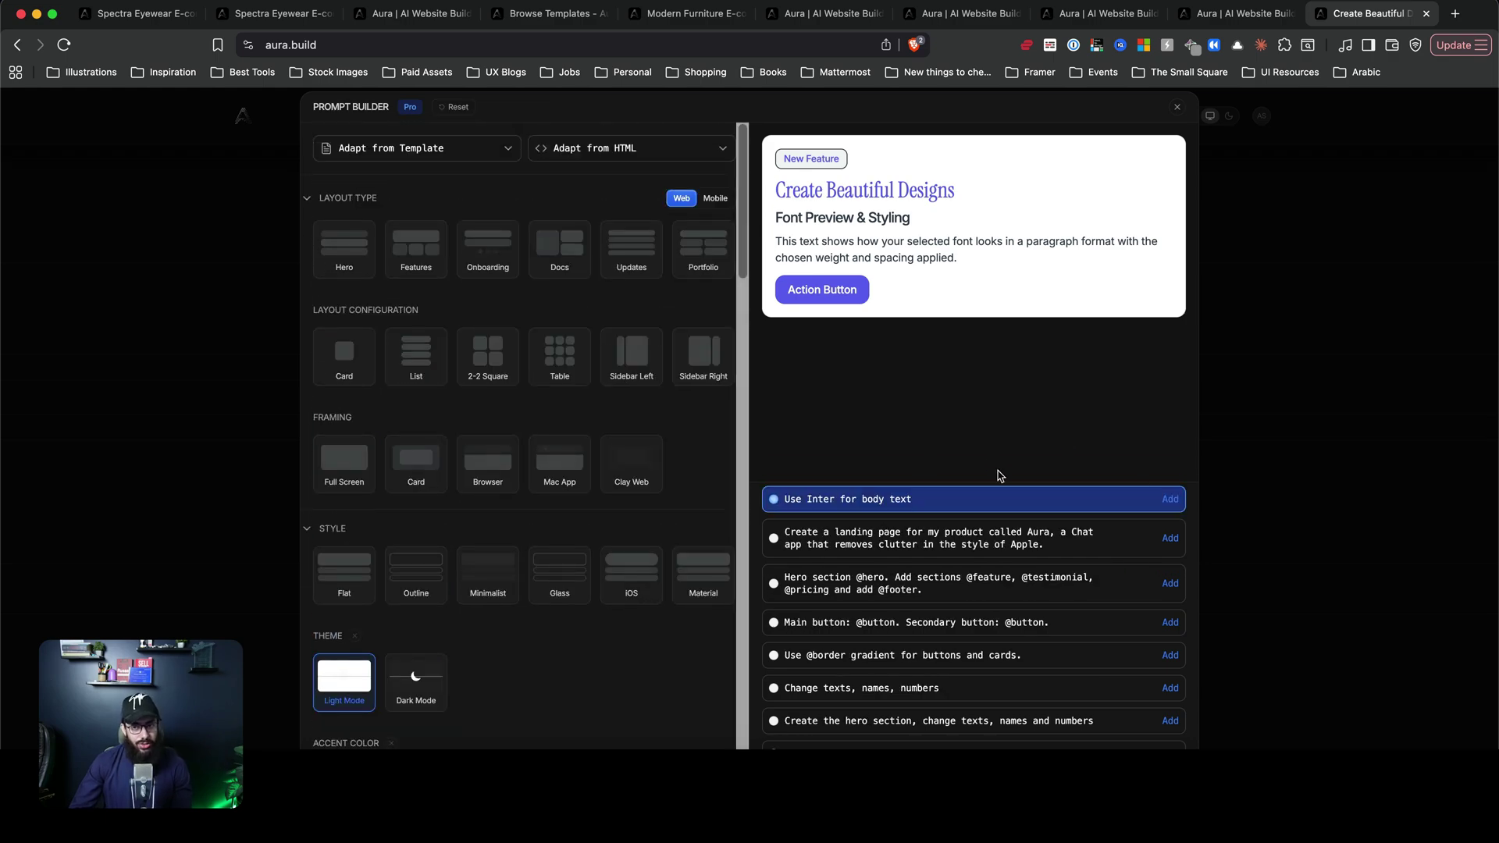
scroll(971, 596, up, 3)
scroll(869, 557, up, 2)
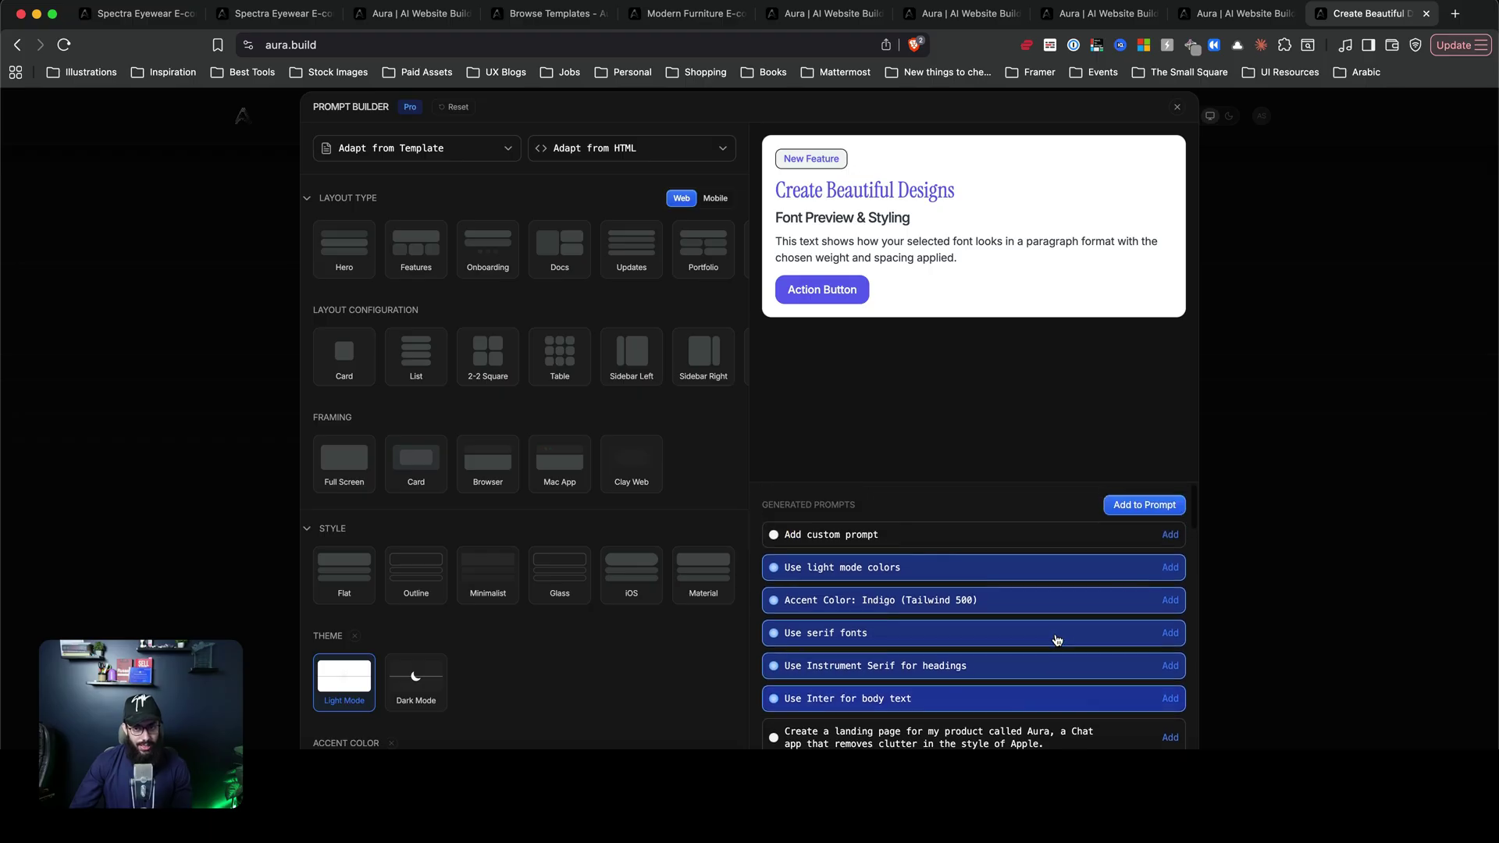
- Add the style options to the prompt, headed by 'Create a website for a furniture design studio'
click(1147, 507)
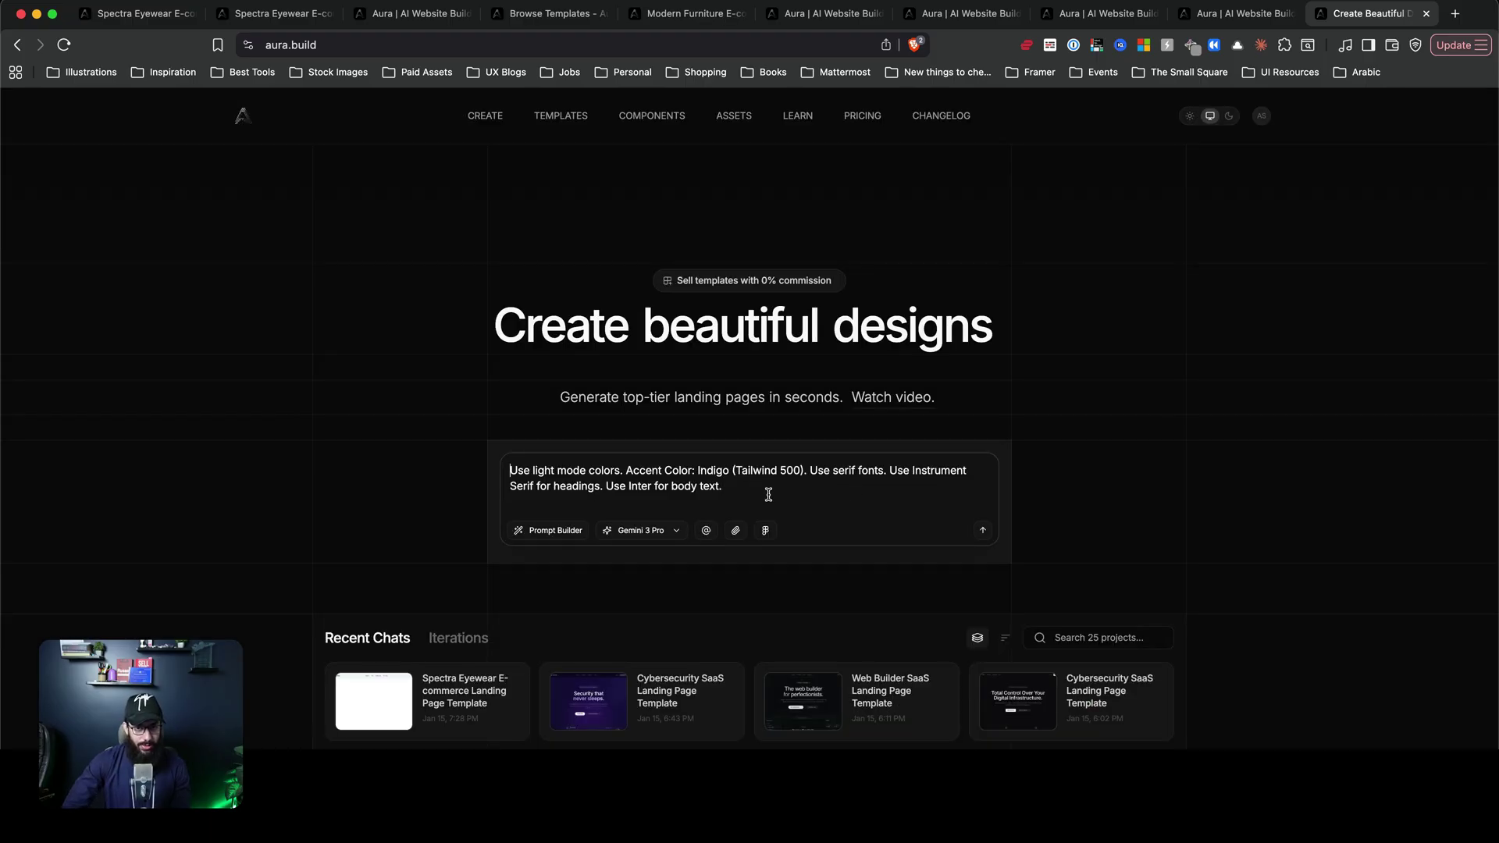
key(Return)
key(Up)
text(Create a website for a furniture design studio)
key(Return)
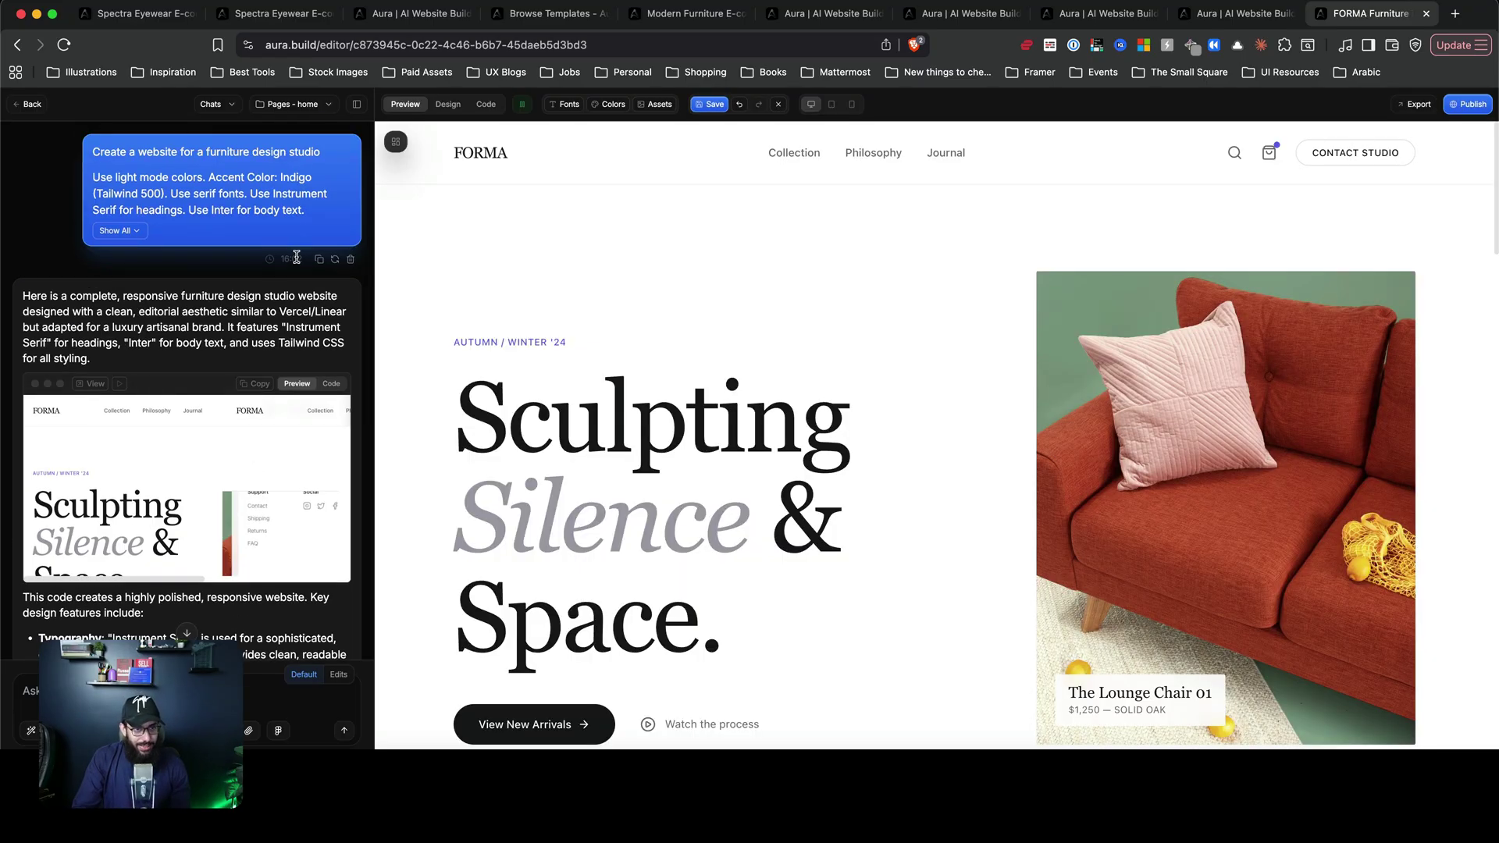
scroll(301, 323, down, 10)
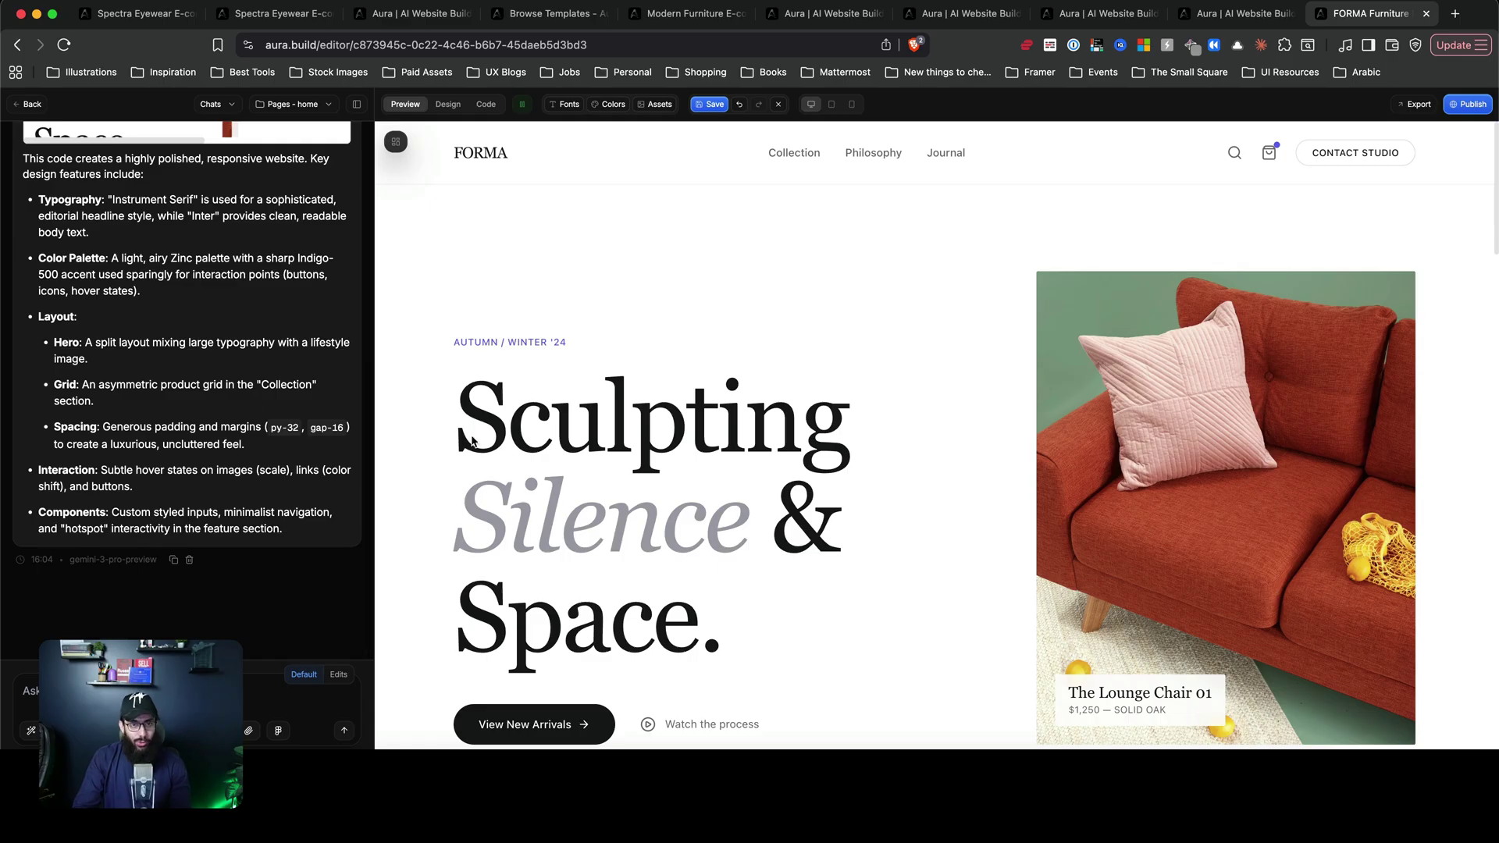
scroll(927, 266, down, 5)
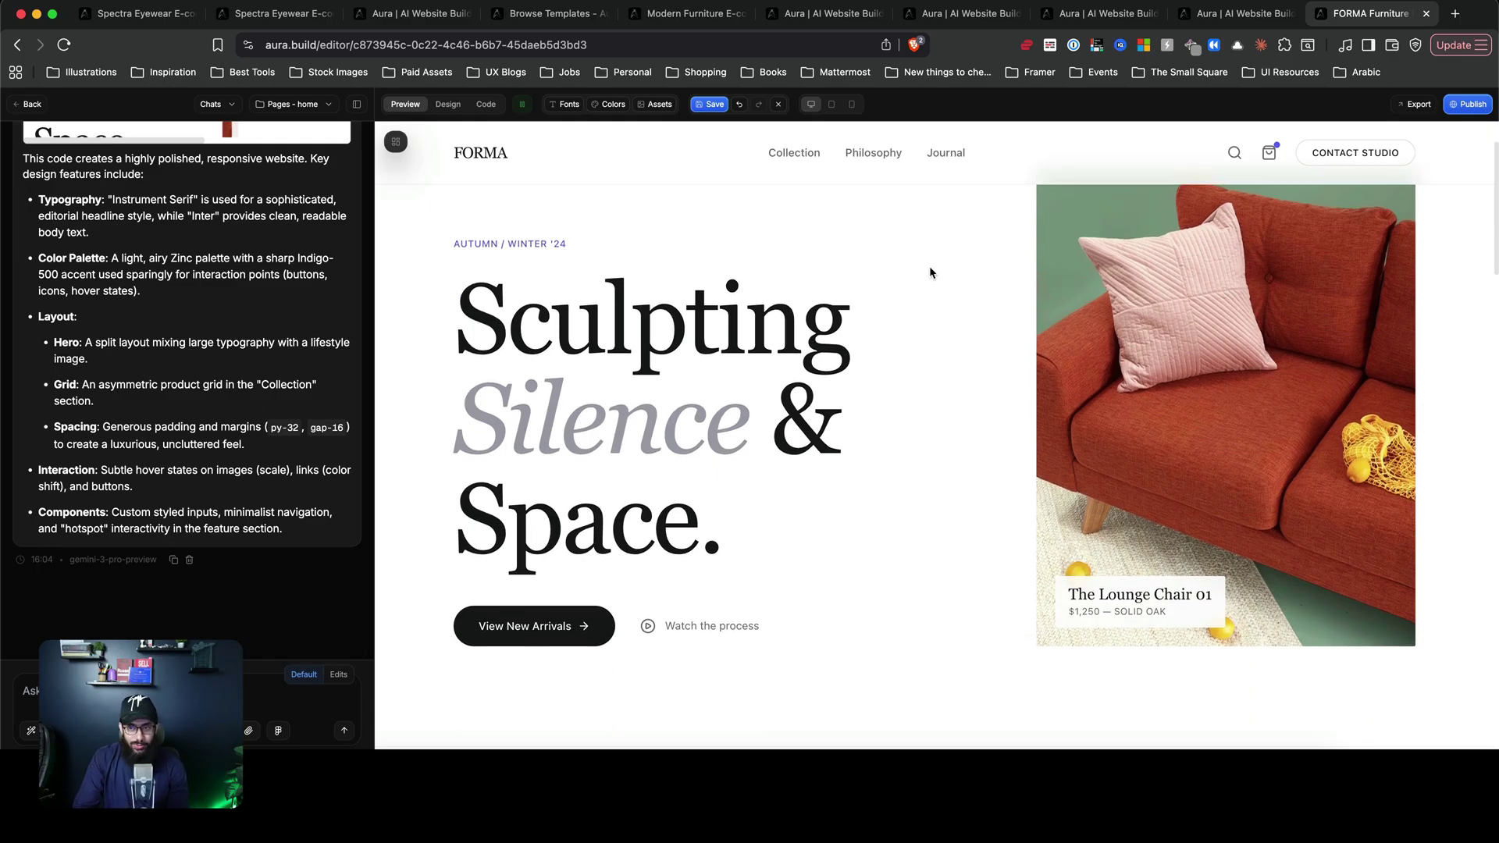
key(ctrl+shift+a)
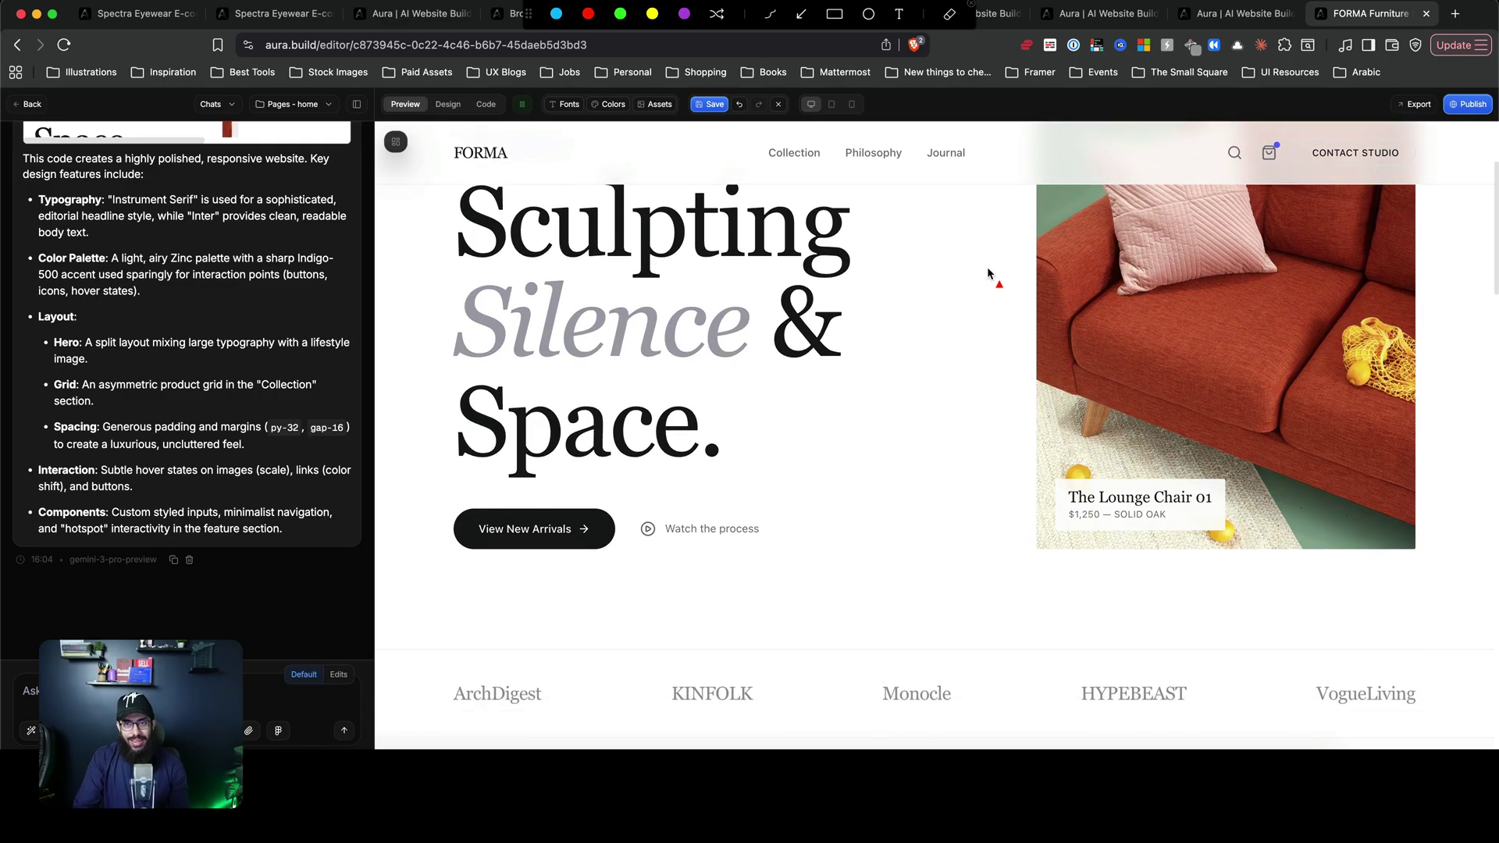
drag(567, 238, 536, 187)
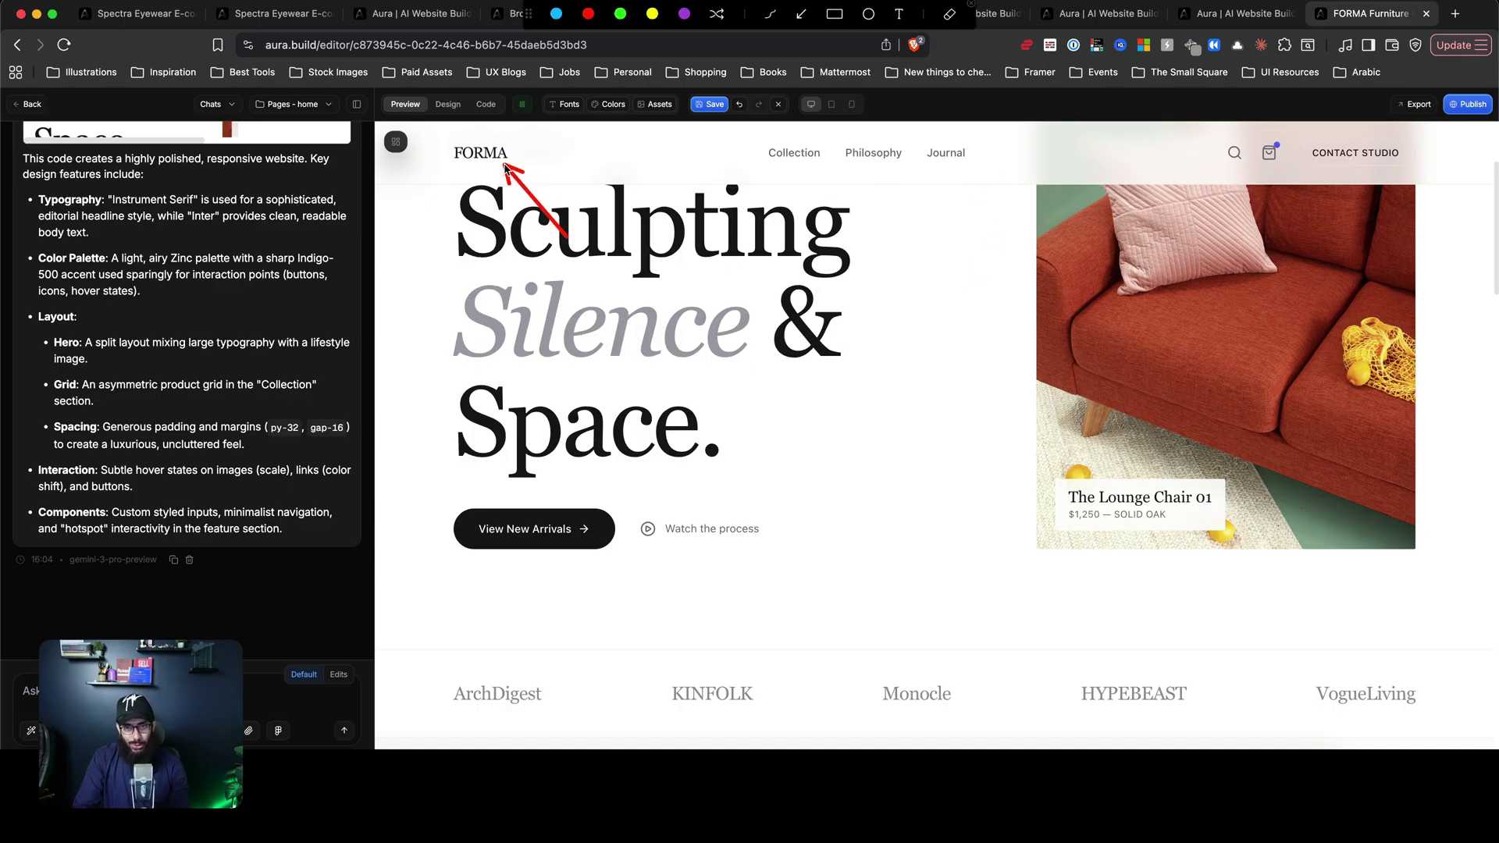
key(ctrl+shift+a)
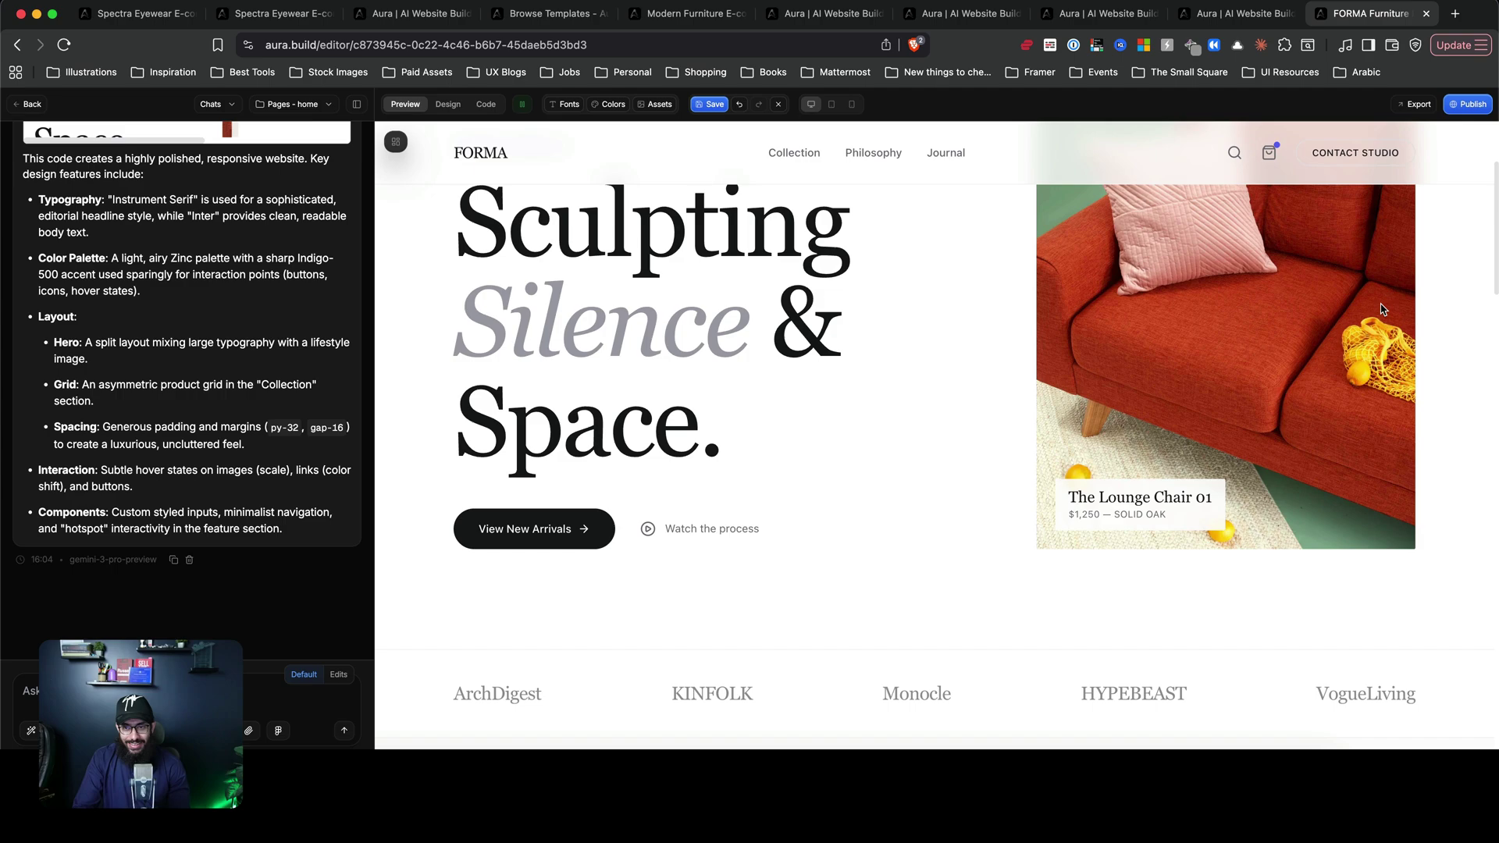
scroll(1096, 299, down, 3)
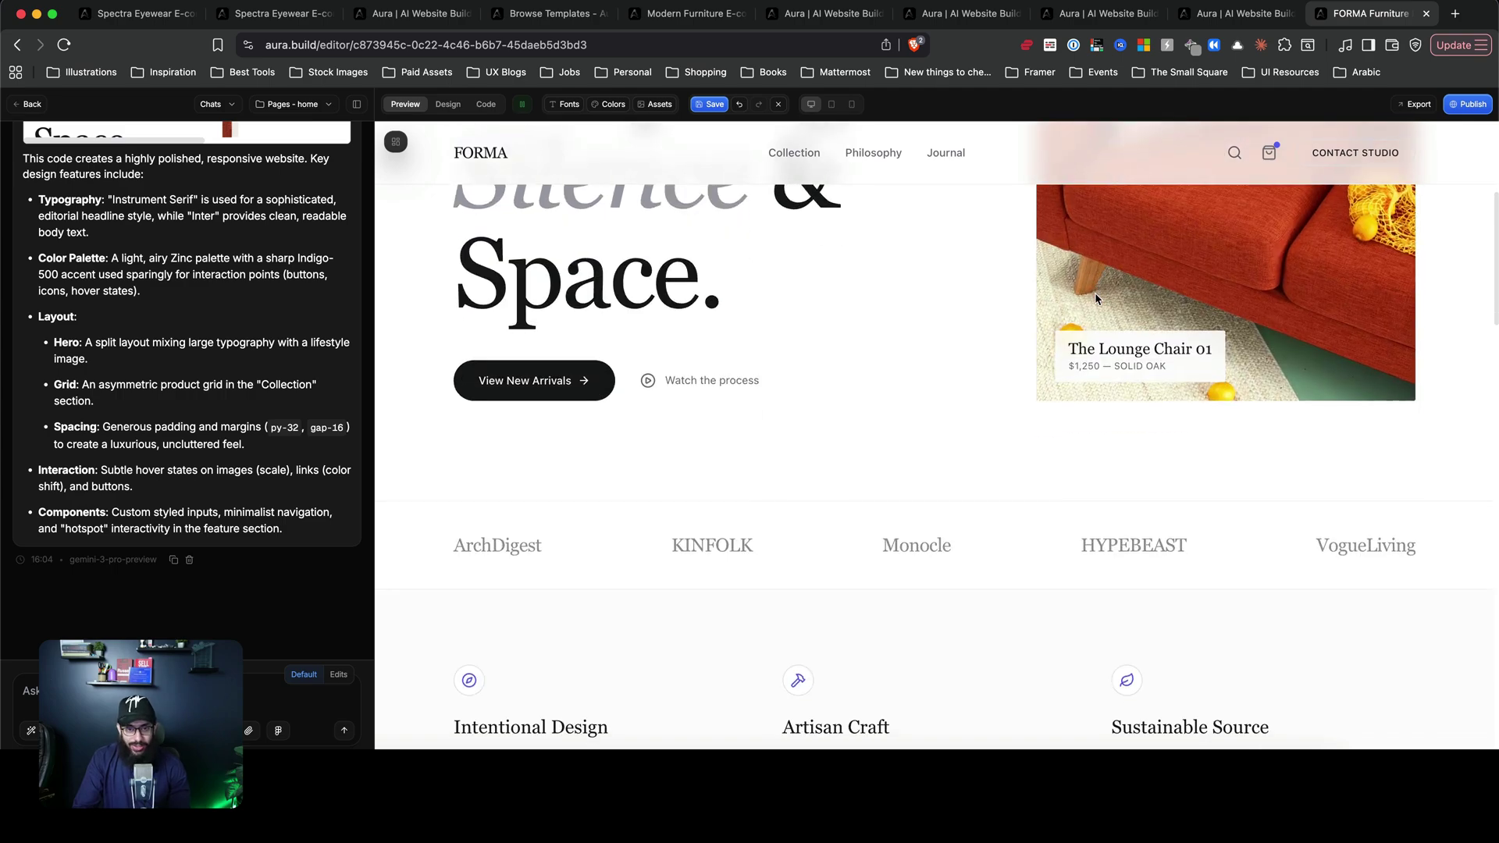
scroll(1096, 299, down, 3)
scroll(1306, 383, down, 3)
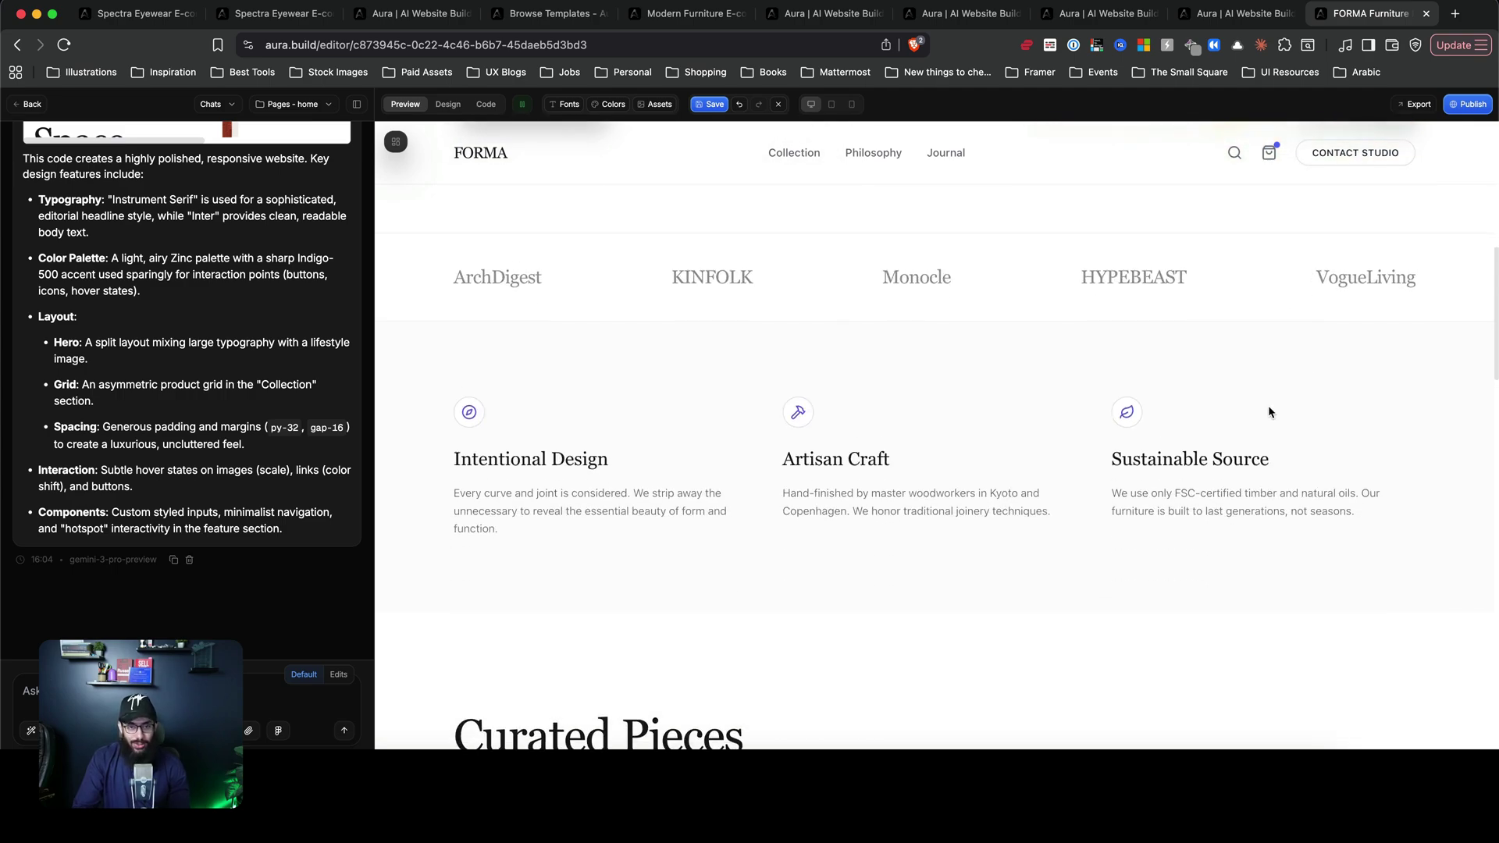
scroll(913, 429, down, 8)
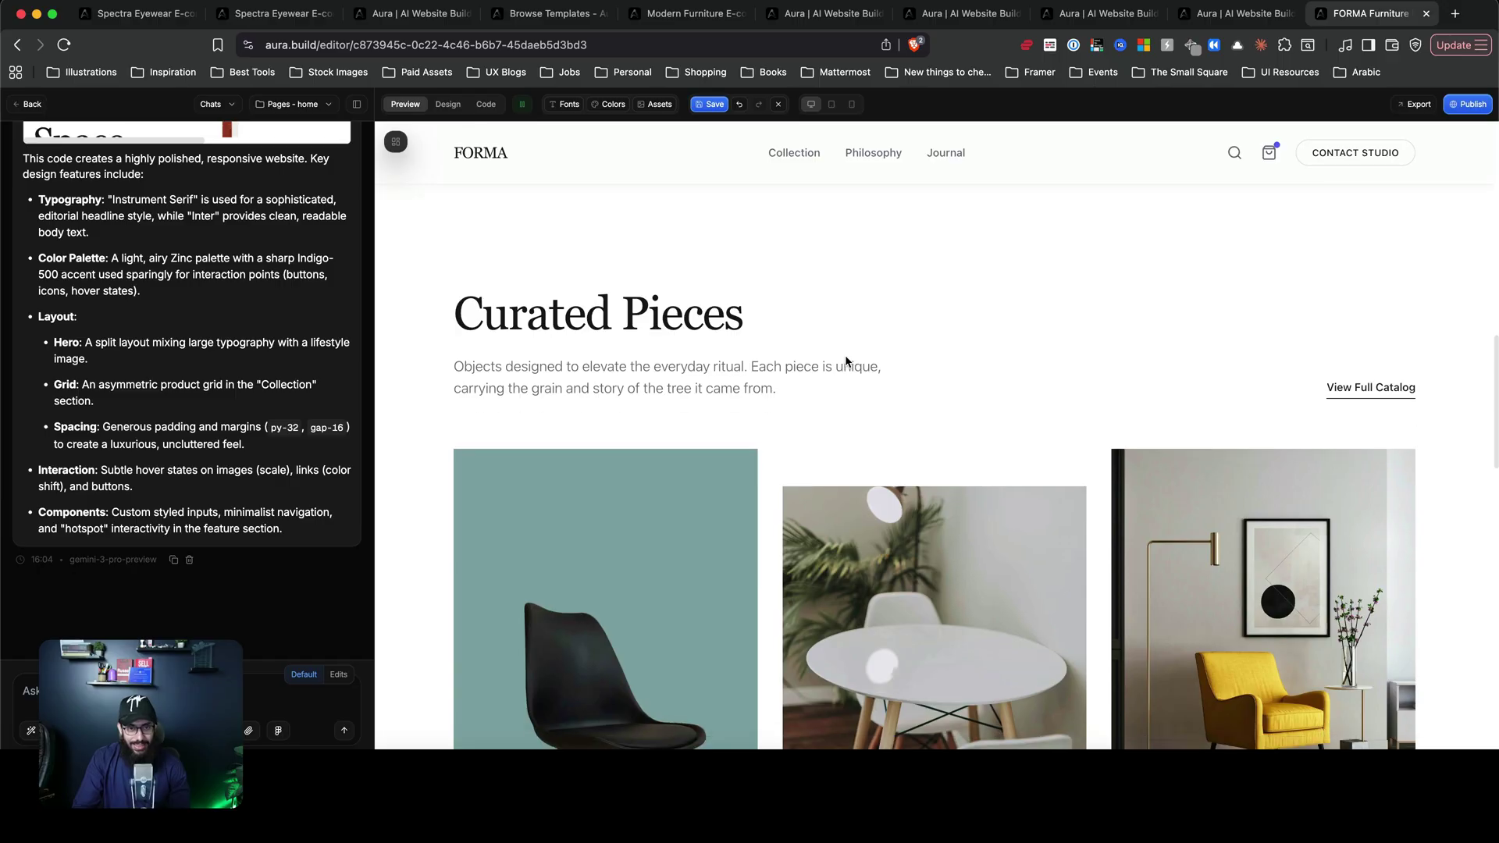
scroll(847, 360, down, 1)
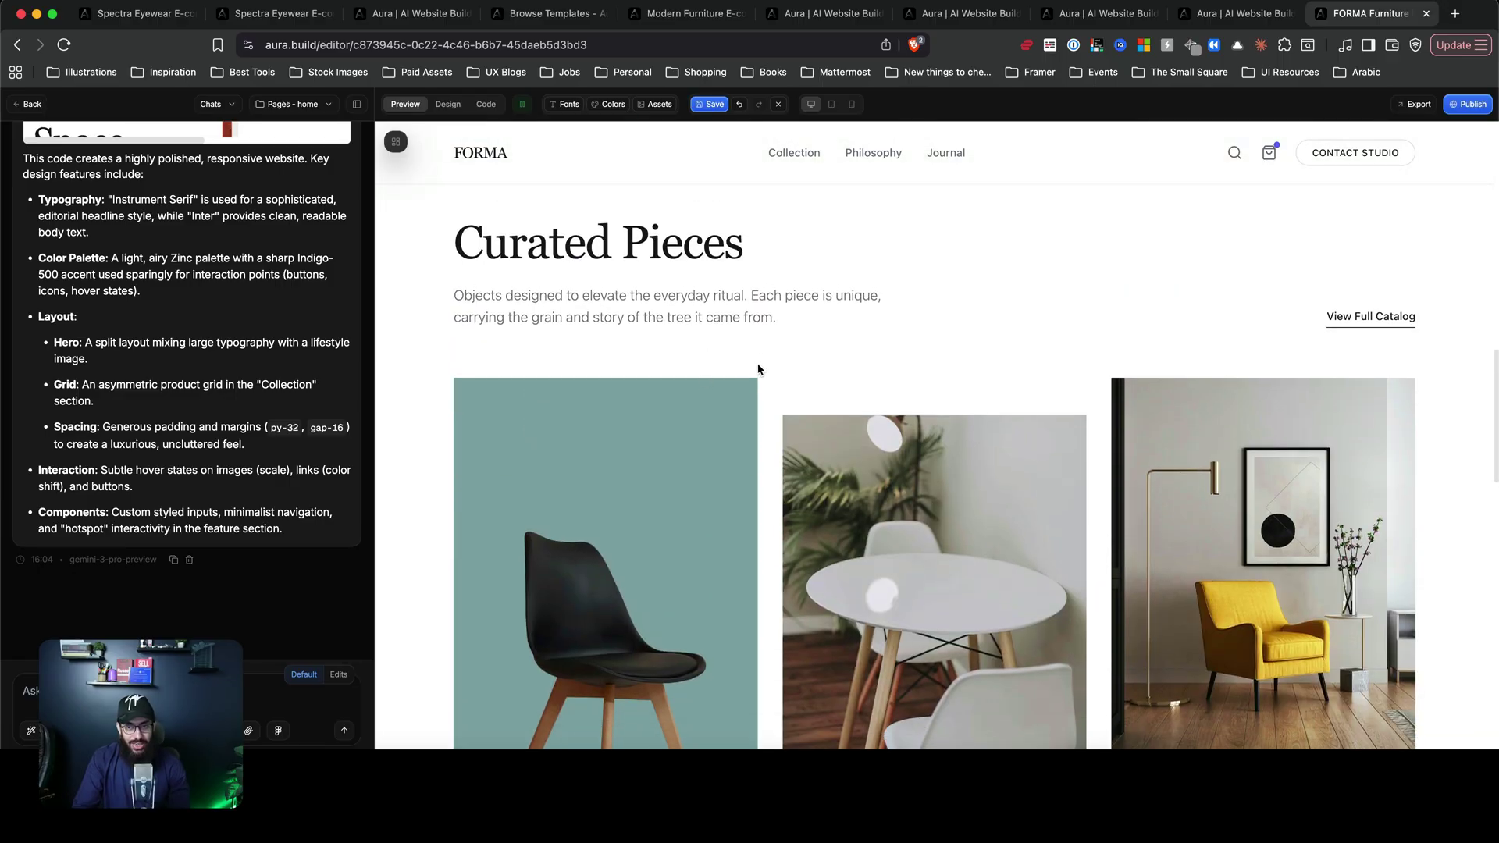
scroll(679, 336, down, 1)
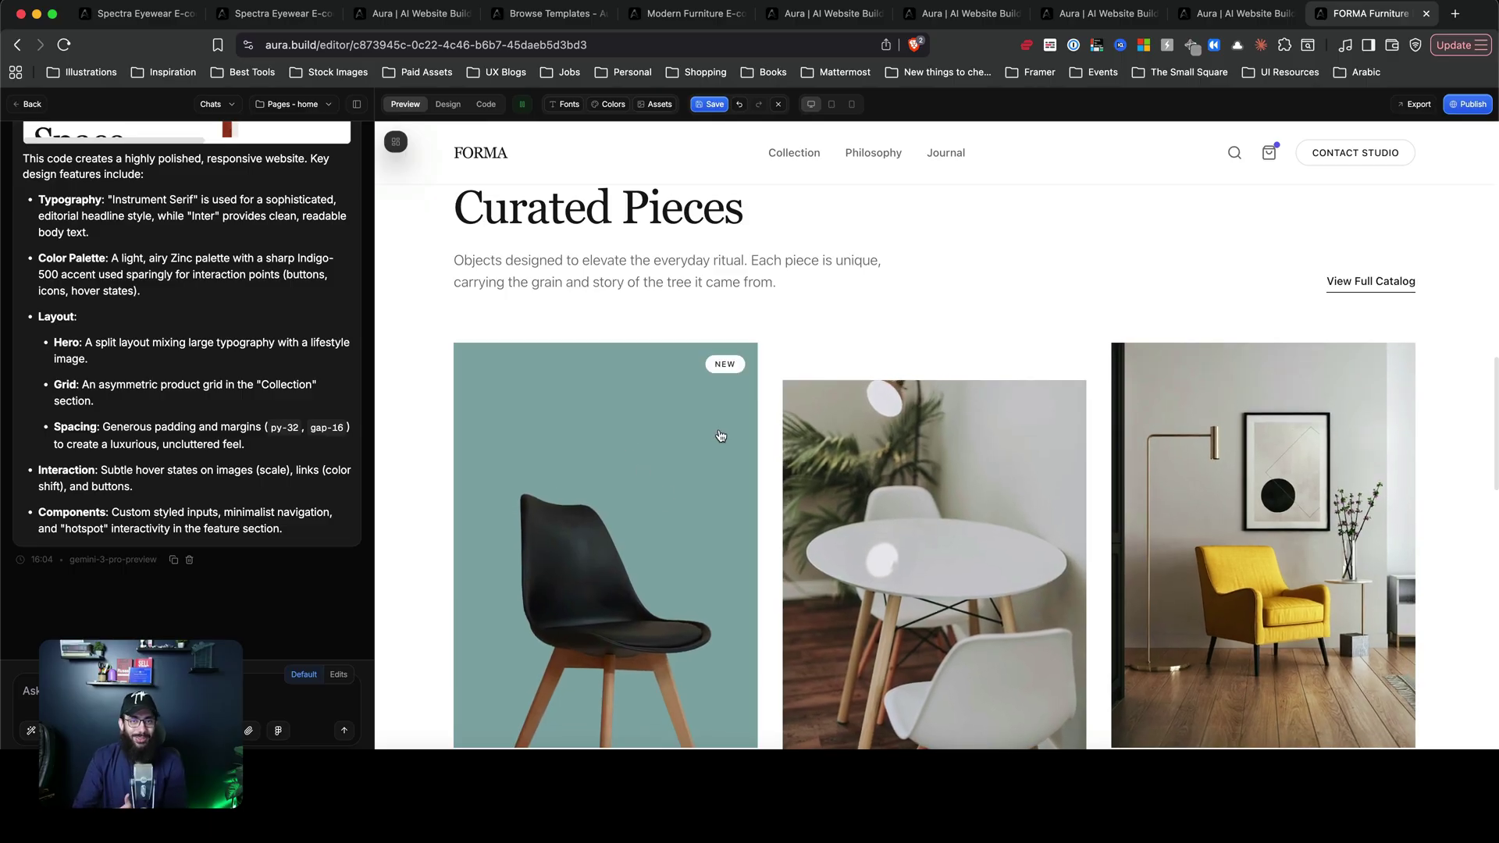
scroll(727, 373, down, 1)
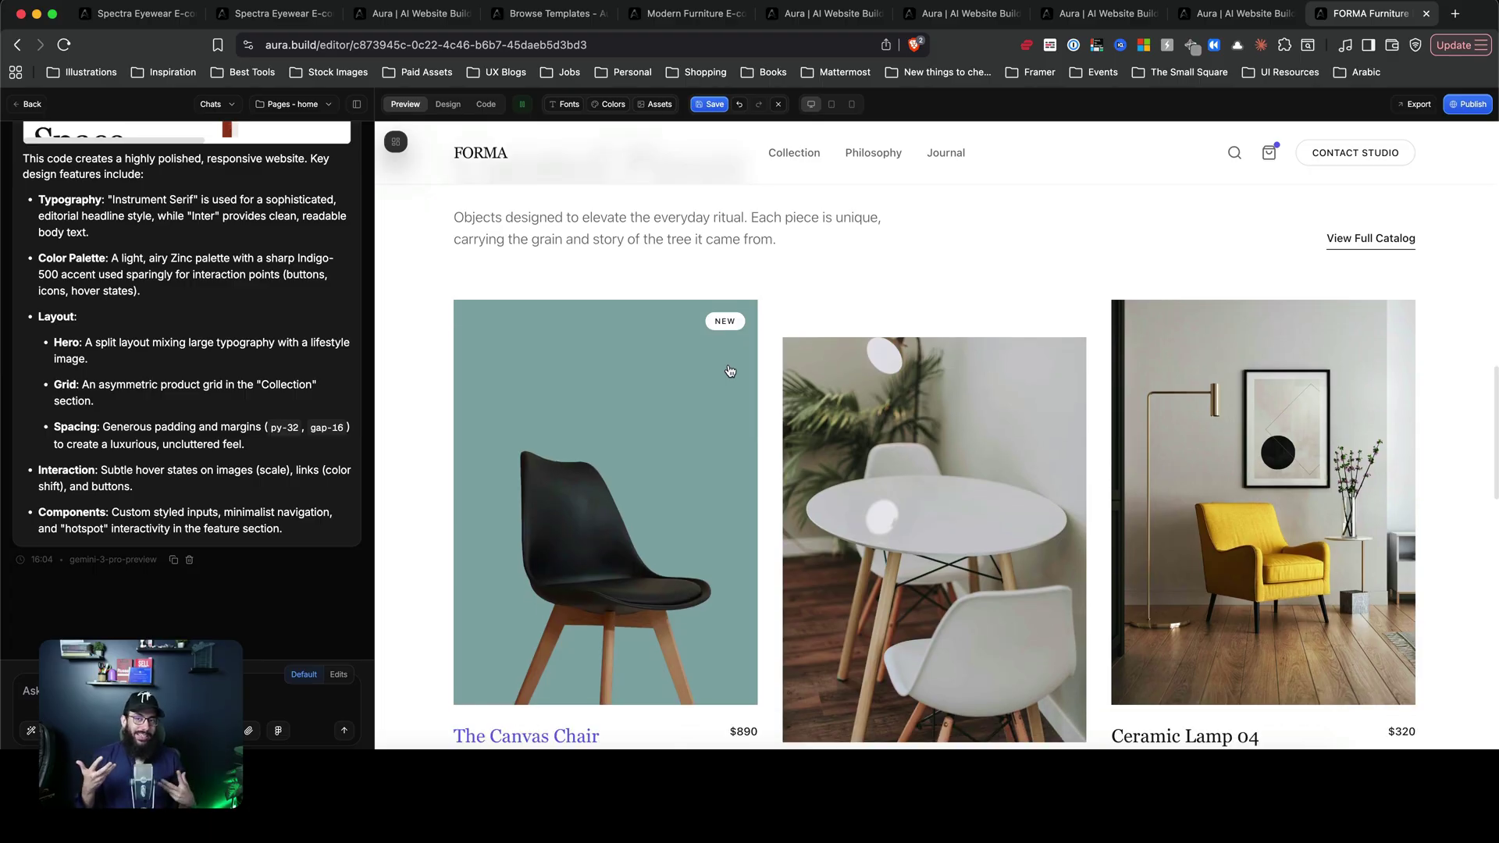
key(ctrl+shift+a)
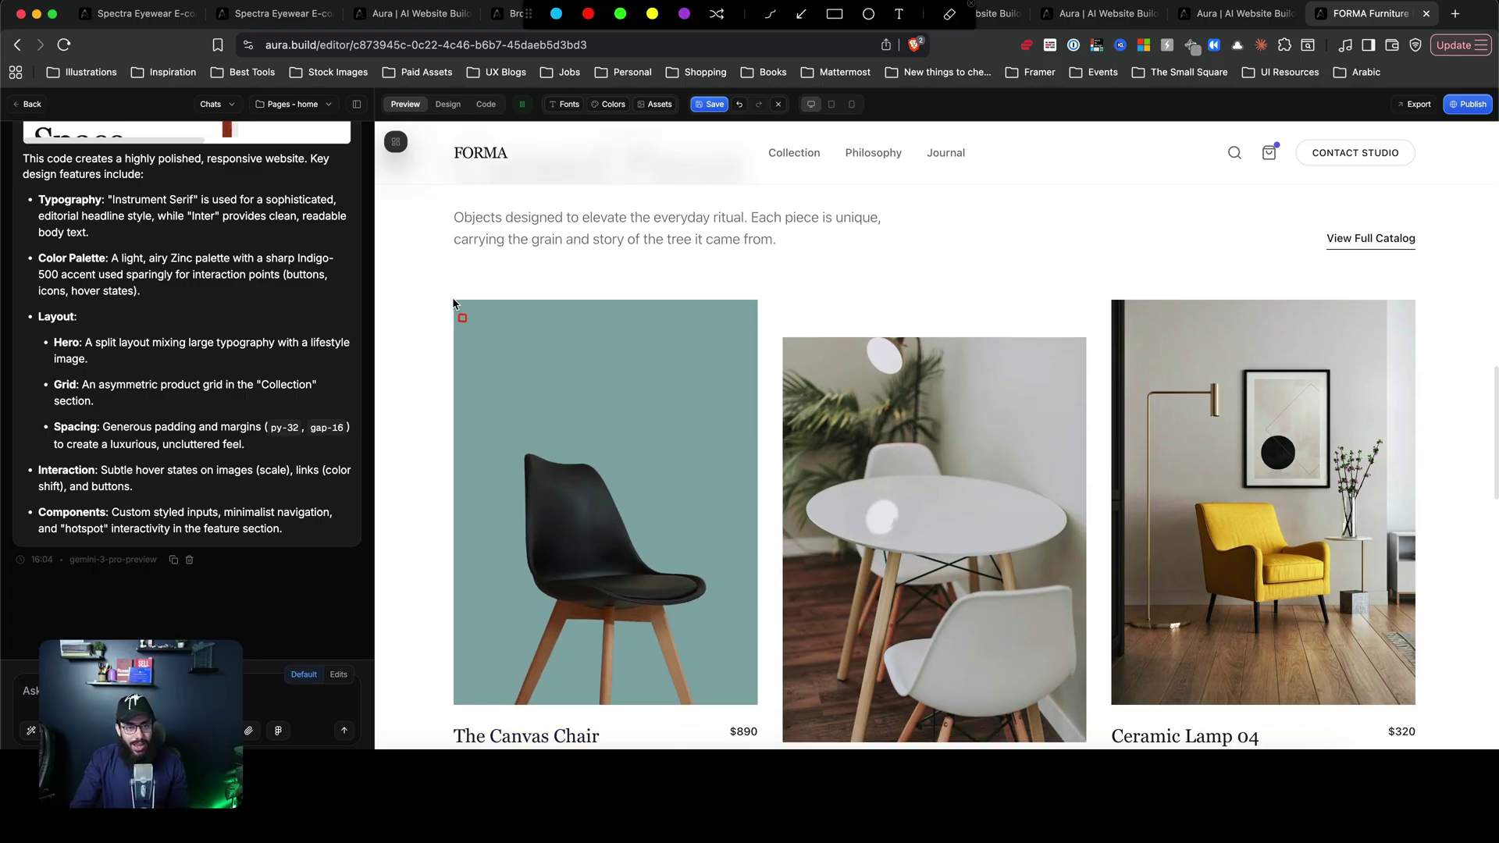
drag(453, 303, 750, 692)
mouse_move(774, 302)
mouse_down()
mouse_move(996, 665)
mouse_move(1047, 705)
mouse_up()
key(Escape)
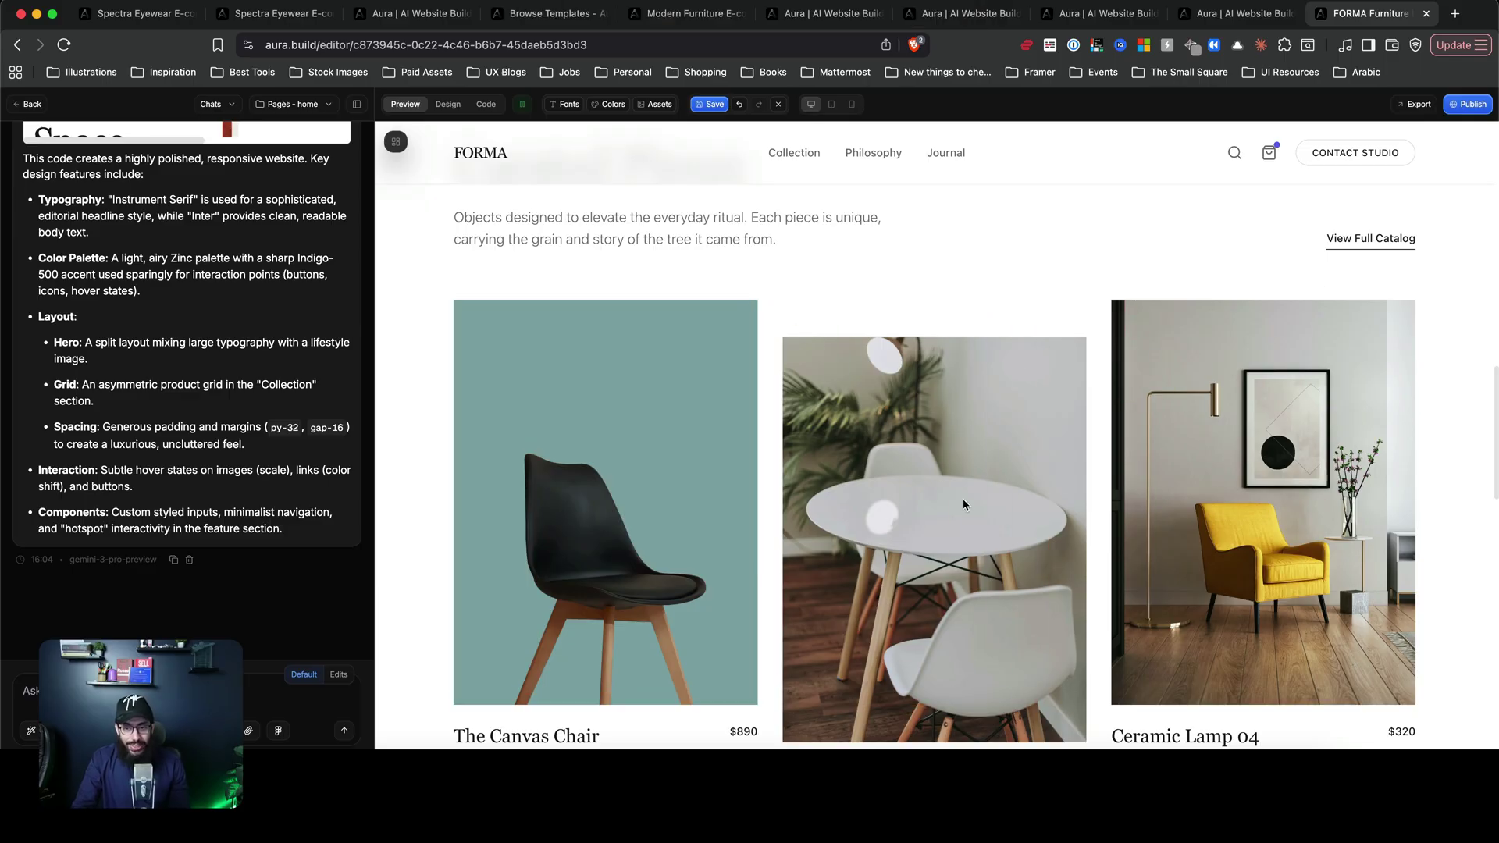
scroll(990, 266, down, 3)
scroll(995, 302, up, 1)
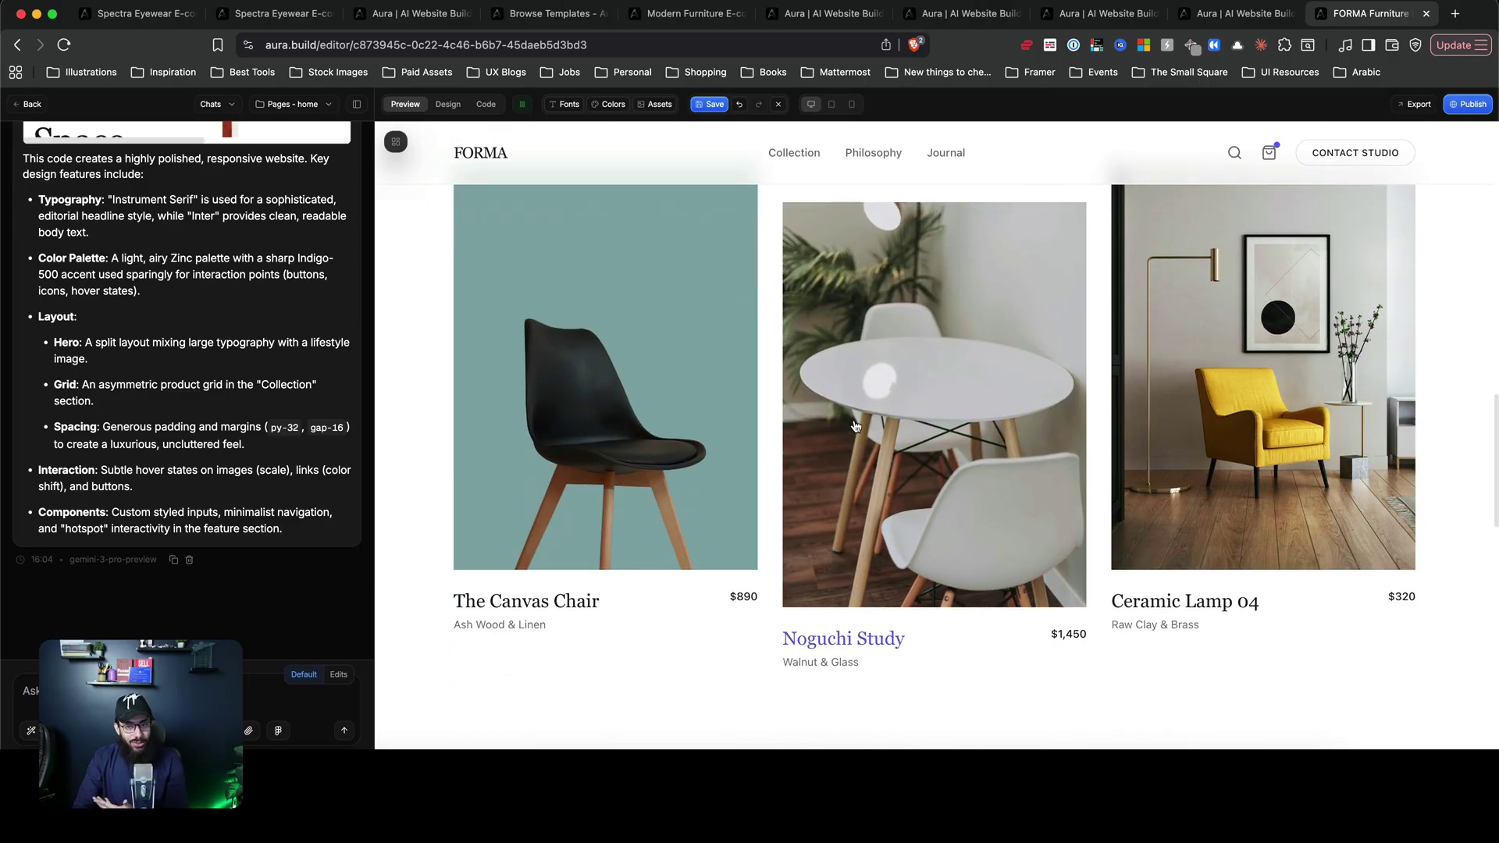
scroll(1262, 462, down, 2)
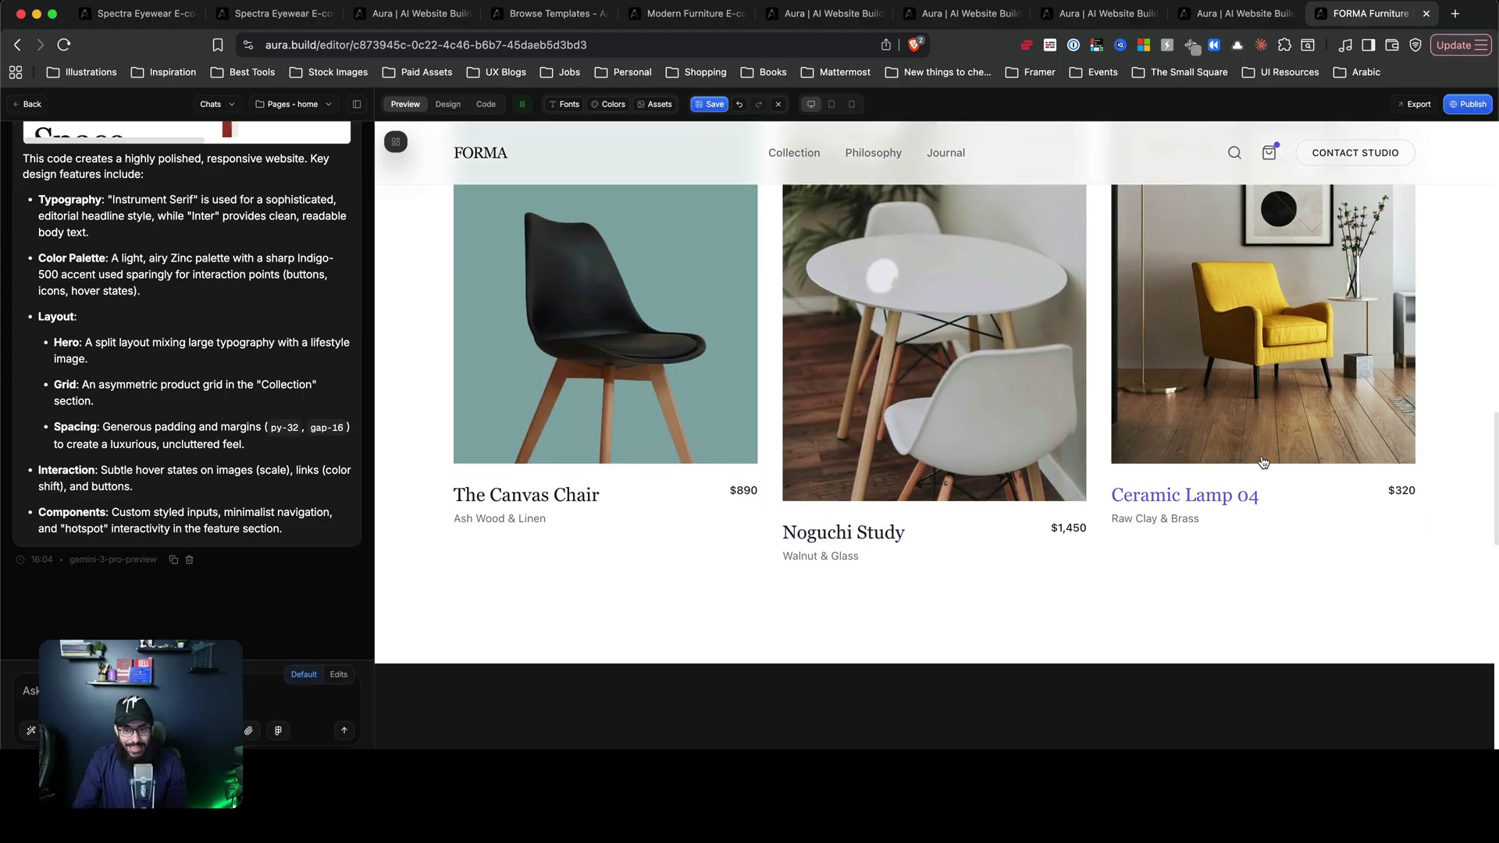
scroll(1263, 462, down, 6)
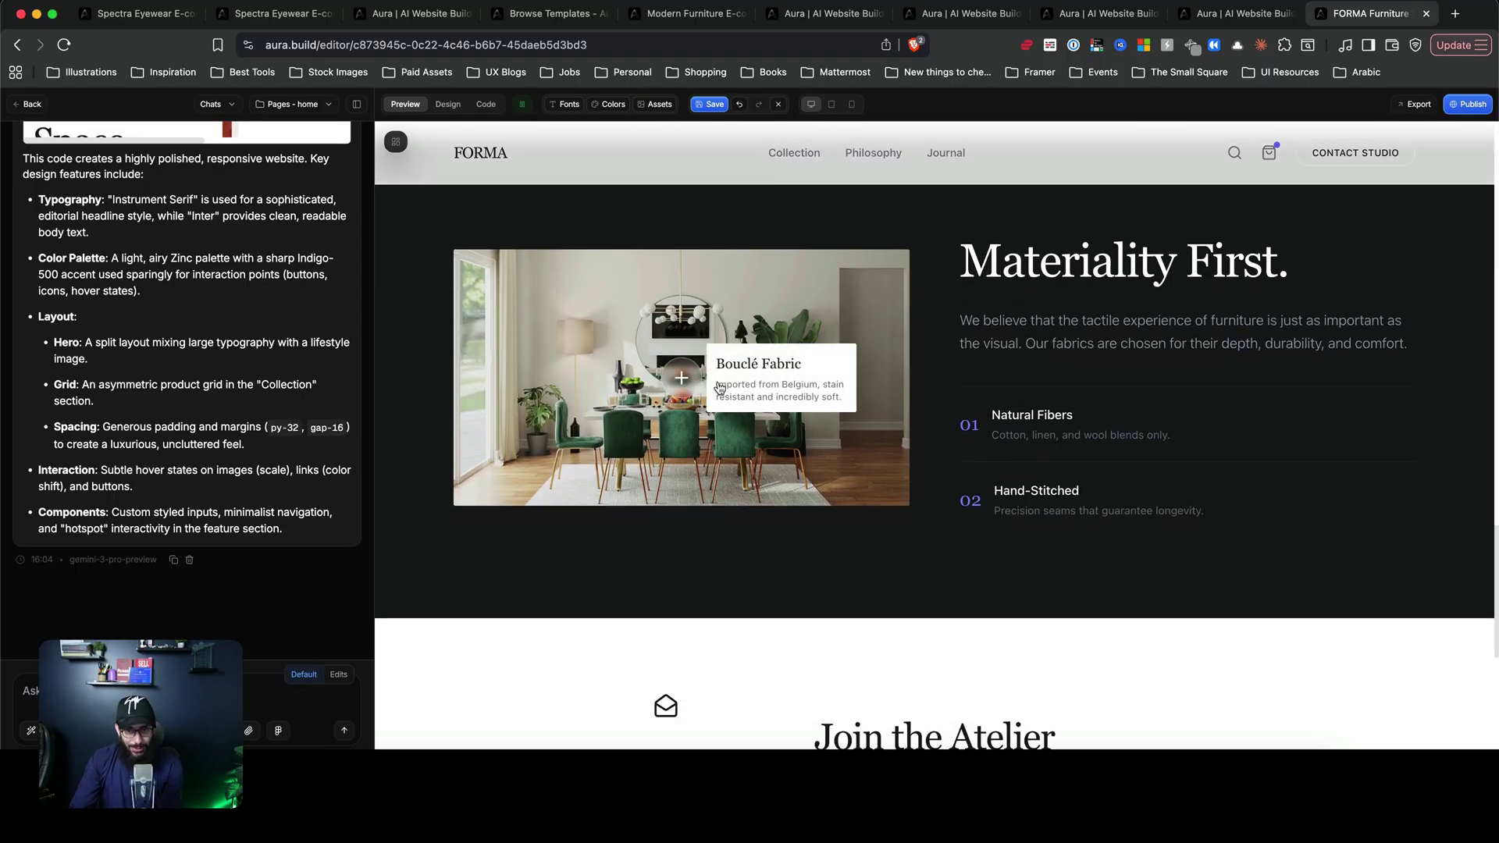
mouse_move(676, 383)
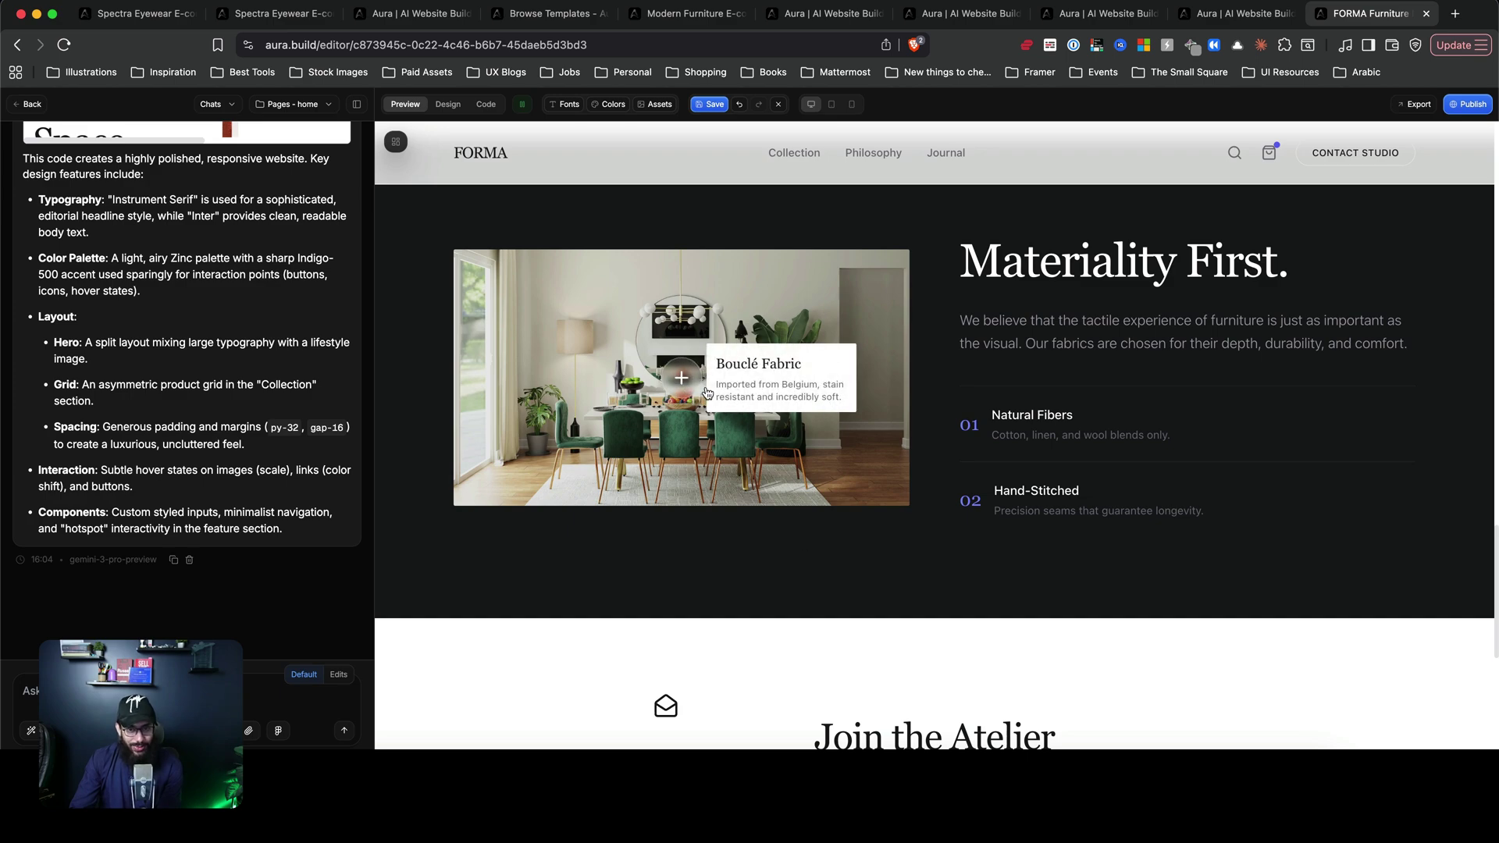
scroll(917, 470, down, 1)
scroll(922, 473, down, 5)
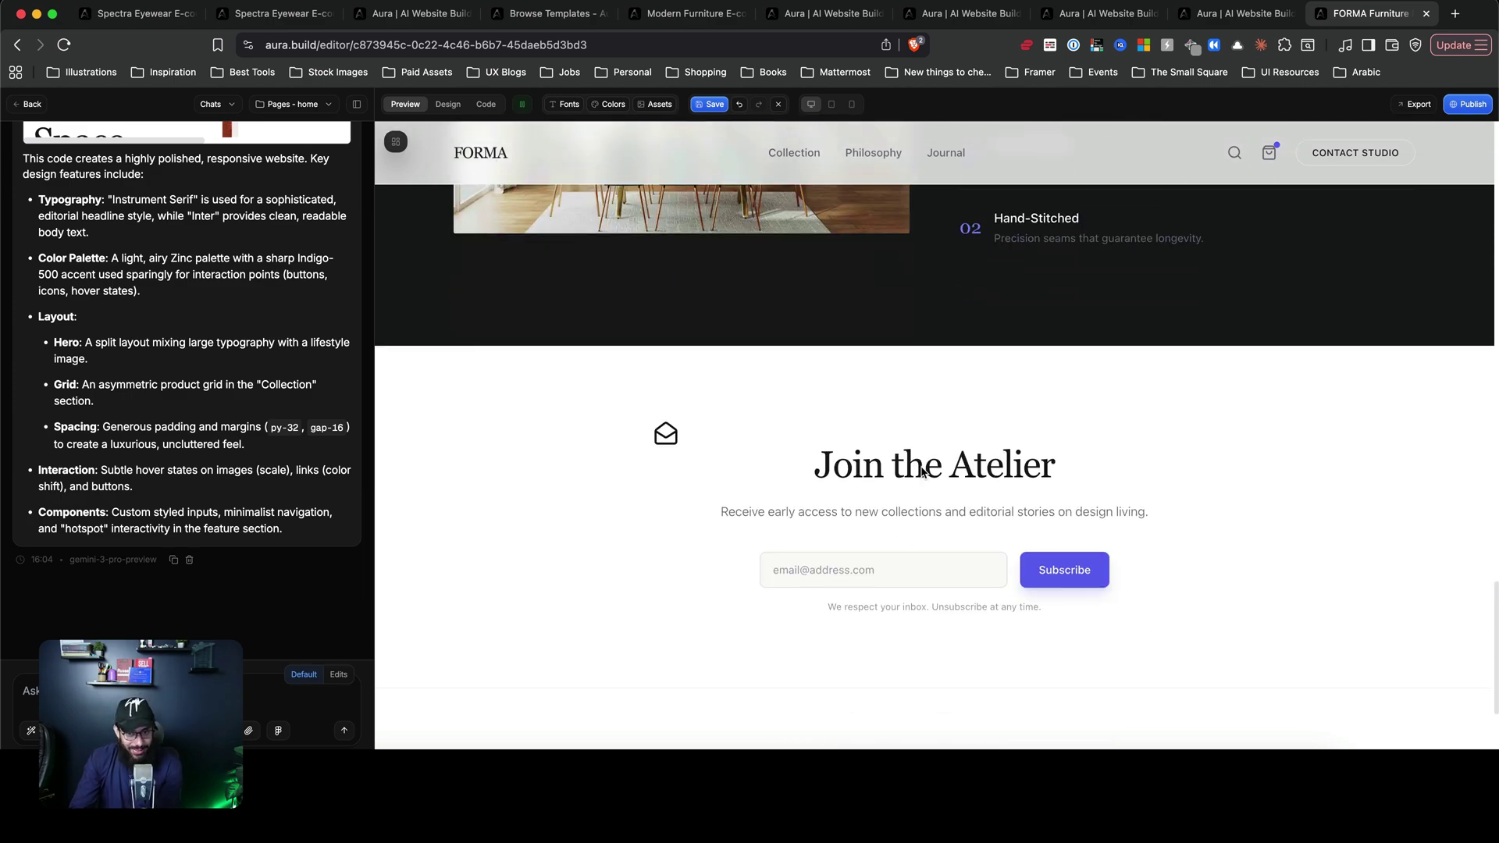
scroll(925, 470, down, 3)
scroll(820, 429, down, 1)
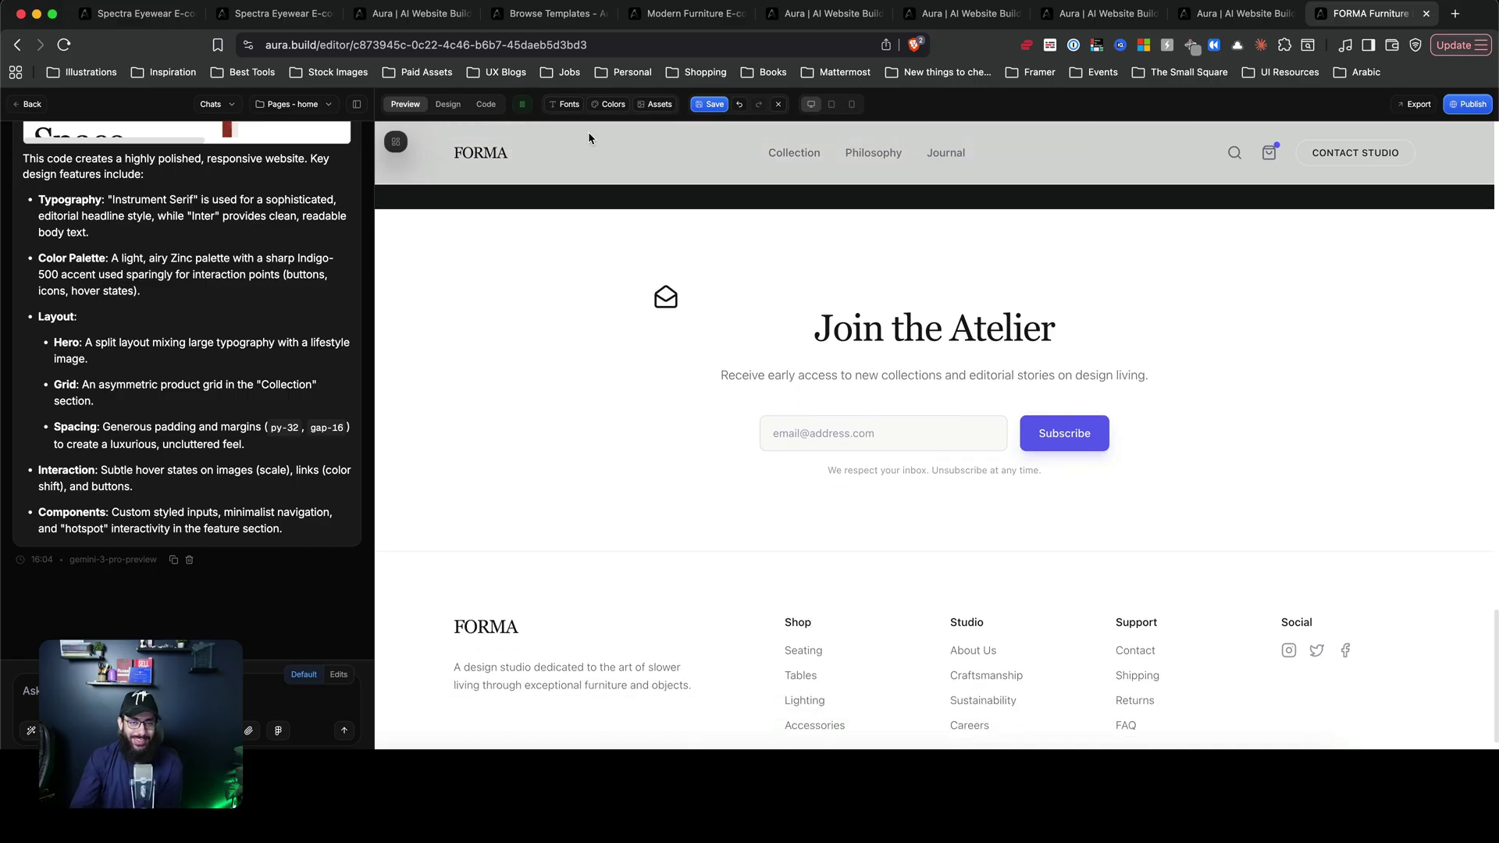
- In the Code view, scroll past the Detailed Feature section to the newsletter section's envelope icon markup
click(449, 103)
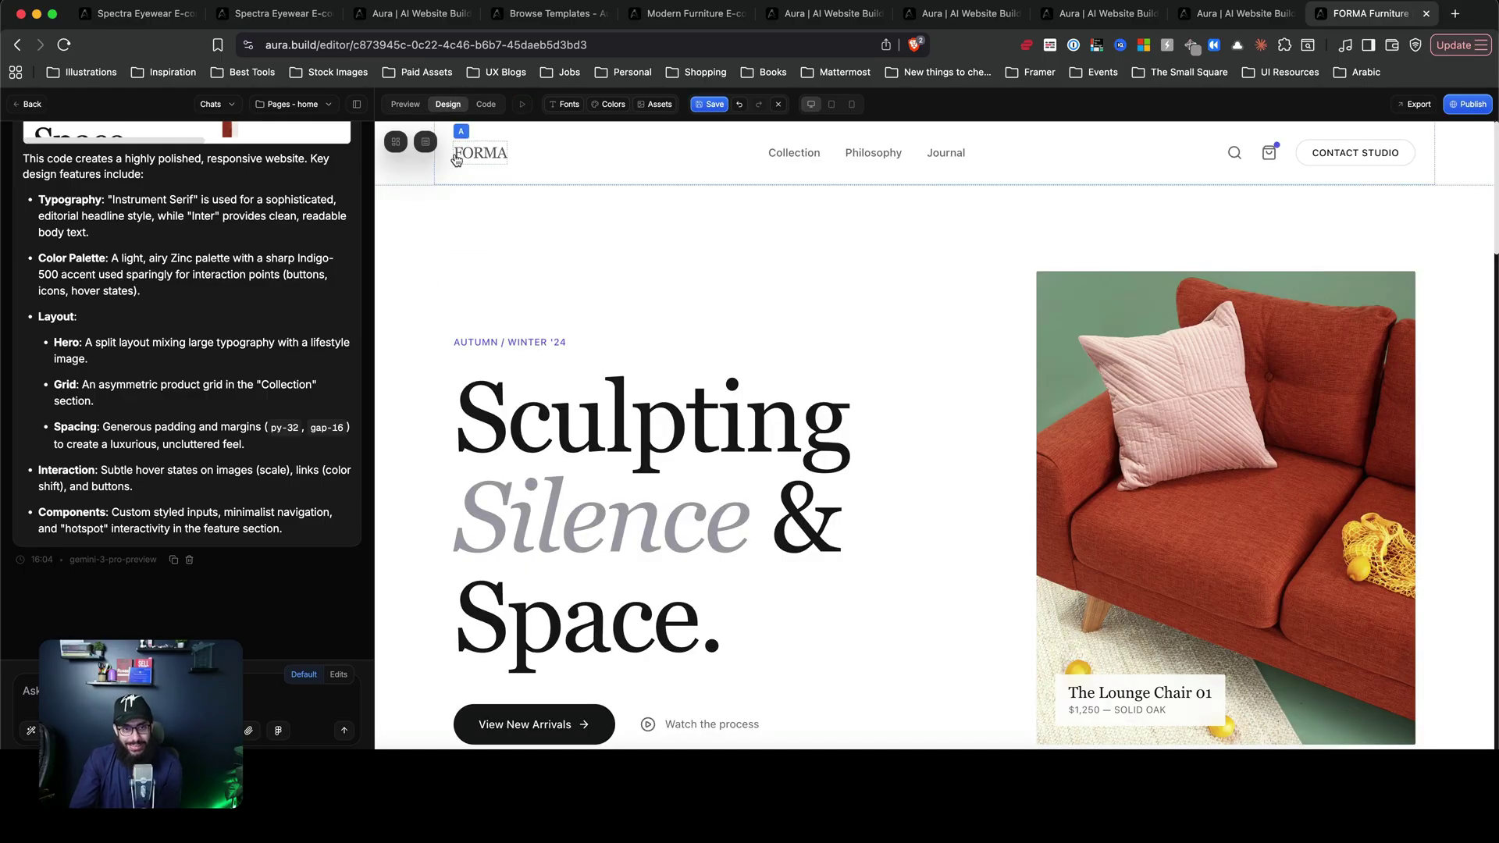
click(486, 104)
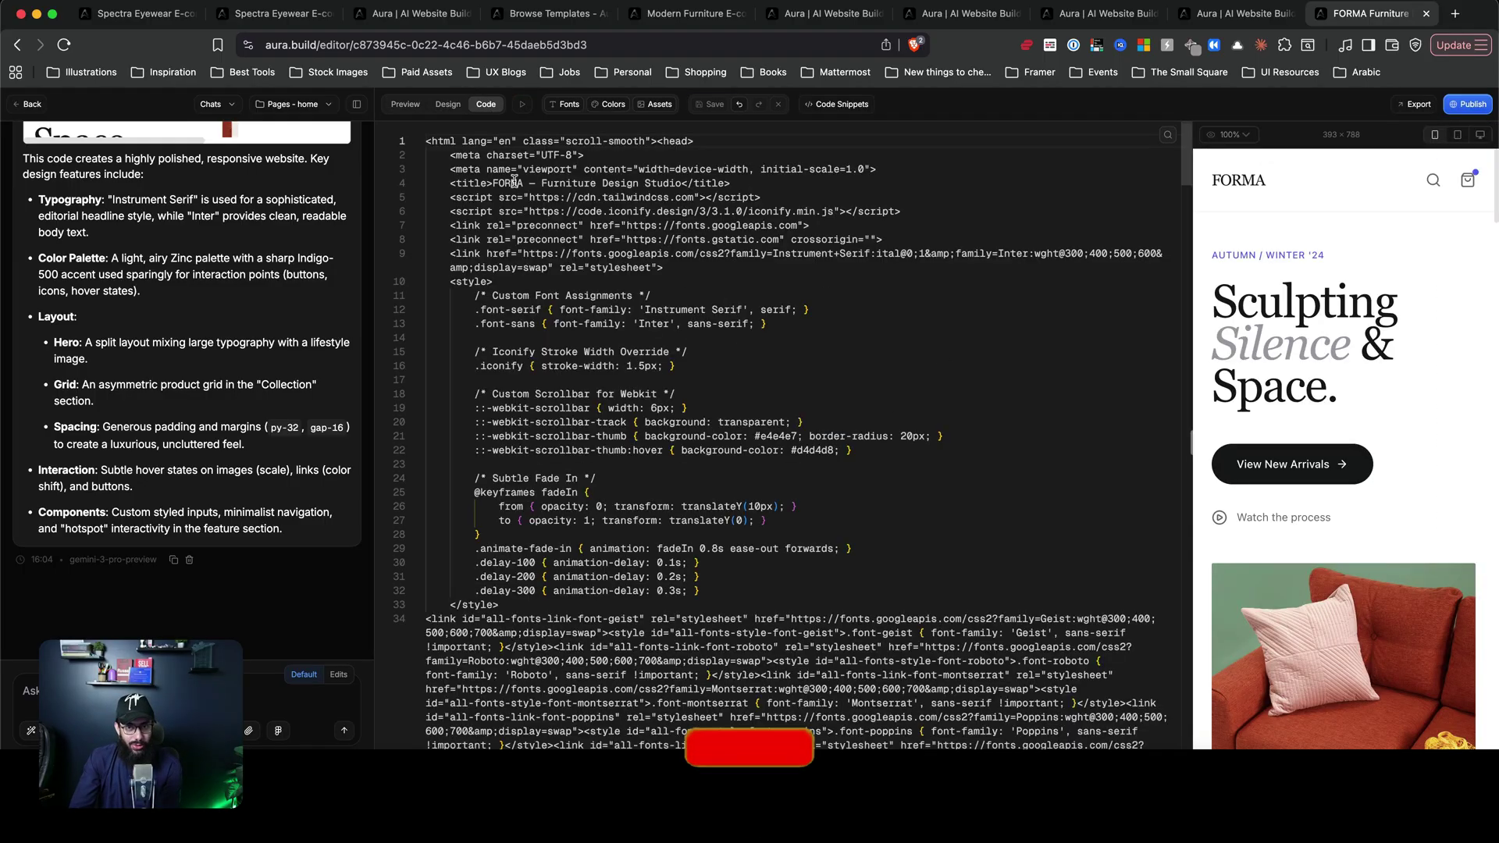
scroll(707, 492, down, 20)
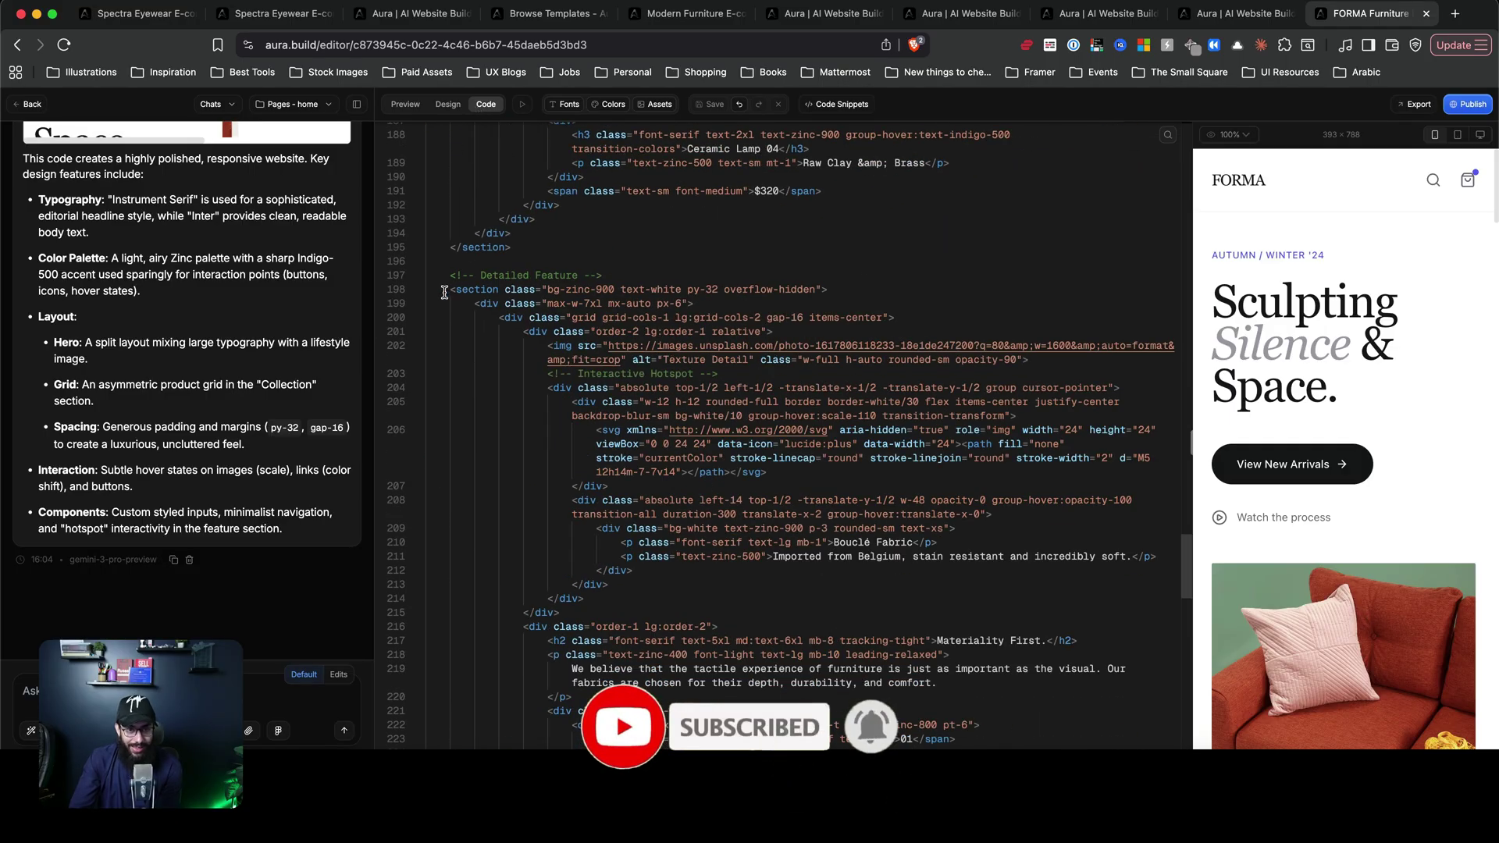
drag(444, 292, 842, 291)
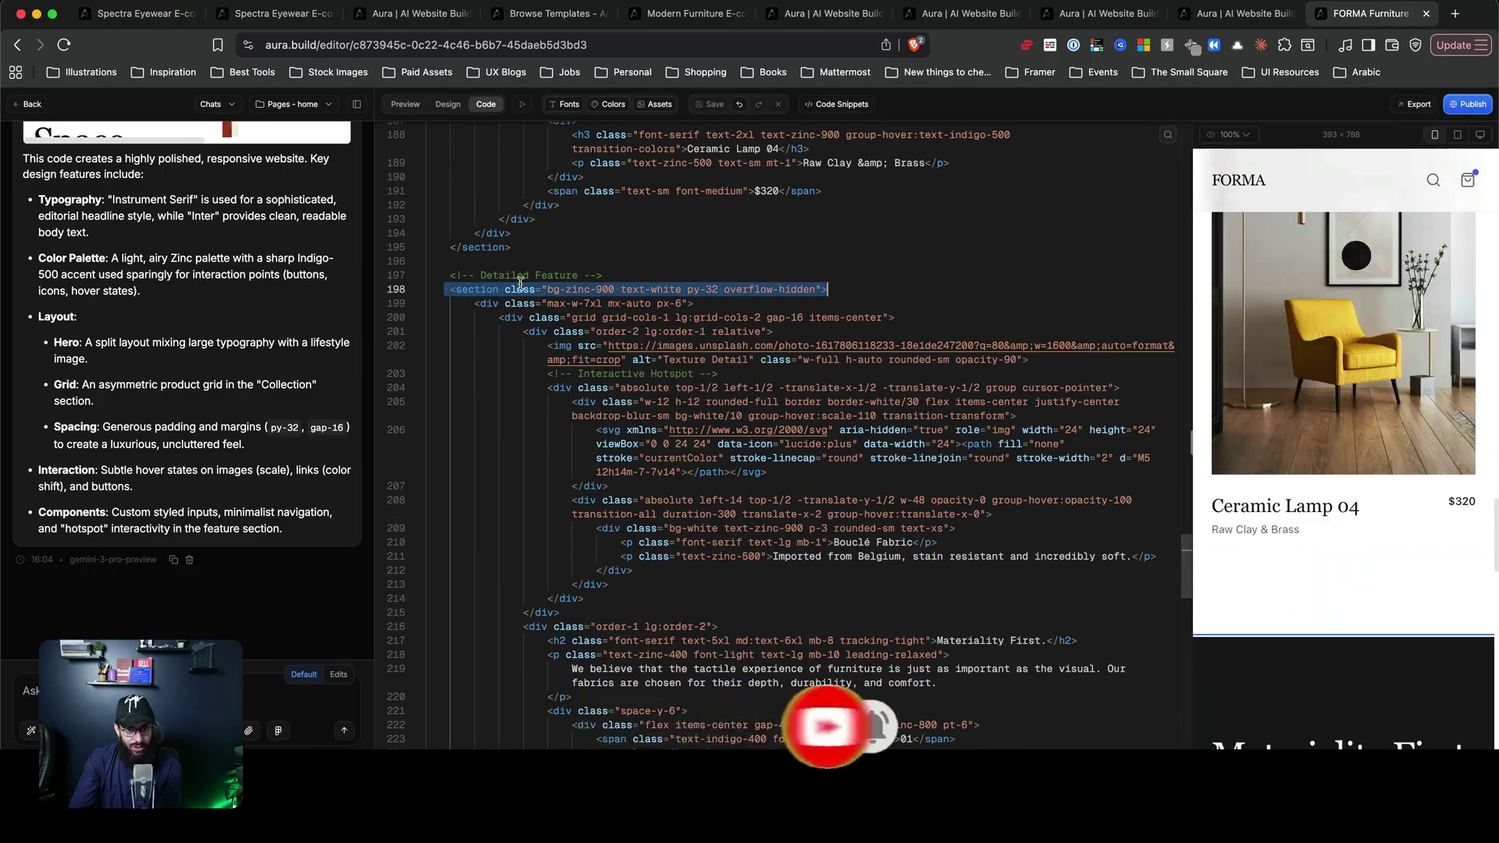
drag(602, 275, 516, 275)
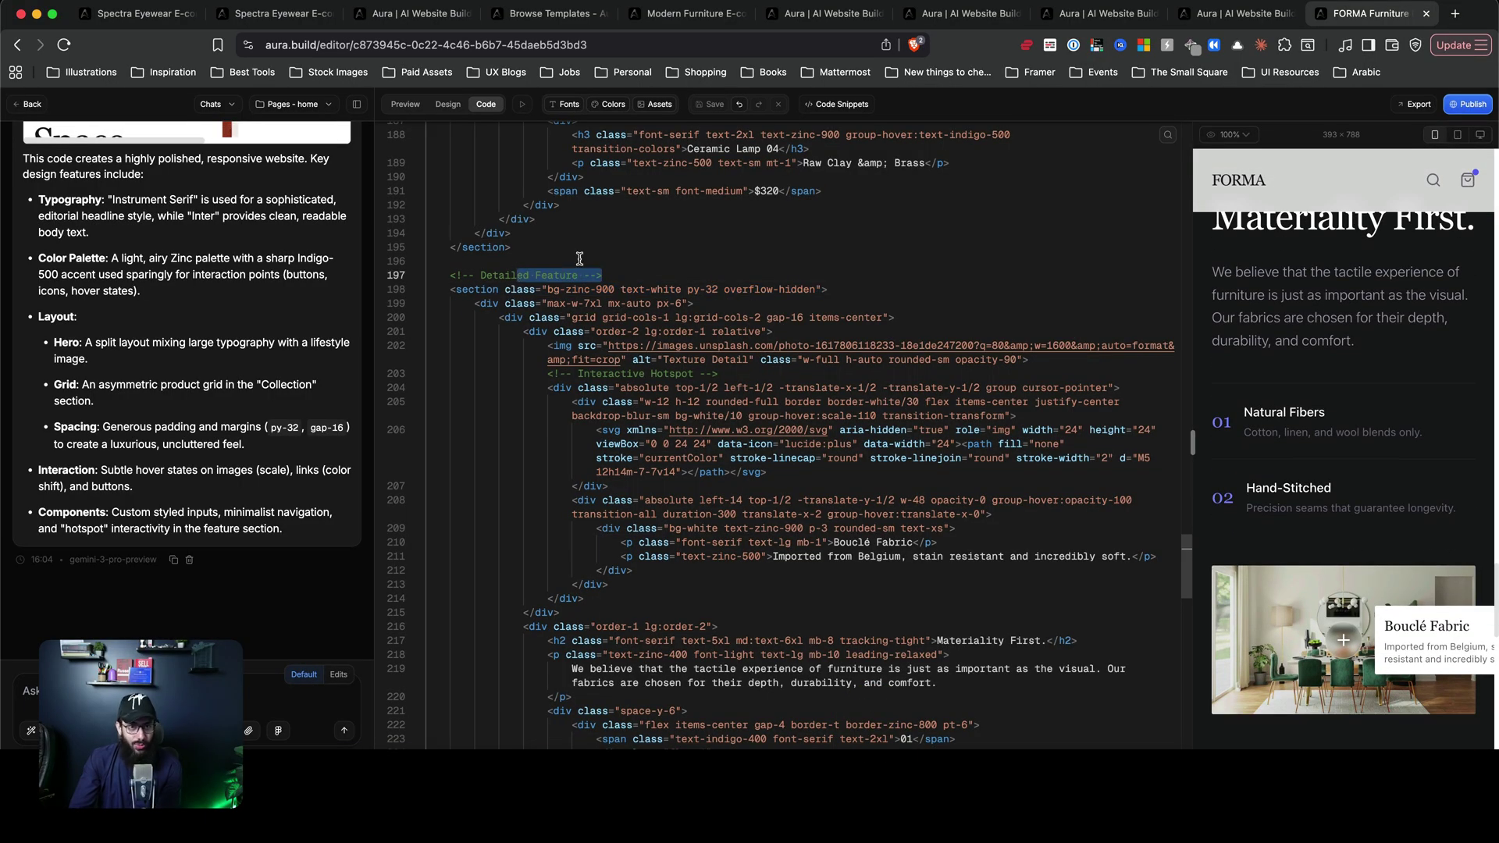
scroll(598, 239, down, 7)
click(622, 489)
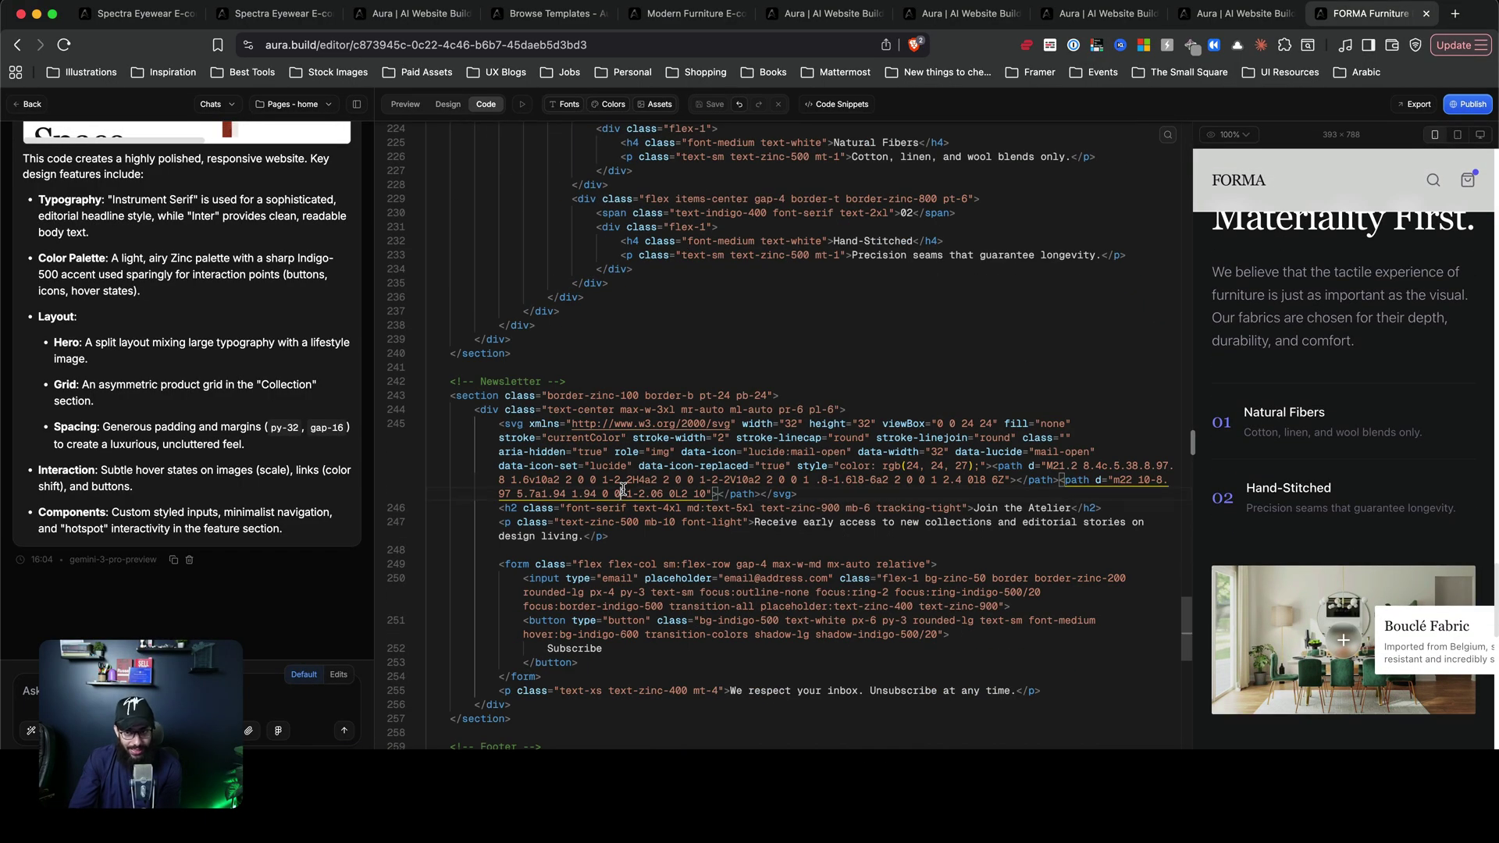
drag(593, 387, 493, 396)
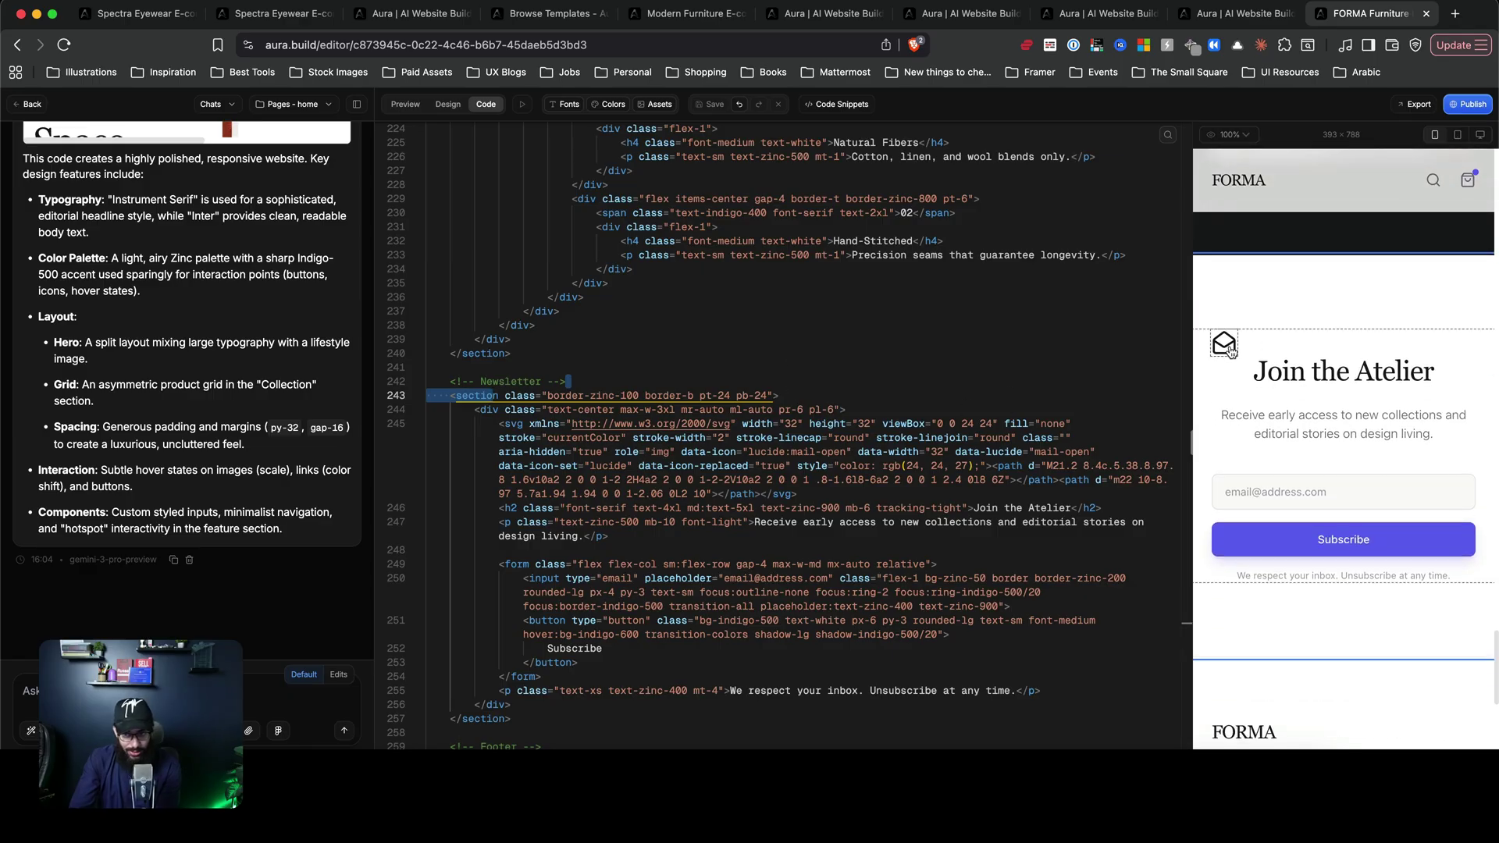
- Wrap the envelope icon's svg in a new opening and closing div tag
click(1229, 351)
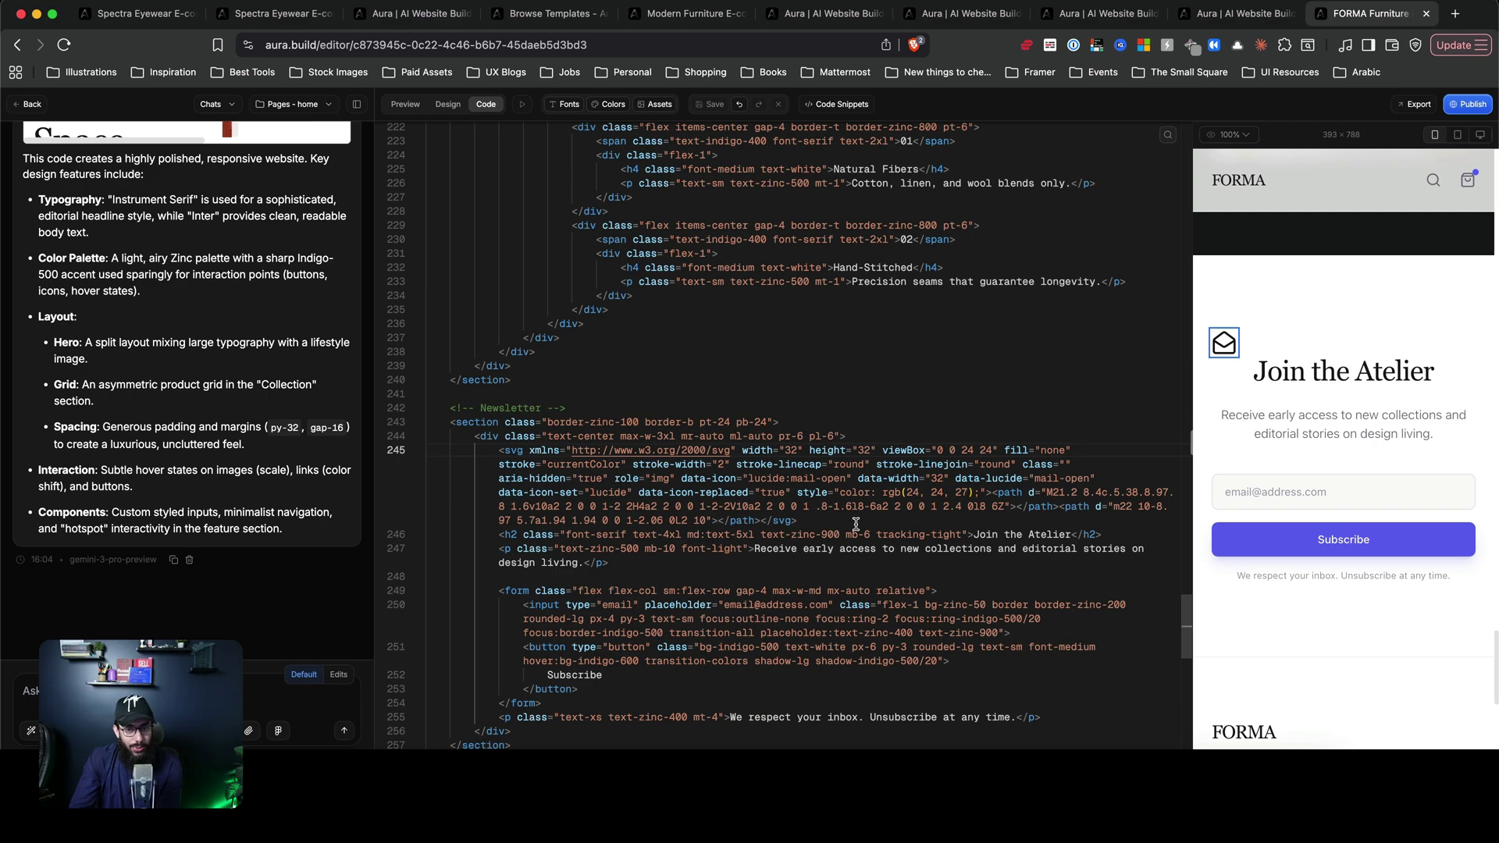
shift+click(815, 445)
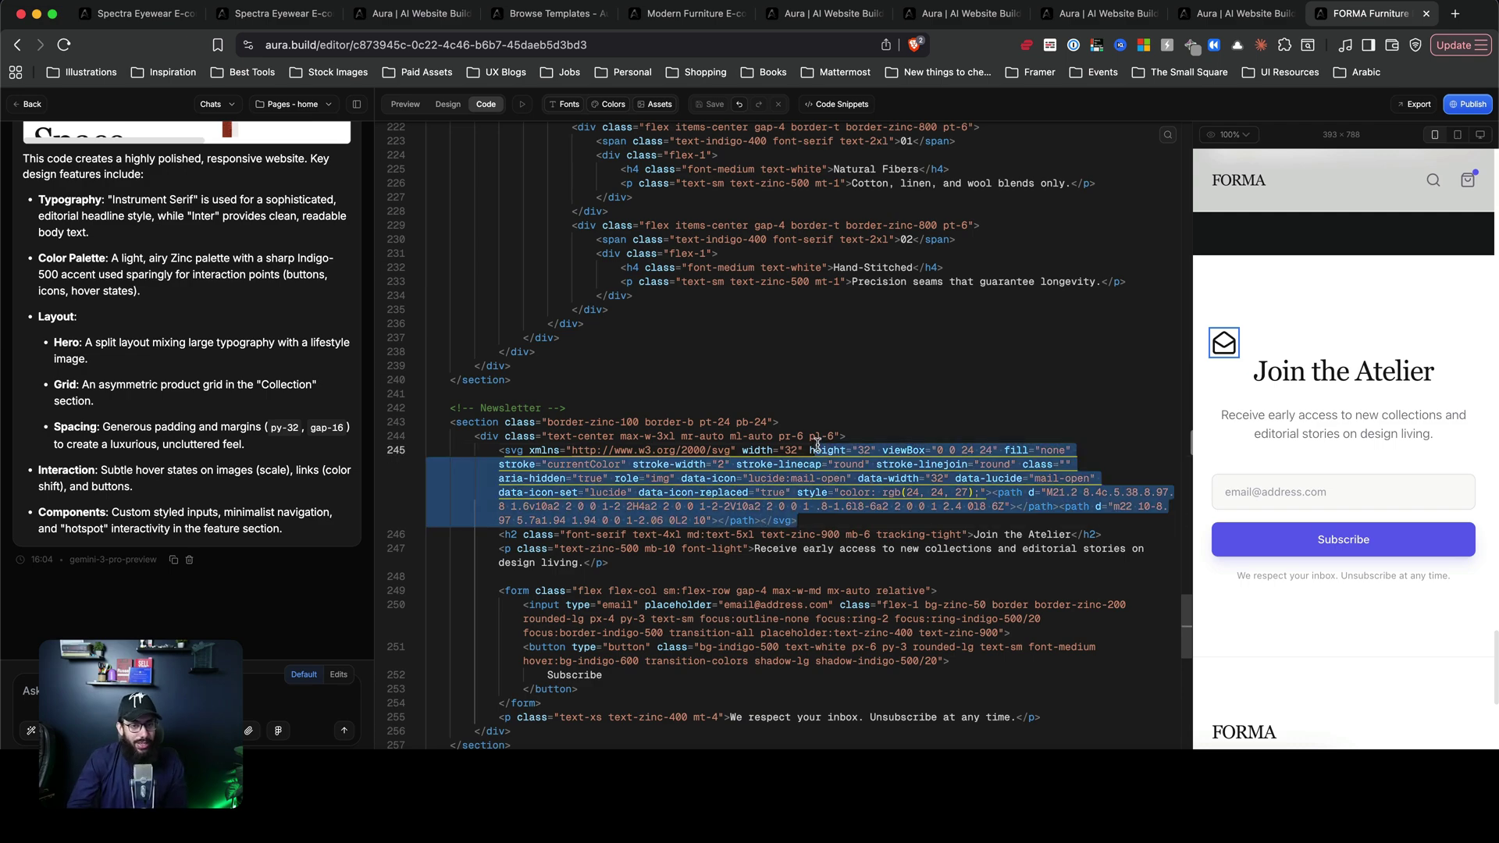
click(499, 436)
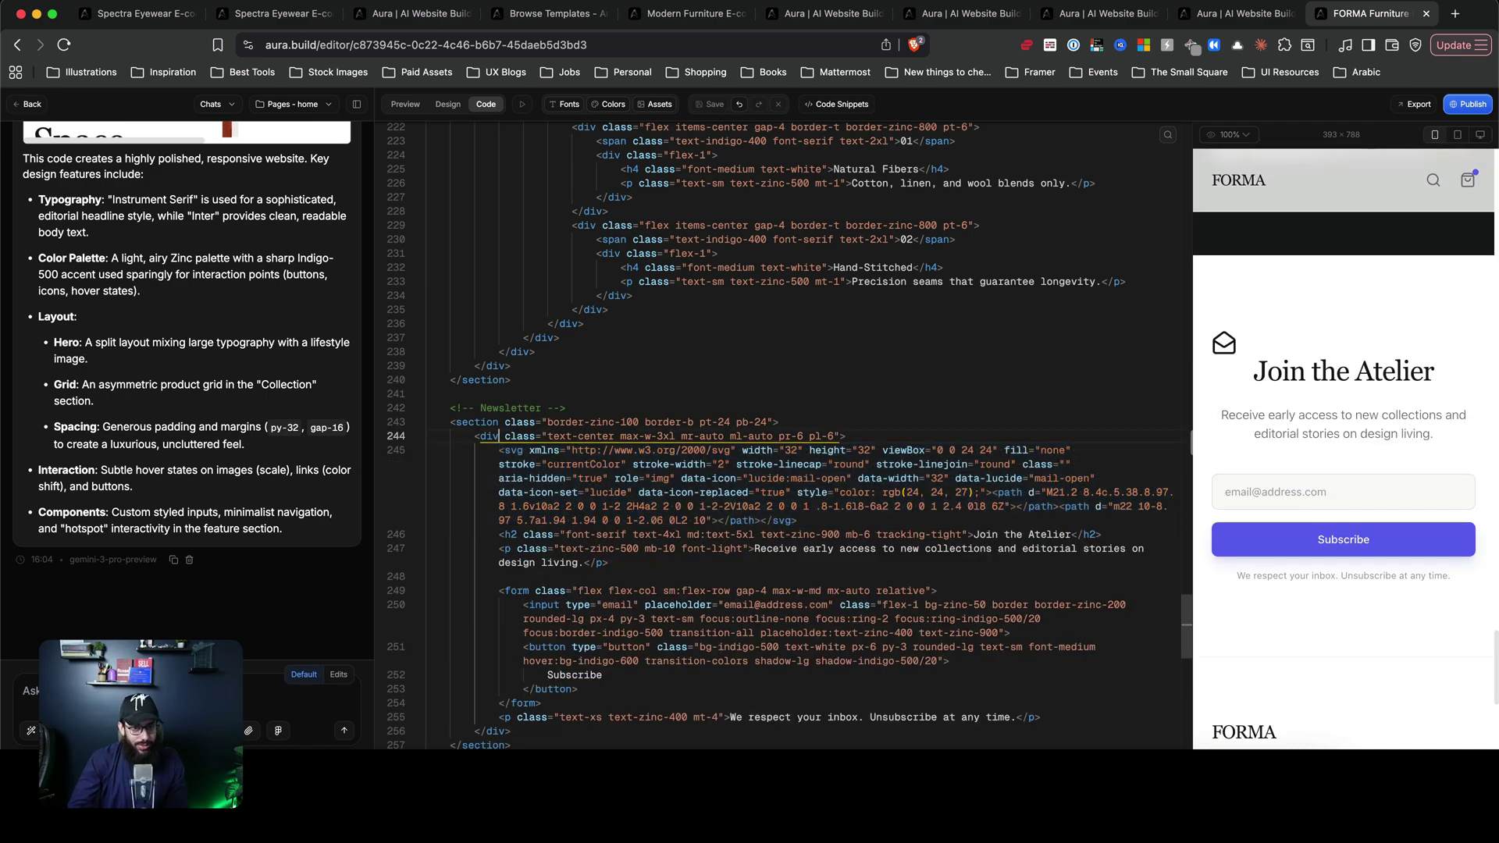
key(End)
key(Return)
text(div)
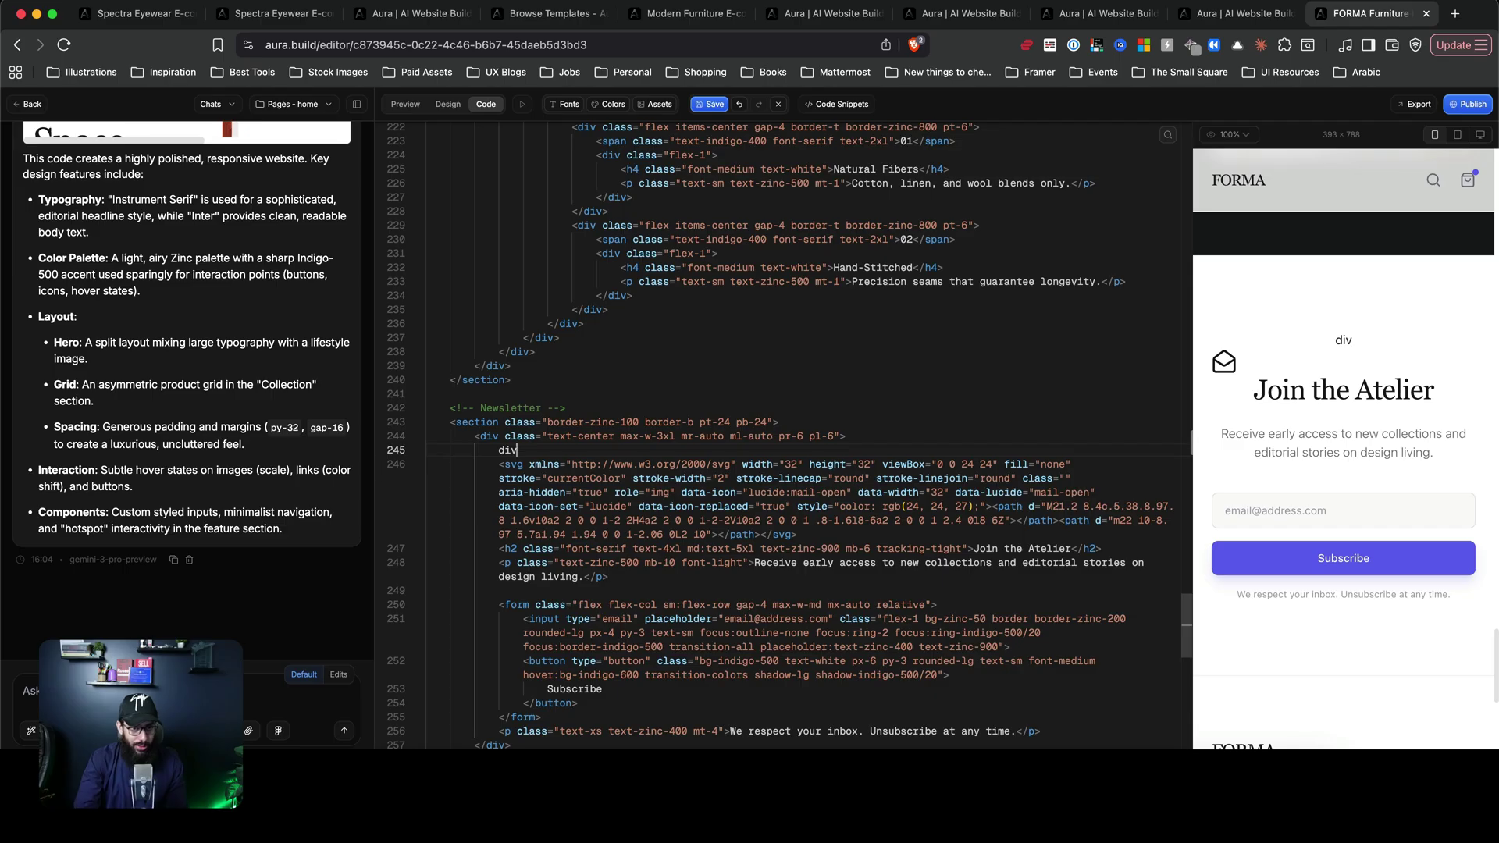
key(Tab)
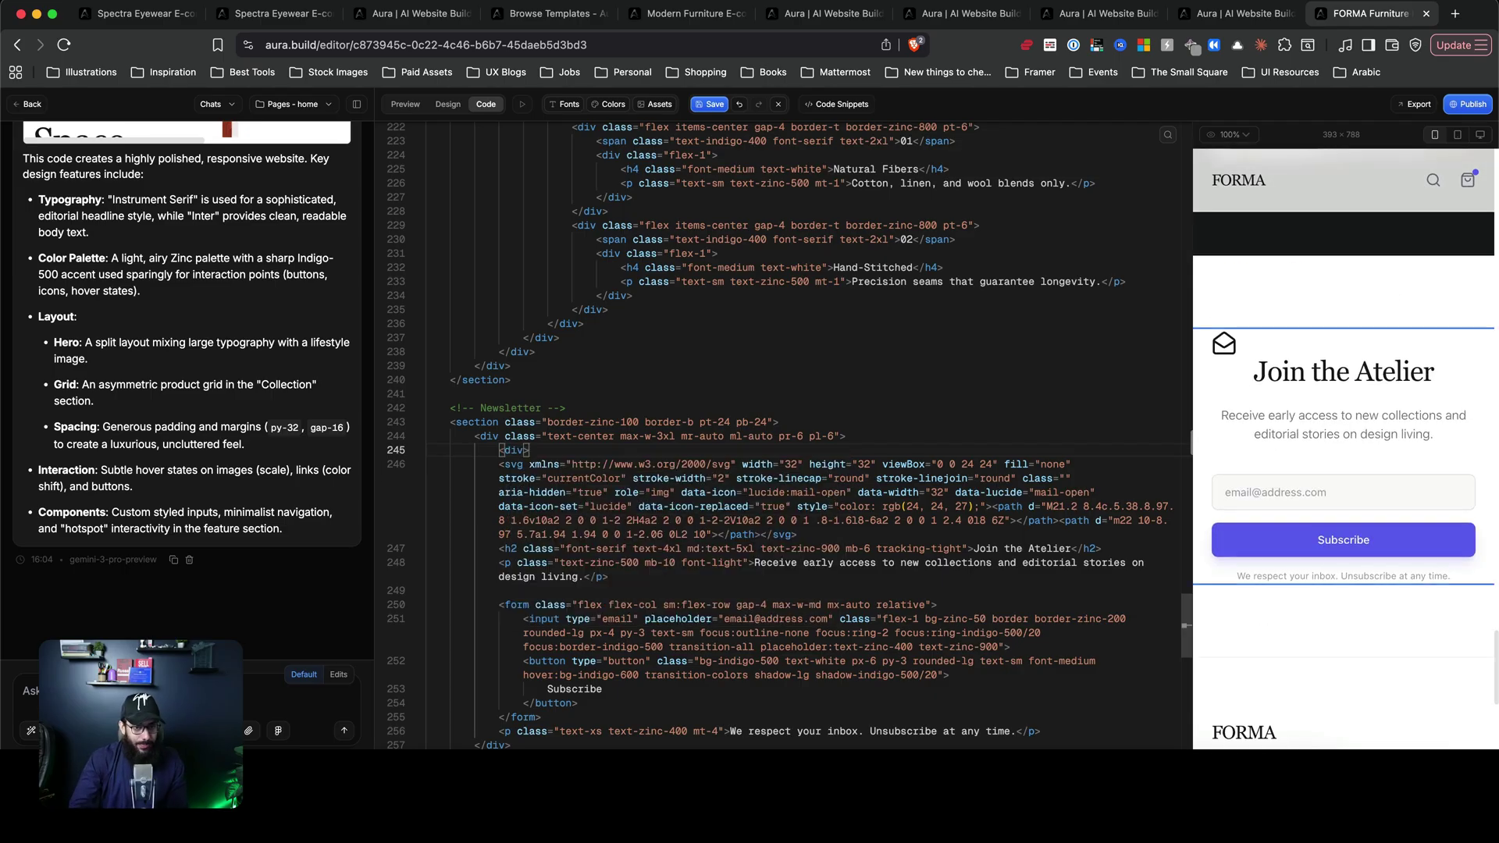
click(891, 537)
key(Return)
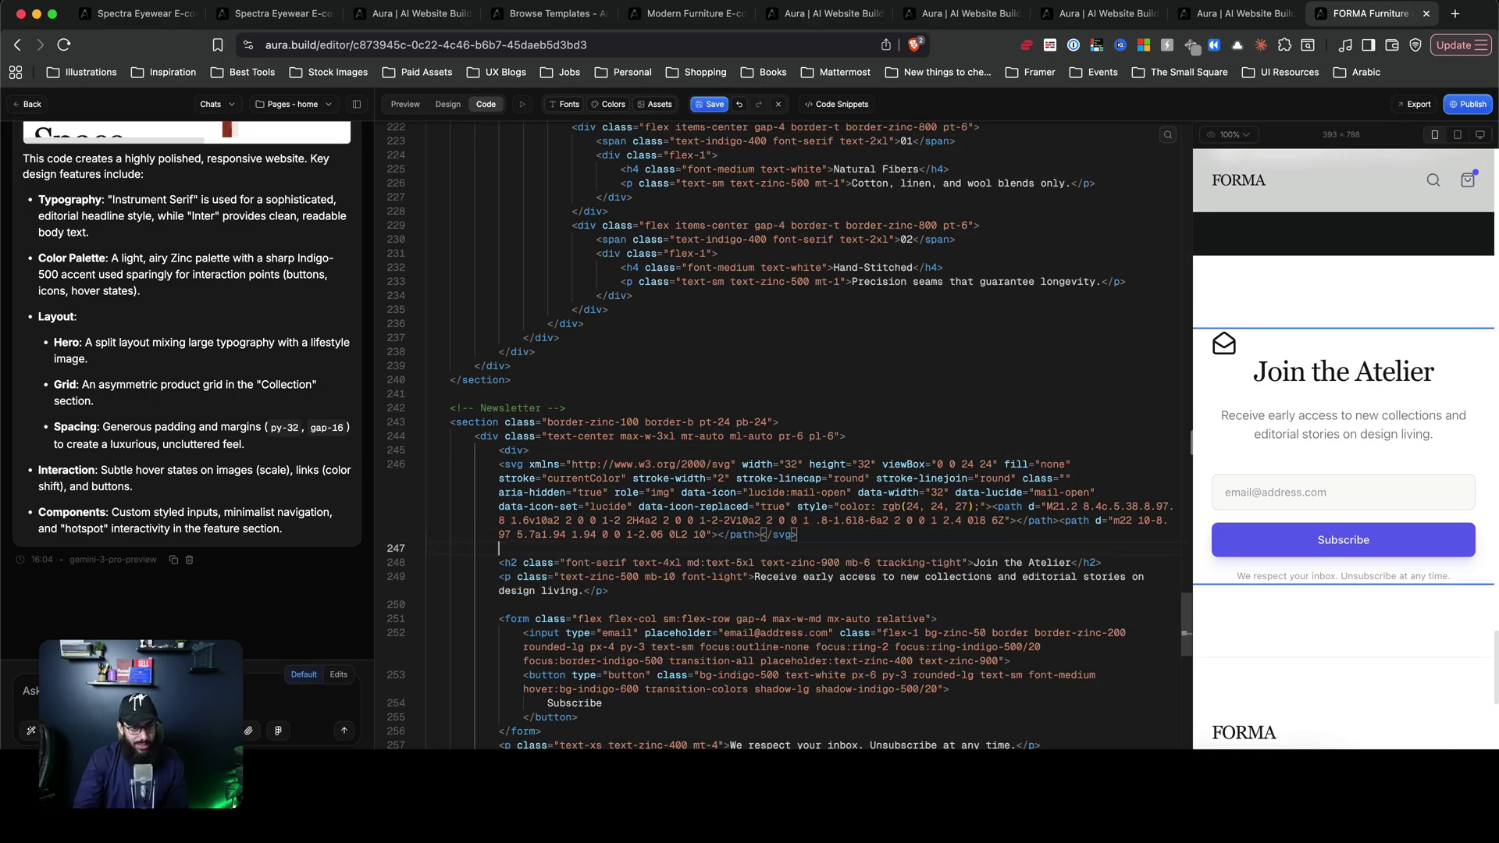
text(</div)
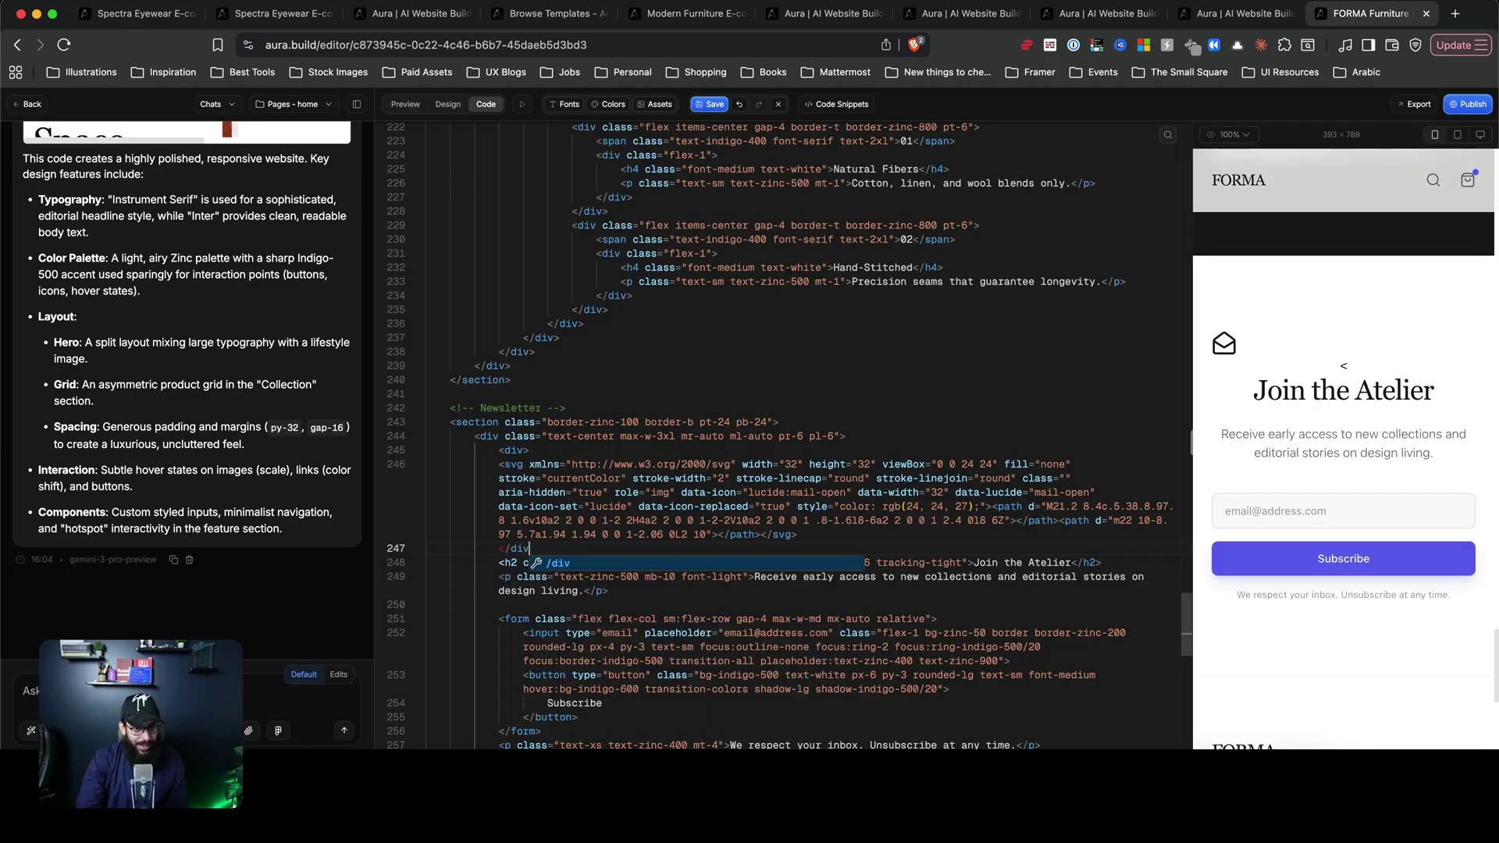
text(>)
- Give the new div the class 'flex justify-center'
click(700, 465)
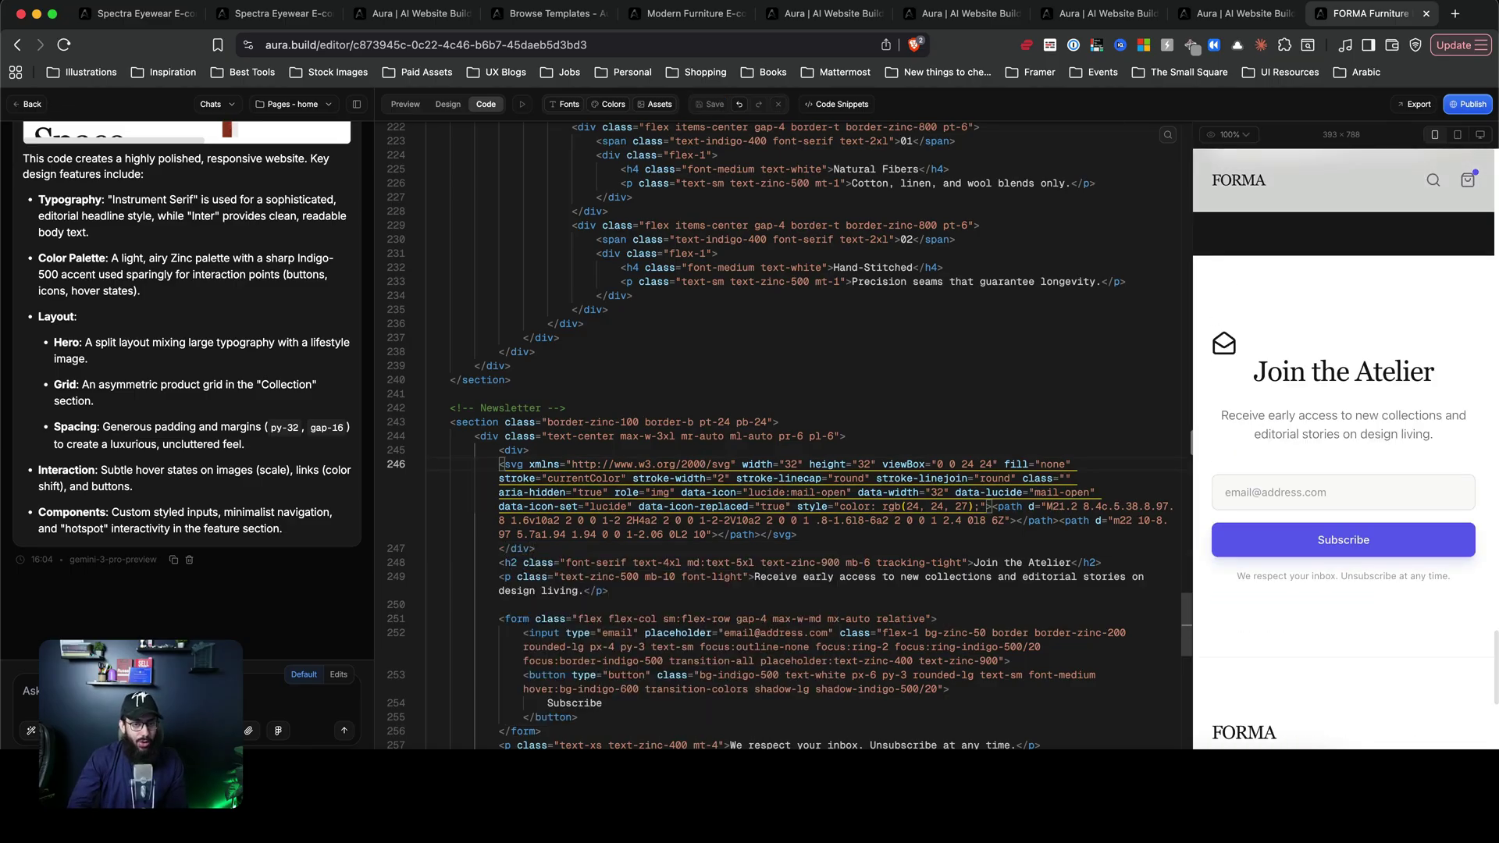
click(525, 450)
text(class)
key(Return)
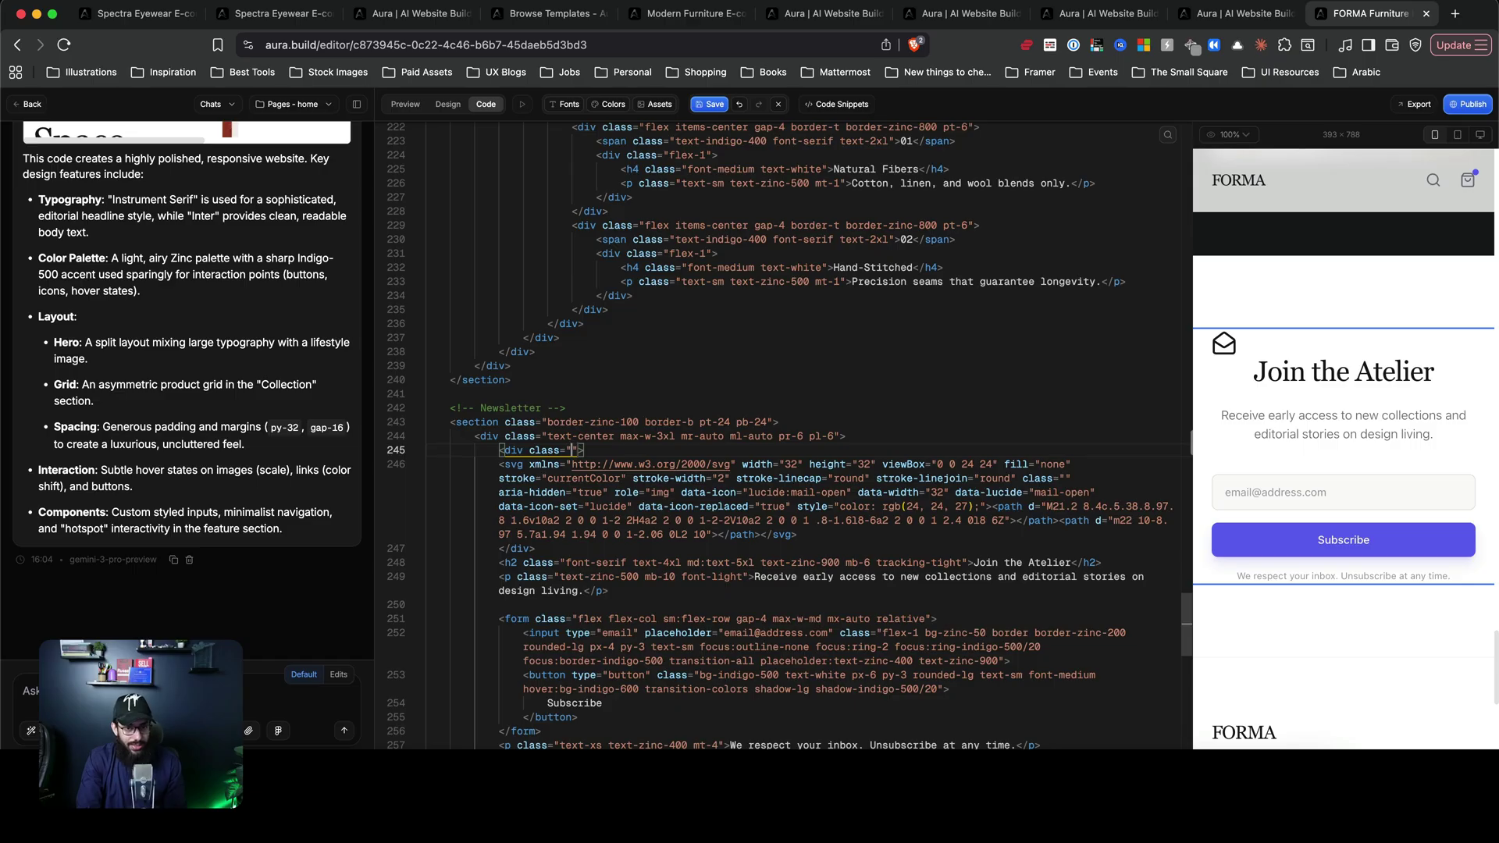
text(f)
text(lex justif)
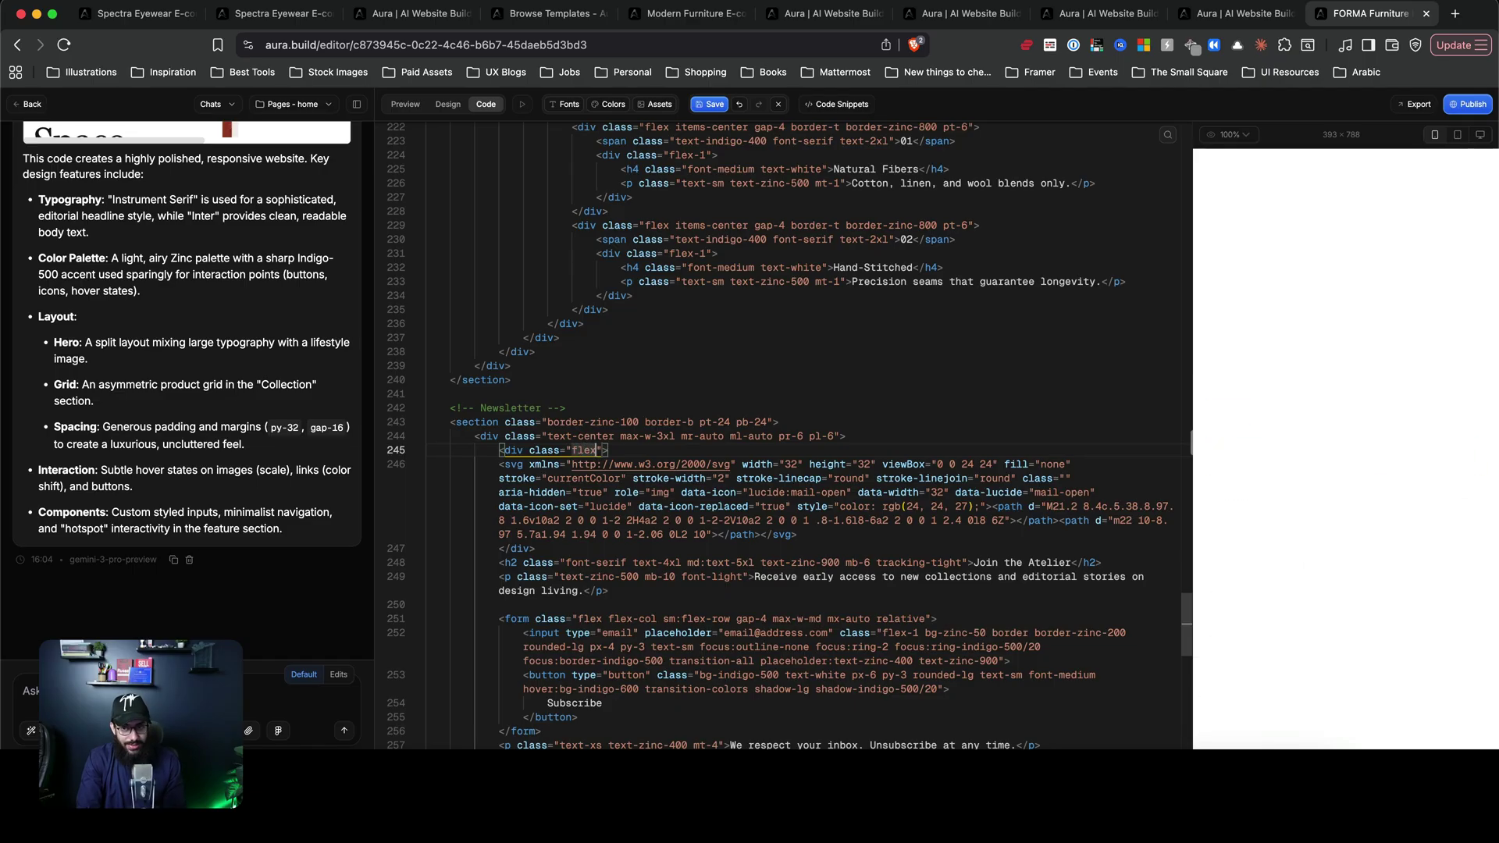
text(y-cen)
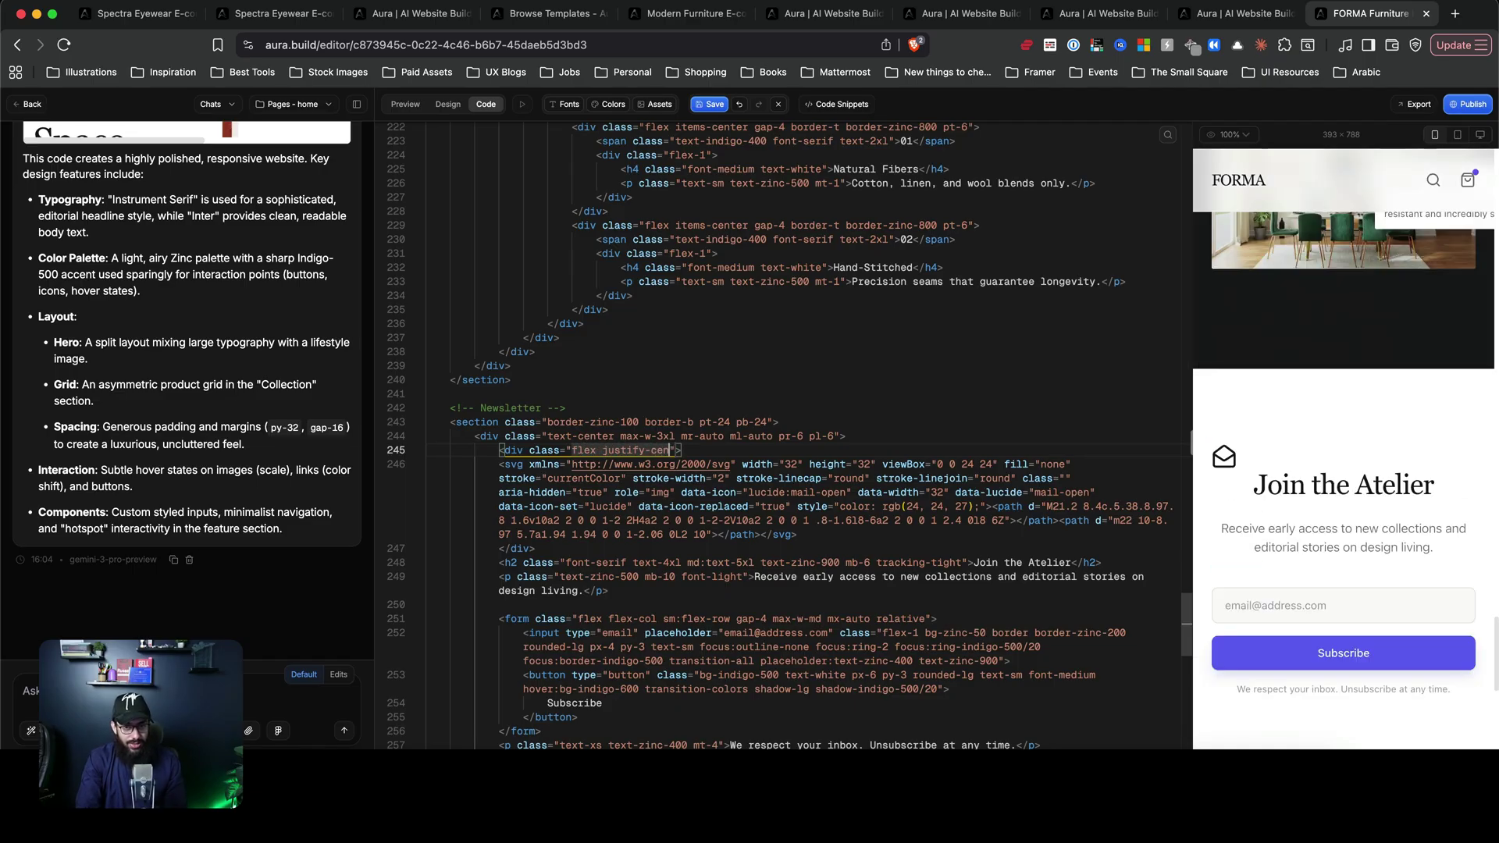
text(ter)
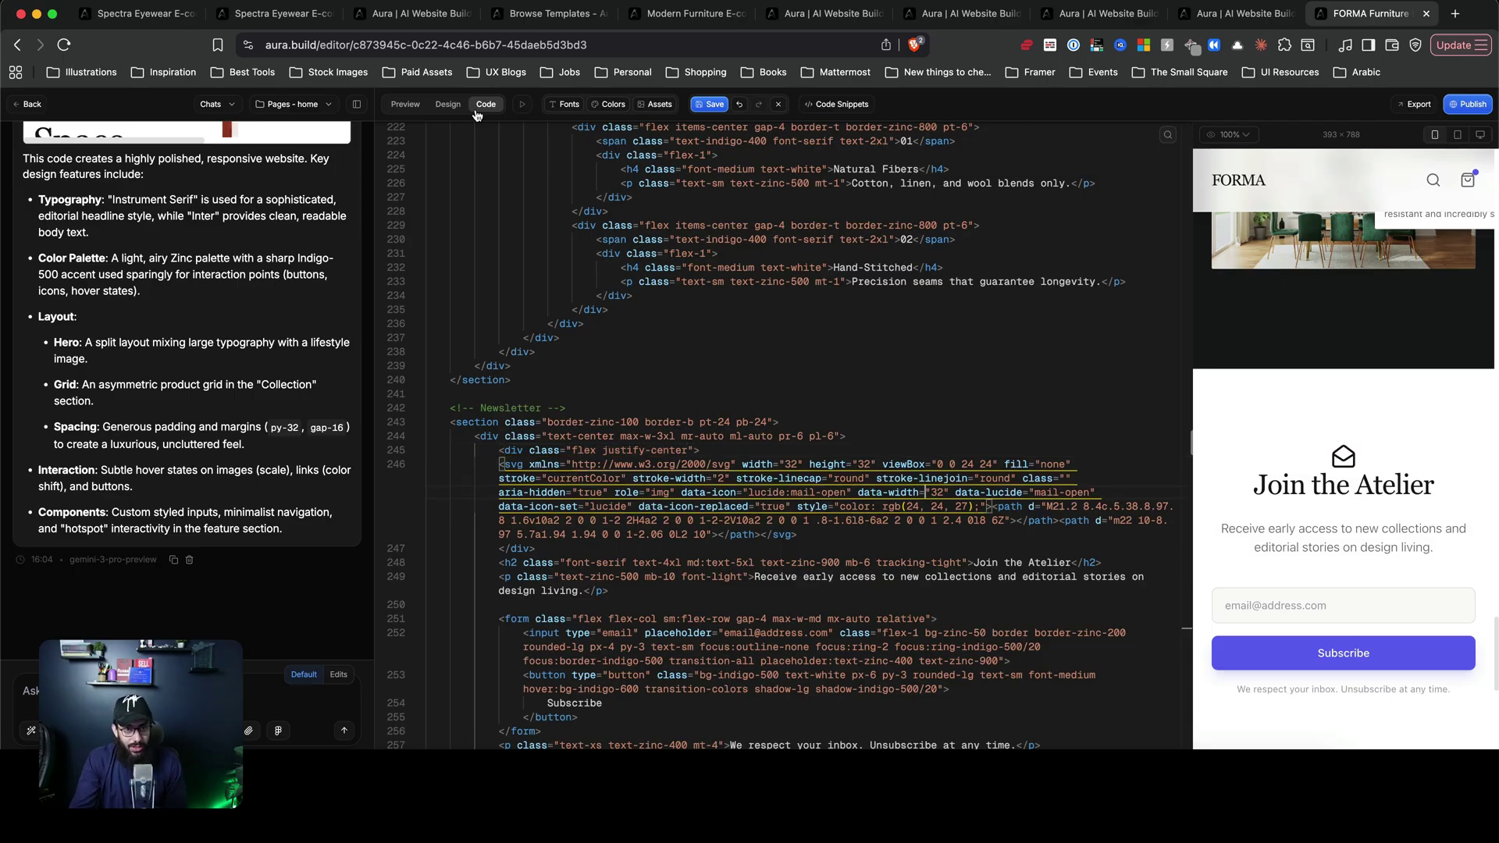
- Save the code edit and set the envelope icon div's Alignment to Start
click(449, 104)
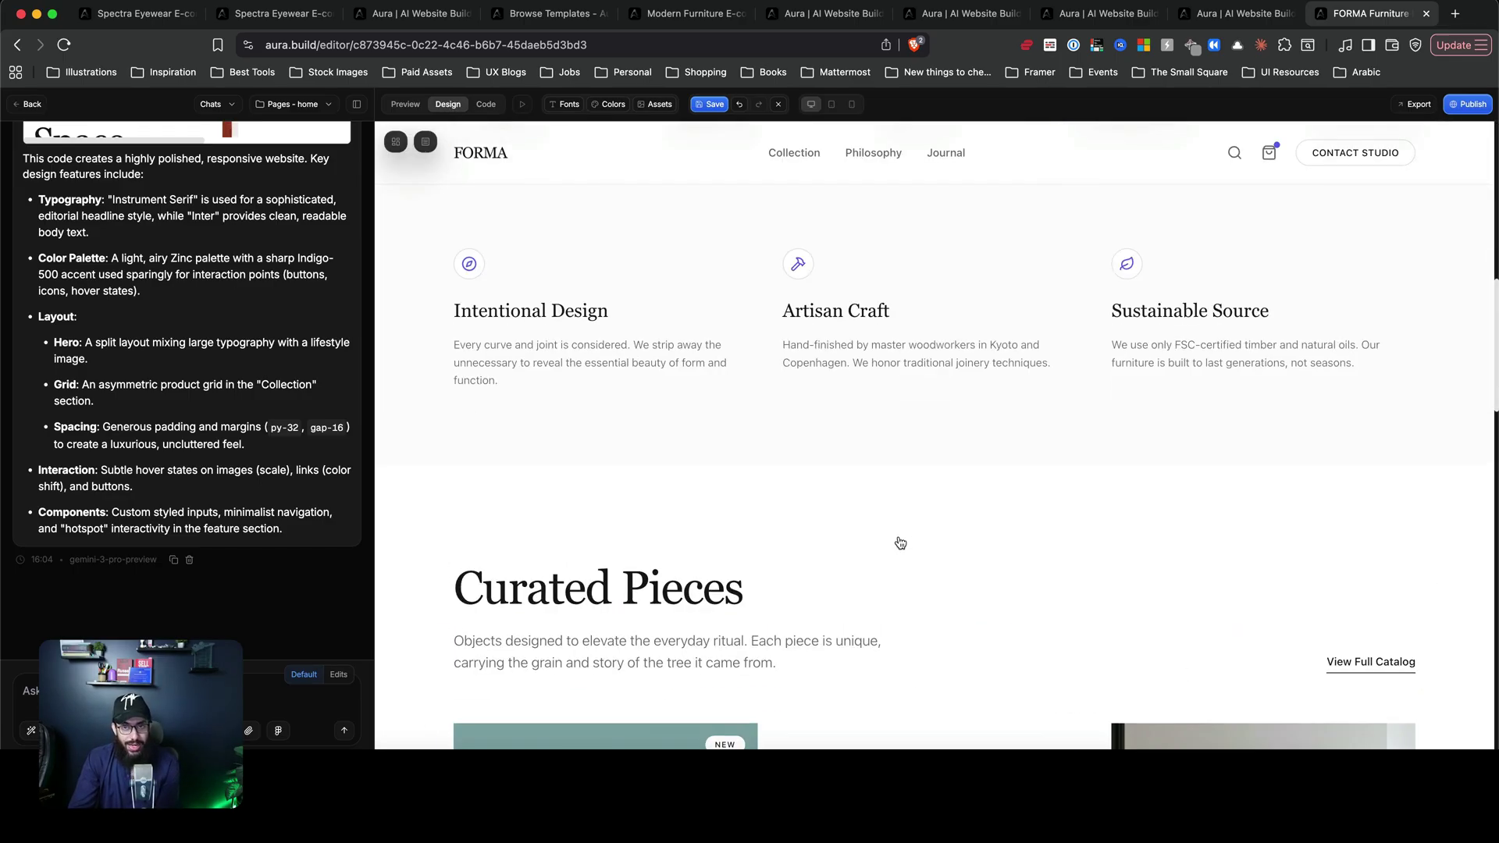
key(super+s)
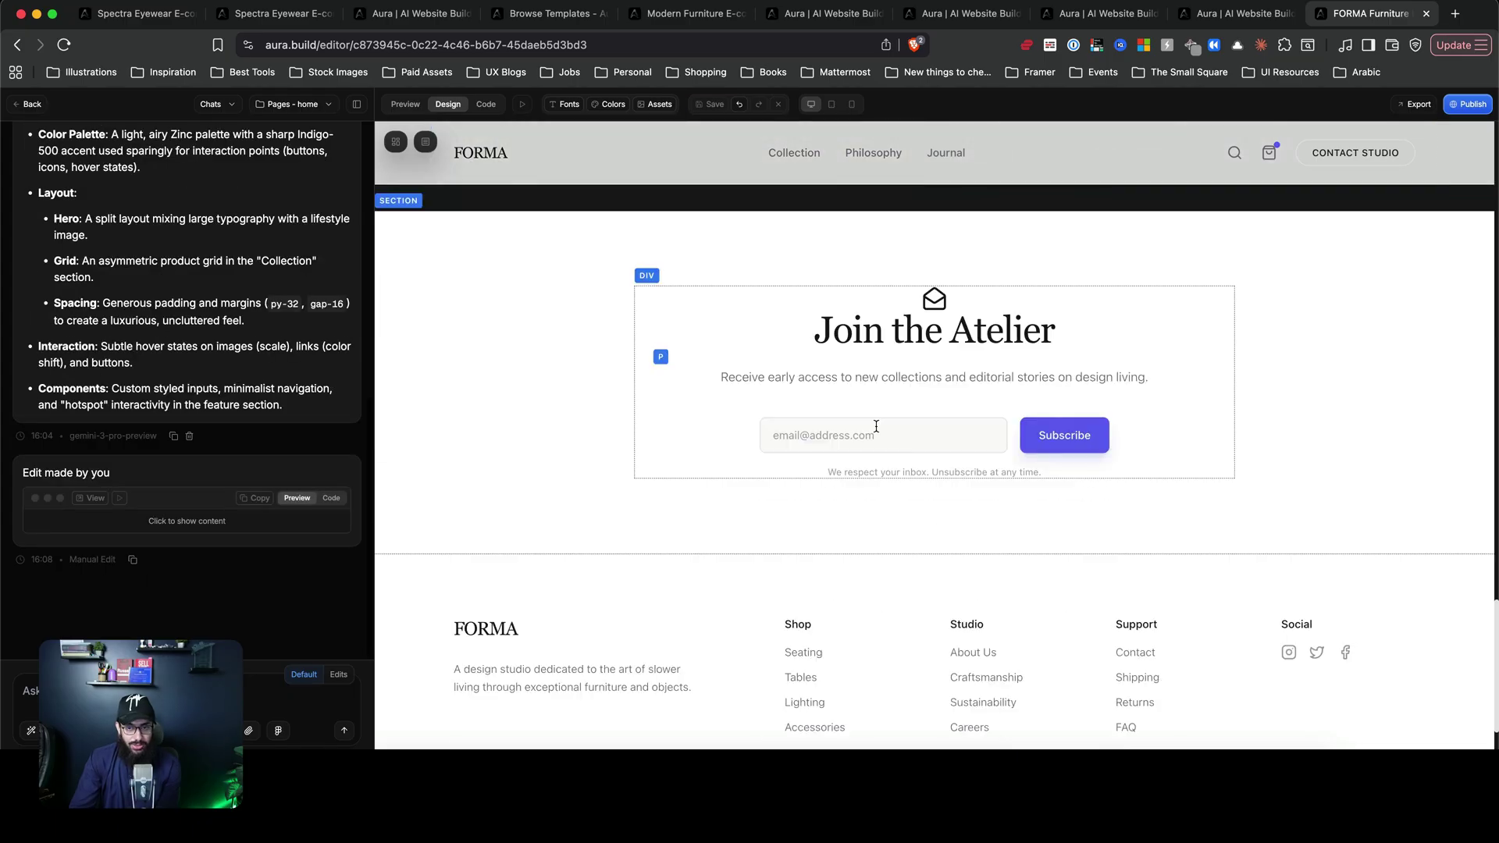
click(965, 286)
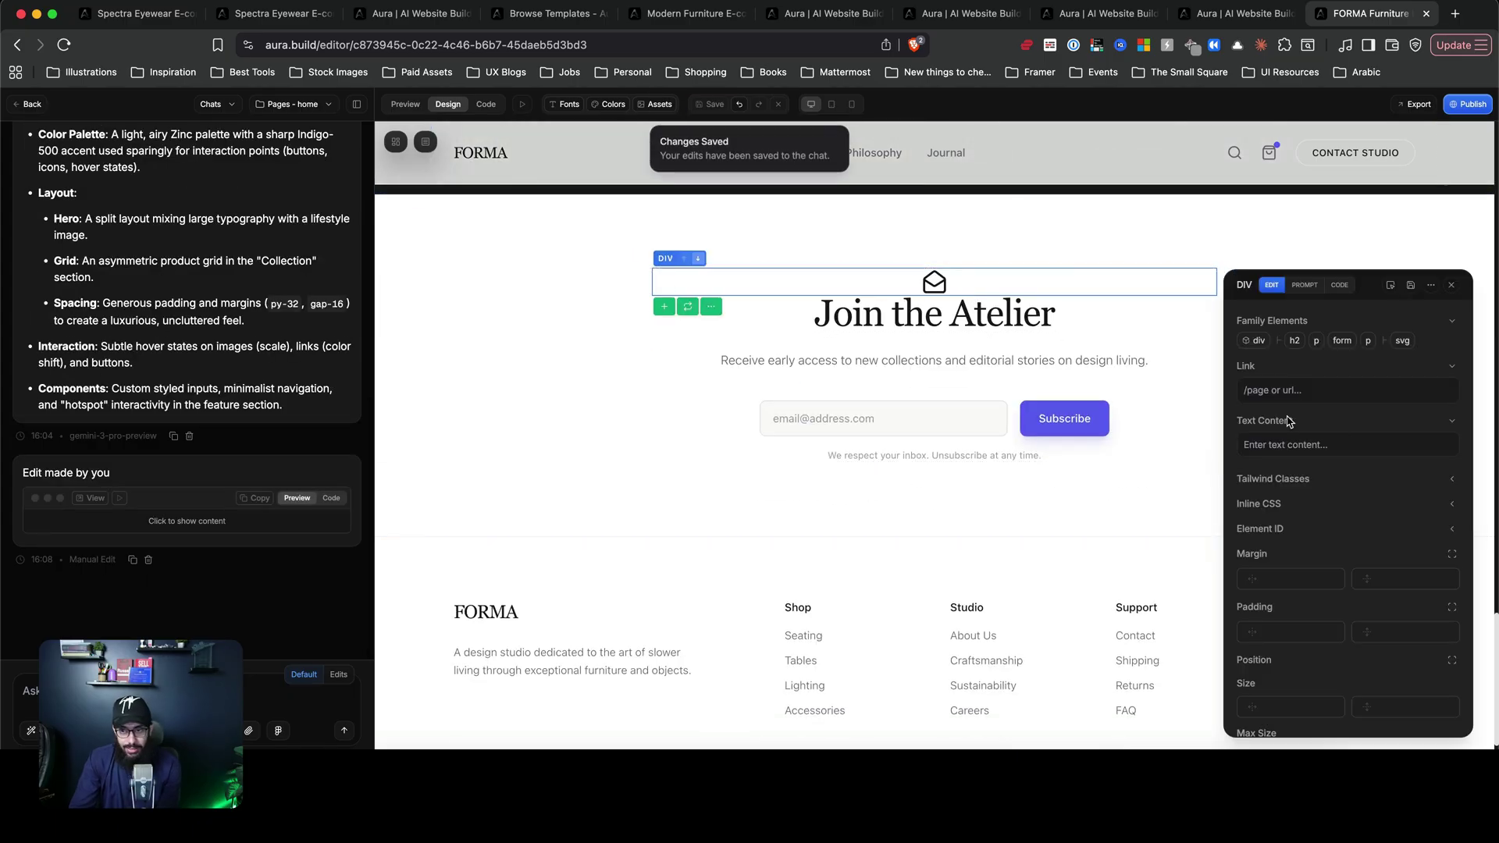
scroll(1378, 495, down, 5)
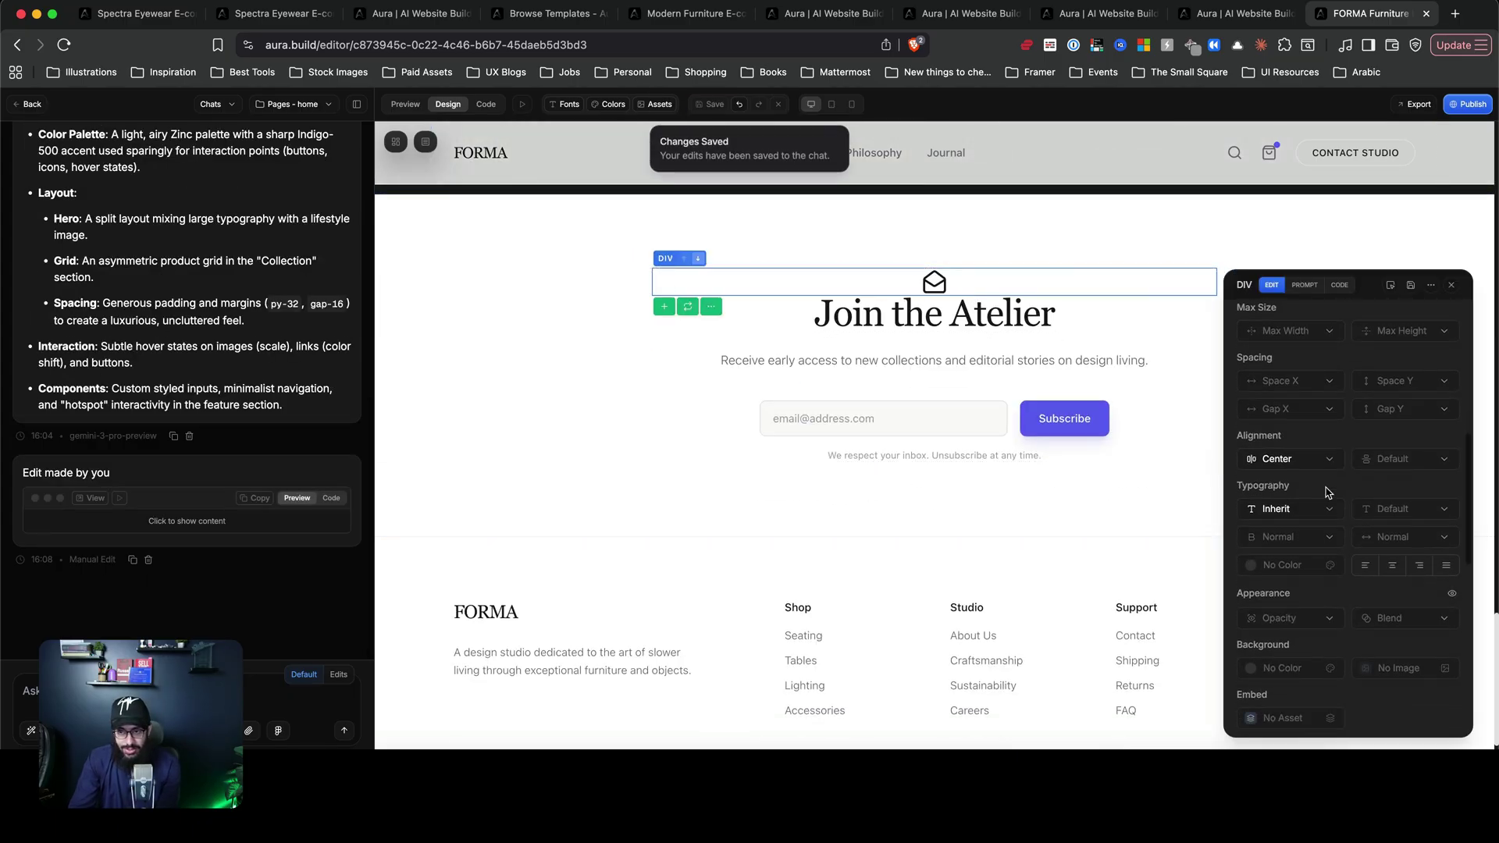
click(1302, 470)
click(1296, 509)
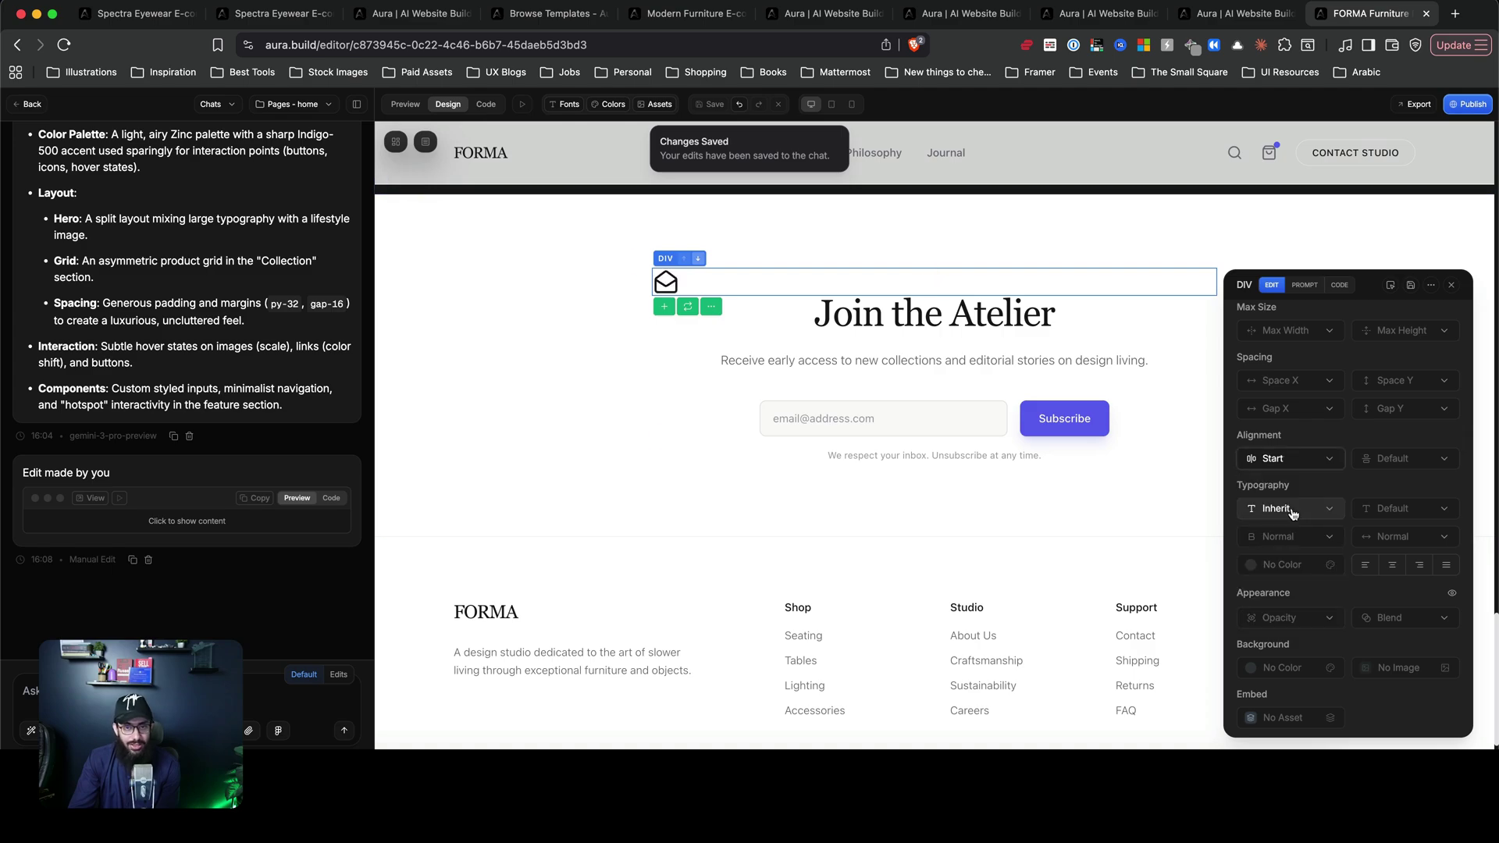
click(485, 106)
scroll(706, 473, down, 20)
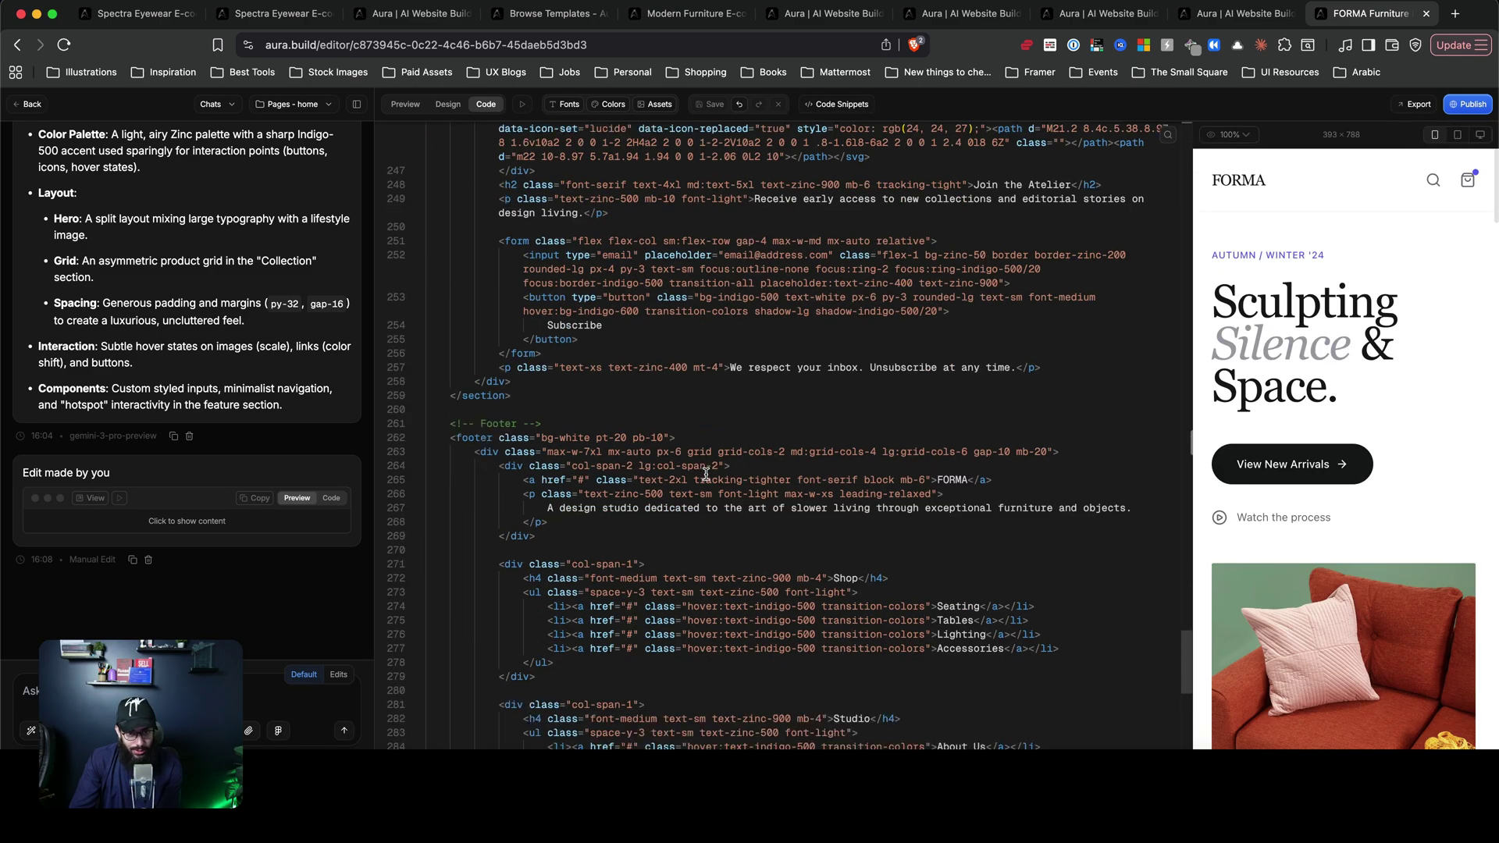
- Inspect the icon container's 'flex justify-start' class on line 245
scroll(706, 473, down, 10)
scroll(717, 500, up, 20)
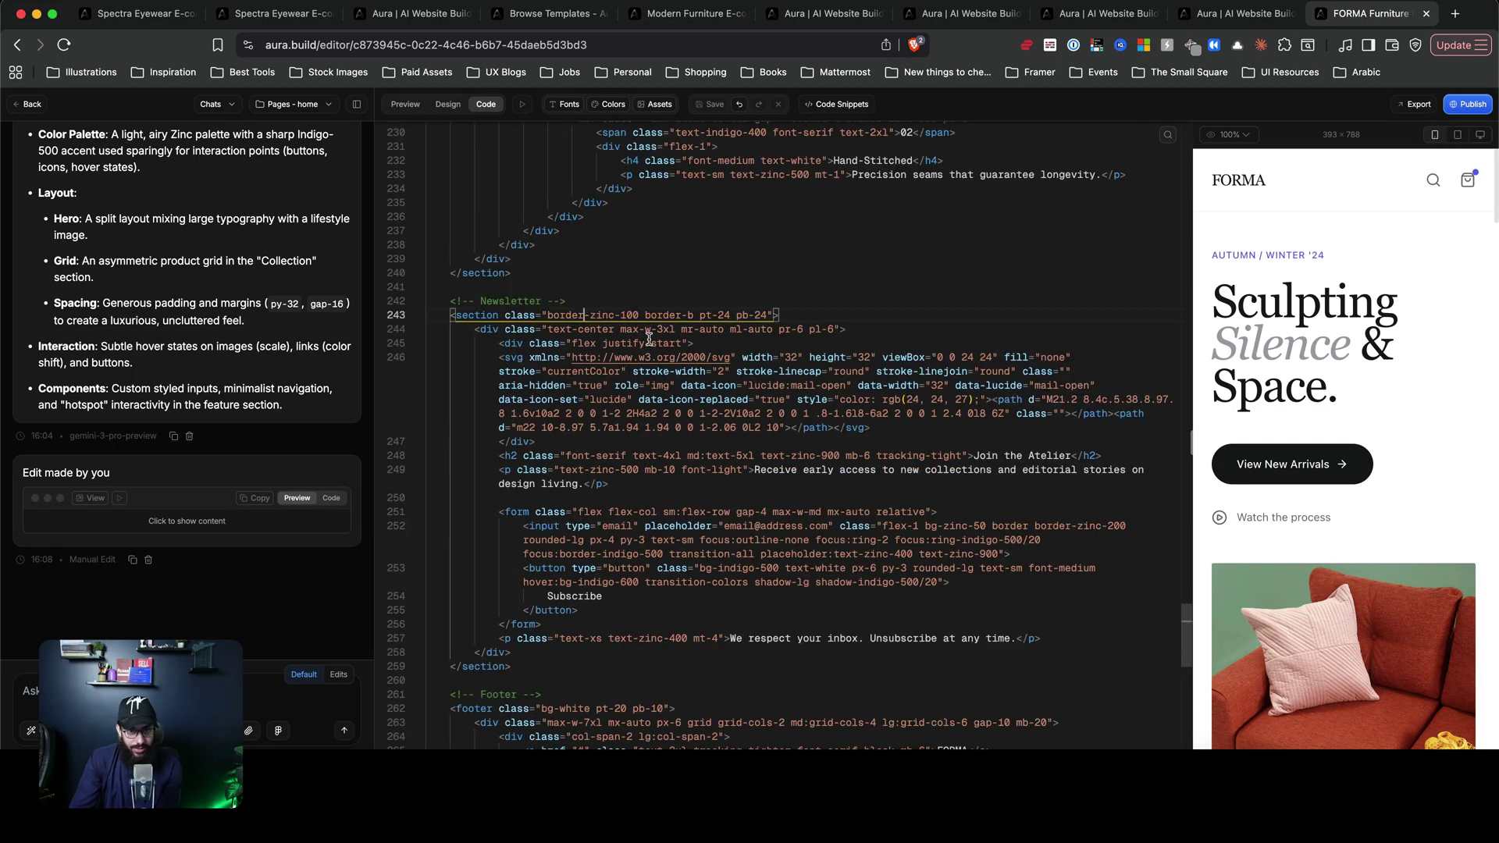
click(720, 344)
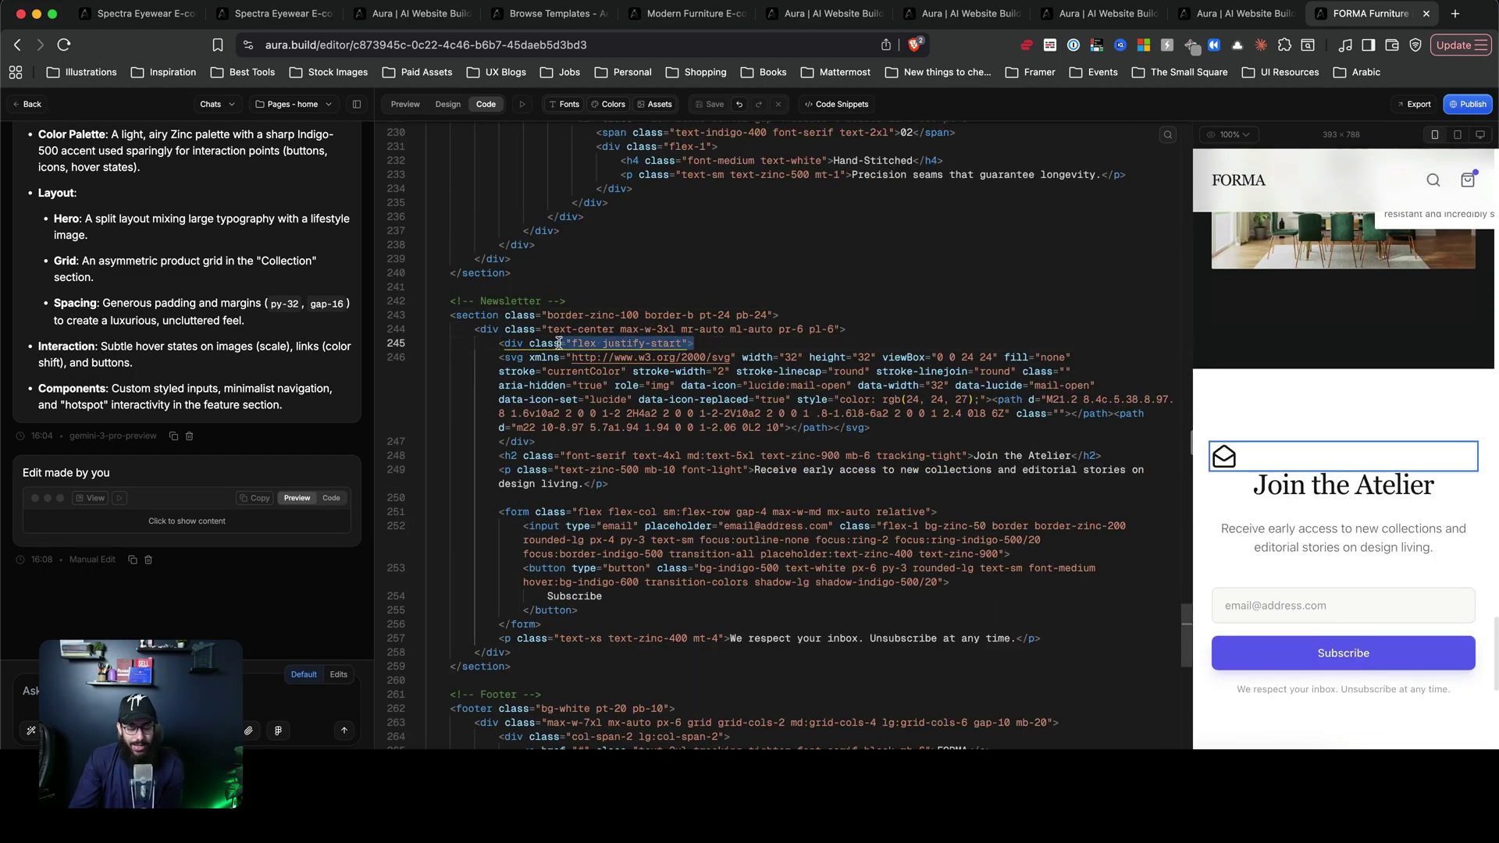
mouse_move(549, 344)
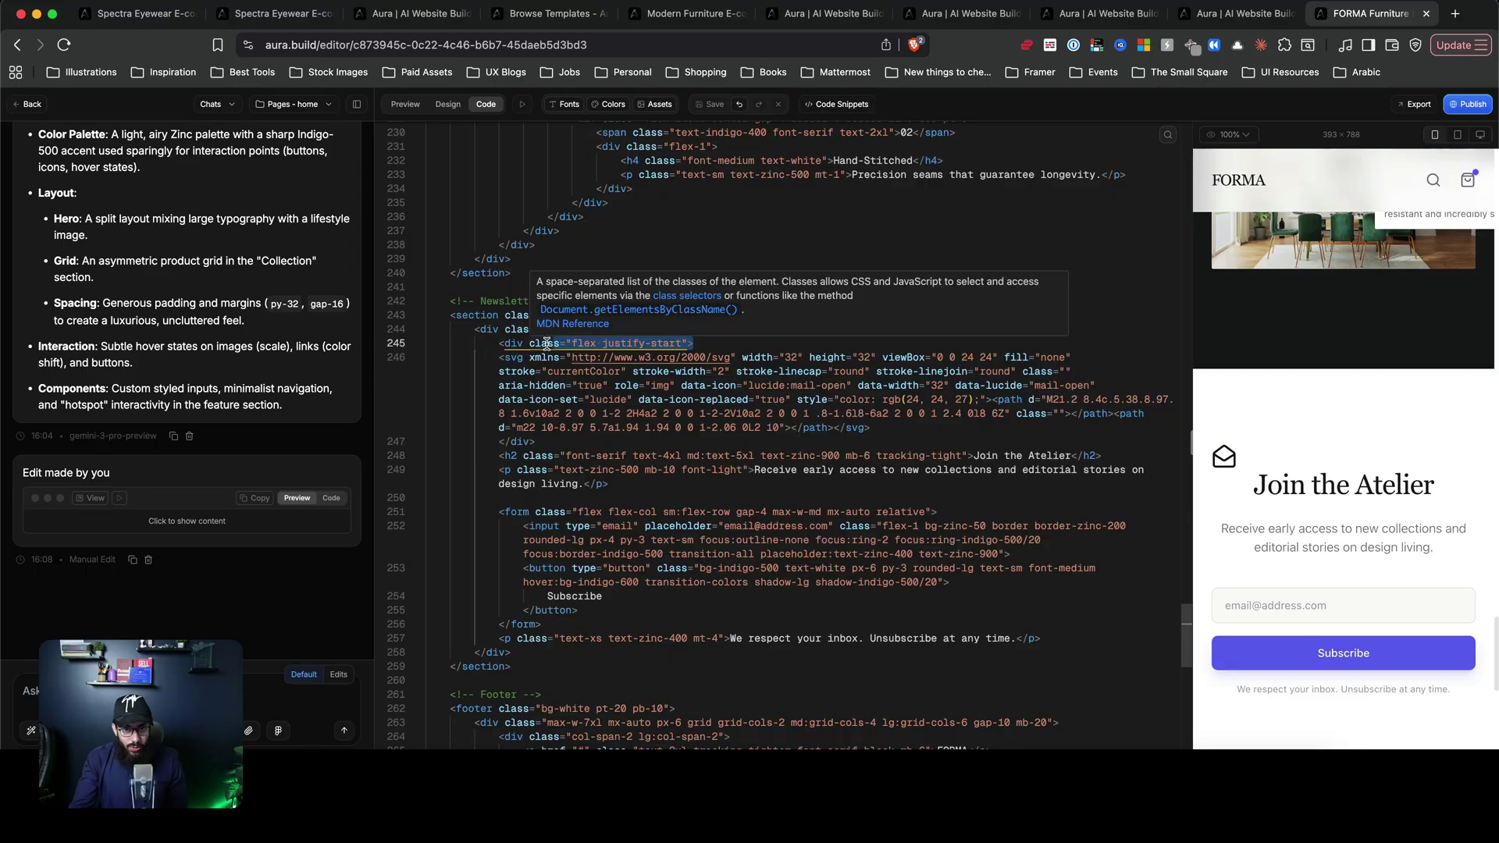
click(713, 344)
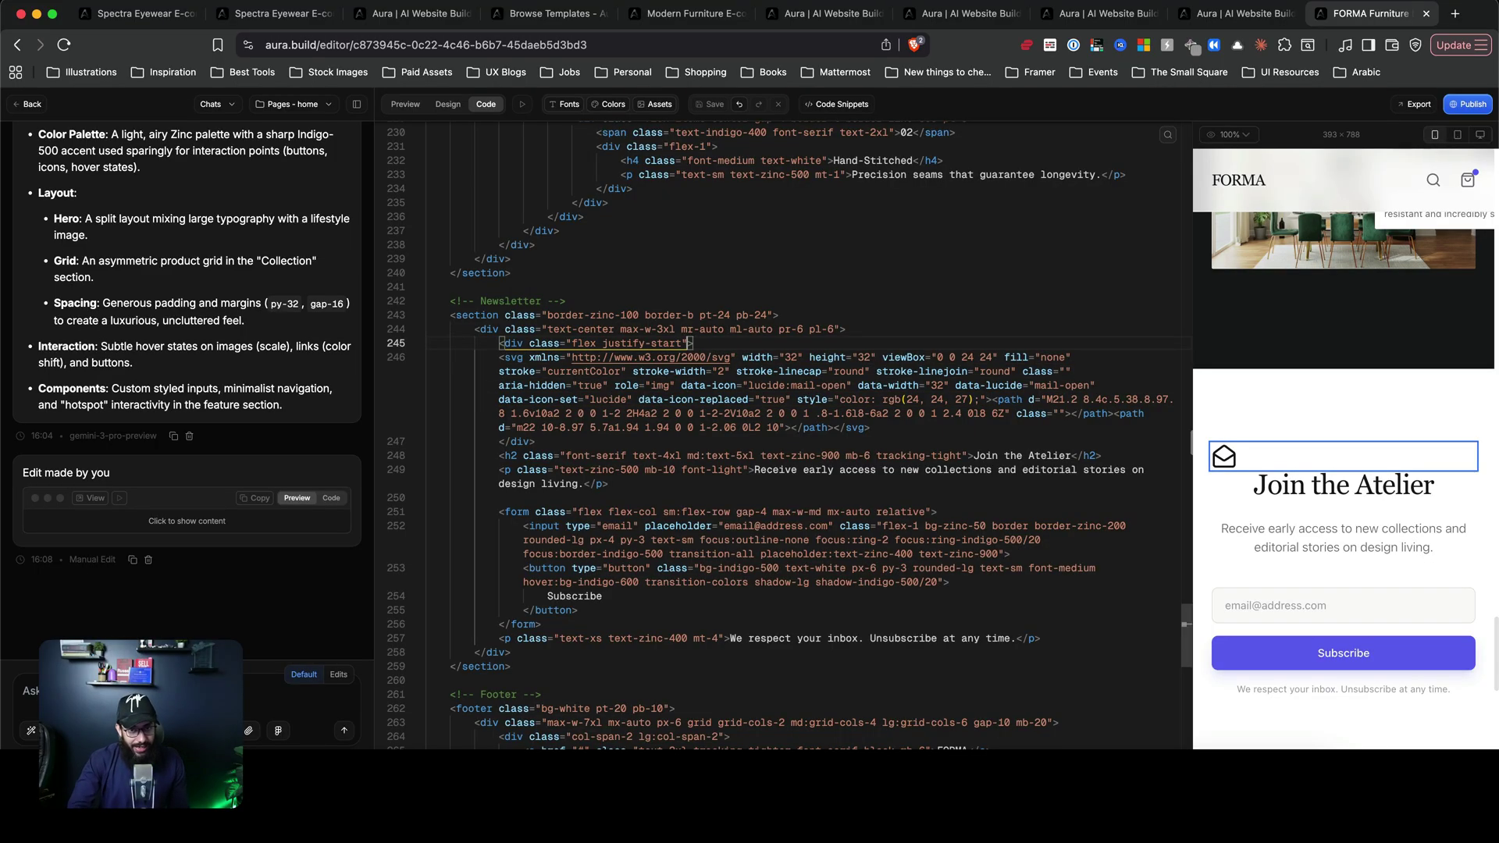
click(645, 356)
drag(683, 343, 610, 338)
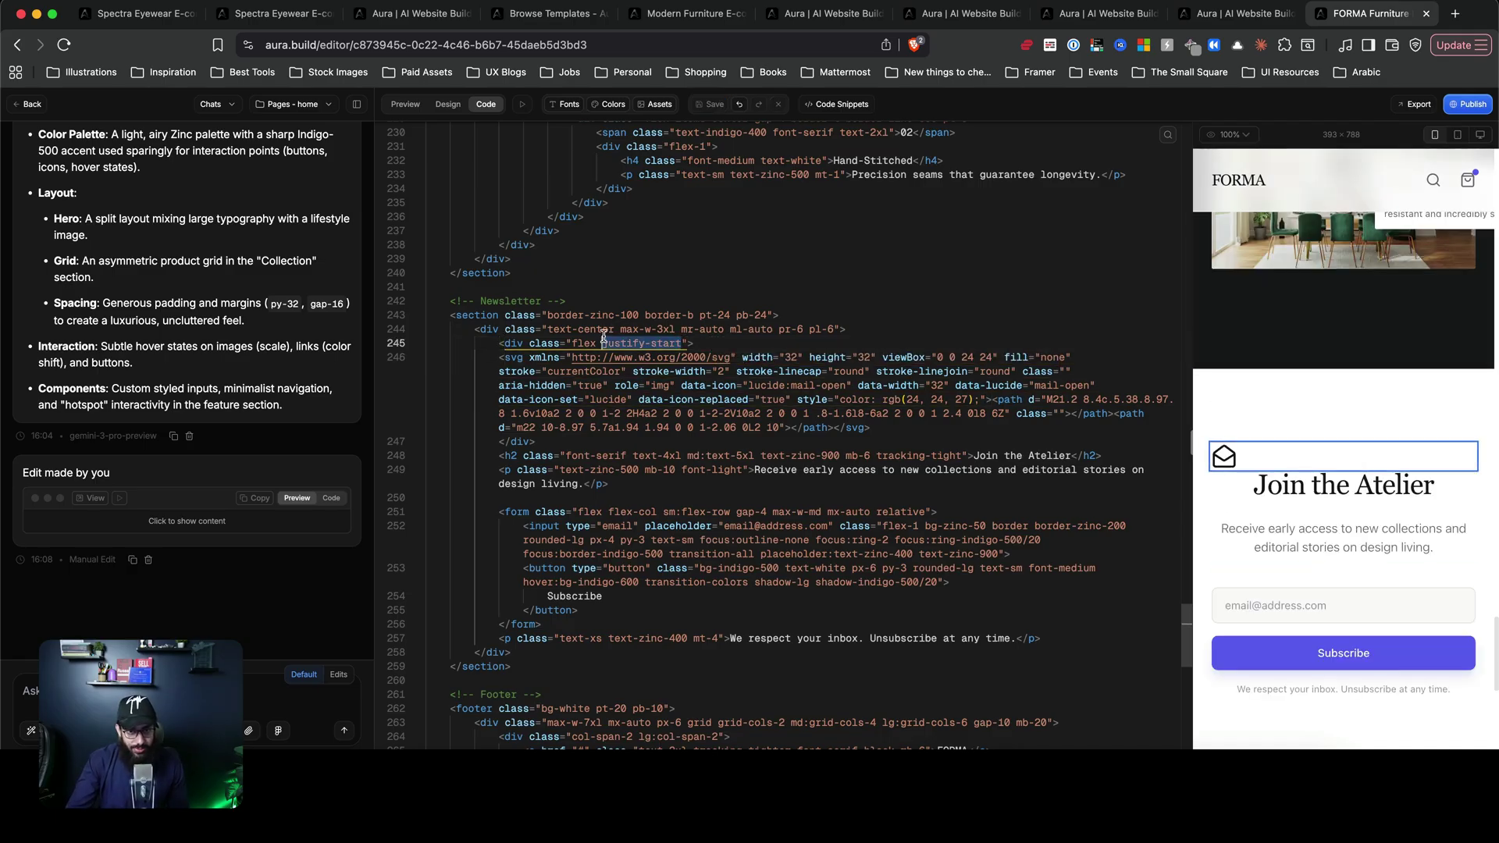
double_click(676, 344)
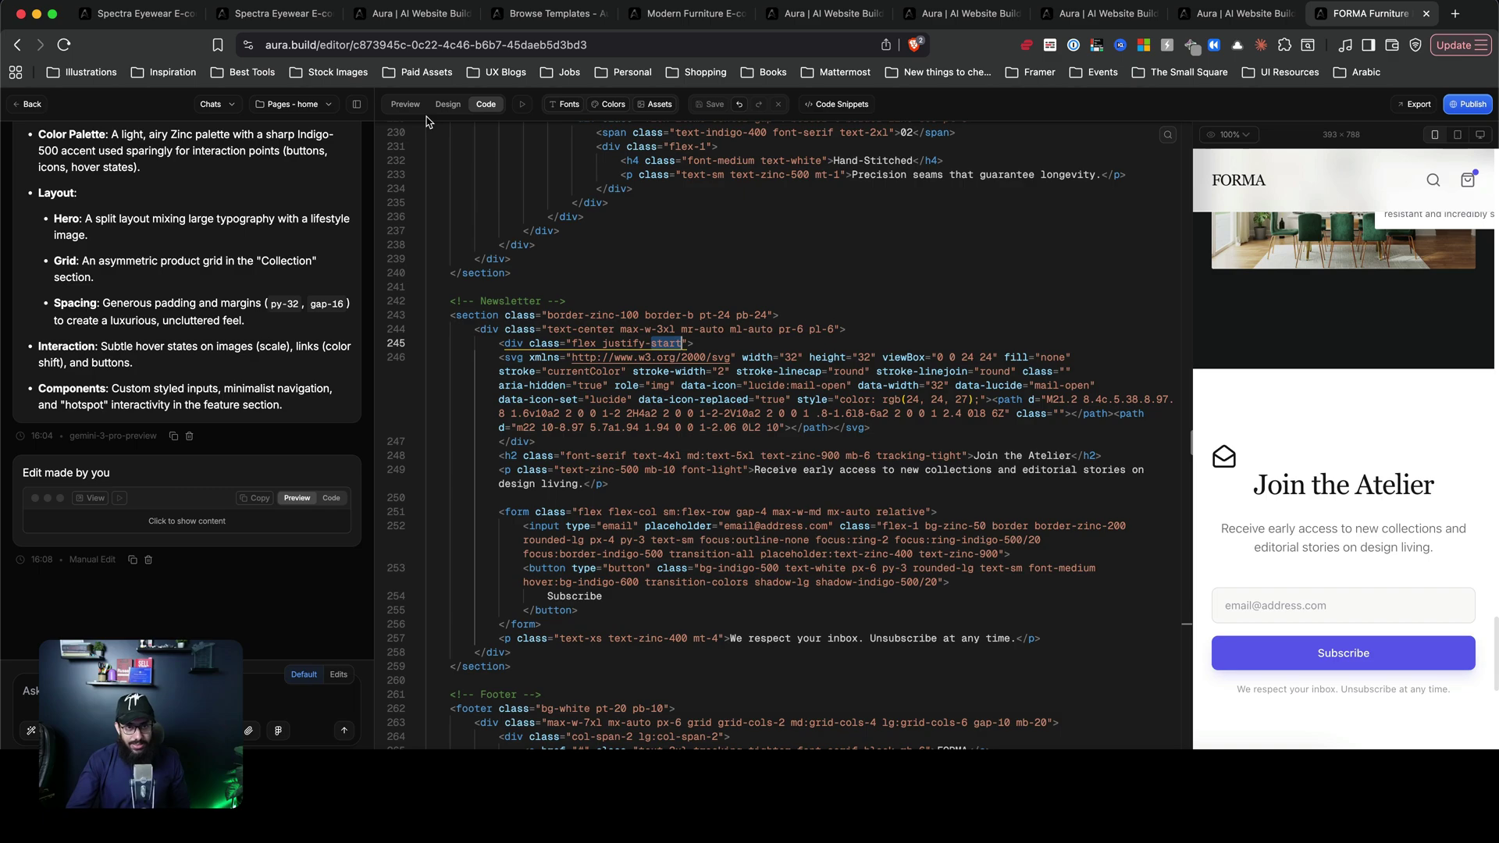
- View the FORMA page in full-width Preview, scrolling back up to the hero
click(405, 104)
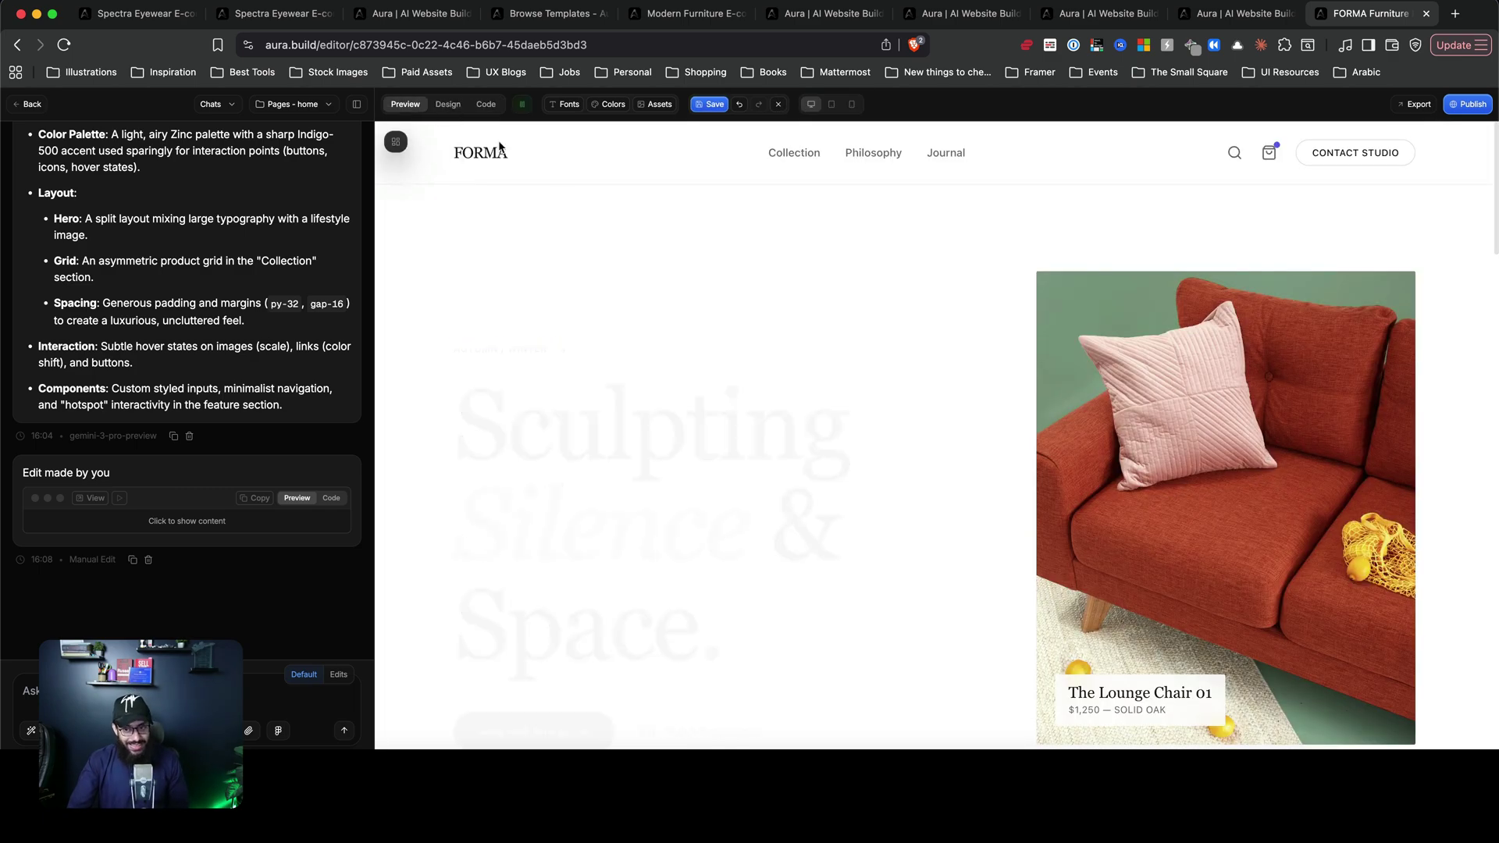
scroll(1200, 497, down, 20)
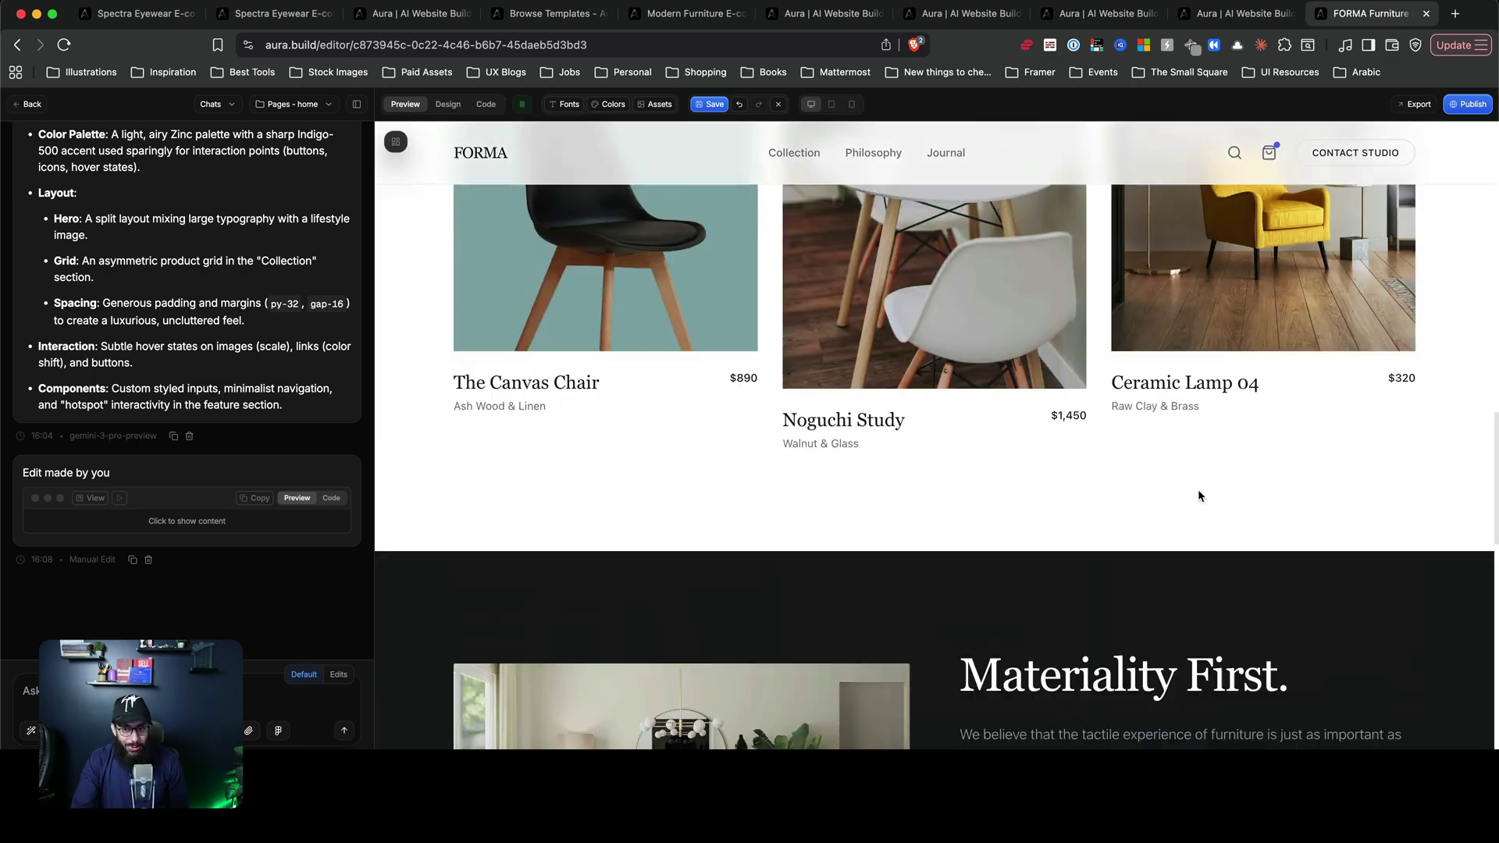
scroll(1201, 491, up, 15)
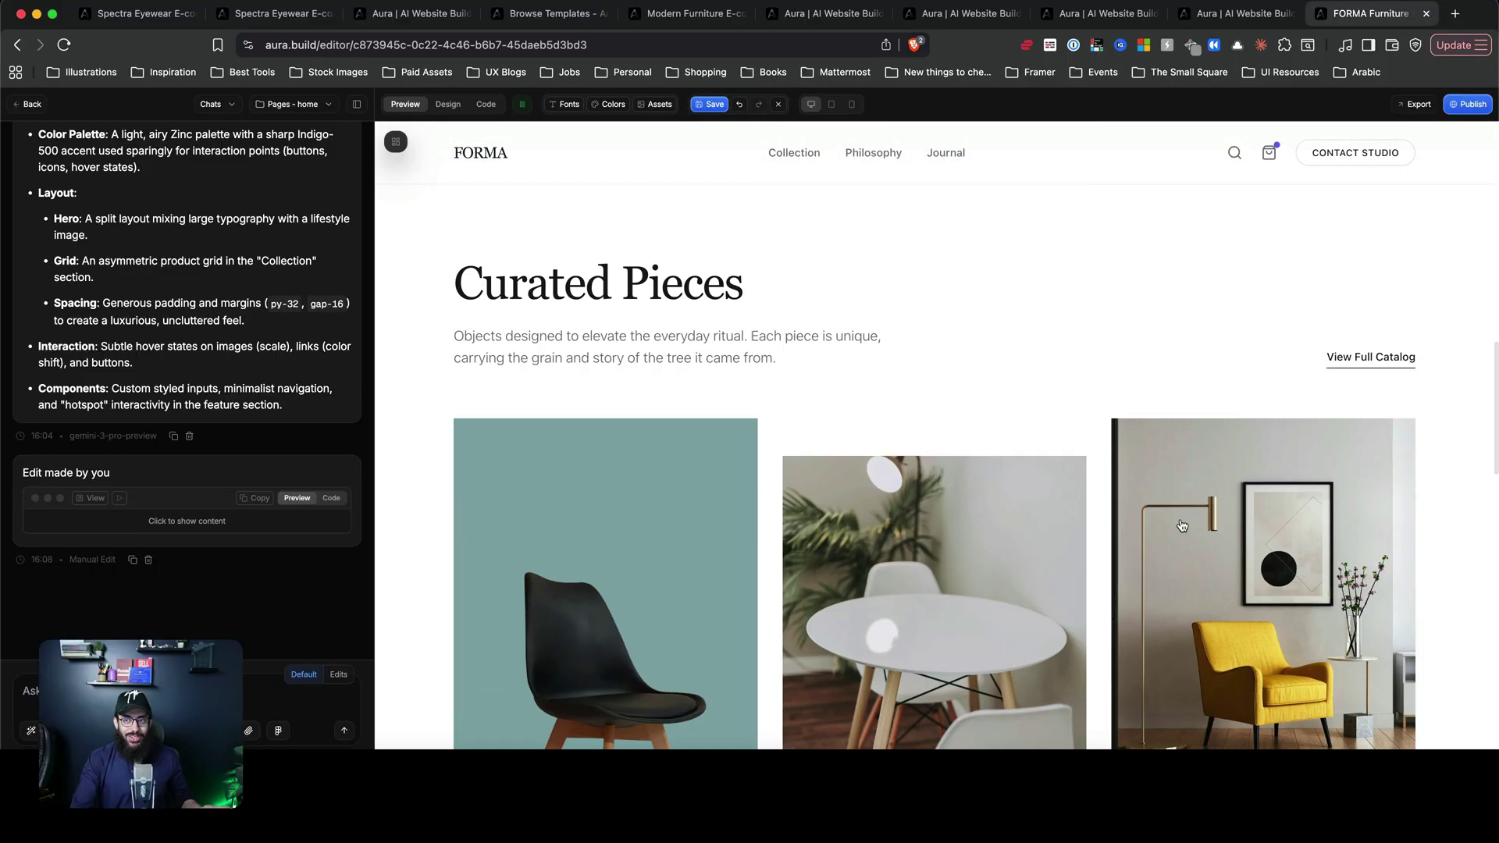
scroll(1146, 499, down, 5)
scroll(1146, 500, up, 10)
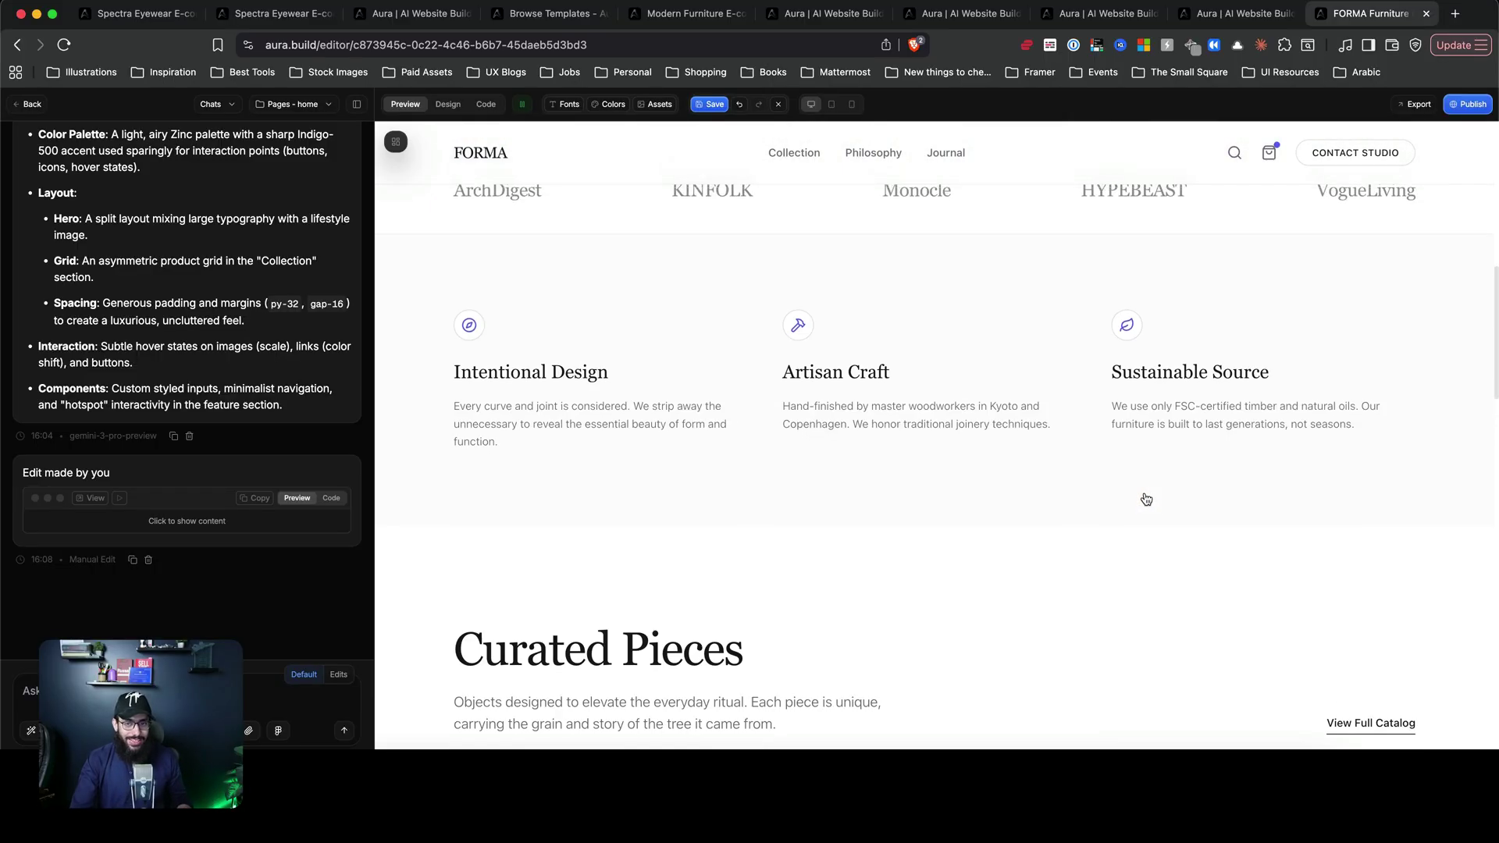
scroll(1141, 493, up, 3)
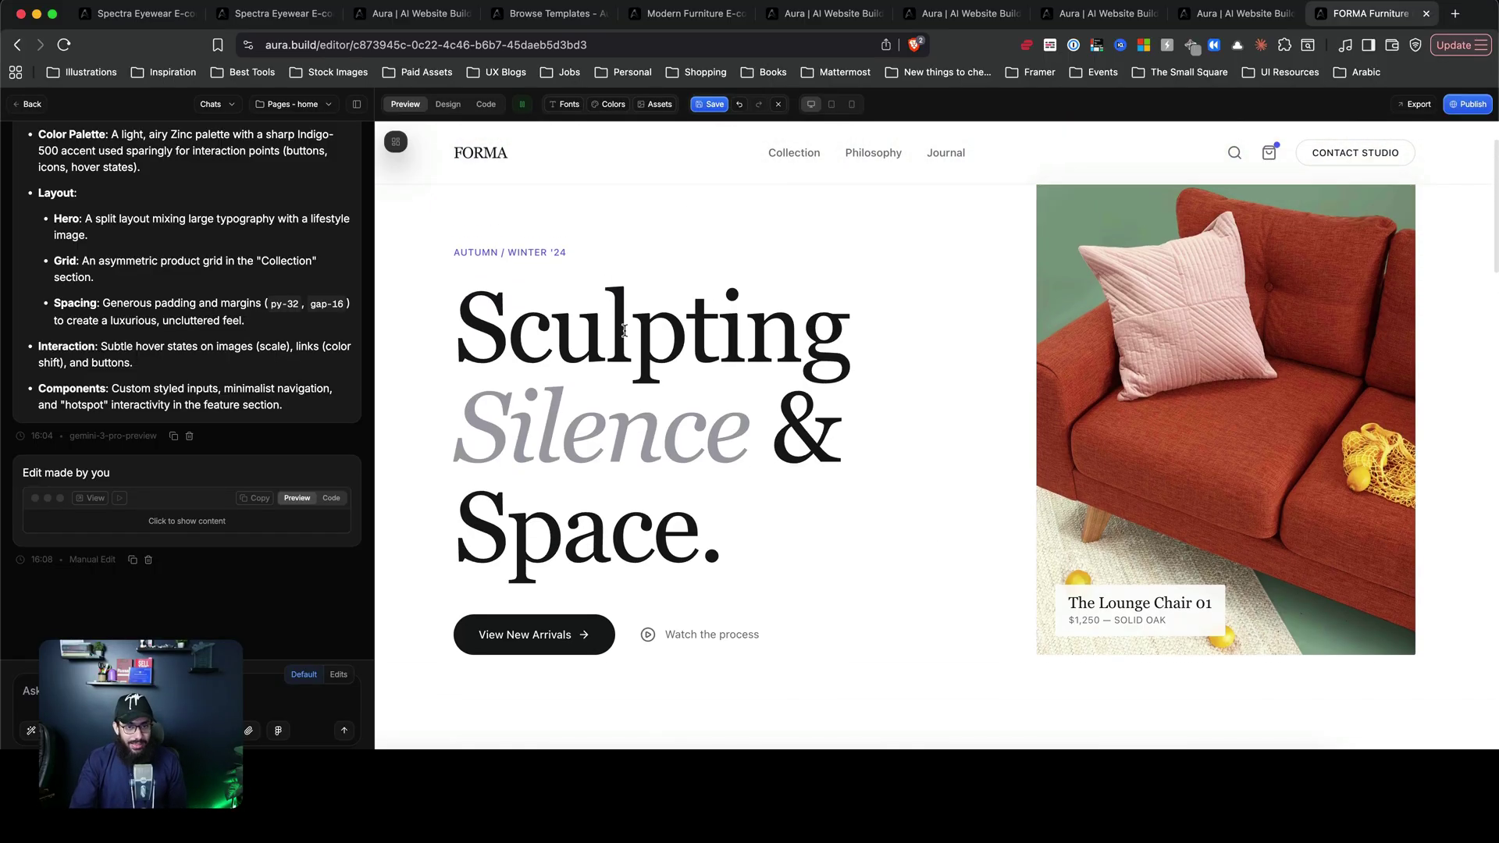
scroll(676, 219, up, 2)
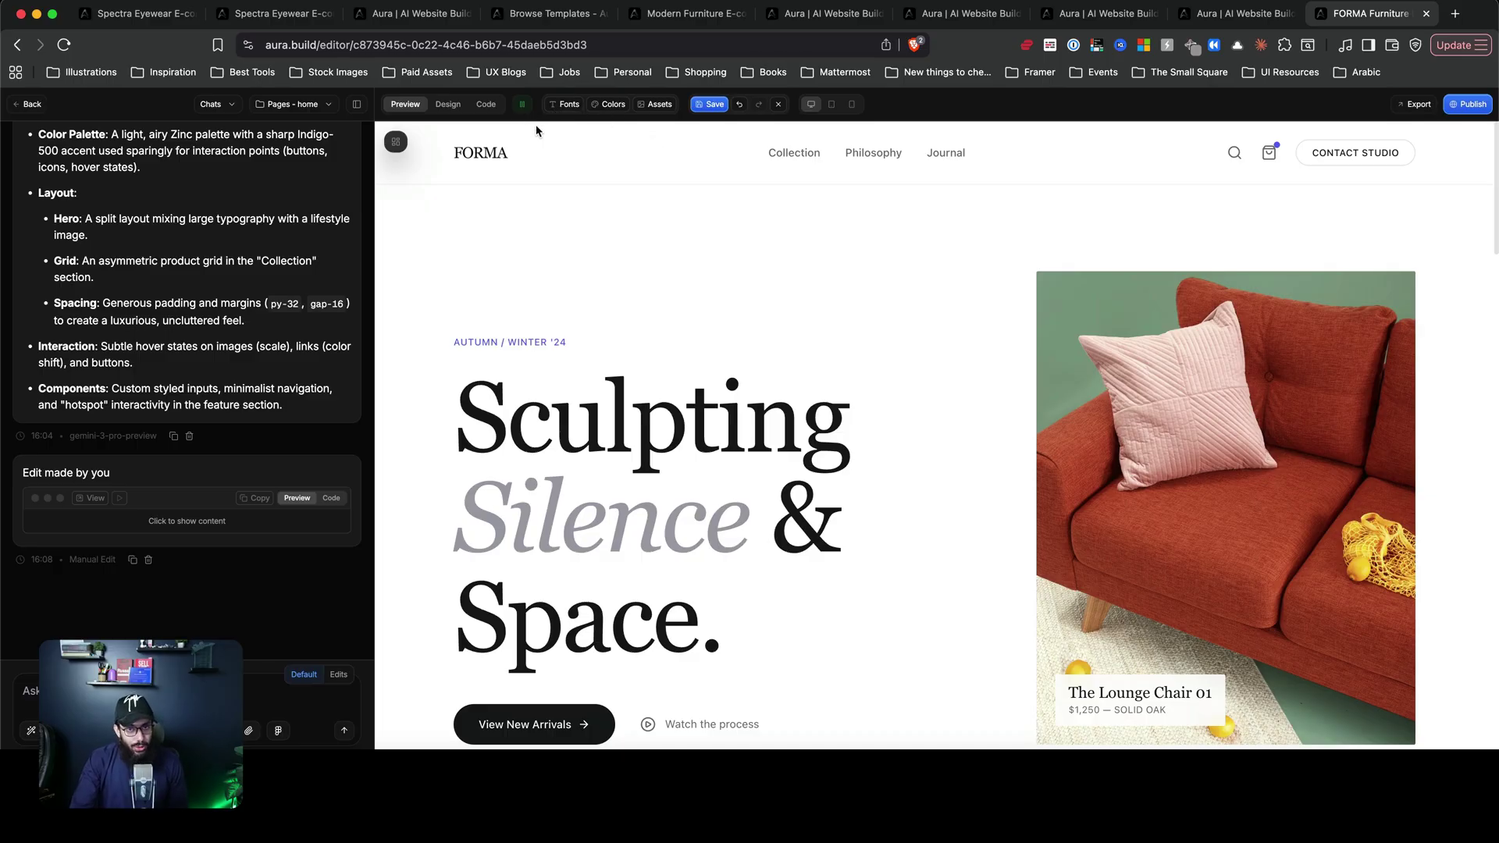
- Set the hero H1 size to 8X Large after trying 4X and 6X Large
click(448, 104)
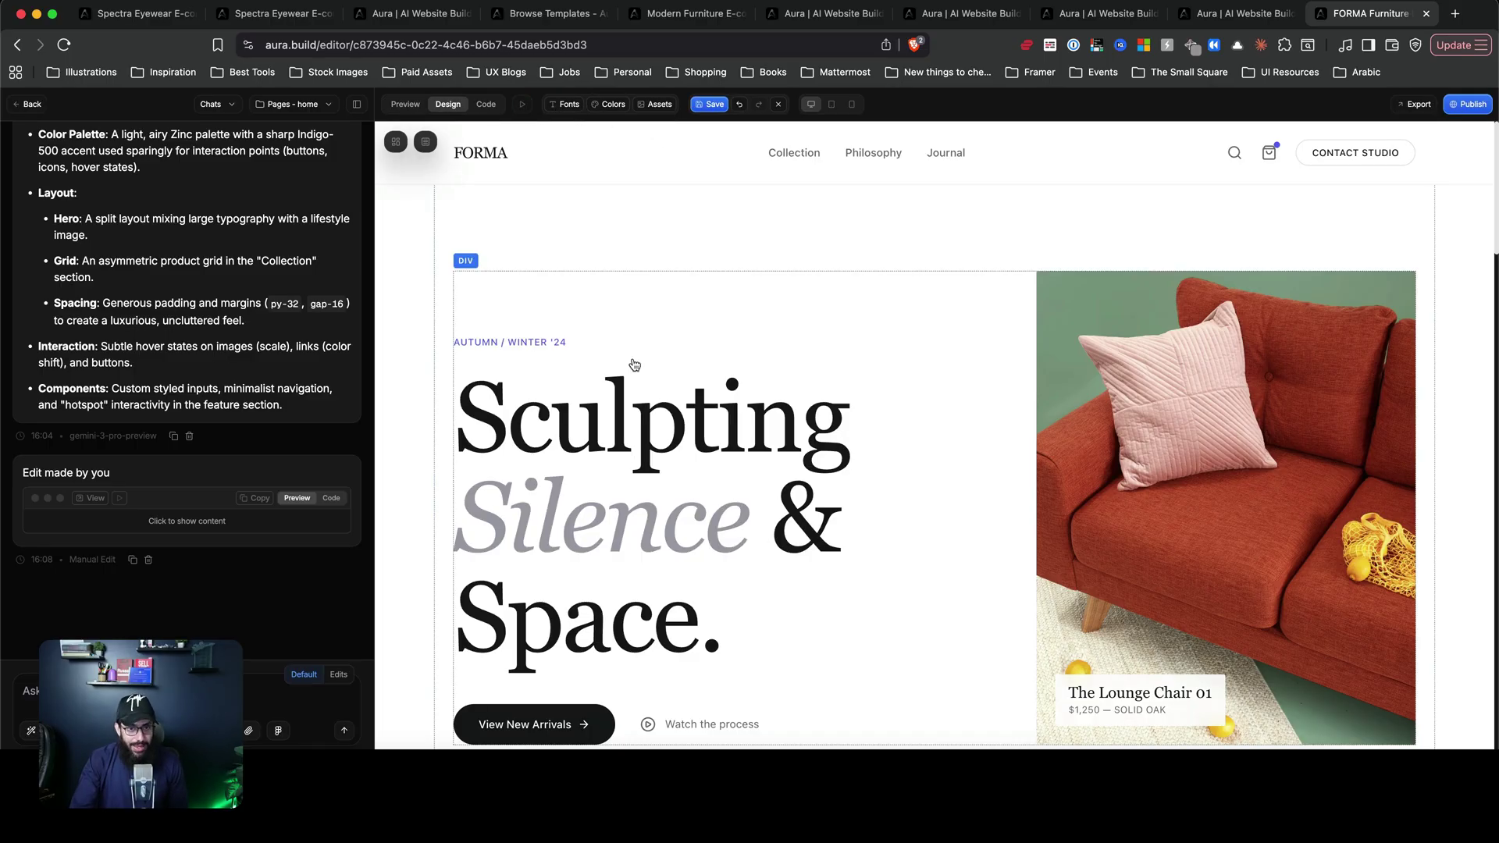
click(644, 404)
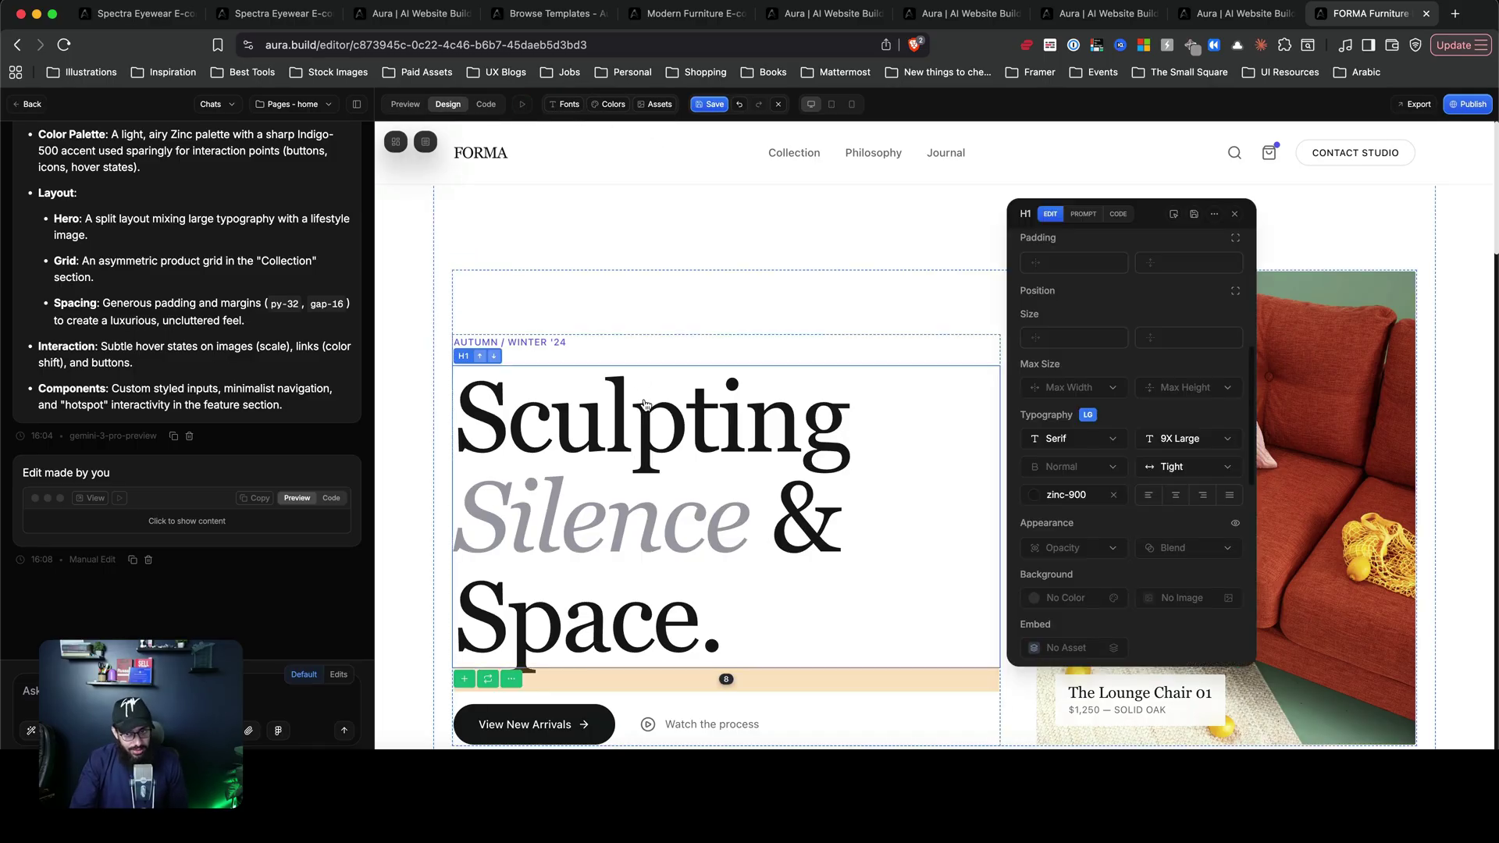
click(1179, 440)
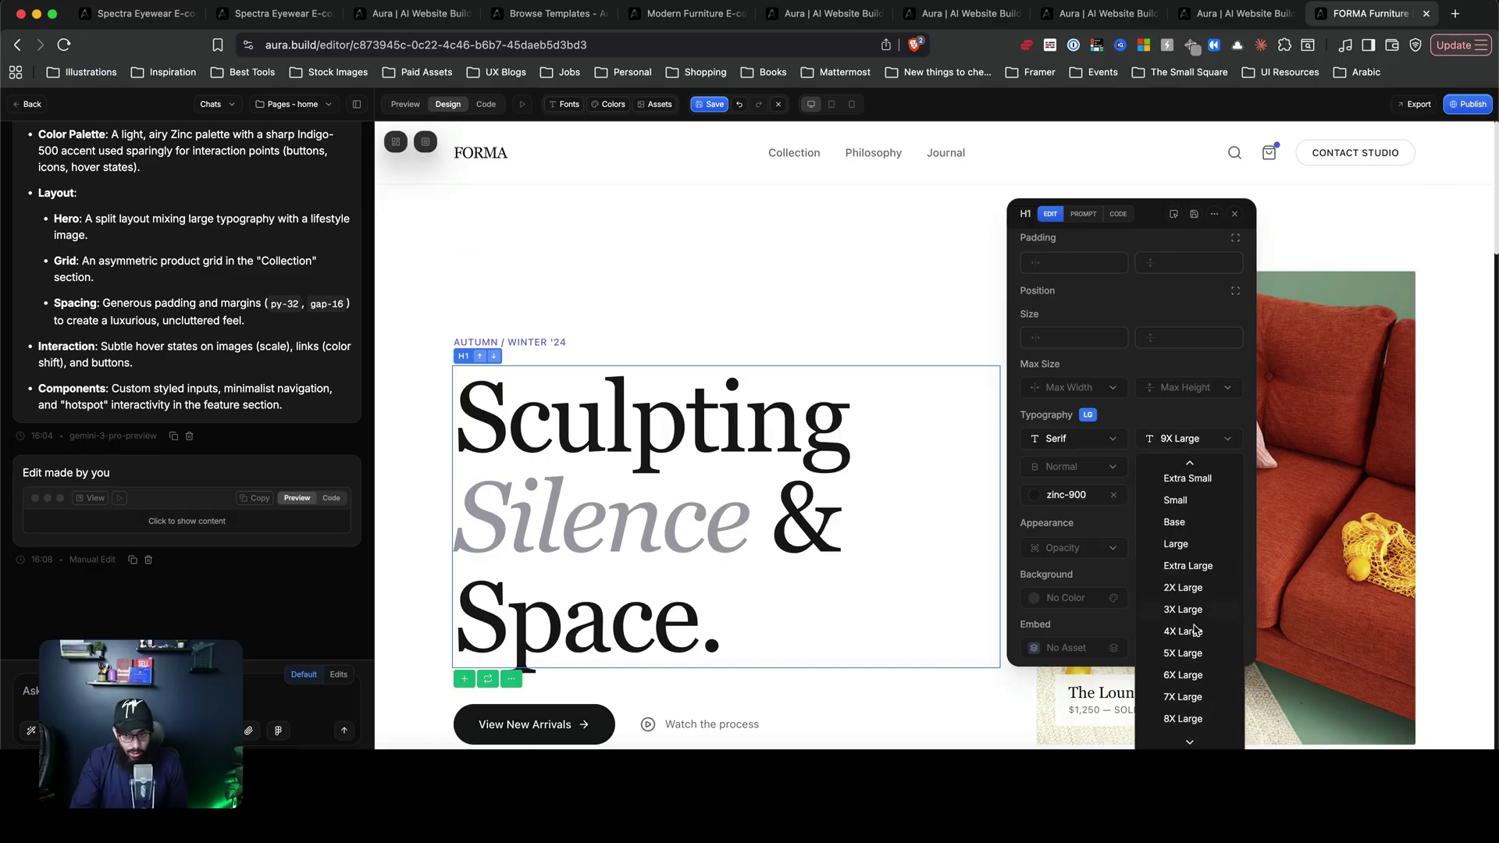
scroll(1196, 632, up, 1)
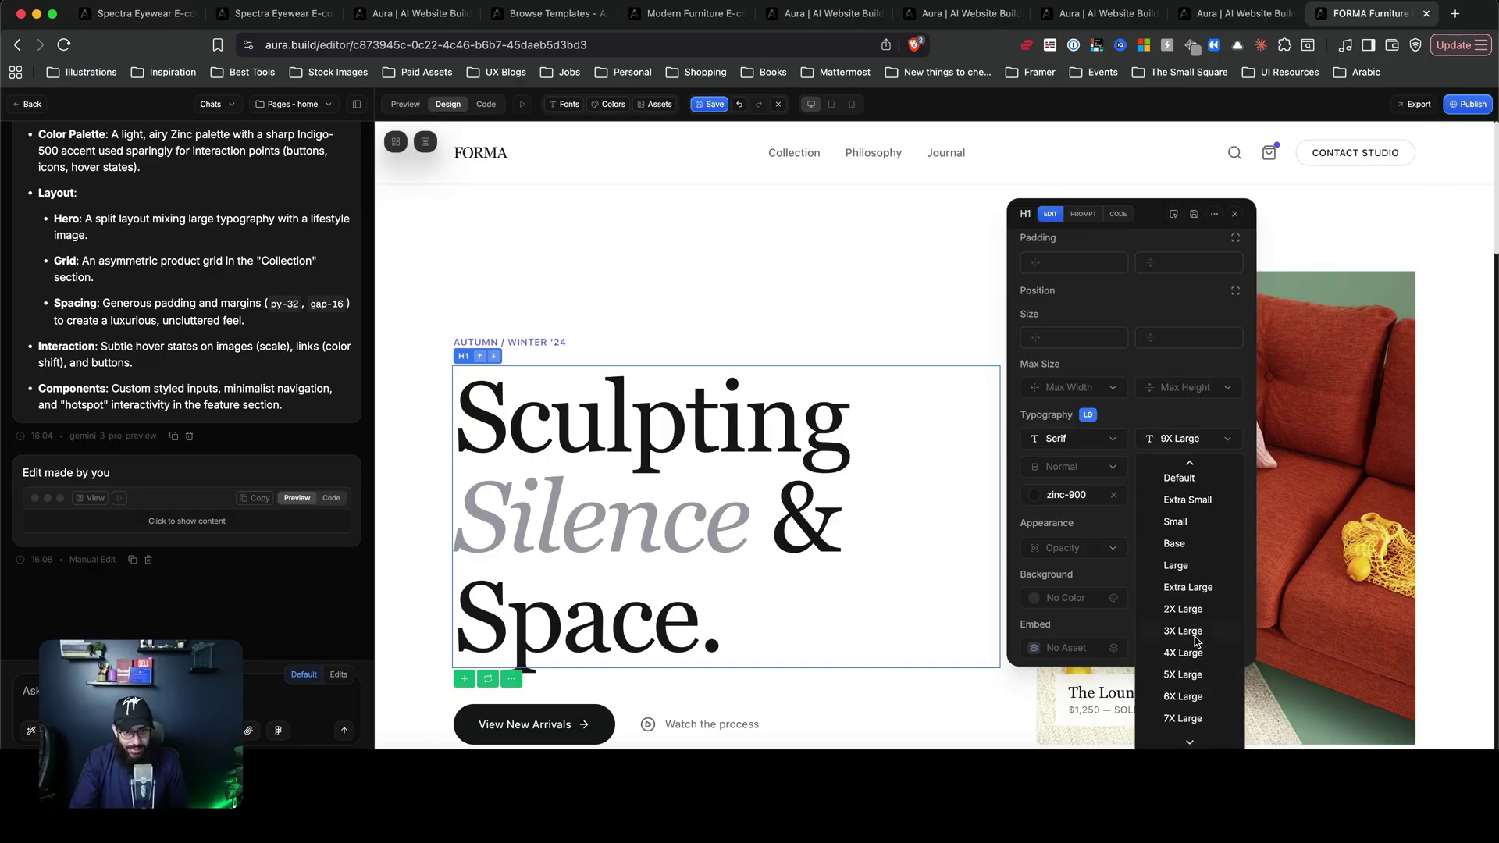
click(1197, 654)
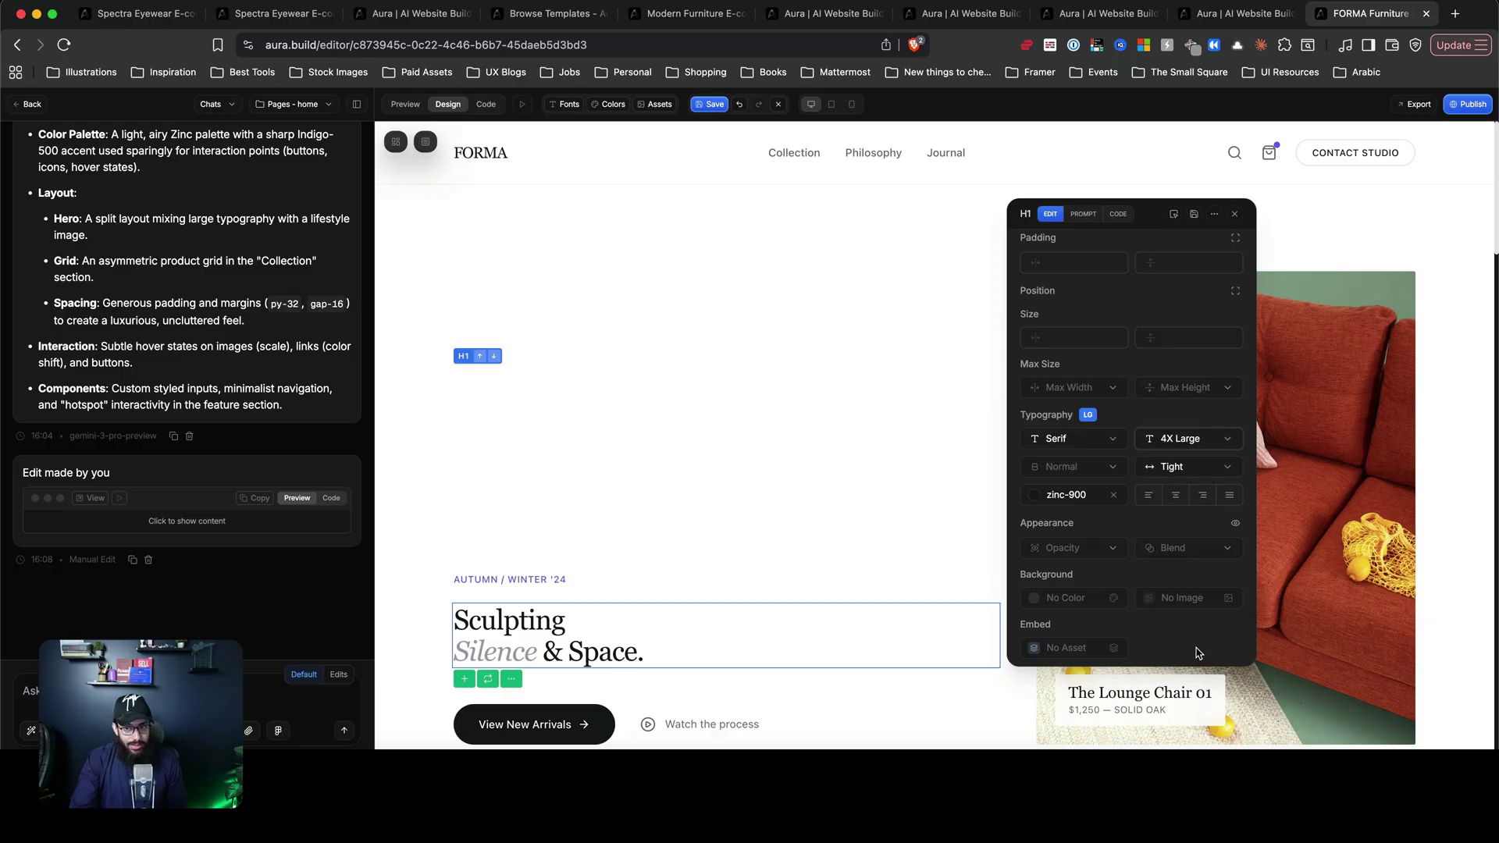
click(1188, 439)
click(1197, 686)
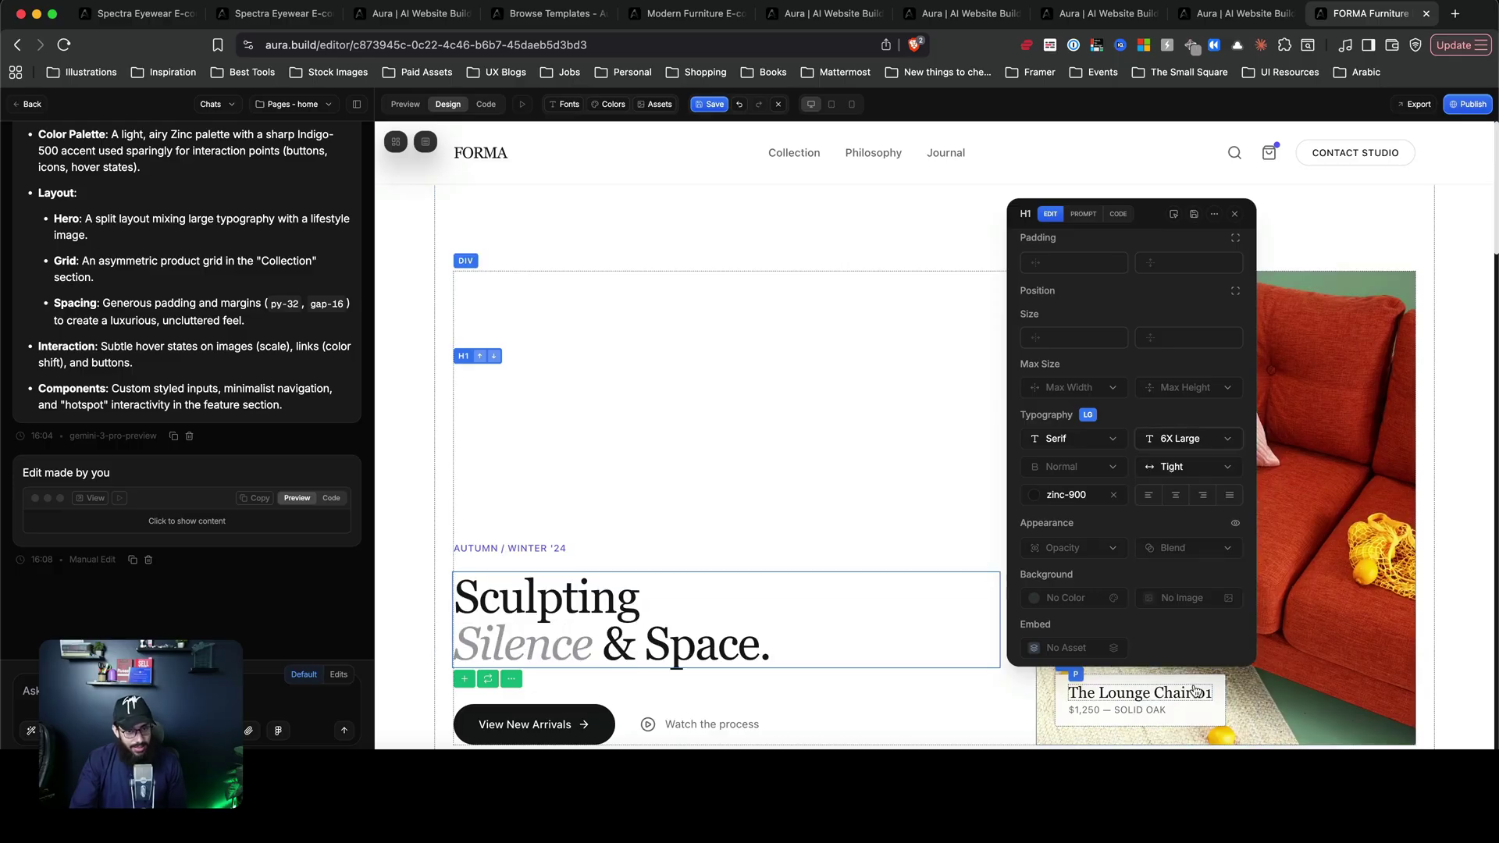
click(1187, 439)
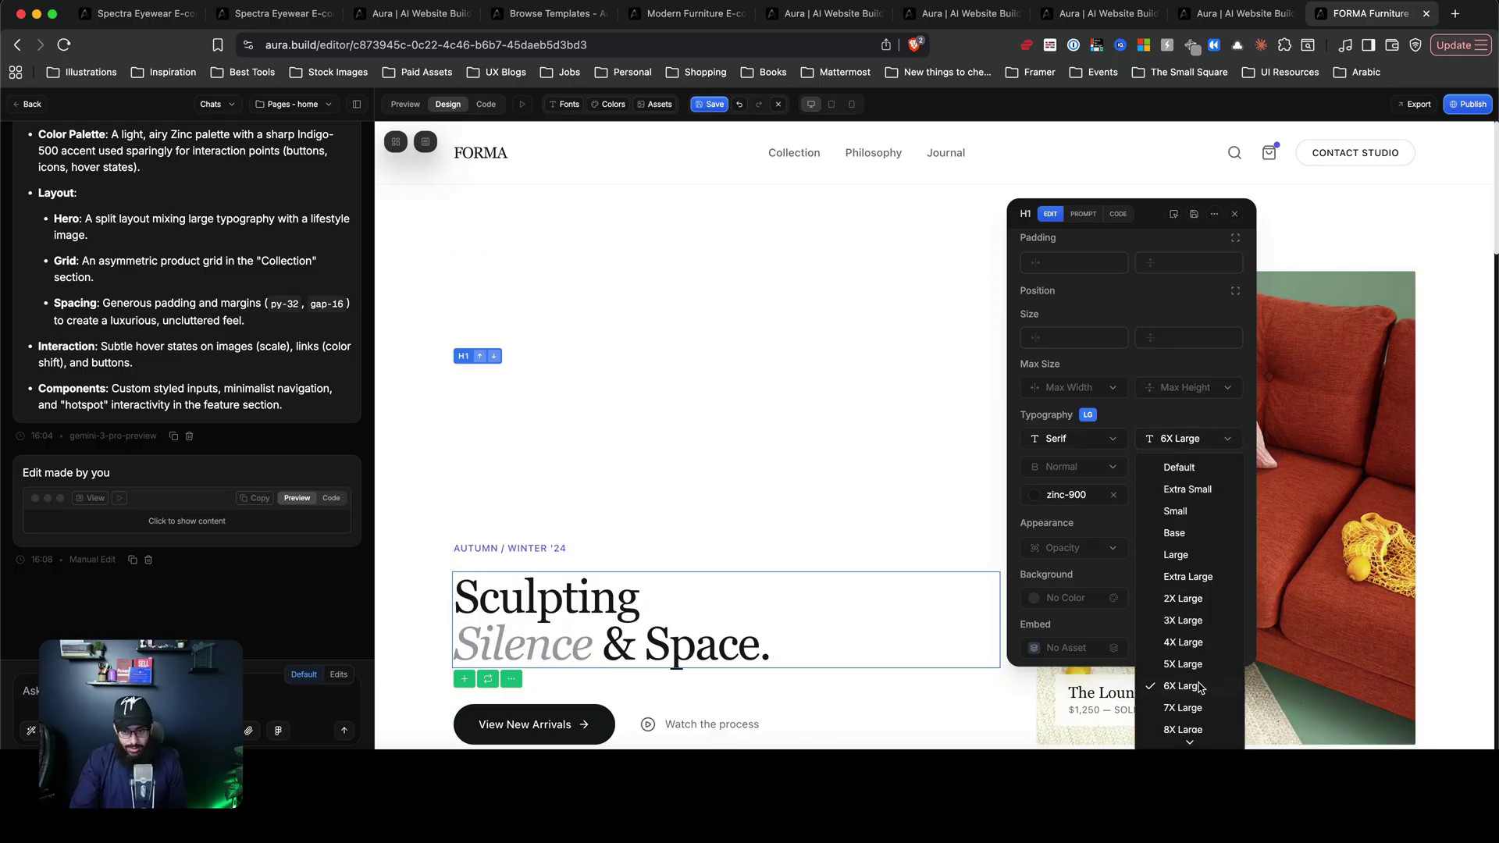
click(1185, 729)
click(801, 362)
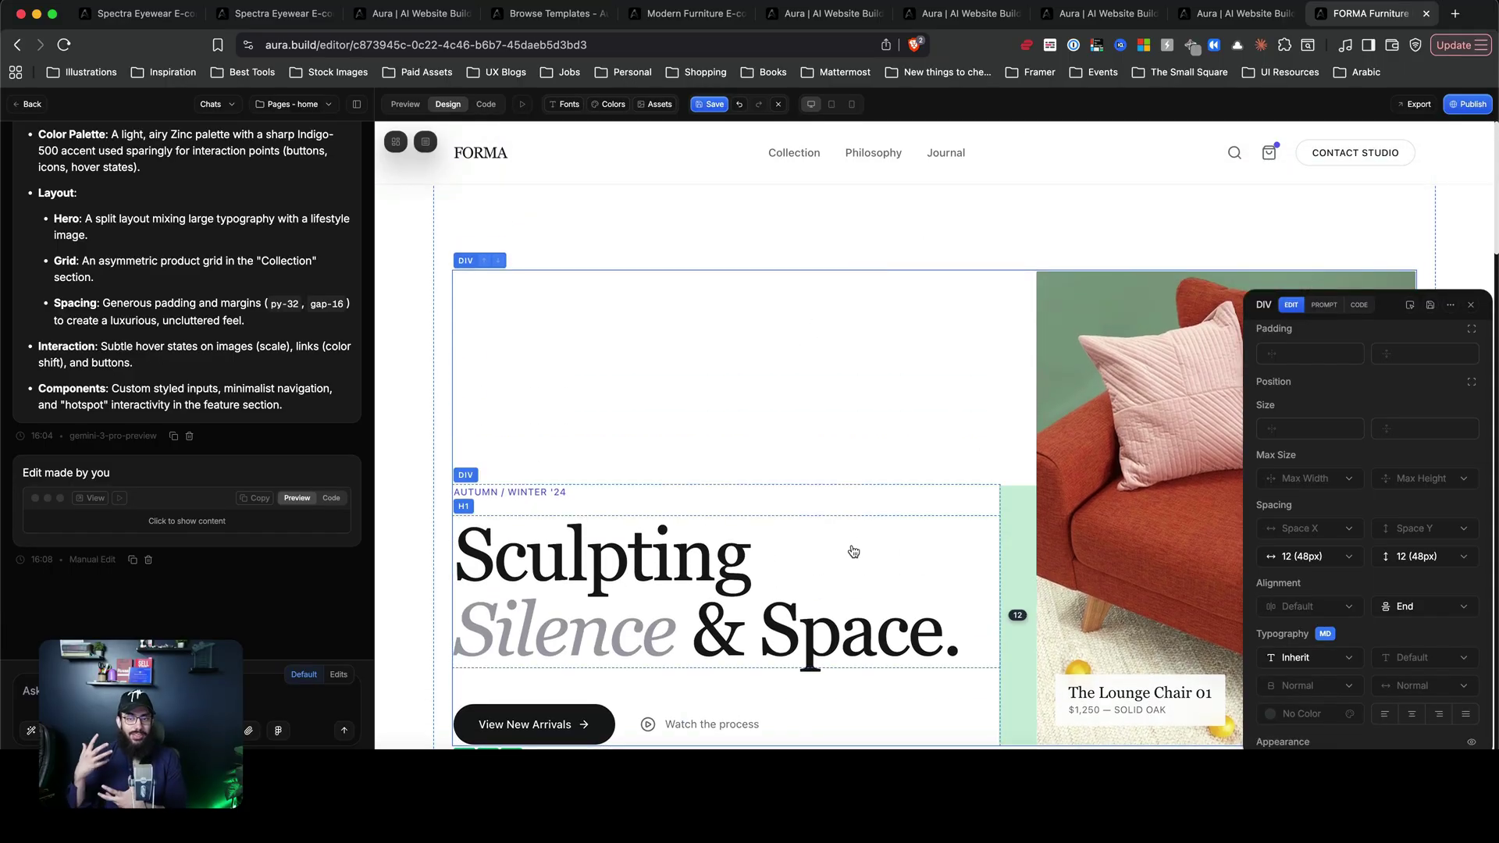
- Change the header's top padding from 48 to 32 and close the properties panel
click(552, 217)
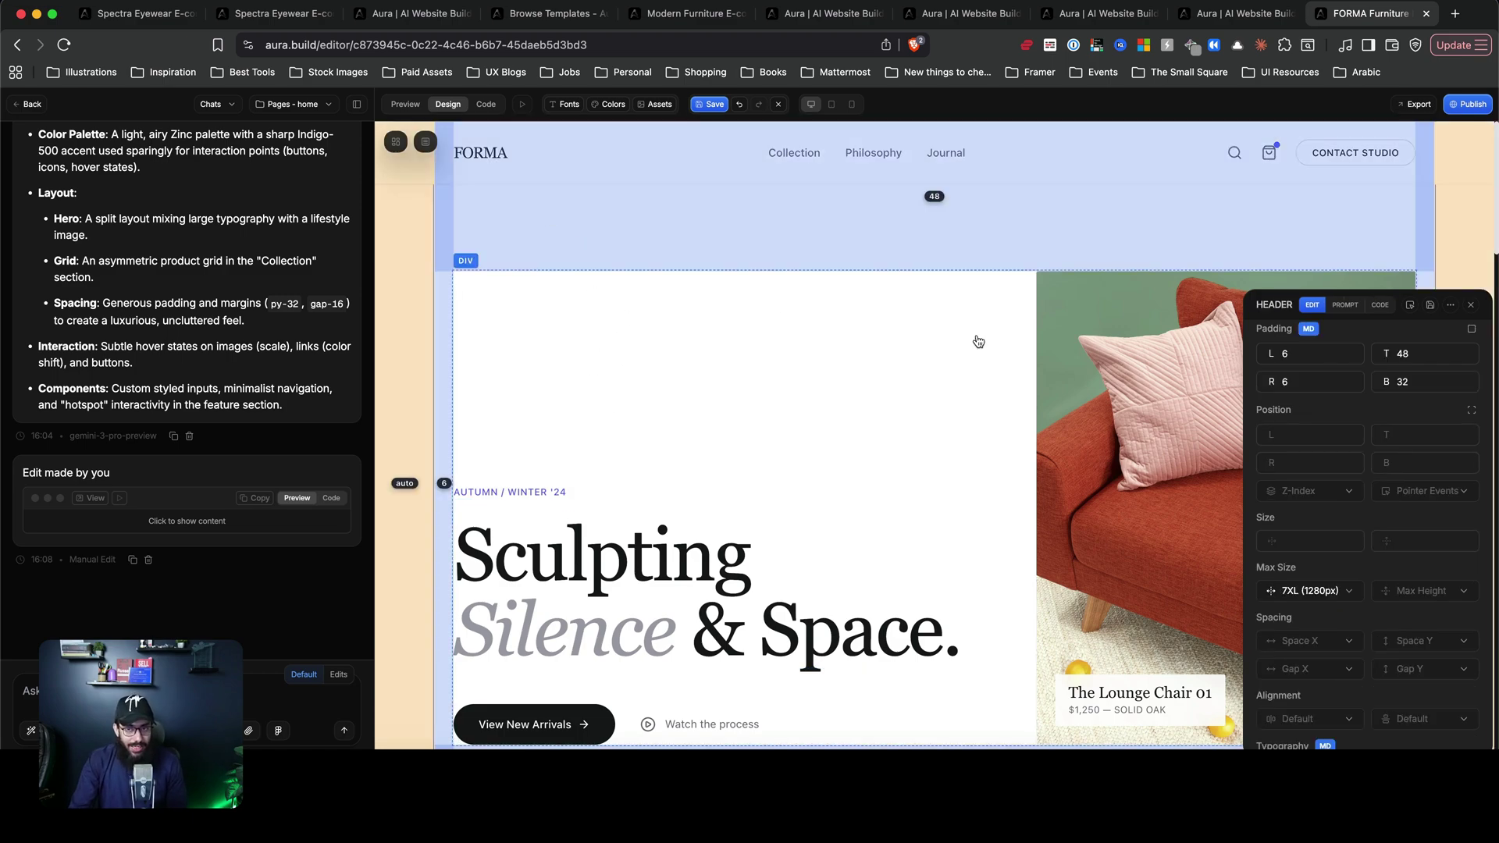
scroll(1427, 382, up, 1)
click(1427, 381)
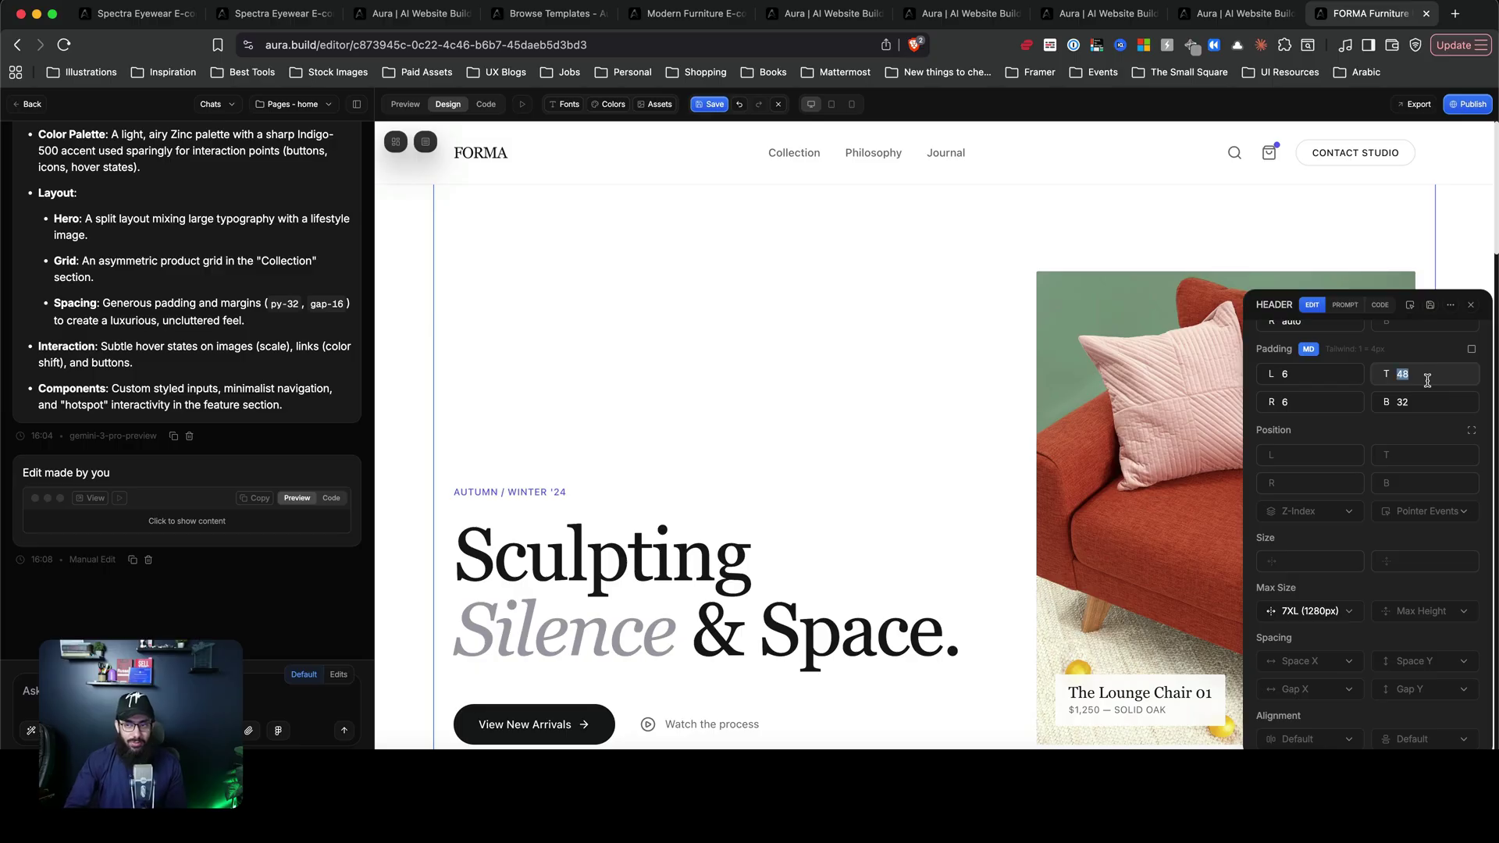
text(23)
key(BackSpace)
text(4)
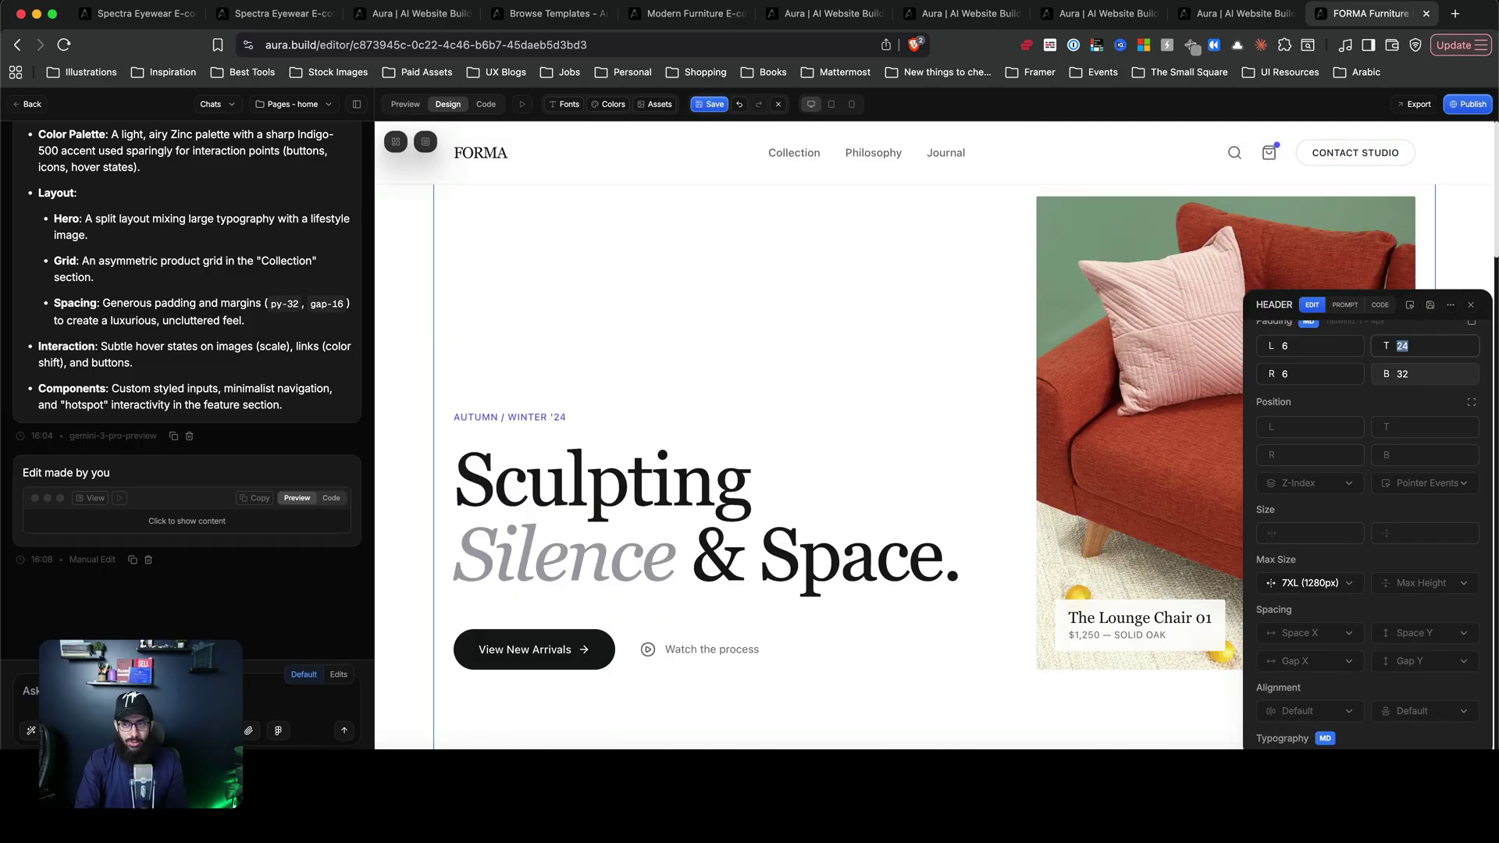
text(32)
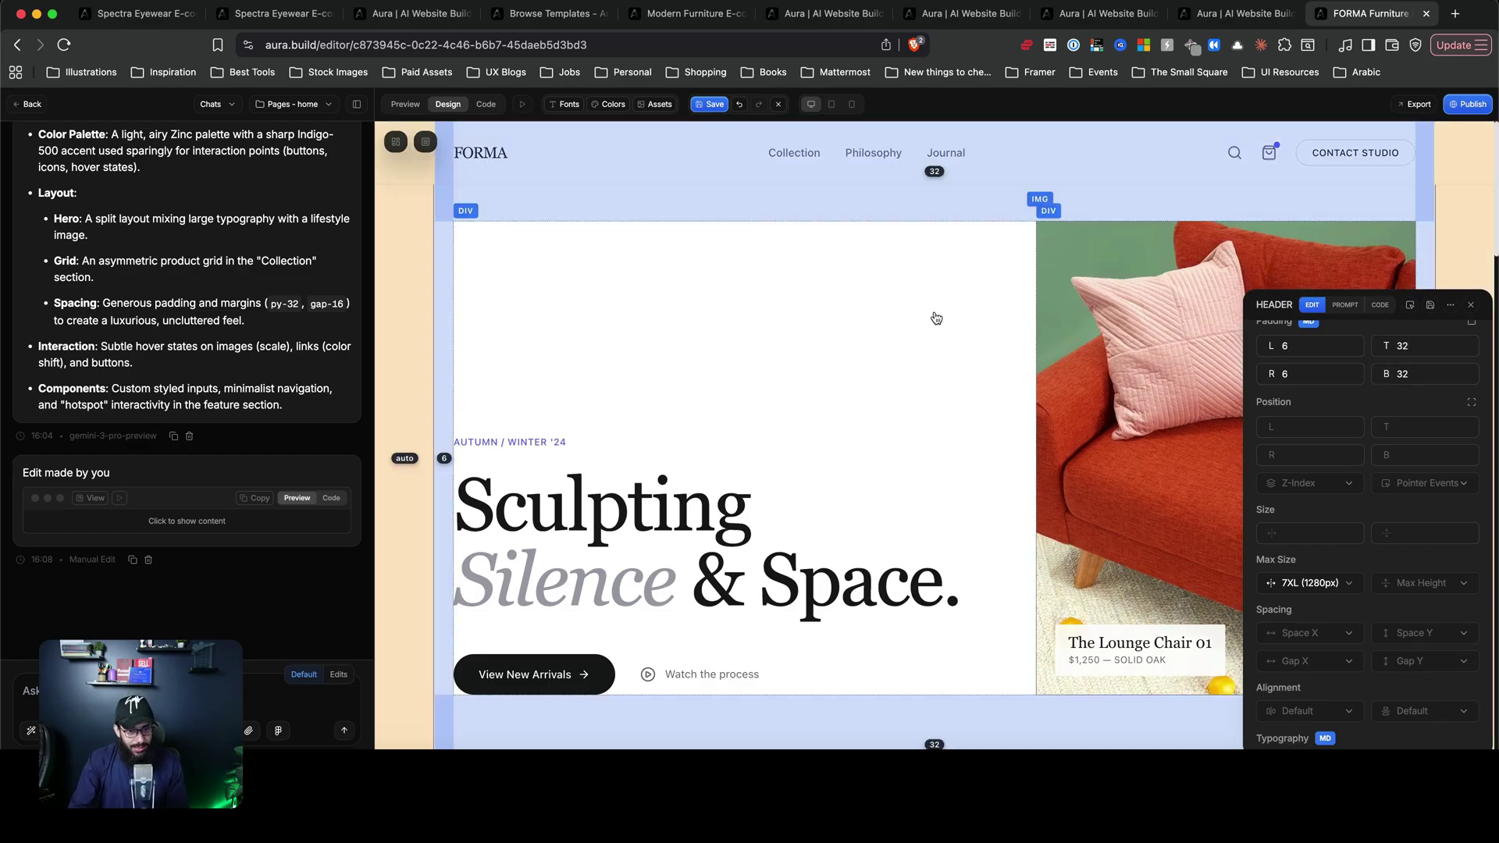
scroll(484, 650, down, 3)
click(482, 659)
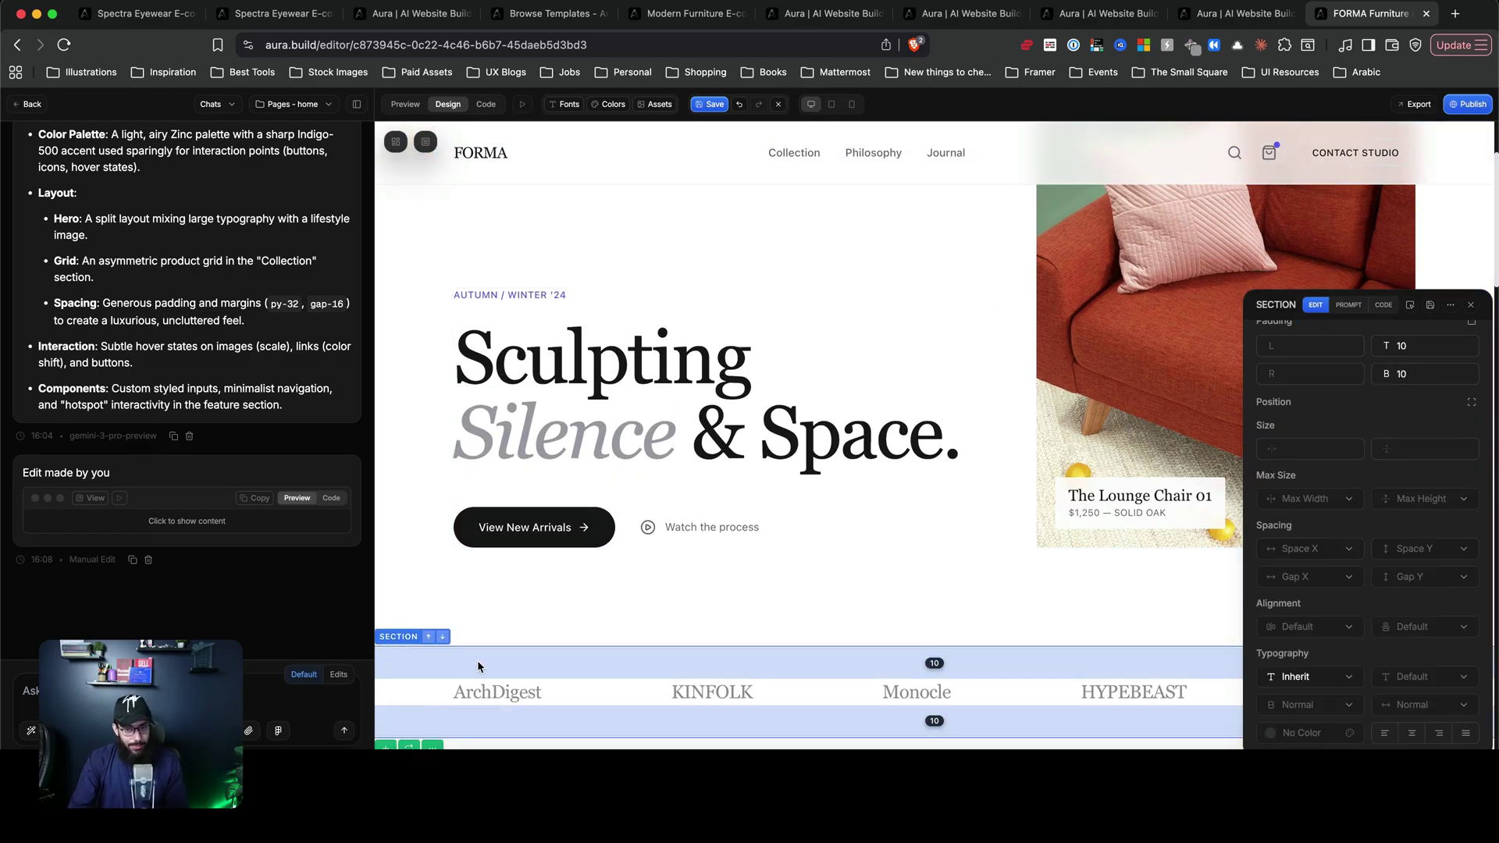
scroll(479, 666, down, 10)
scroll(479, 668, down, 15)
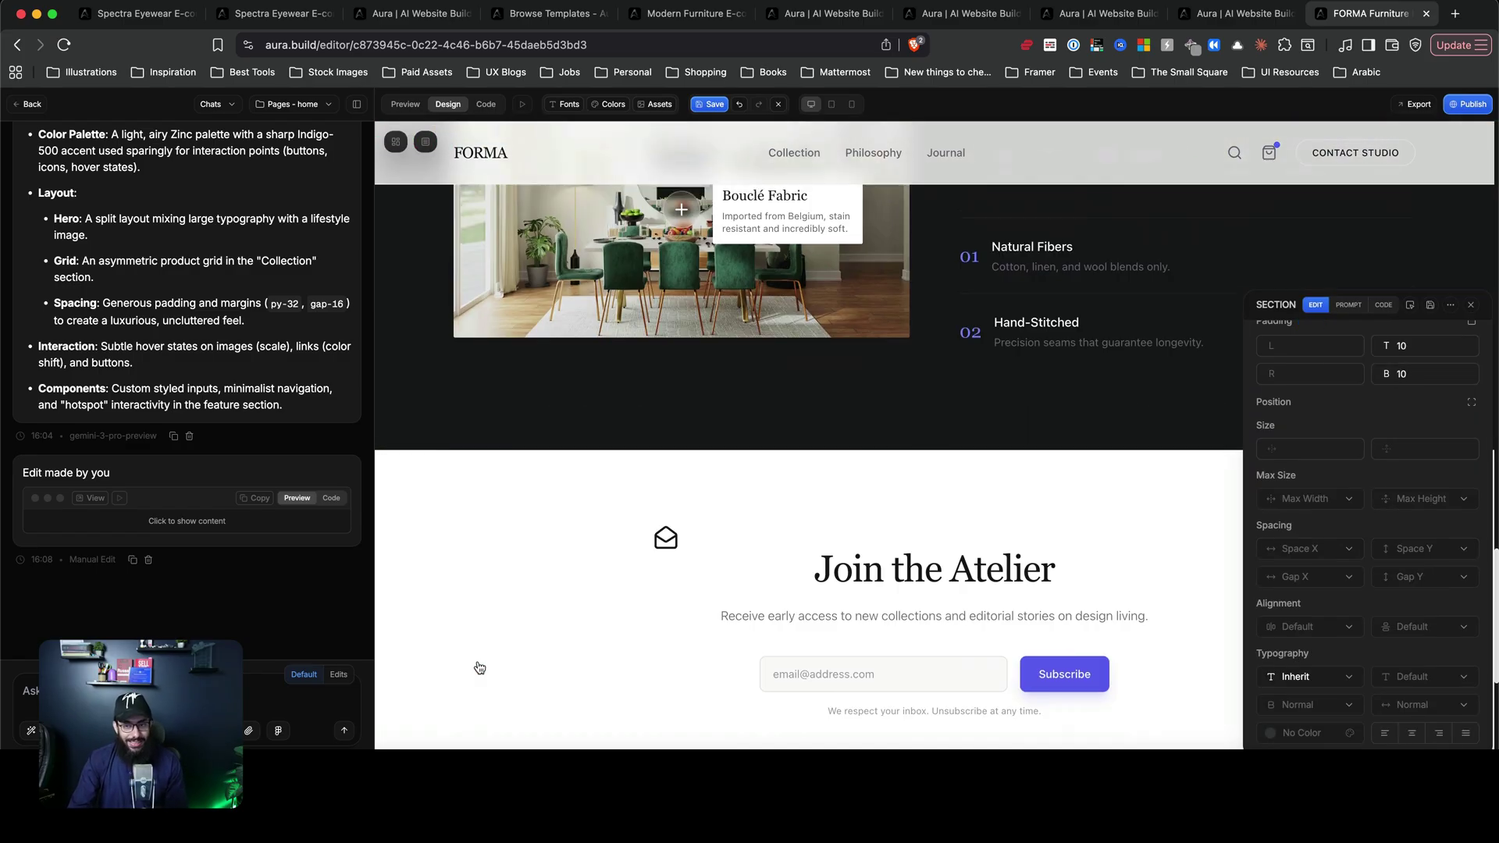
click(1470, 305)
scroll(1090, 422, up, 20)
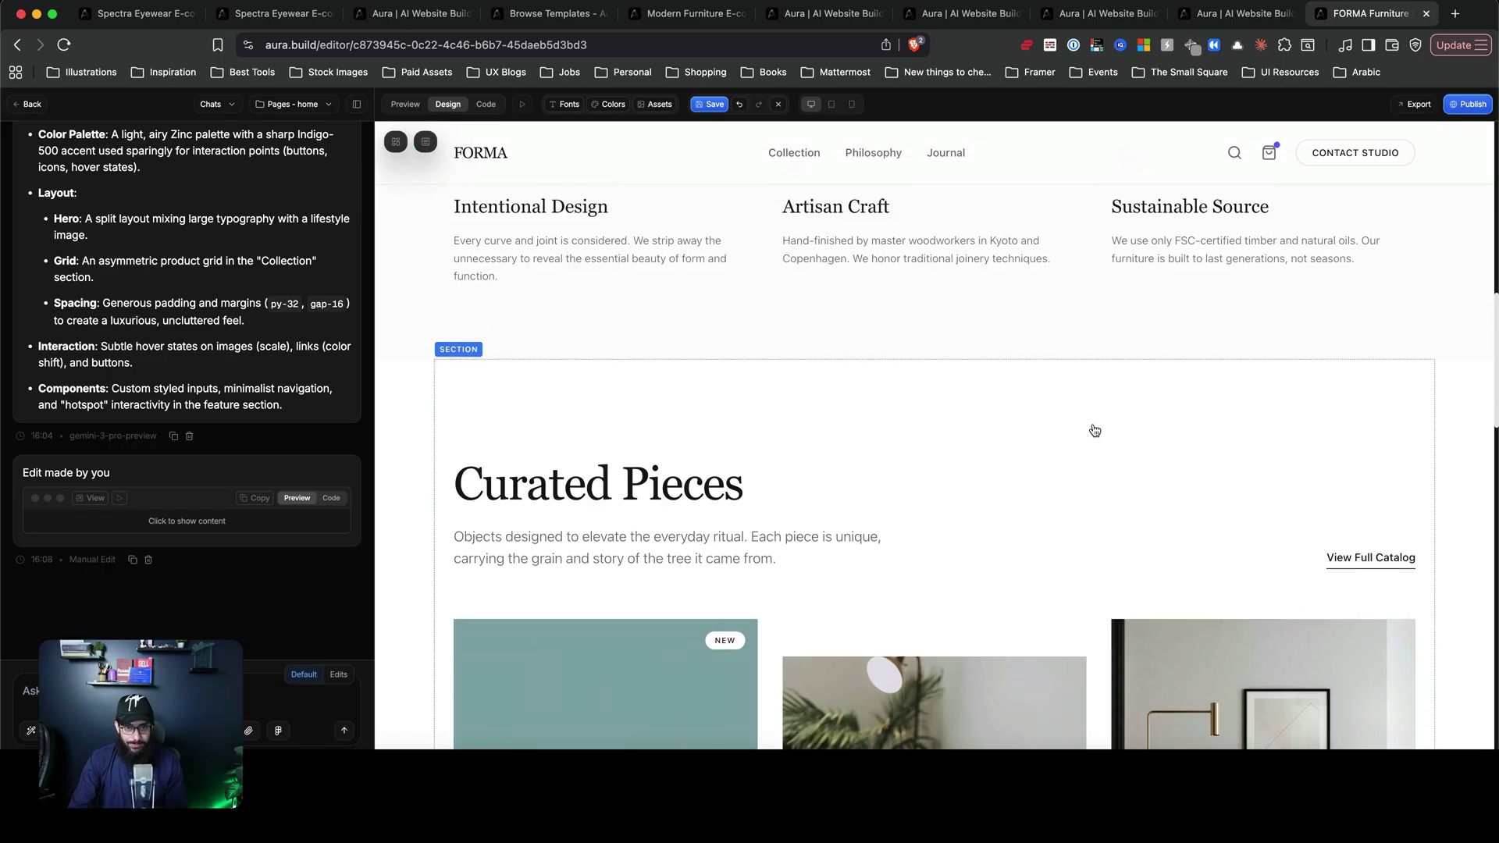
- Save the edits, publish FORMA at forma-furniture-43.aura.build, and open the live link in a new tab
click(705, 105)
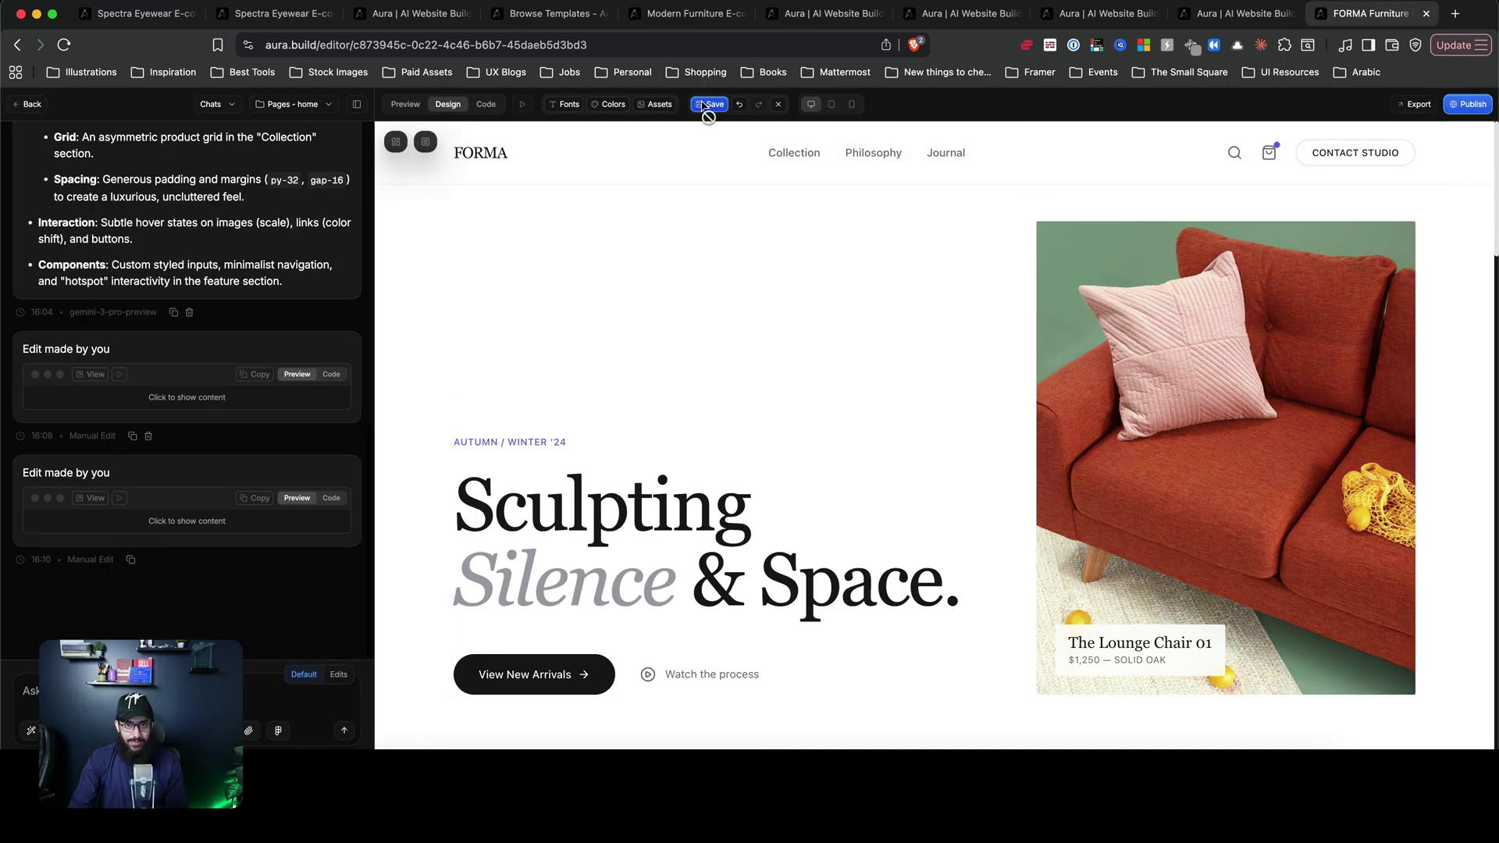
click(1474, 106)
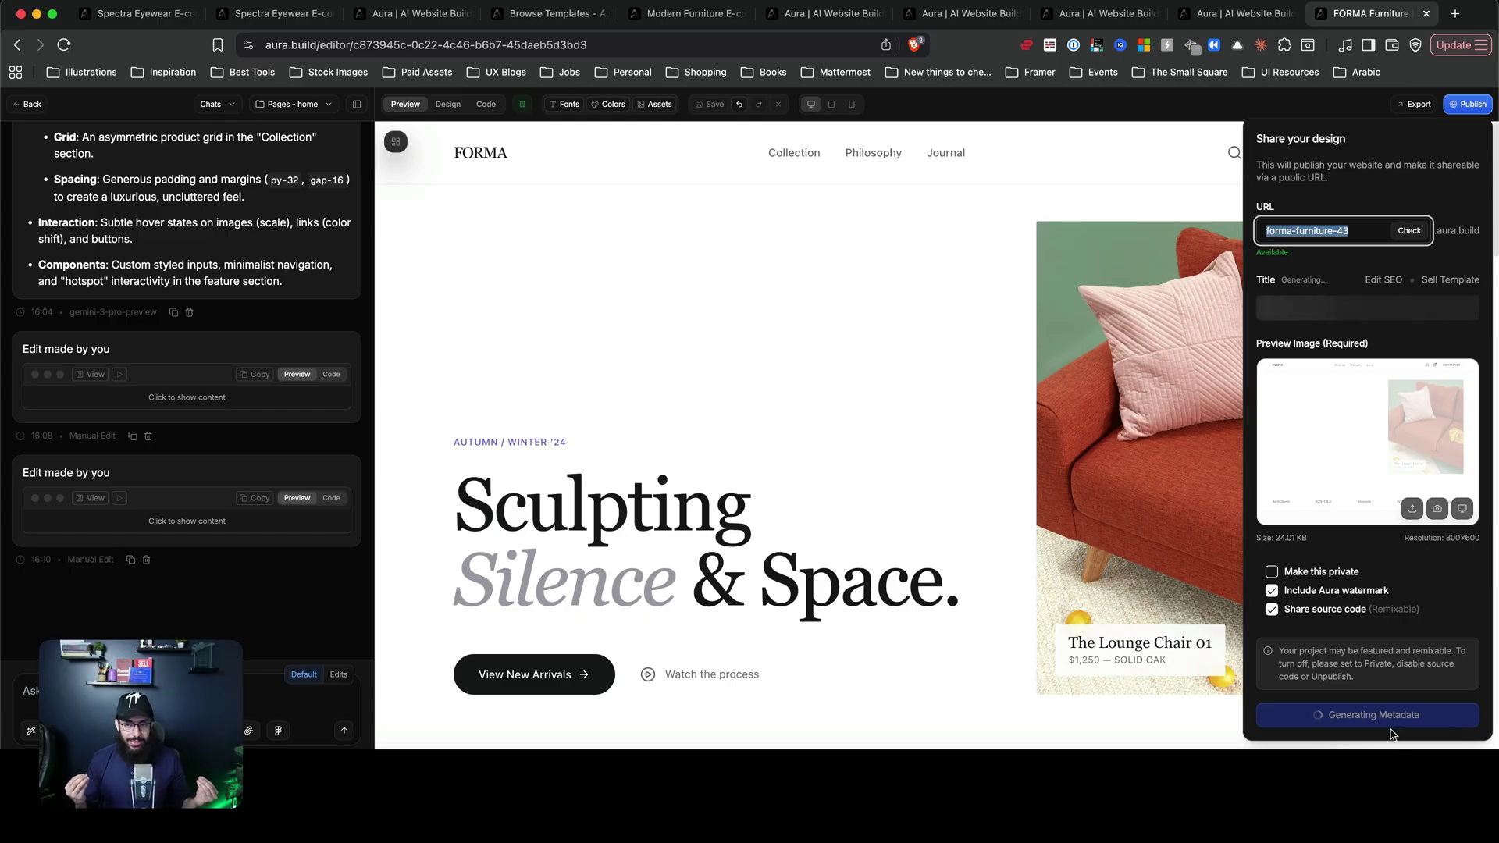
click(1389, 732)
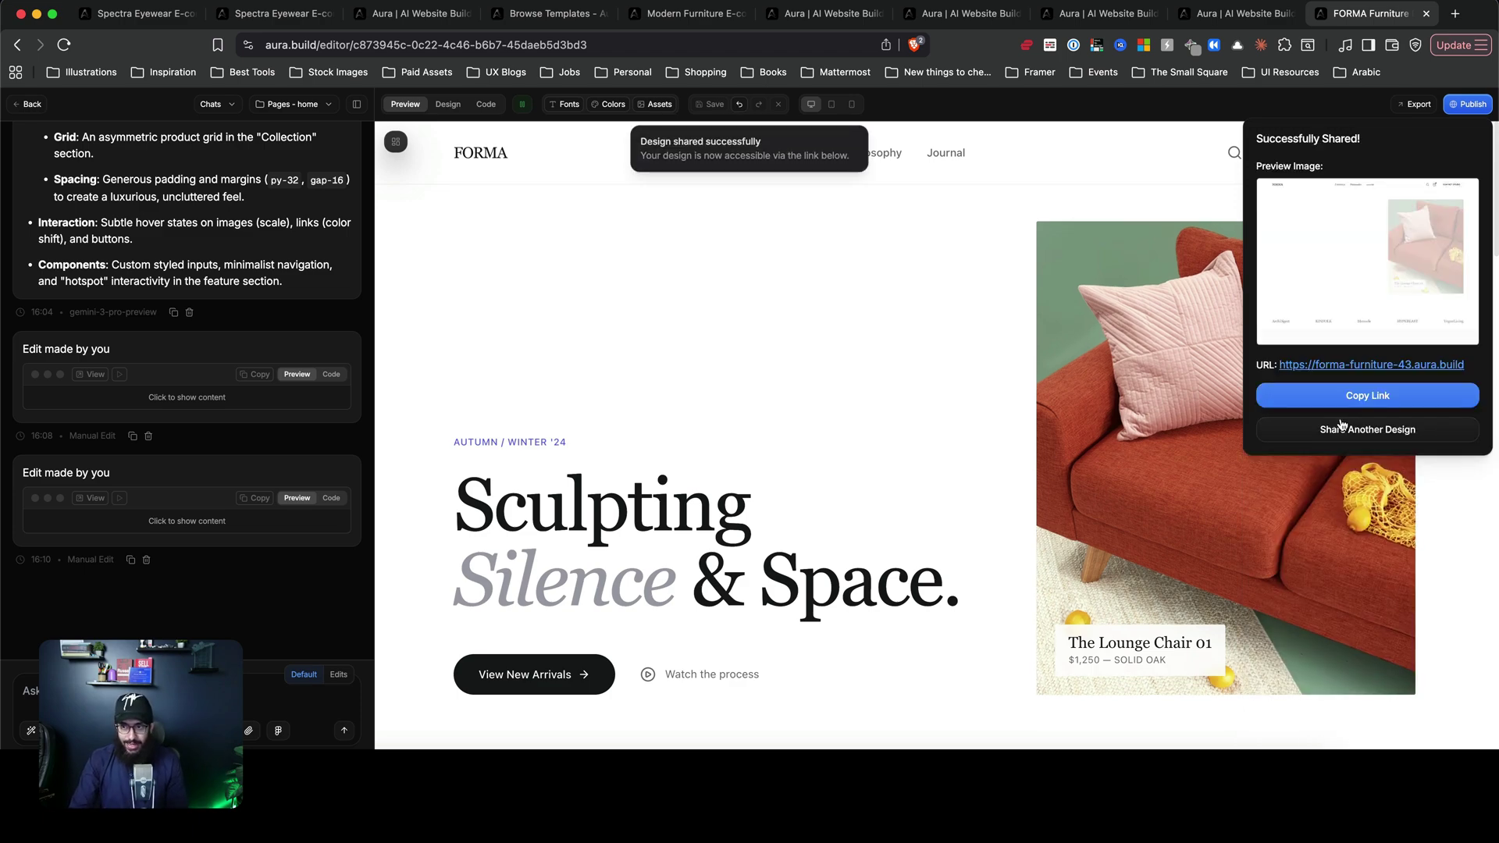
click(1378, 364)
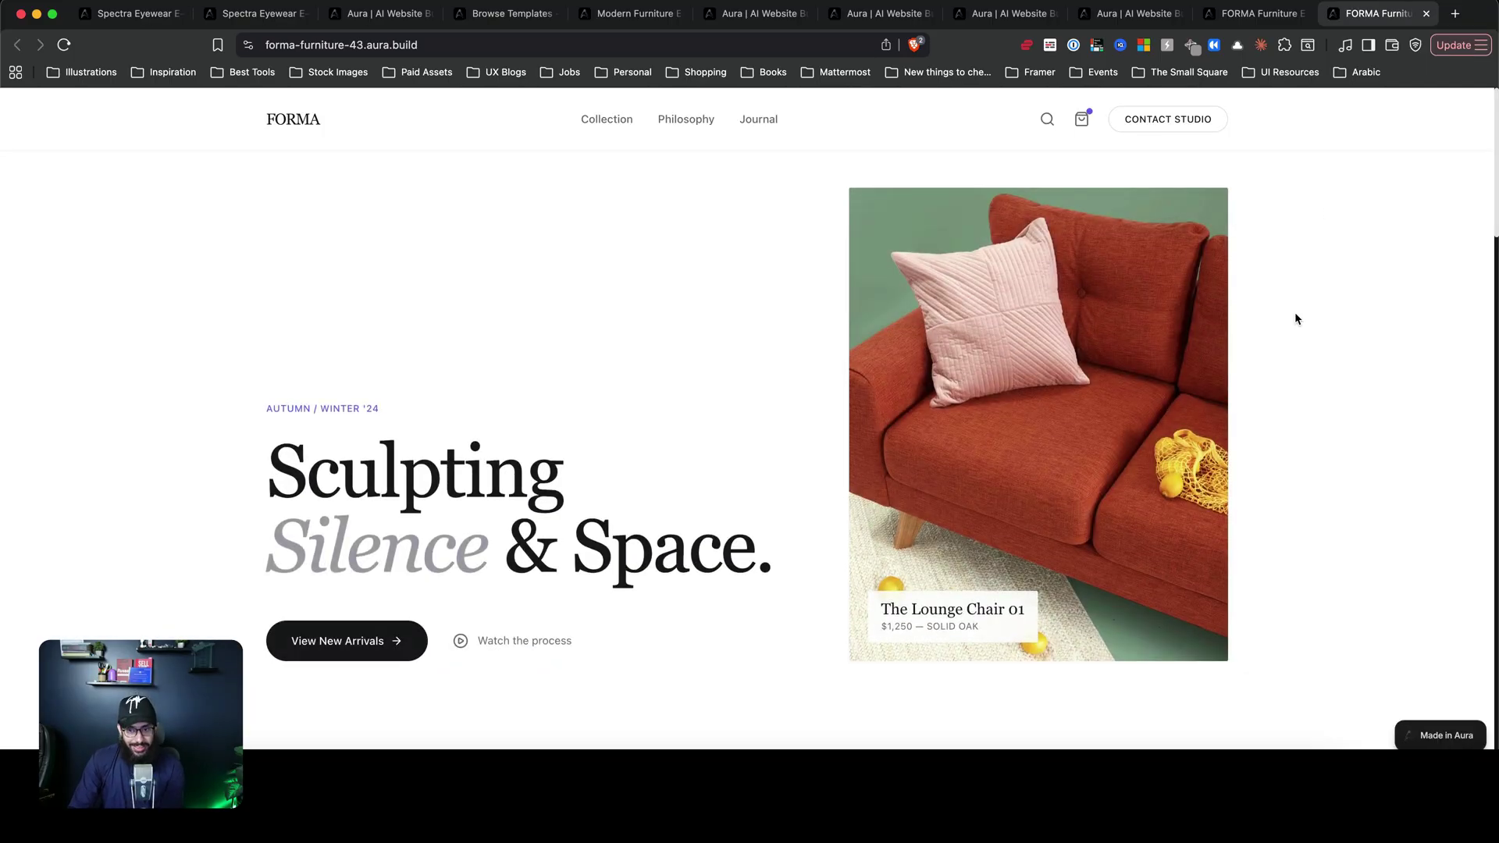
- Scroll the live FORMA page from hero to newsletter, then return to the editor tab
scroll(1294, 312, down, 5)
scroll(1294, 320, down, 15)
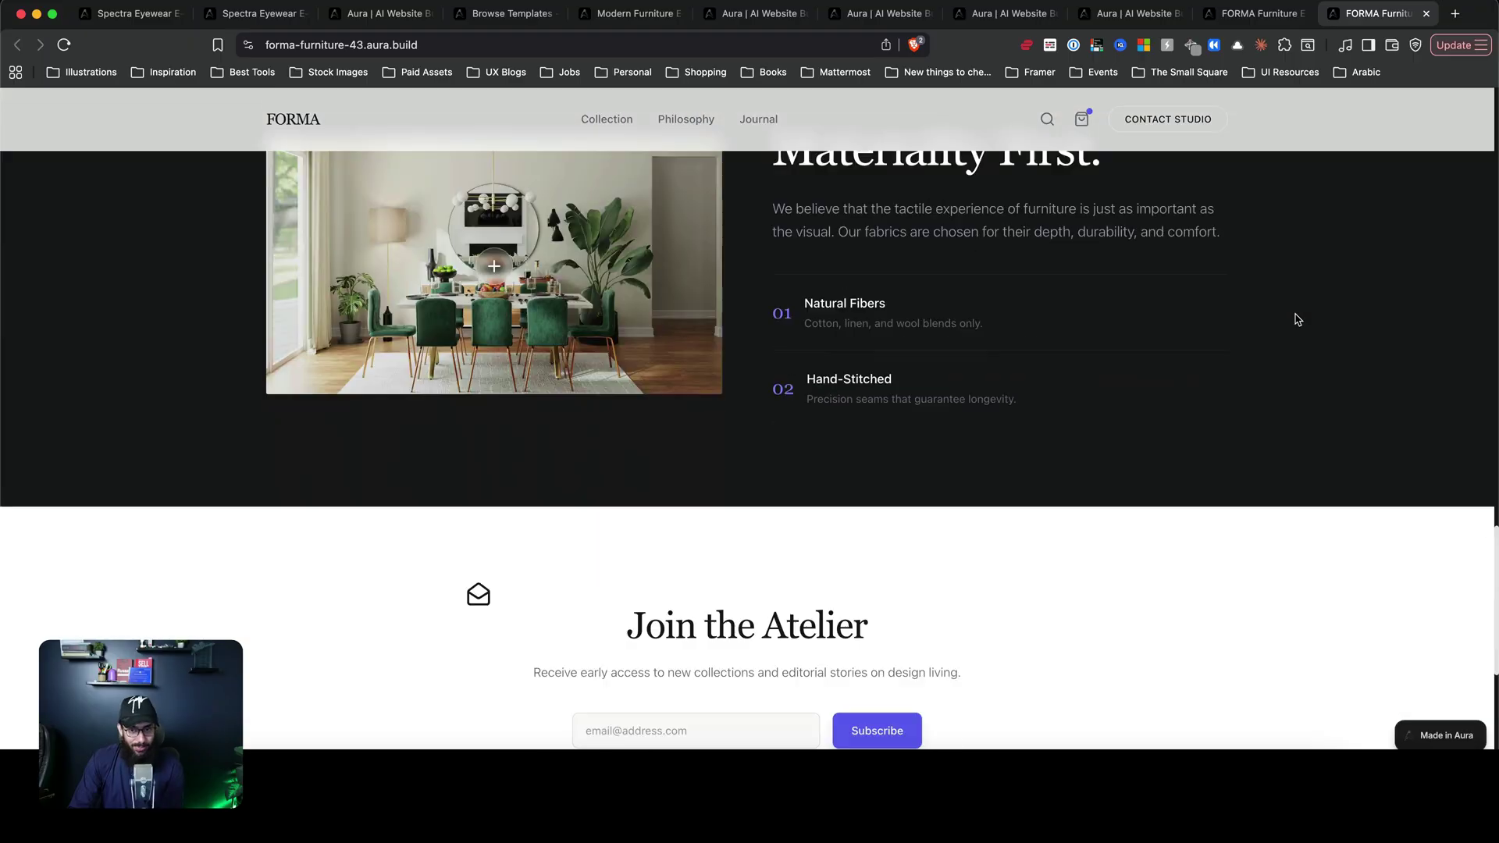
scroll(1294, 319, up, 20)
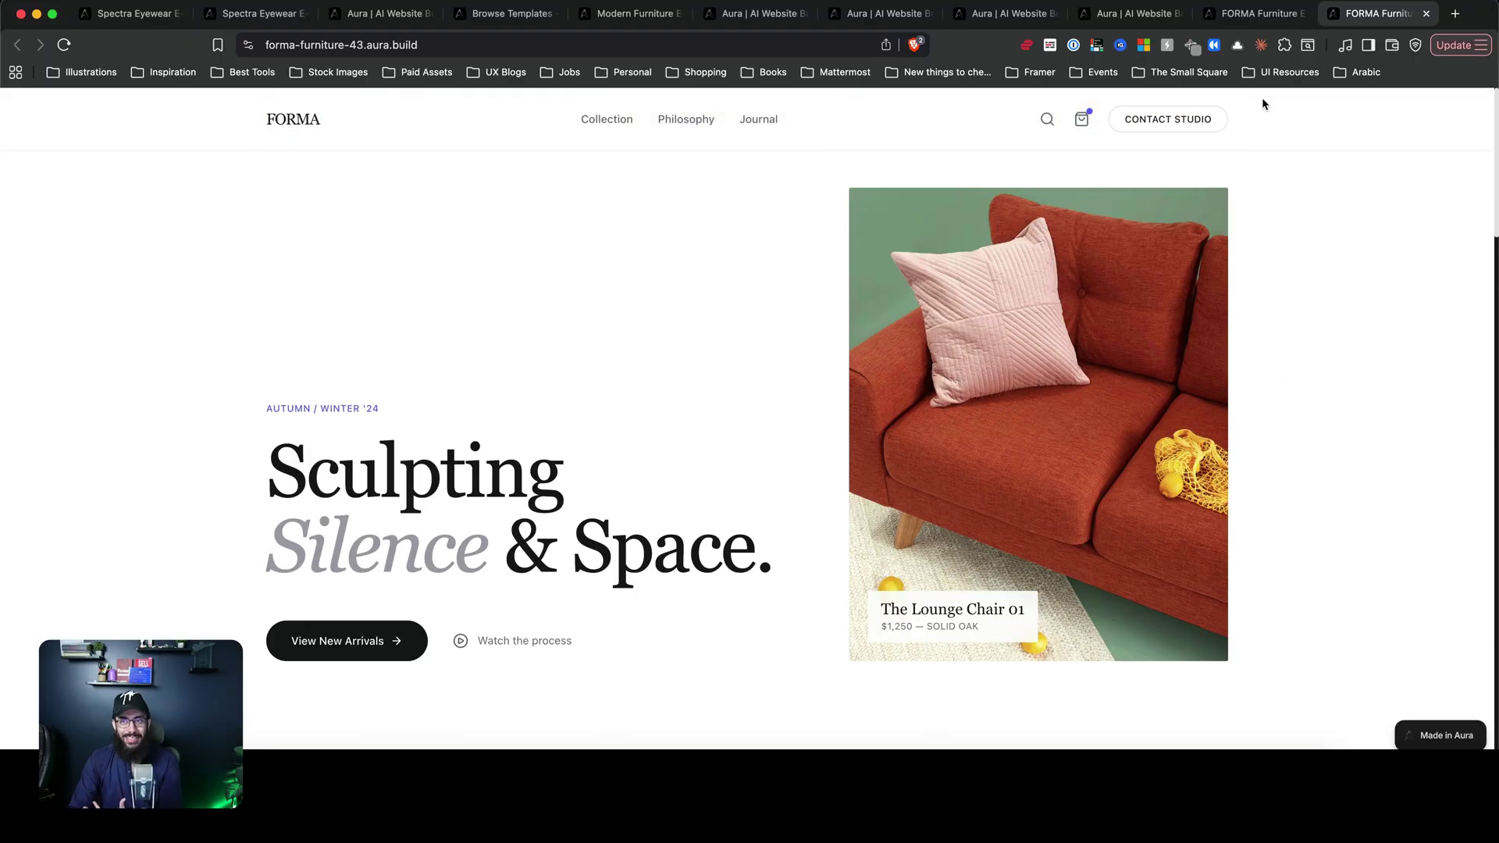
click(1243, 26)
scroll(806, 458, down, 20)
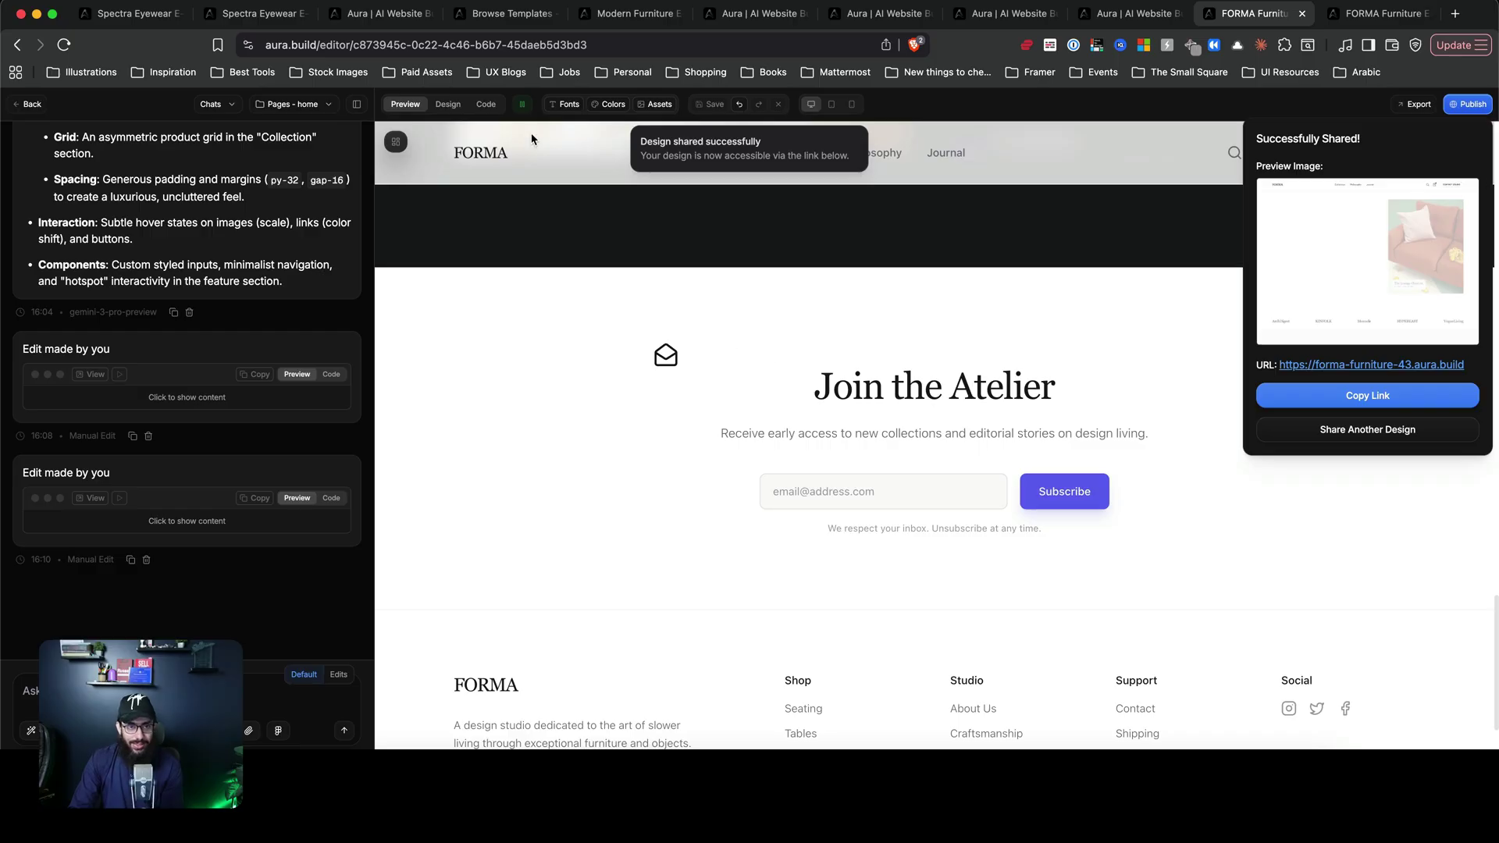
- Set the envelope icon row's alignment to Center above the 'Join the Atelier' heading
click(447, 103)
scroll(748, 419, down, 15)
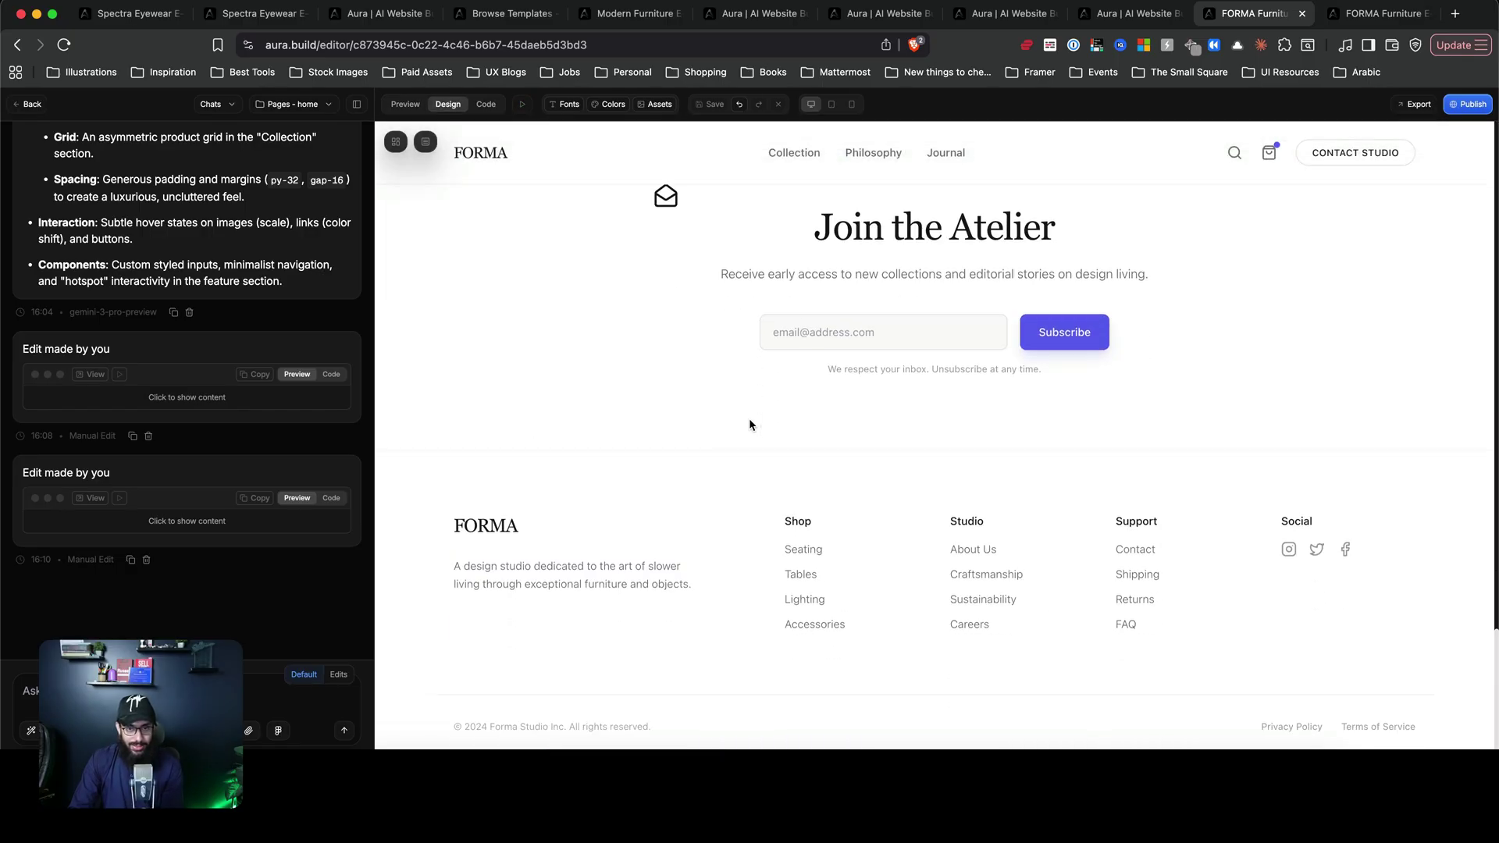
click(713, 338)
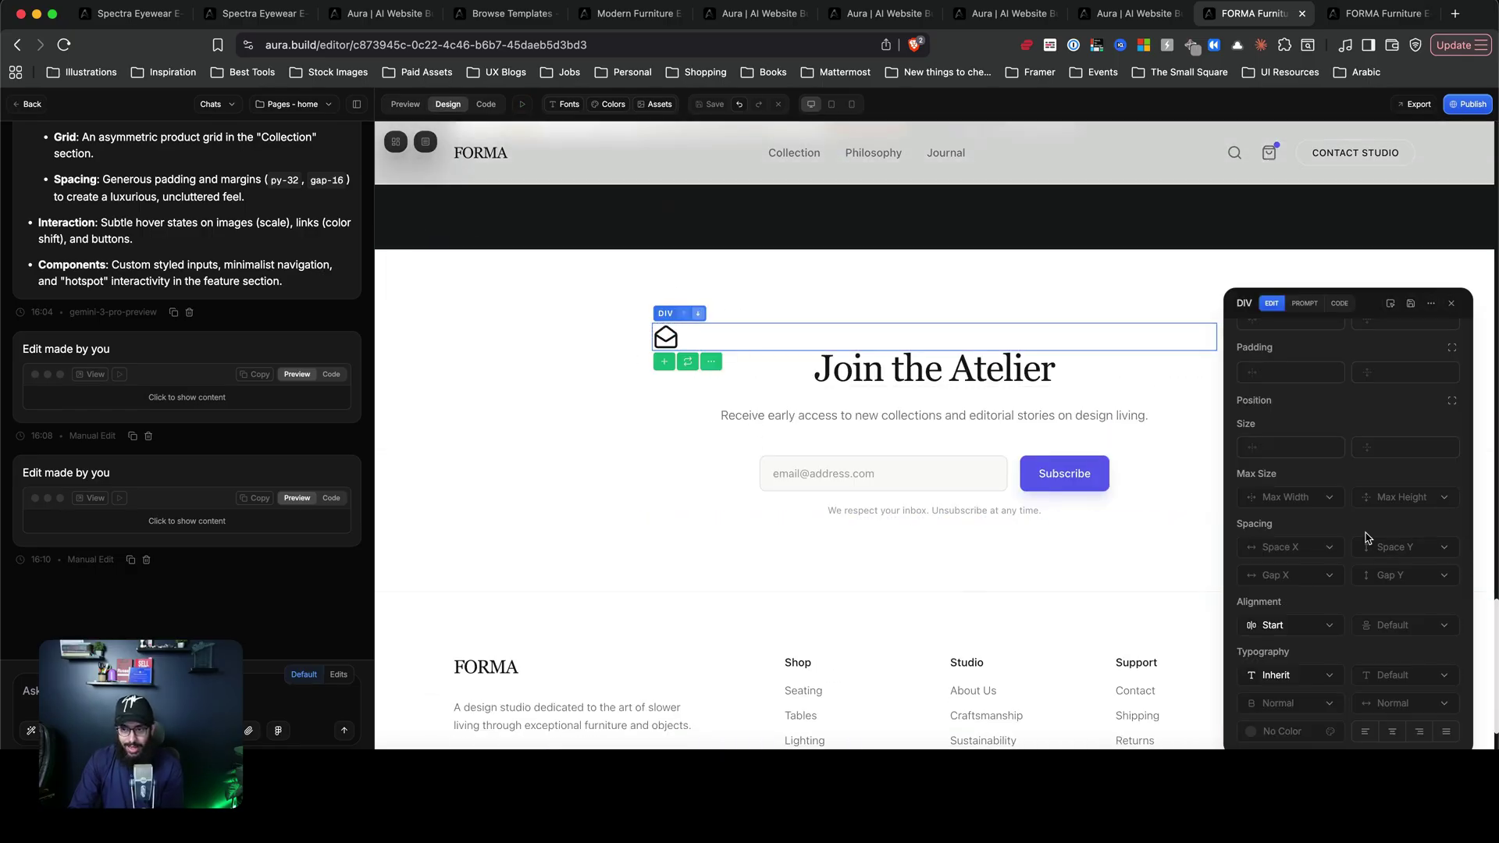
click(1273, 624)
click(1280, 531)
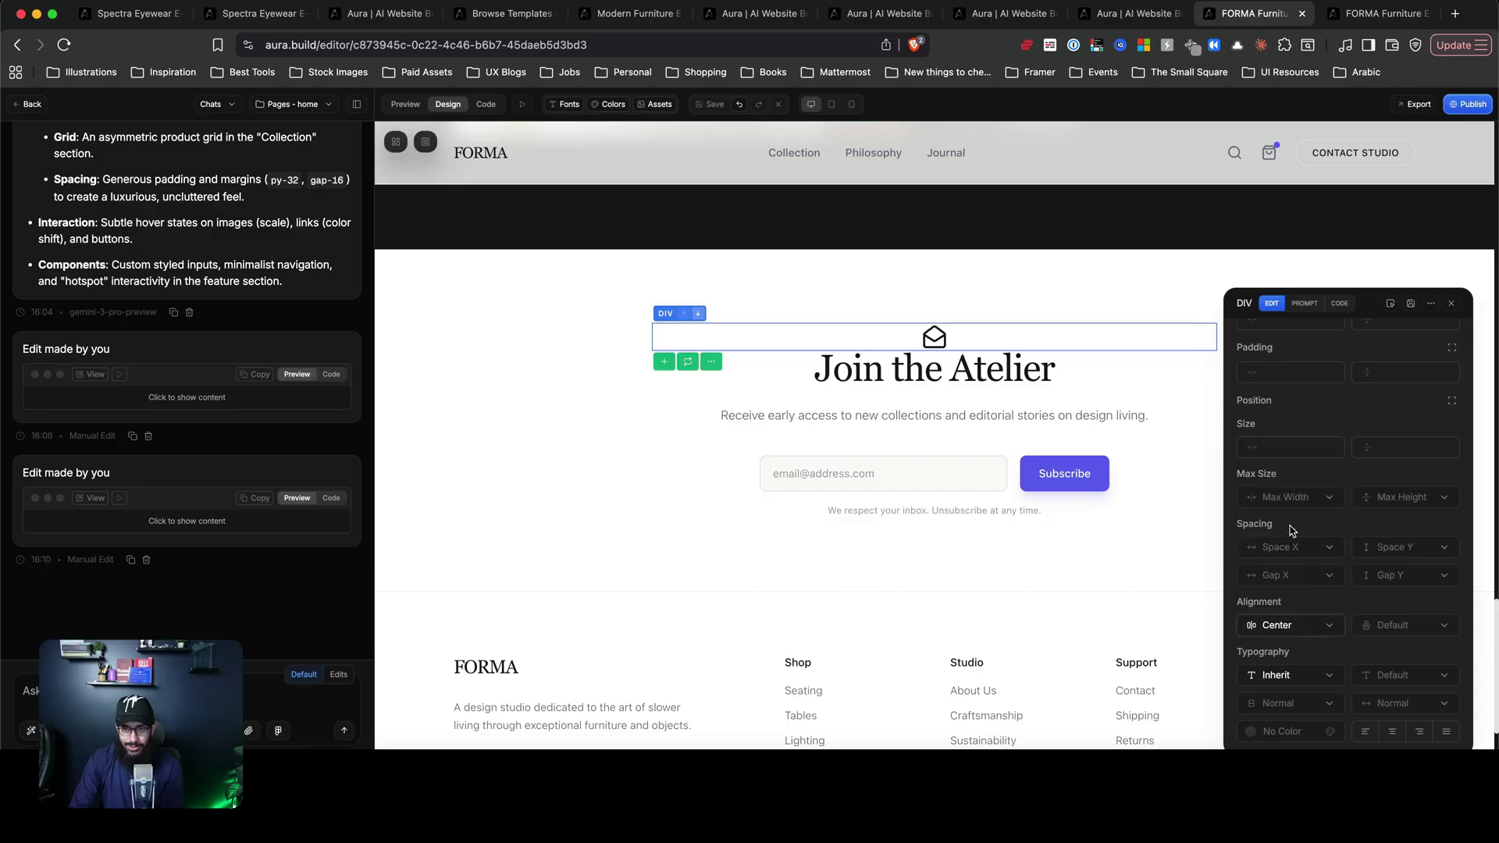
scroll(986, 359, up, 10)
scroll(986, 369, up, 5)
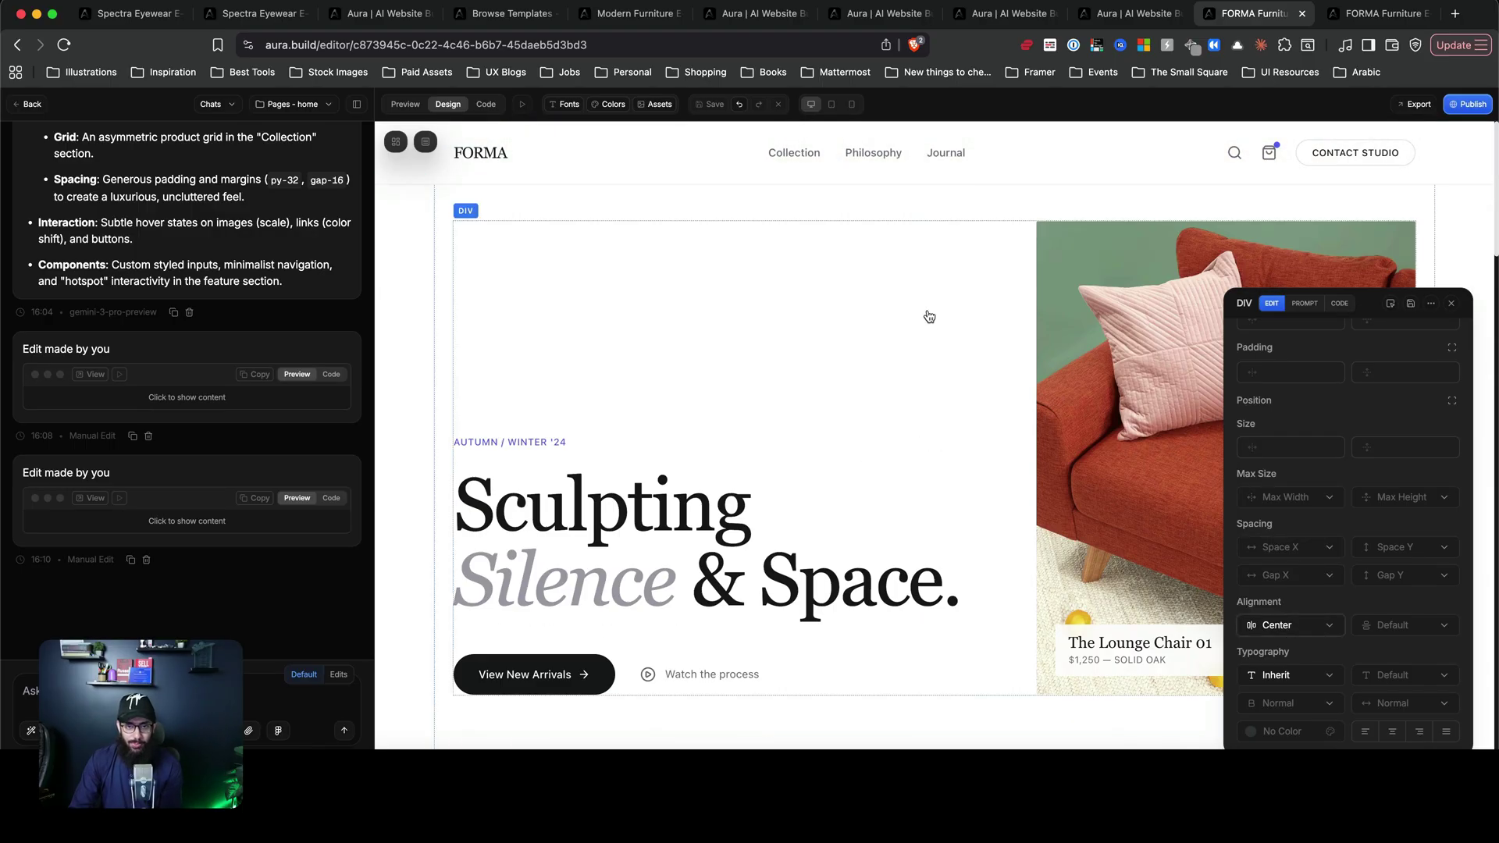
click(778, 323)
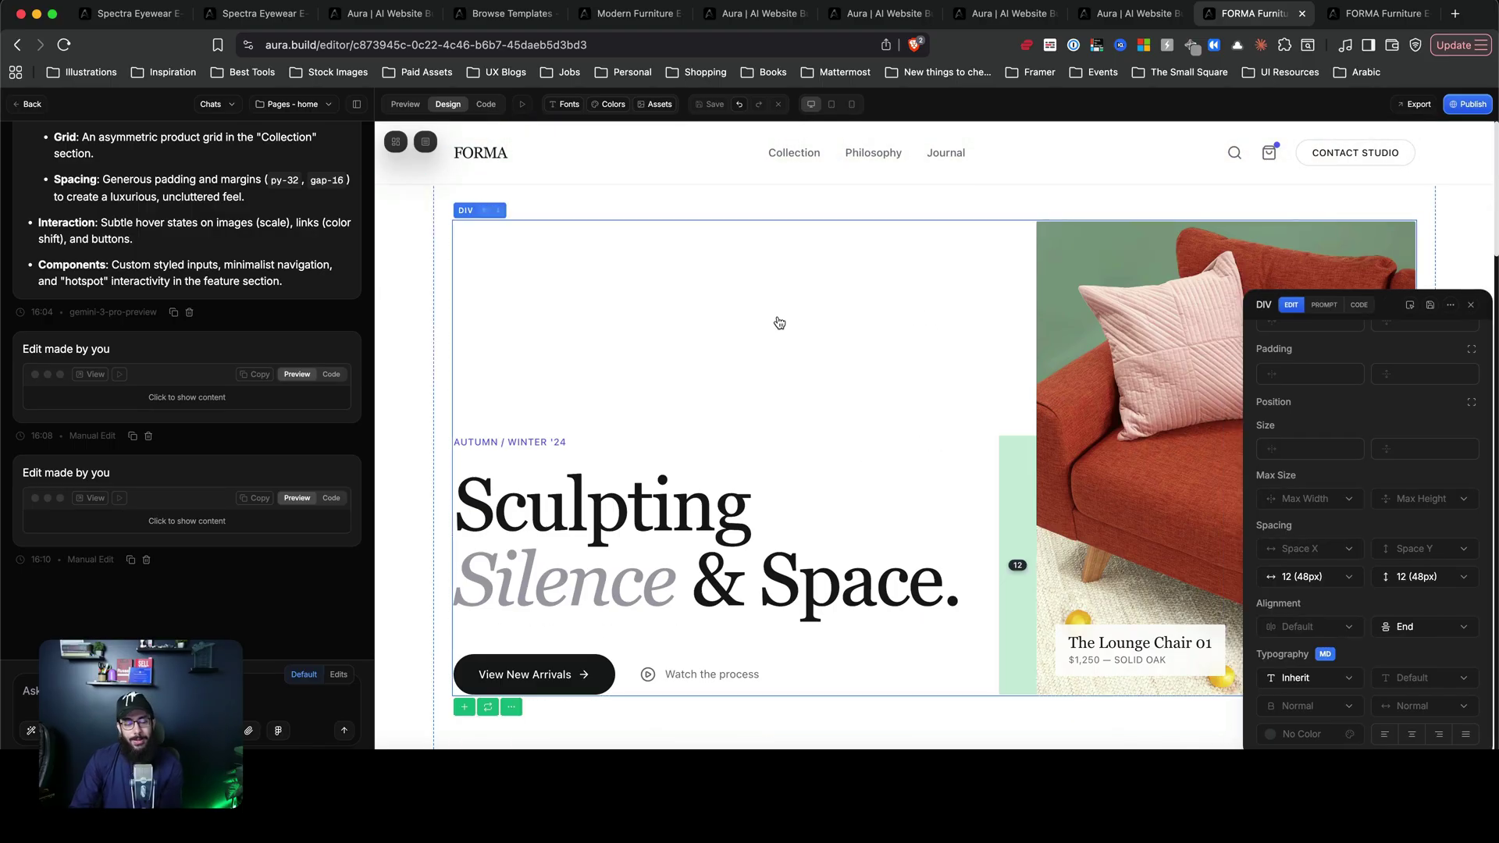
- Apply the Slate colour preset to the theme in place of Stone and Orange
click(612, 104)
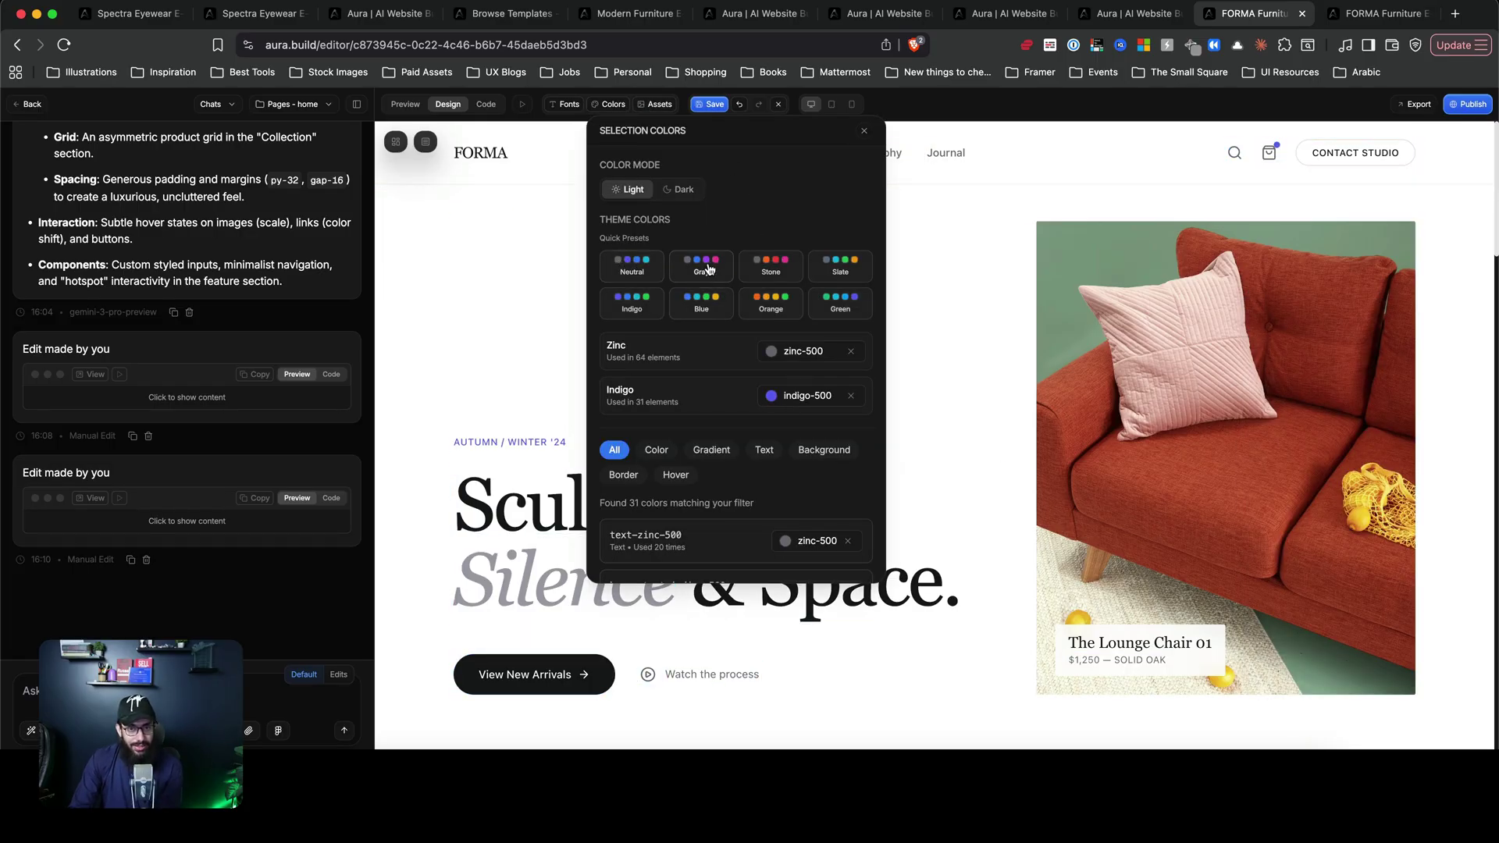
click(760, 269)
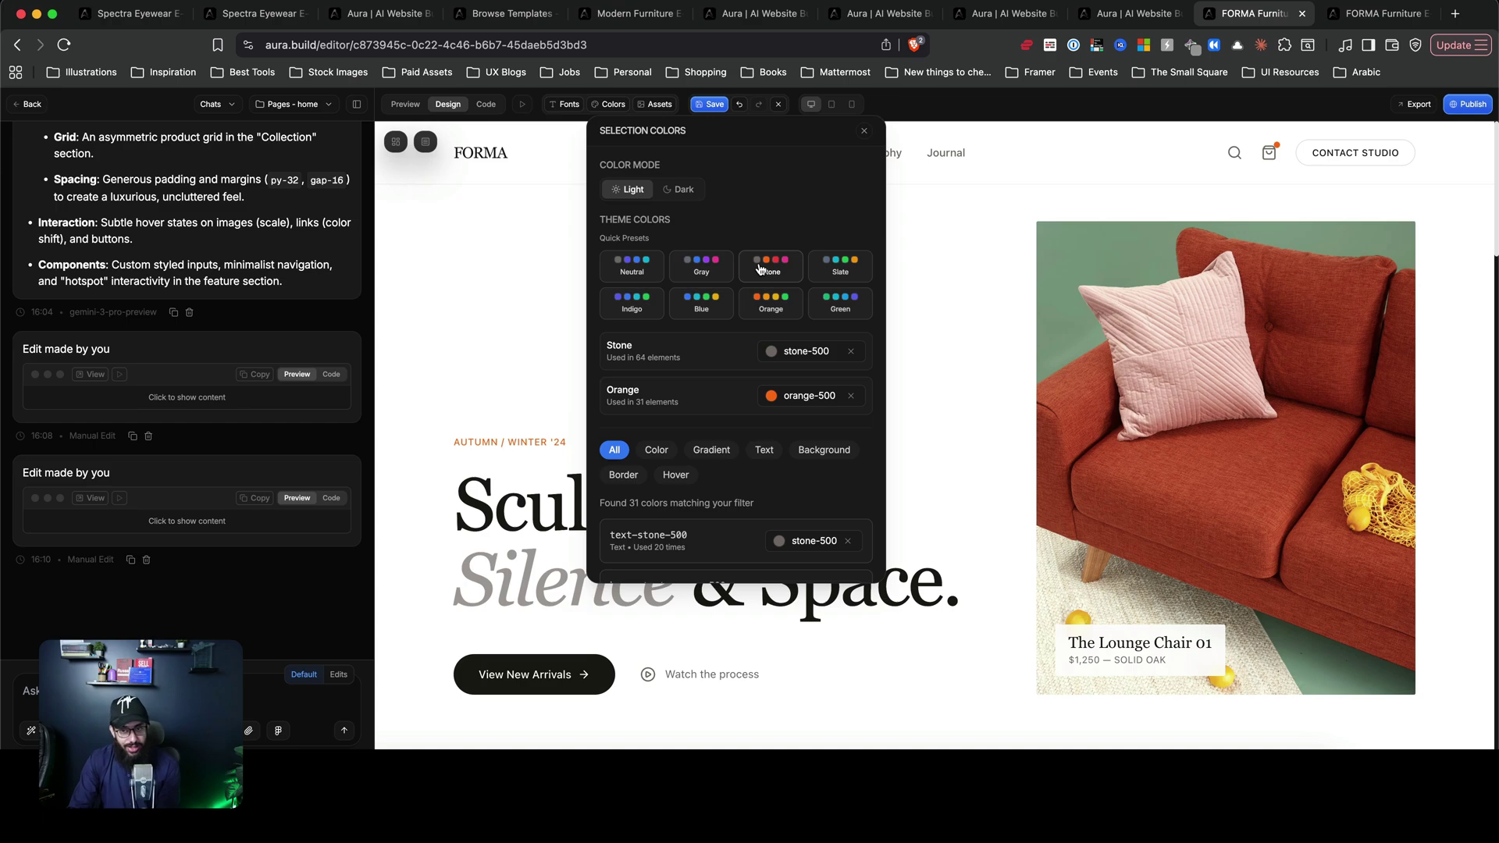
scroll(1098, 427, down, 15)
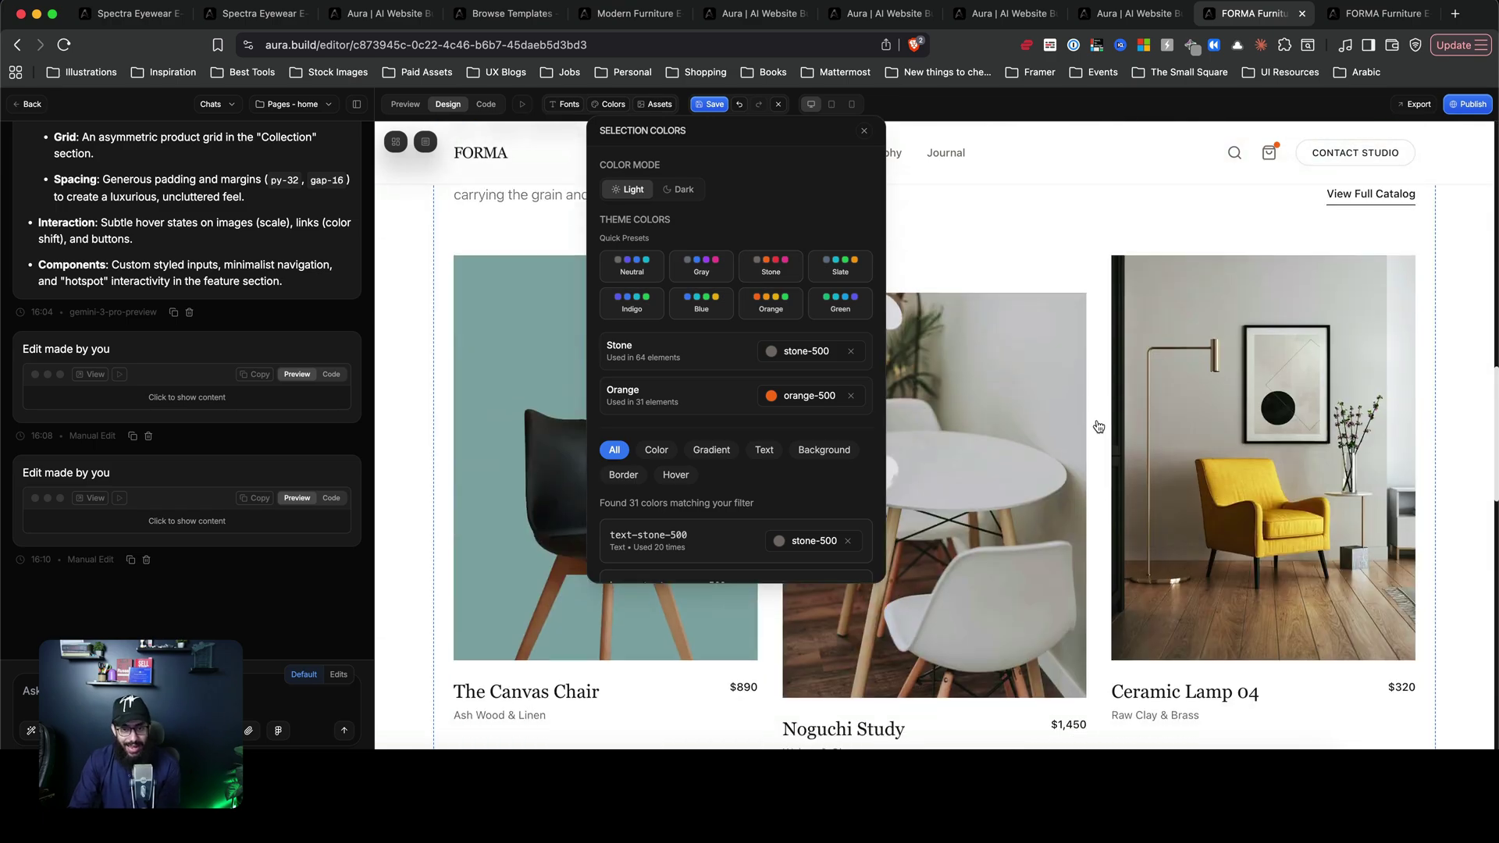
click(789, 270)
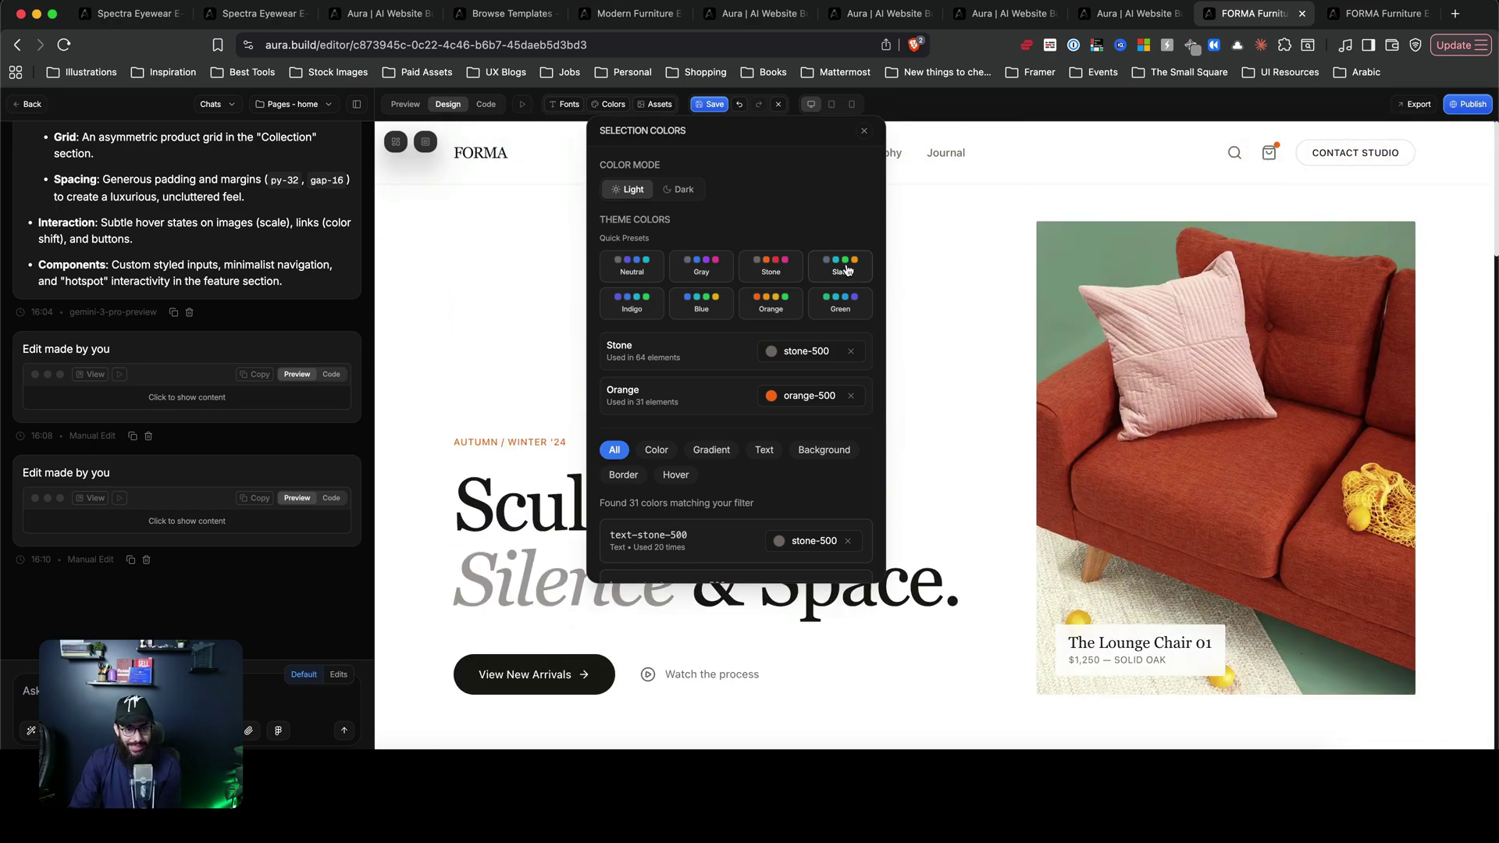
click(847, 270)
scroll(1071, 386, down, 3)
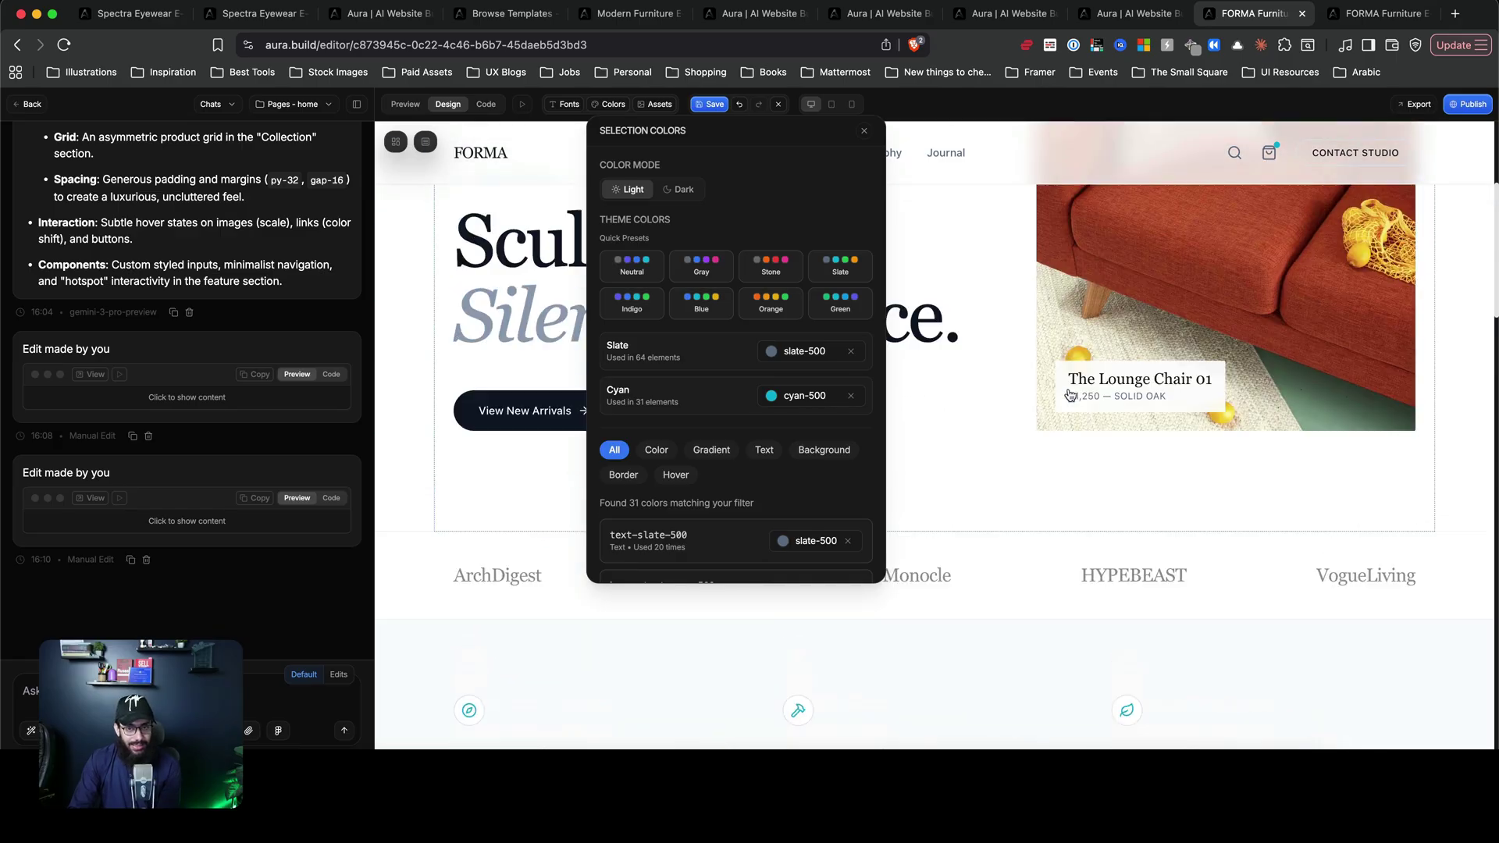
scroll(1070, 395, up, 2)
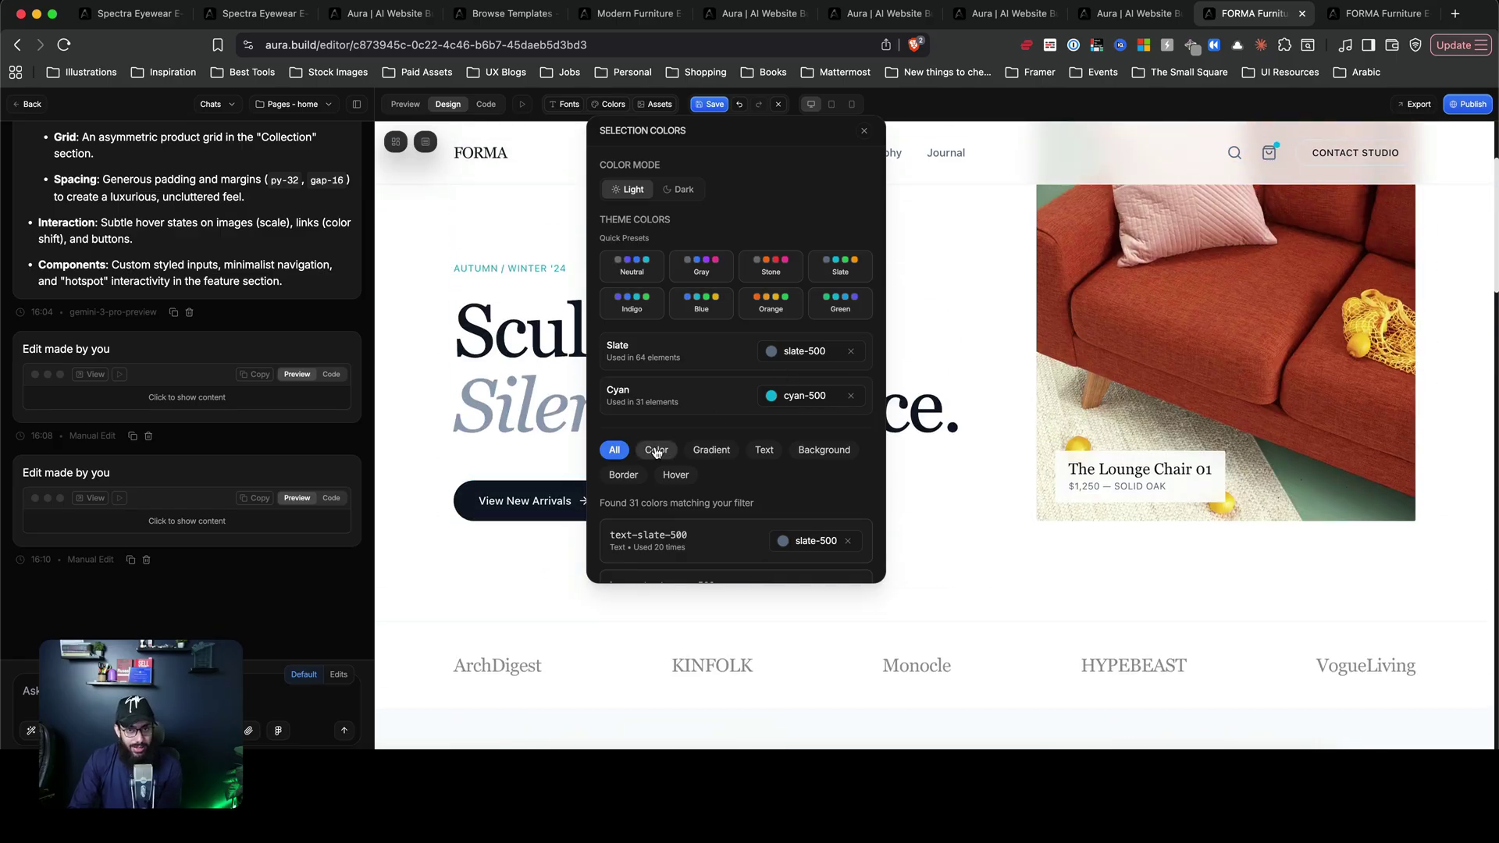
- Preview the page in Dark colour mode, then switch it back to Light
click(686, 190)
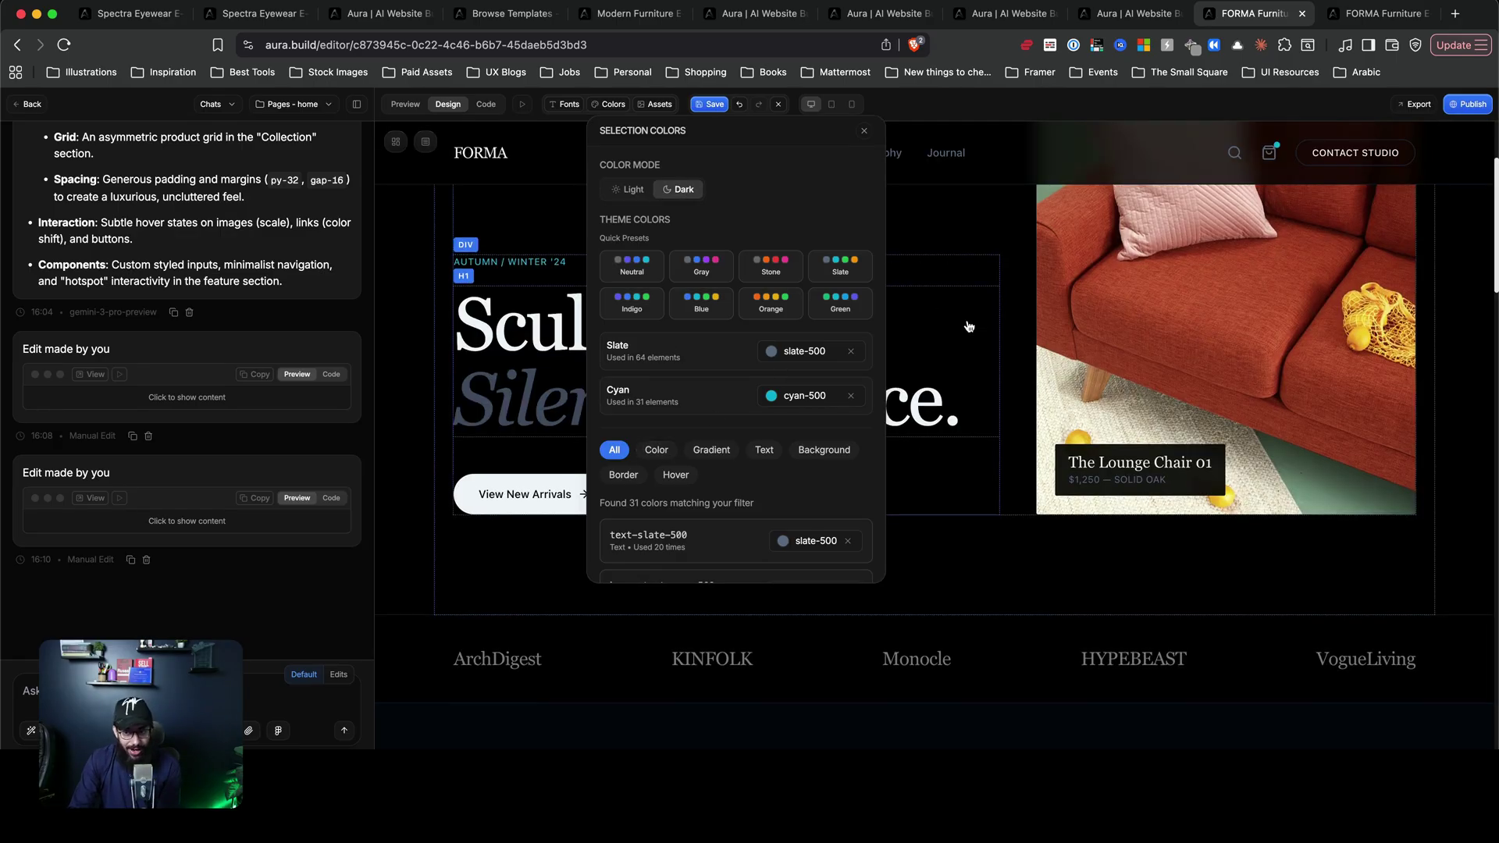
scroll(968, 325, down, 10)
scroll(974, 336, up, 15)
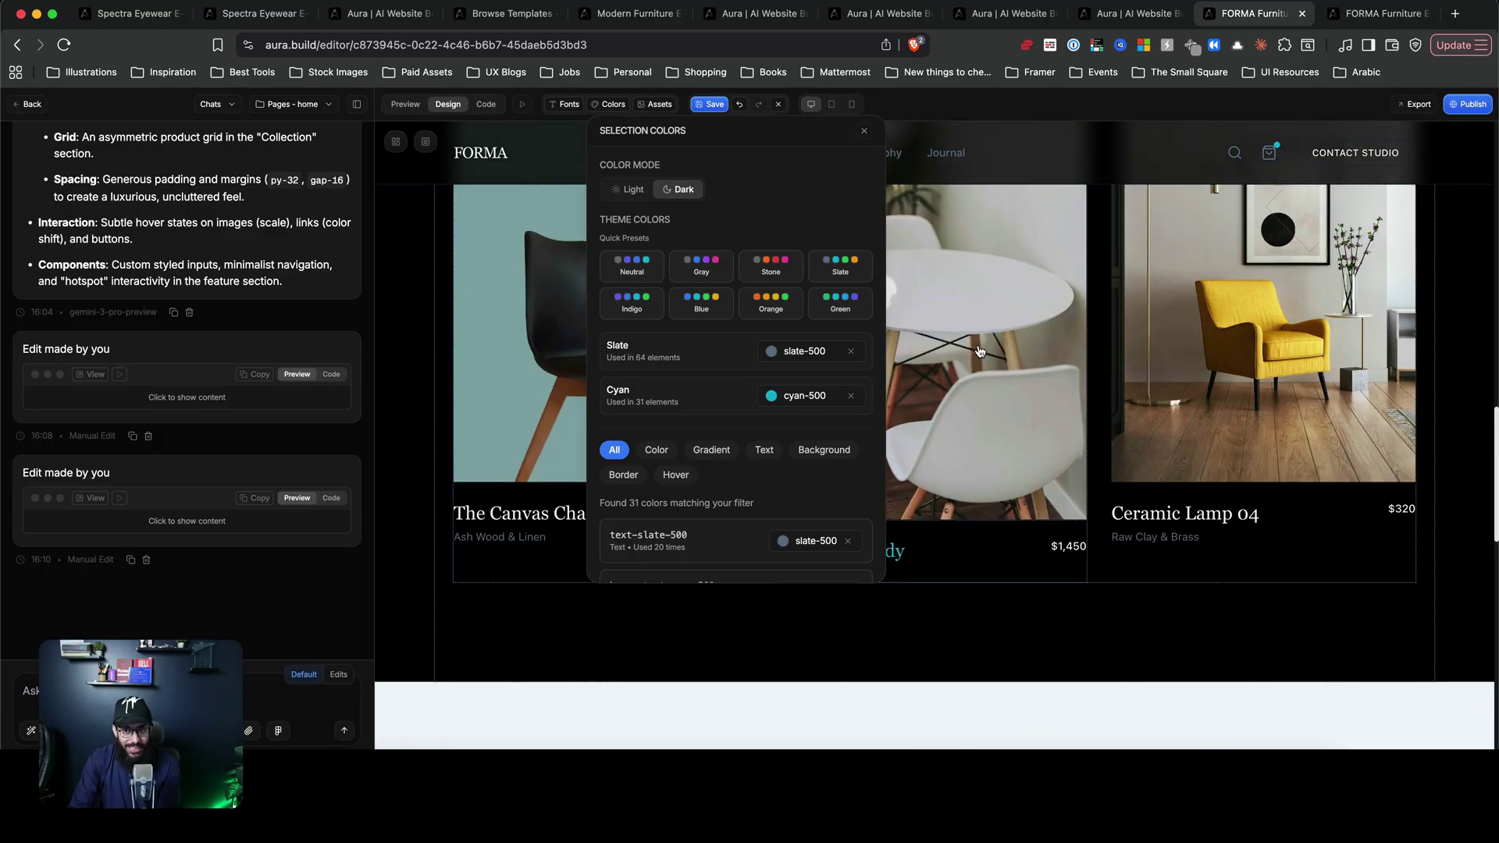
scroll(979, 352, down, 15)
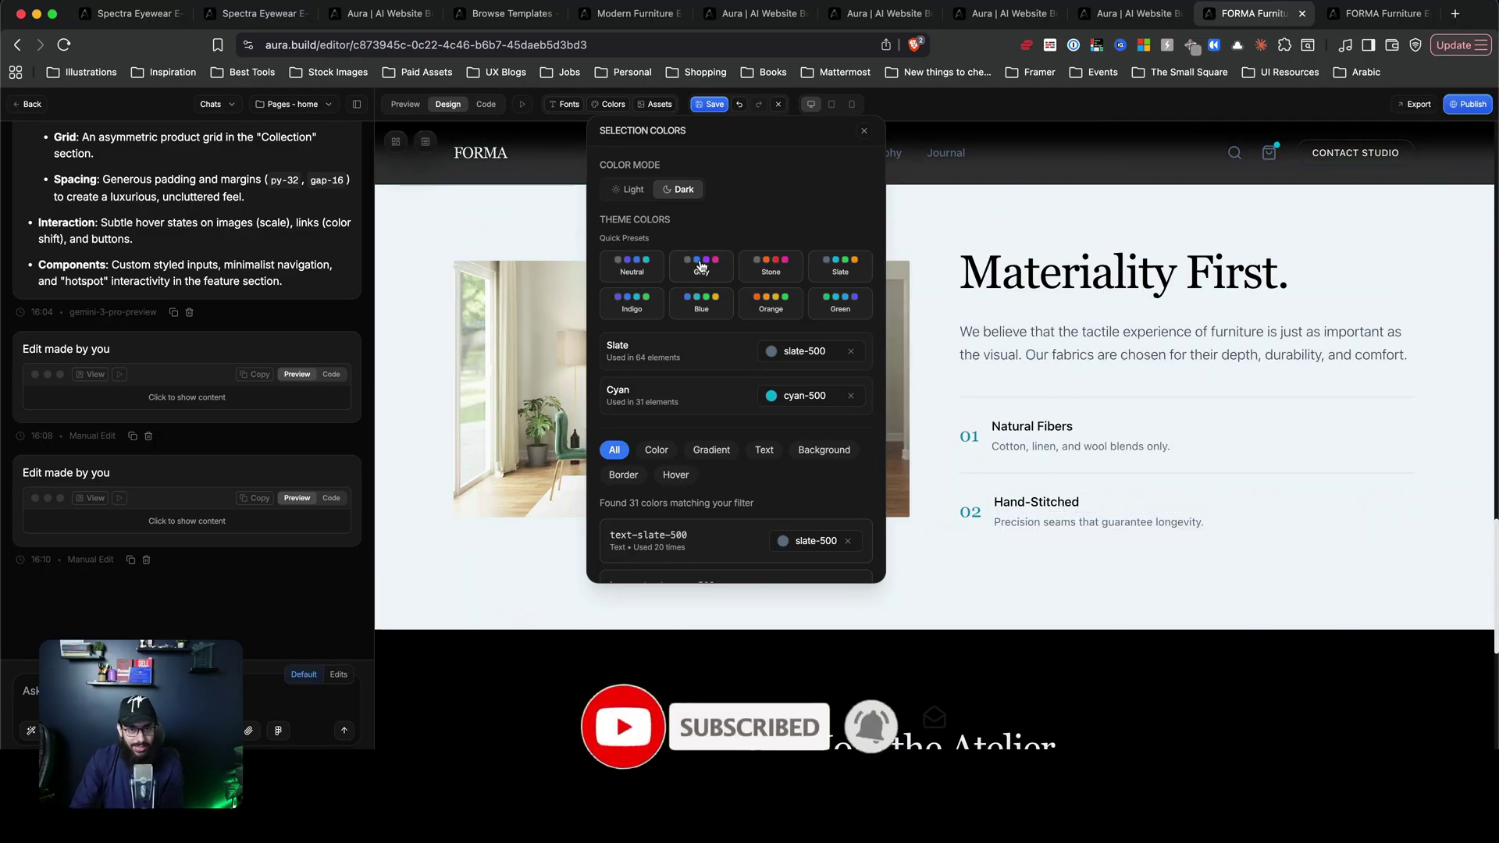
click(628, 197)
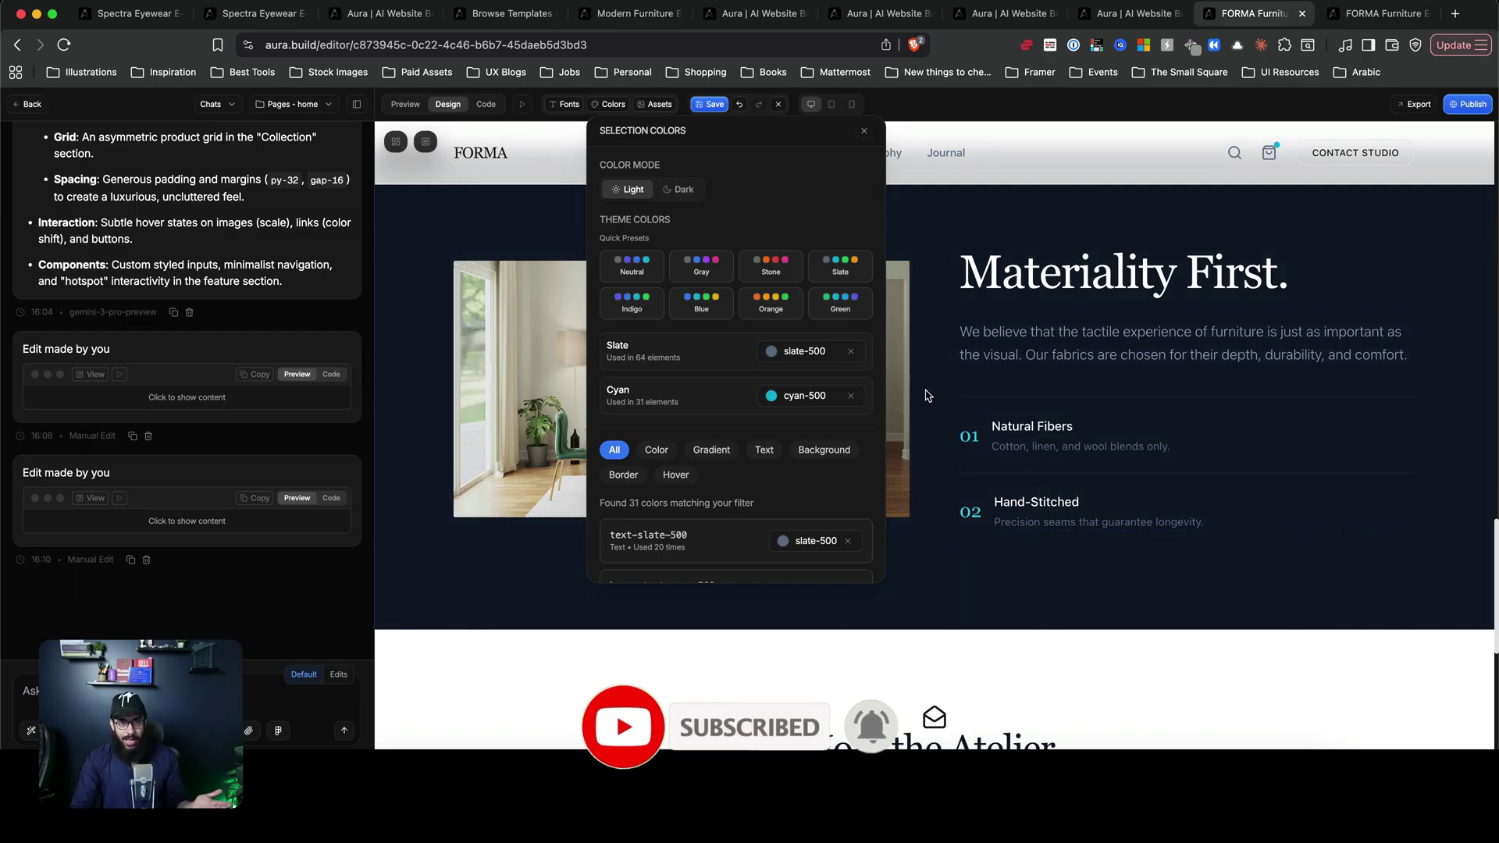
scroll(1093, 390, up, 15)
scroll(1093, 388, up, 2)
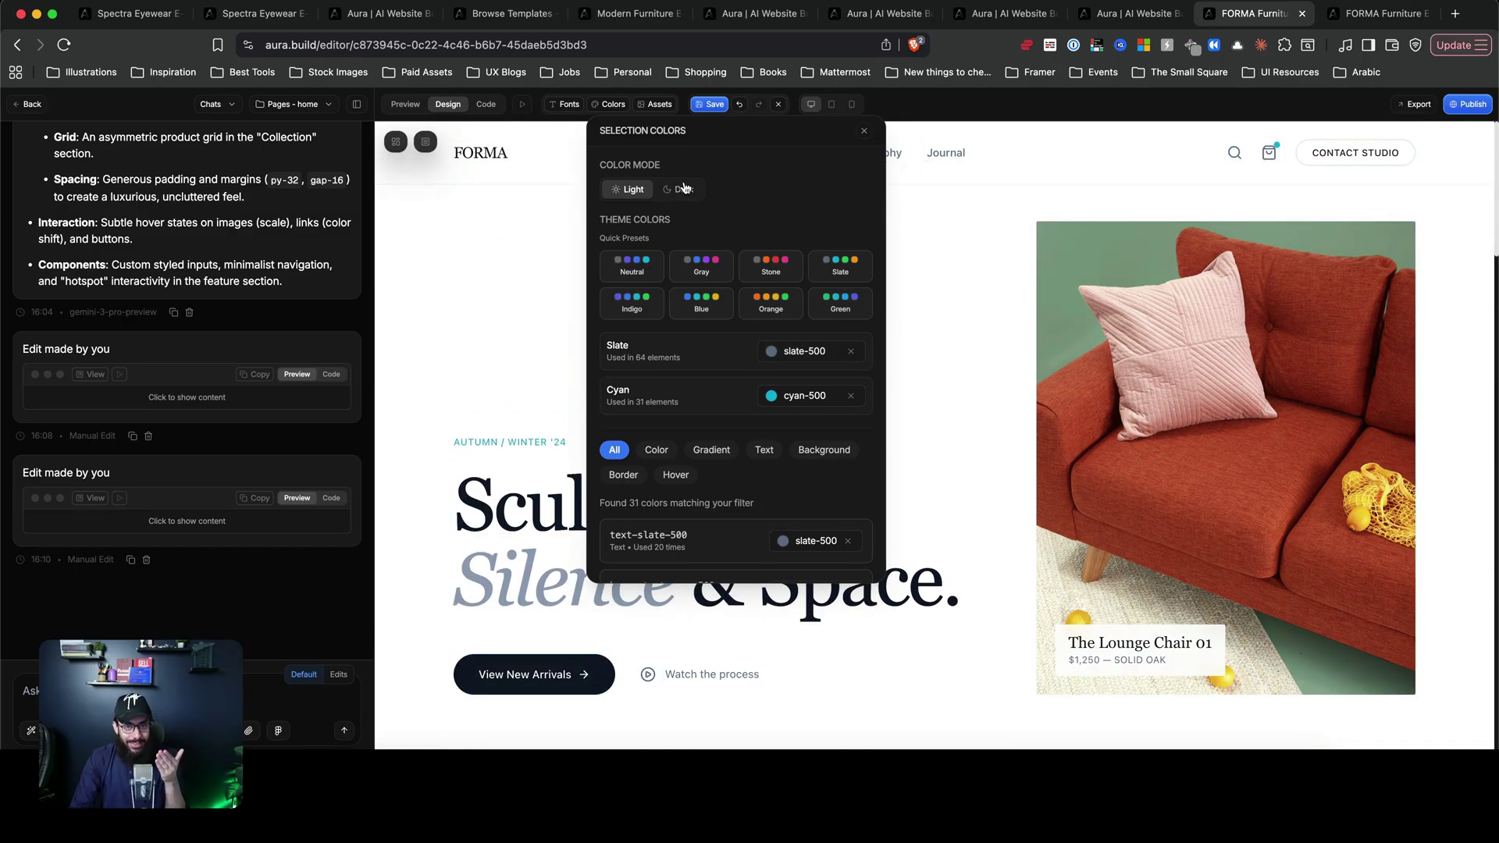
- Swap the hero sofa photo for the Unsplash 'furniture' image of a dark chair beside a wooden table
click(656, 105)
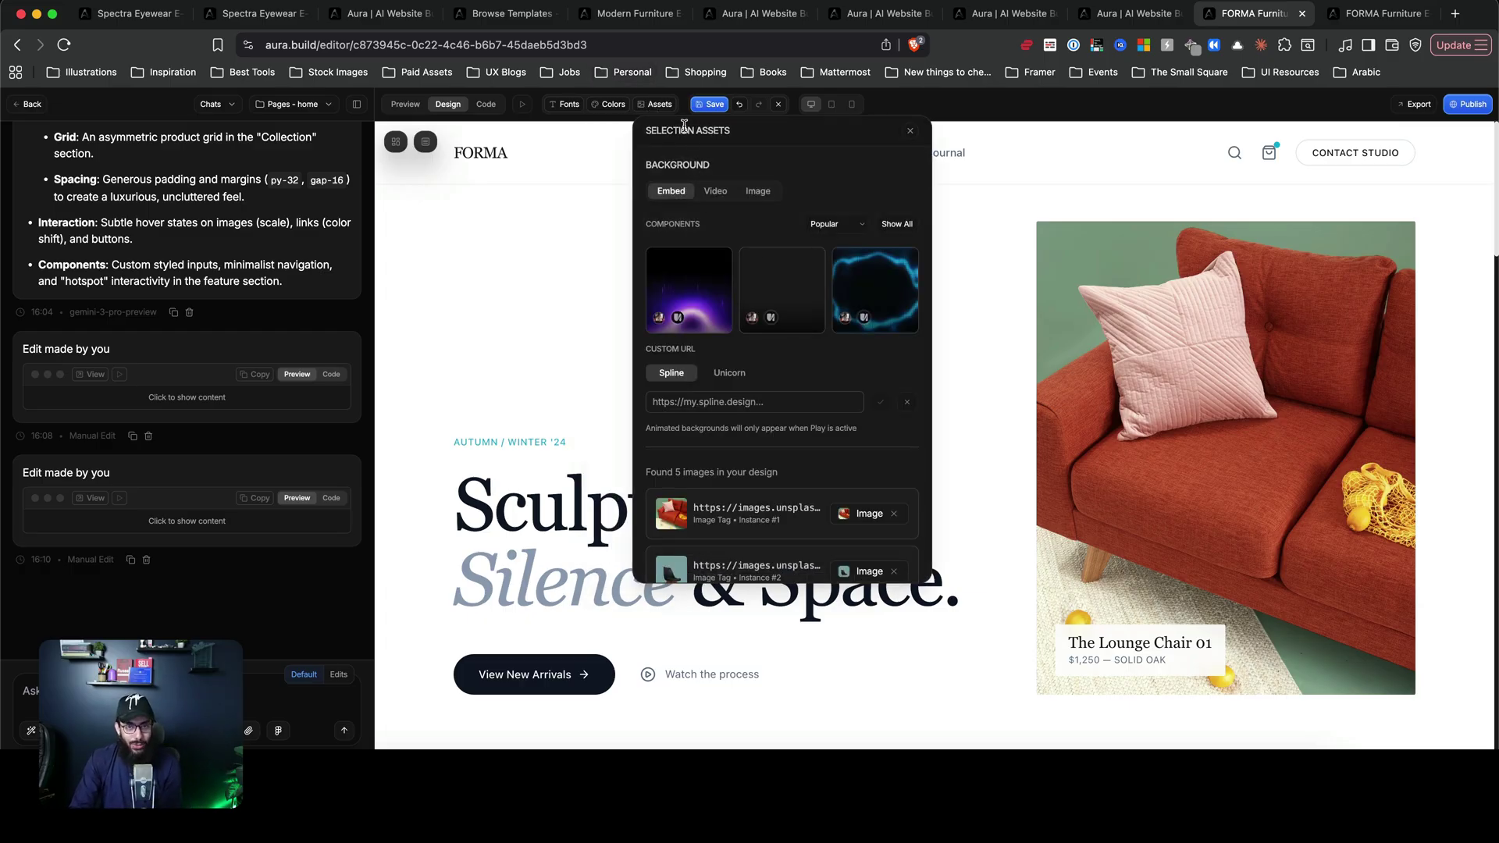
scroll(757, 296, down, 5)
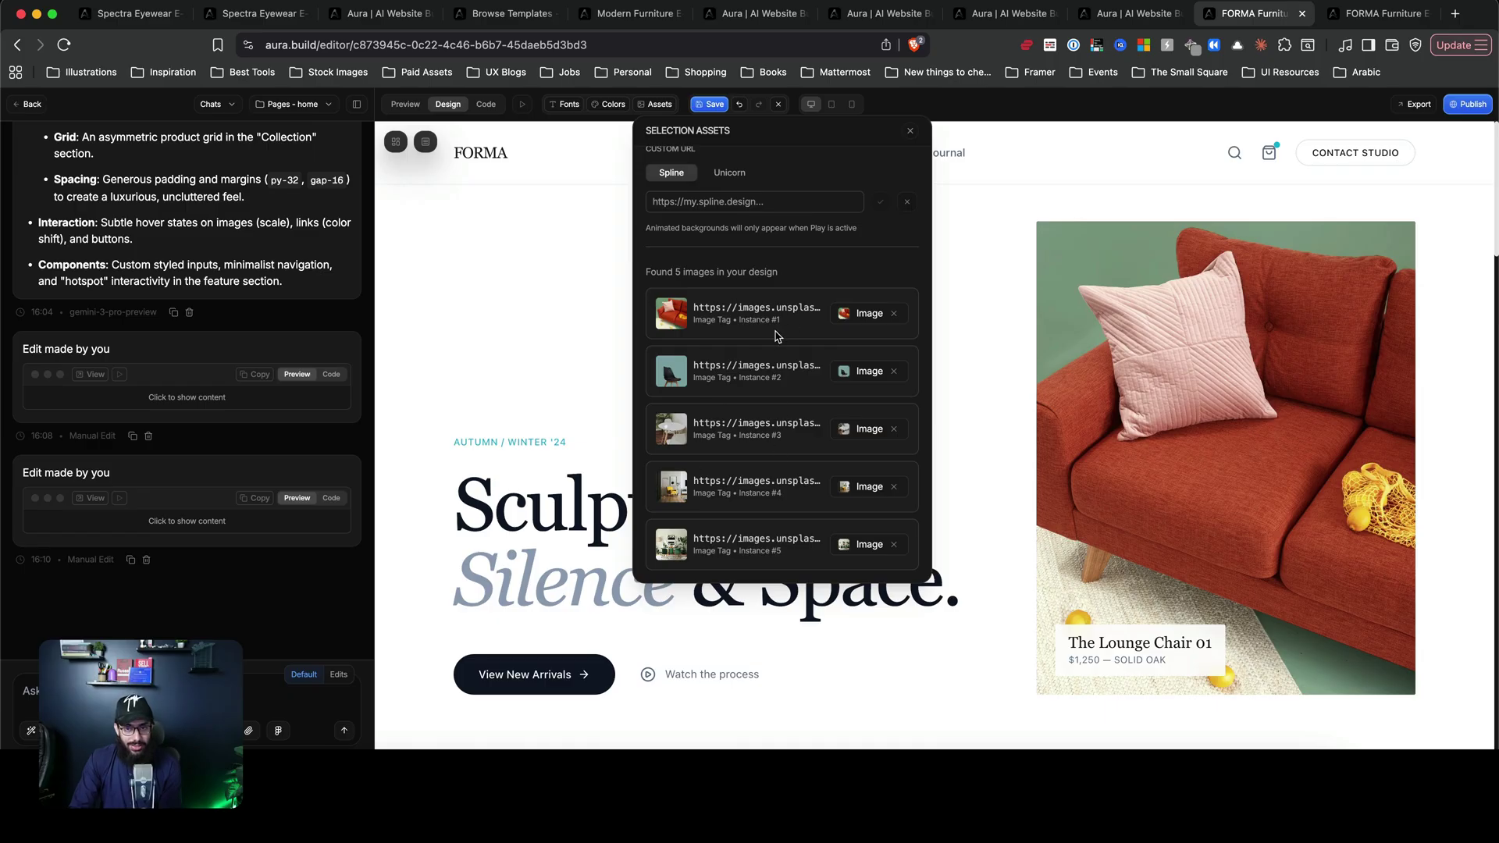
click(866, 314)
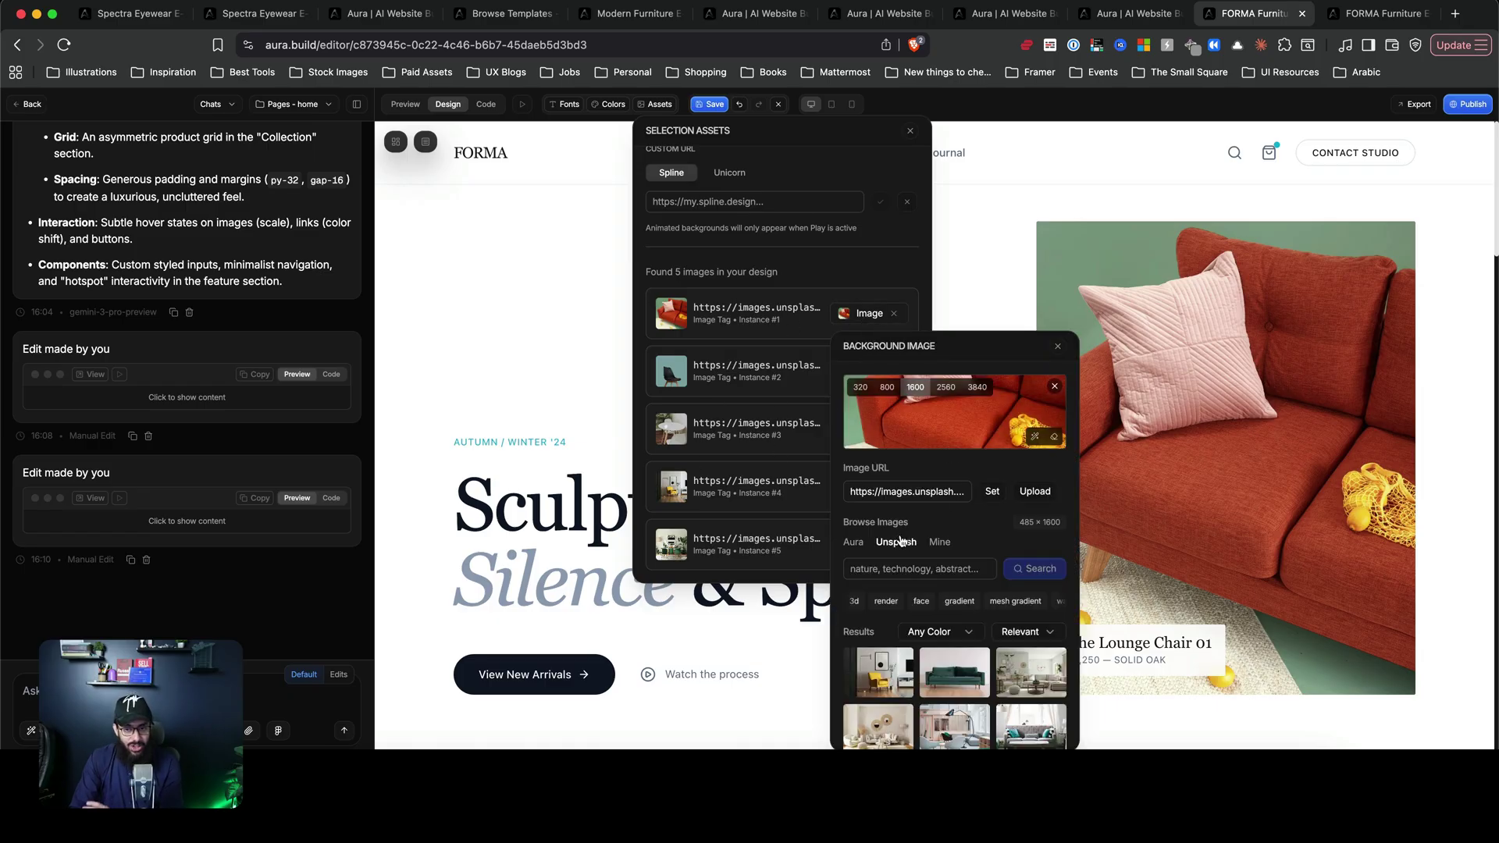
text(fur)
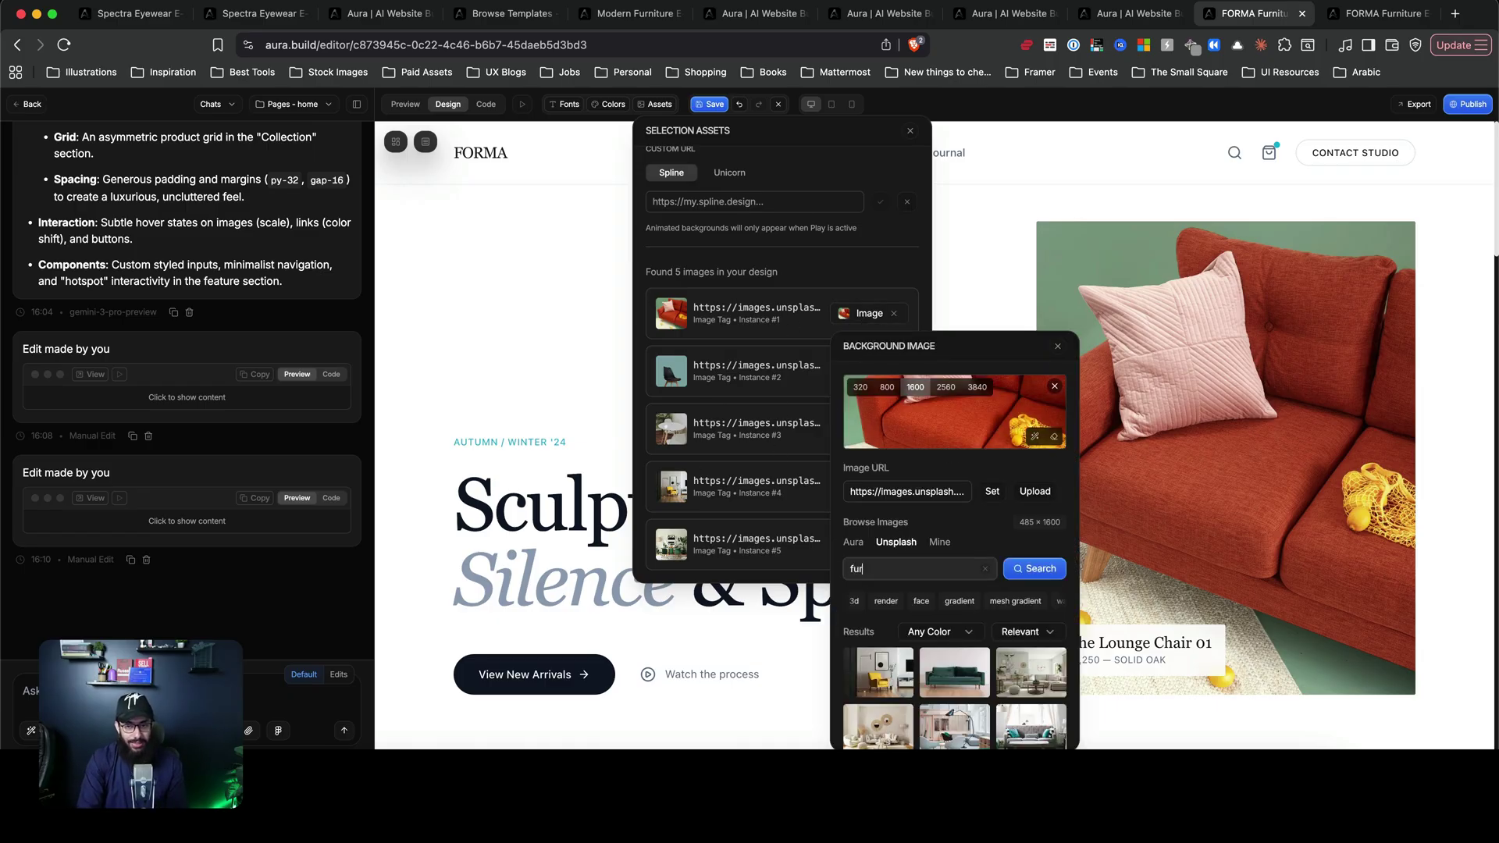
text(niture)
scroll(952, 624, down, 1)
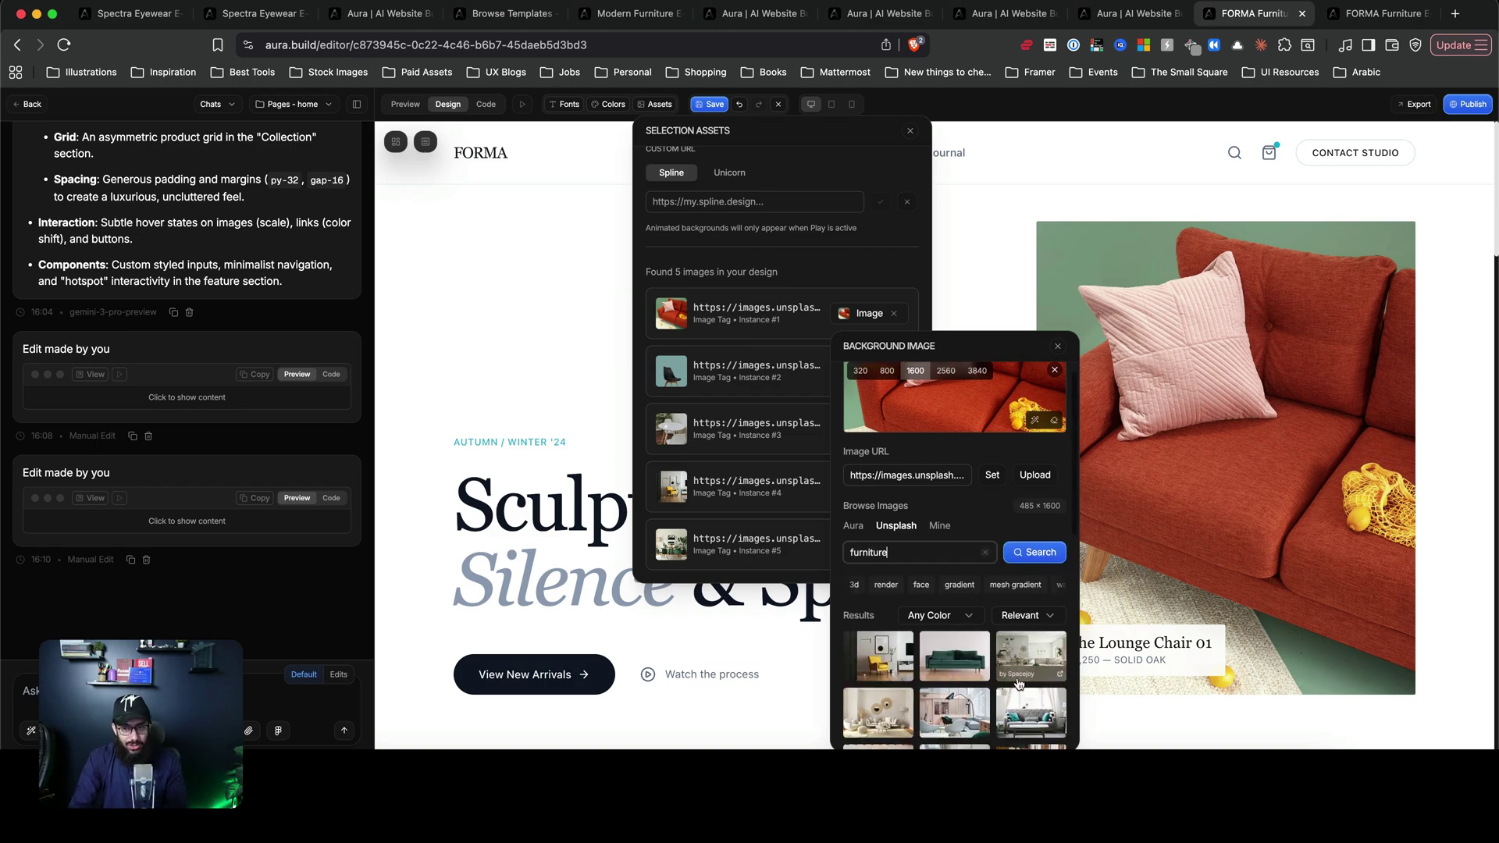
scroll(951, 672, down, 2)
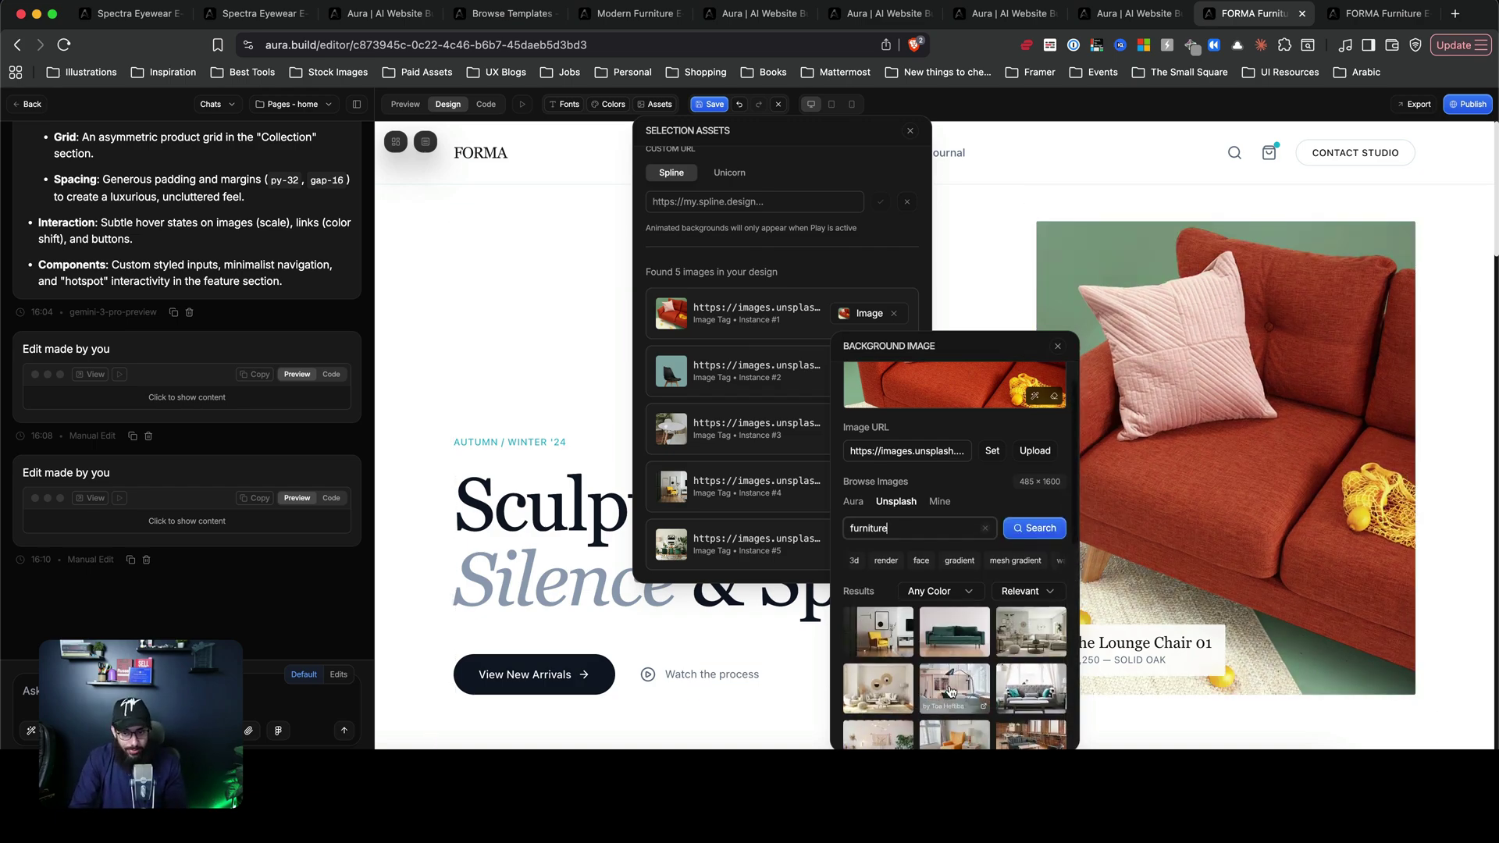
scroll(961, 671, down, 3)
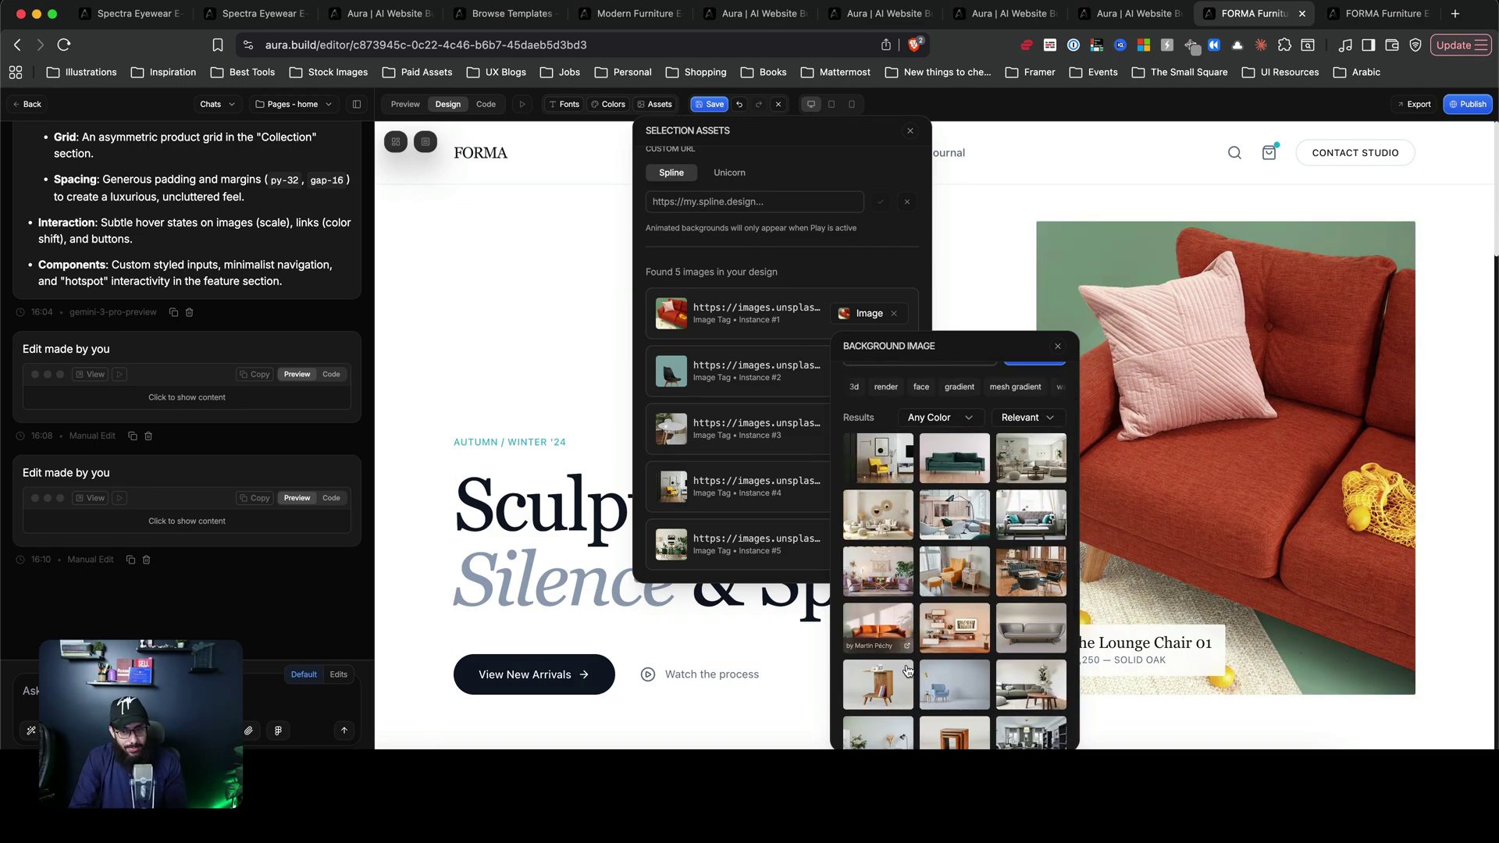
scroll(952, 648, down, 3)
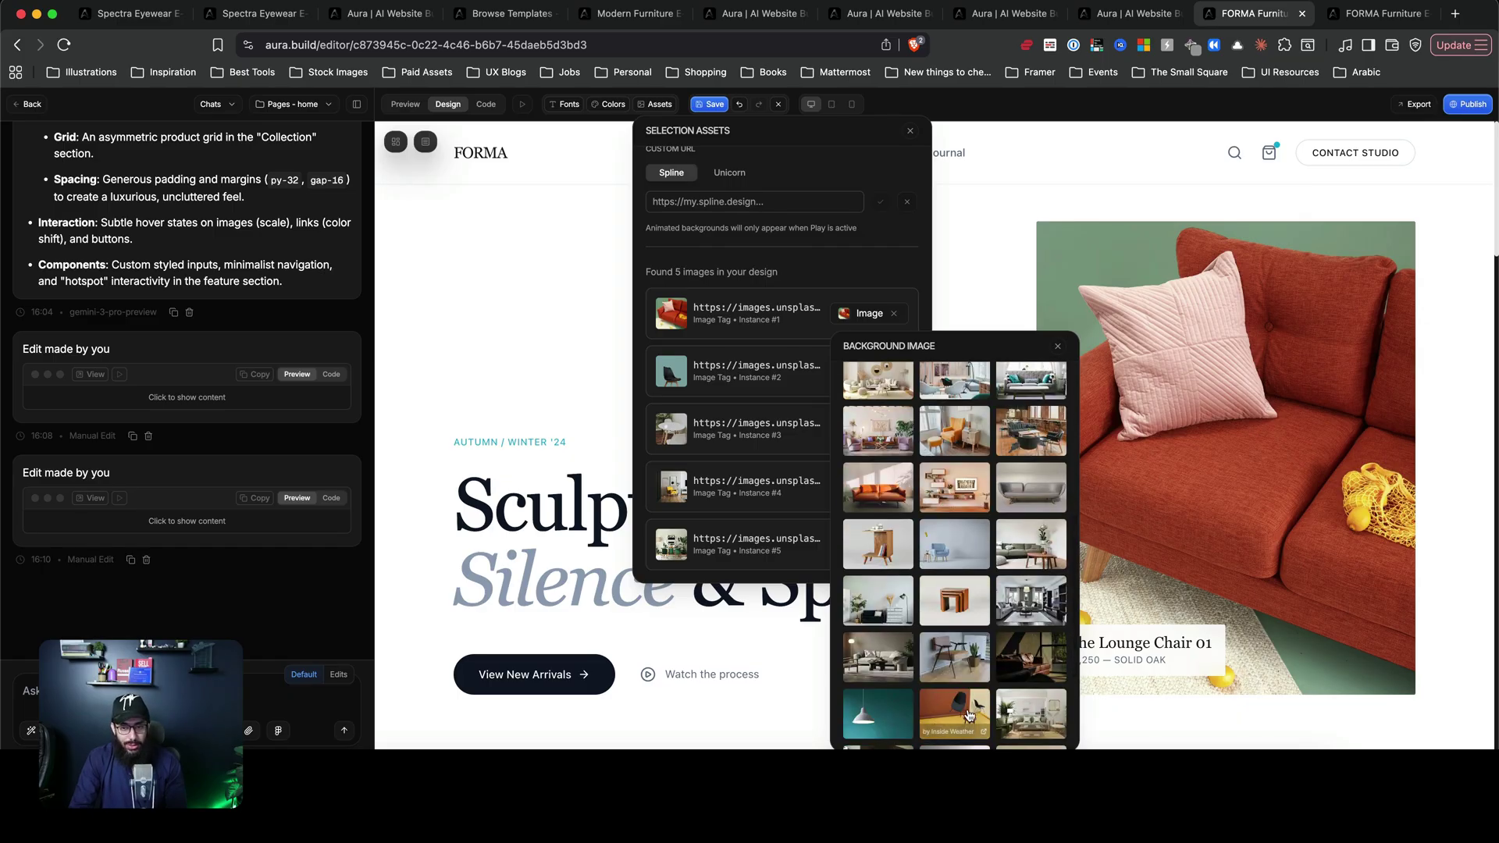
click(964, 717)
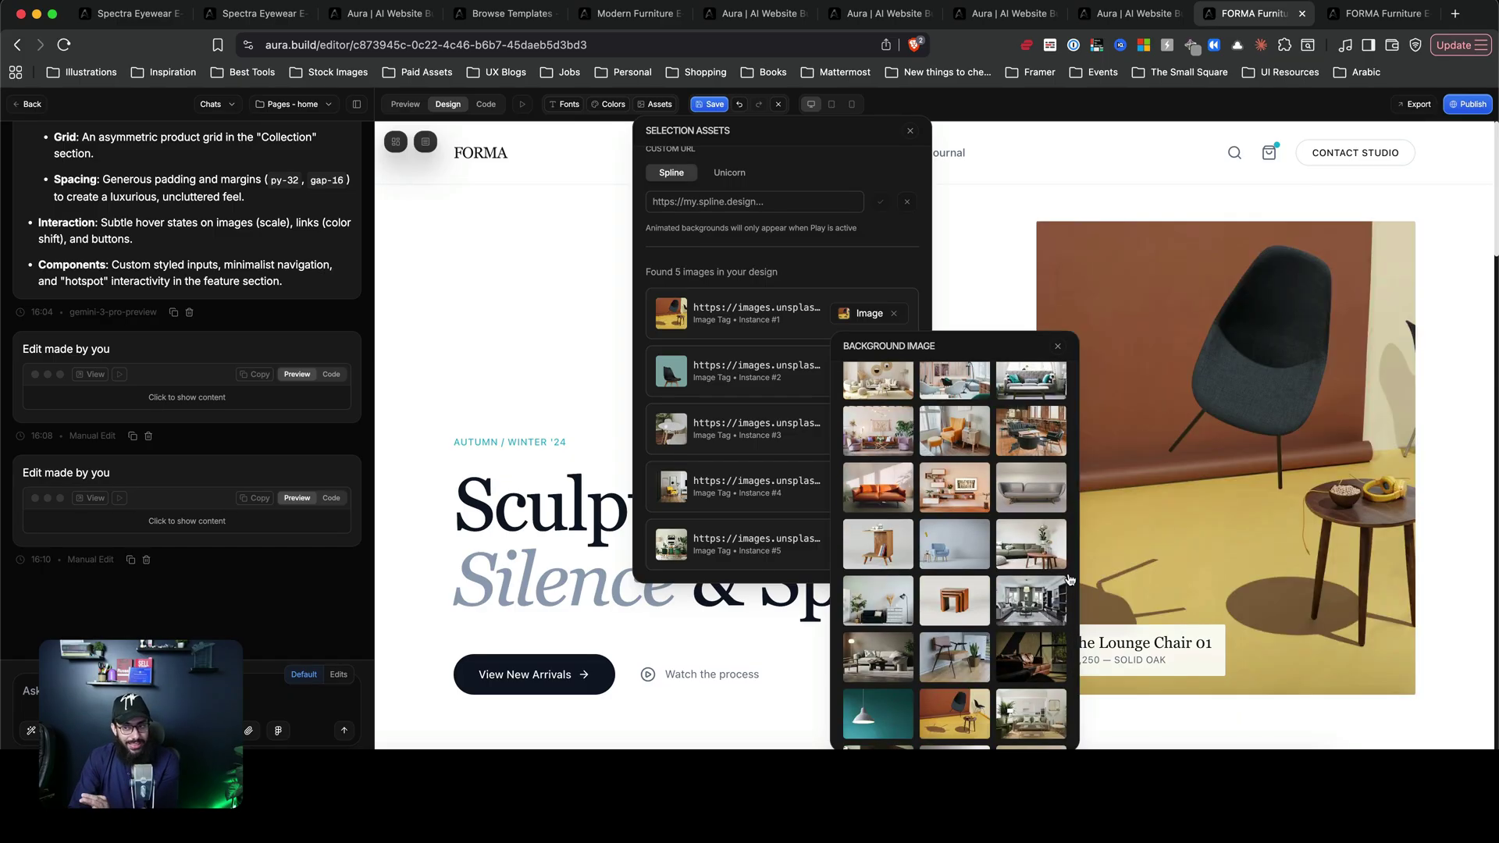
click(862, 278)
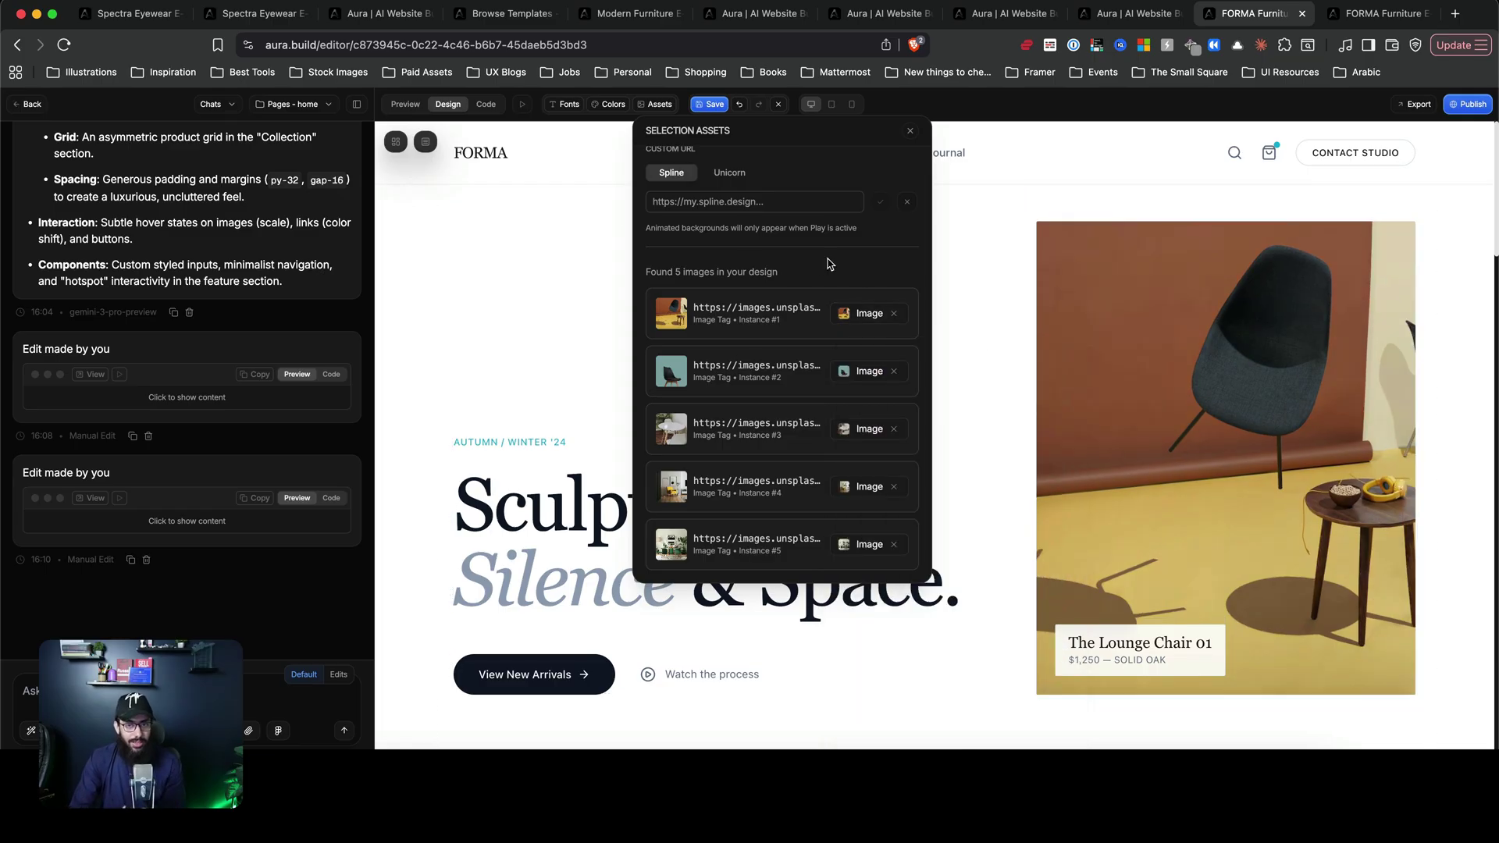
- Page through all Embed background components to page 6 and apply the teal animated background
scroll(788, 217, up, 5)
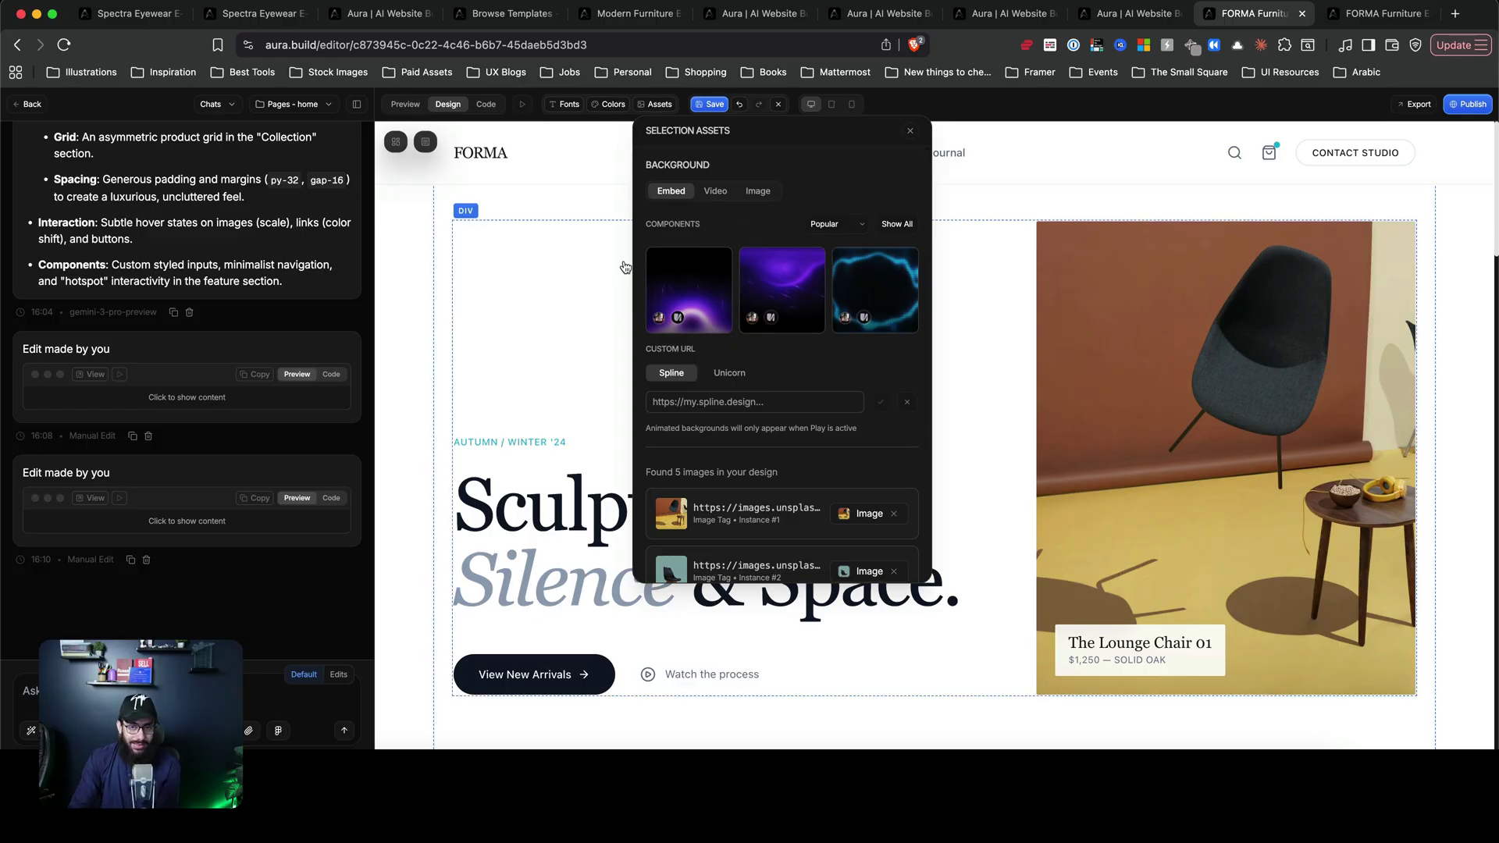
click(903, 225)
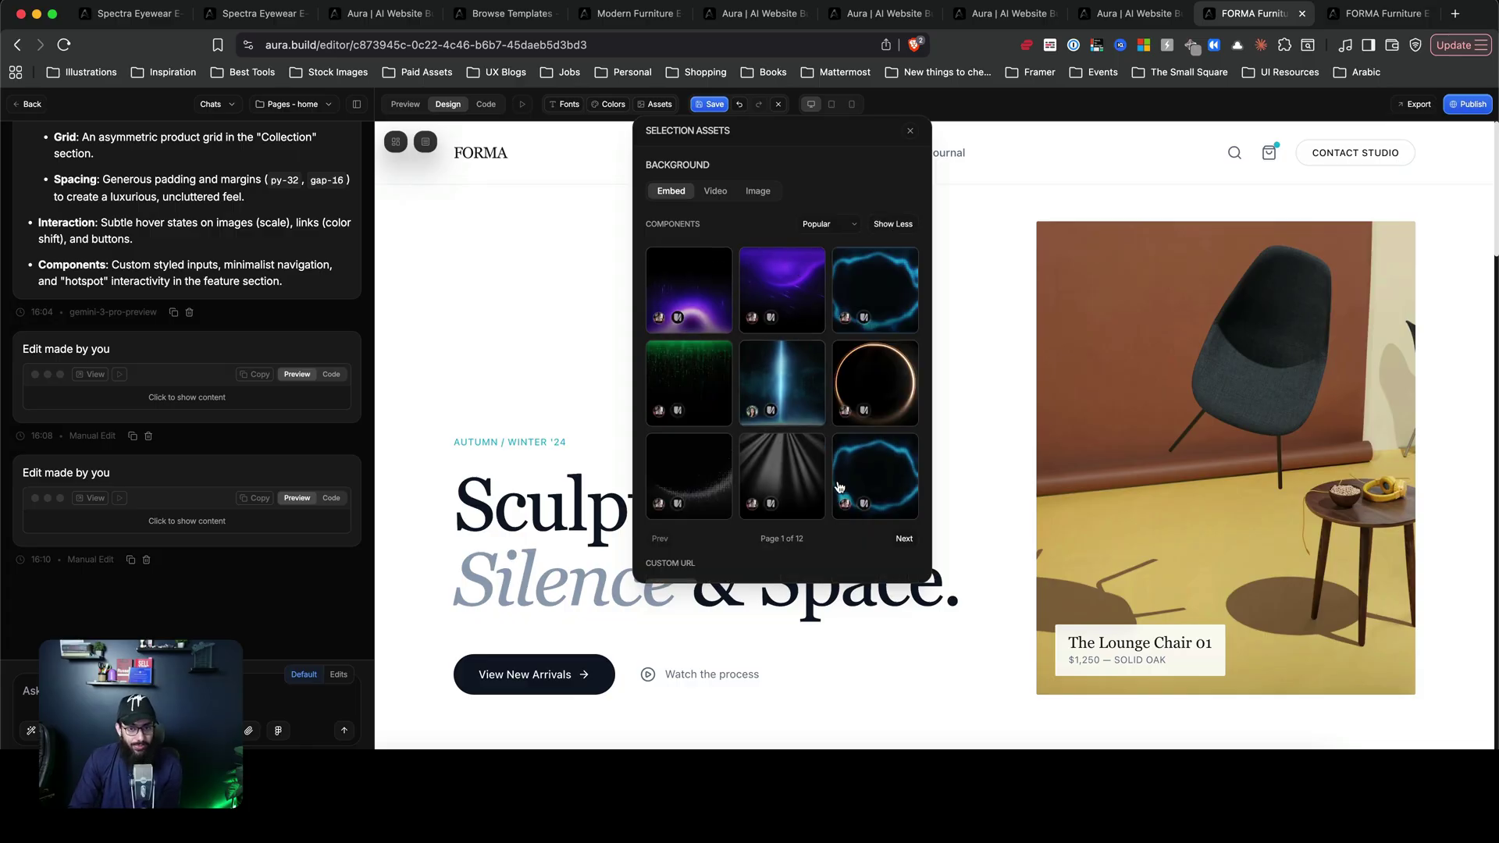
scroll(839, 487, down, 1)
click(899, 509)
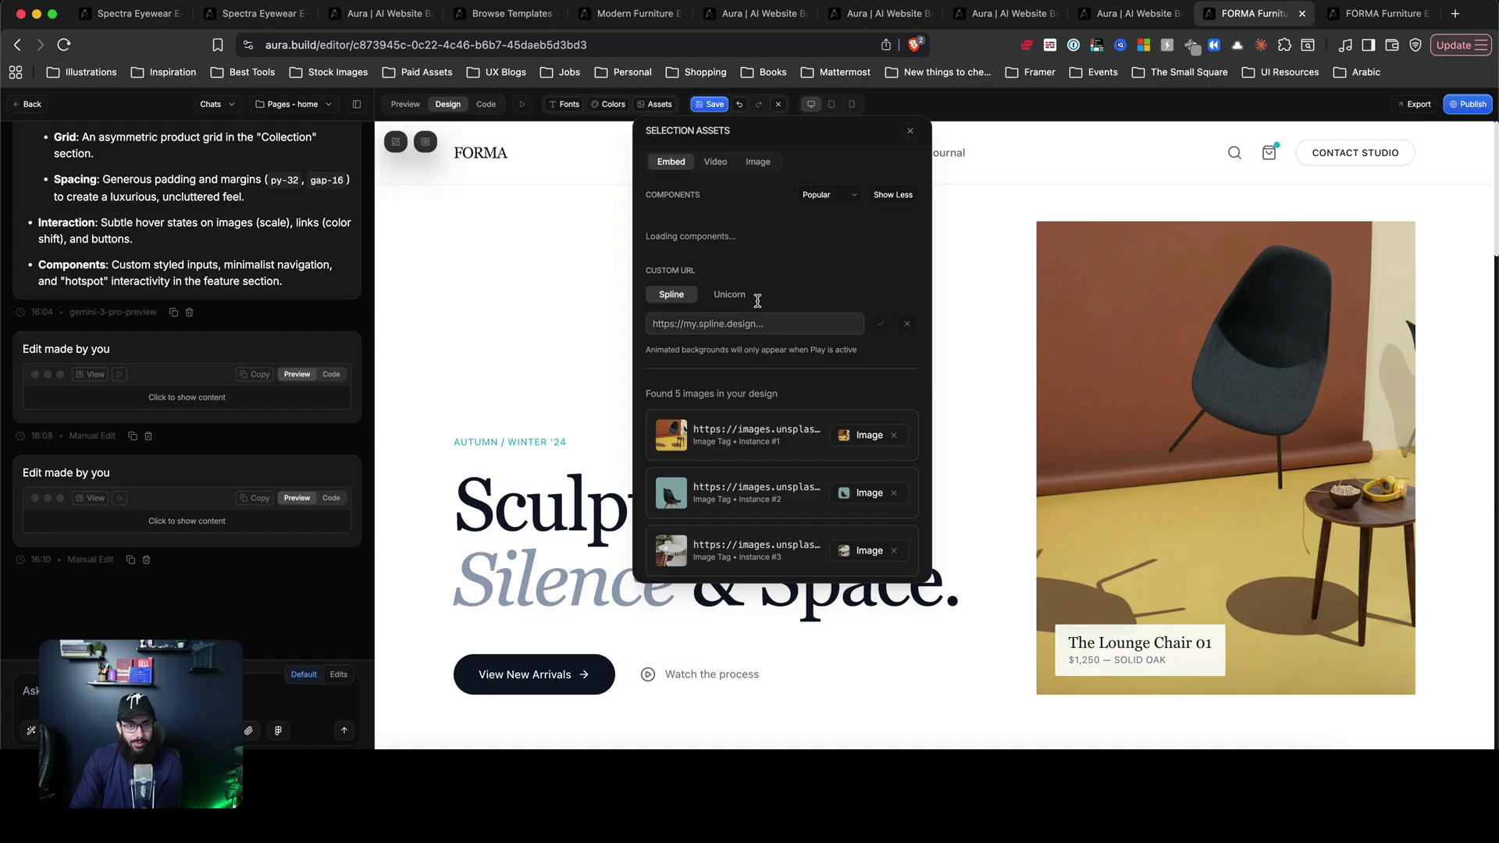
scroll(842, 372, down, 3)
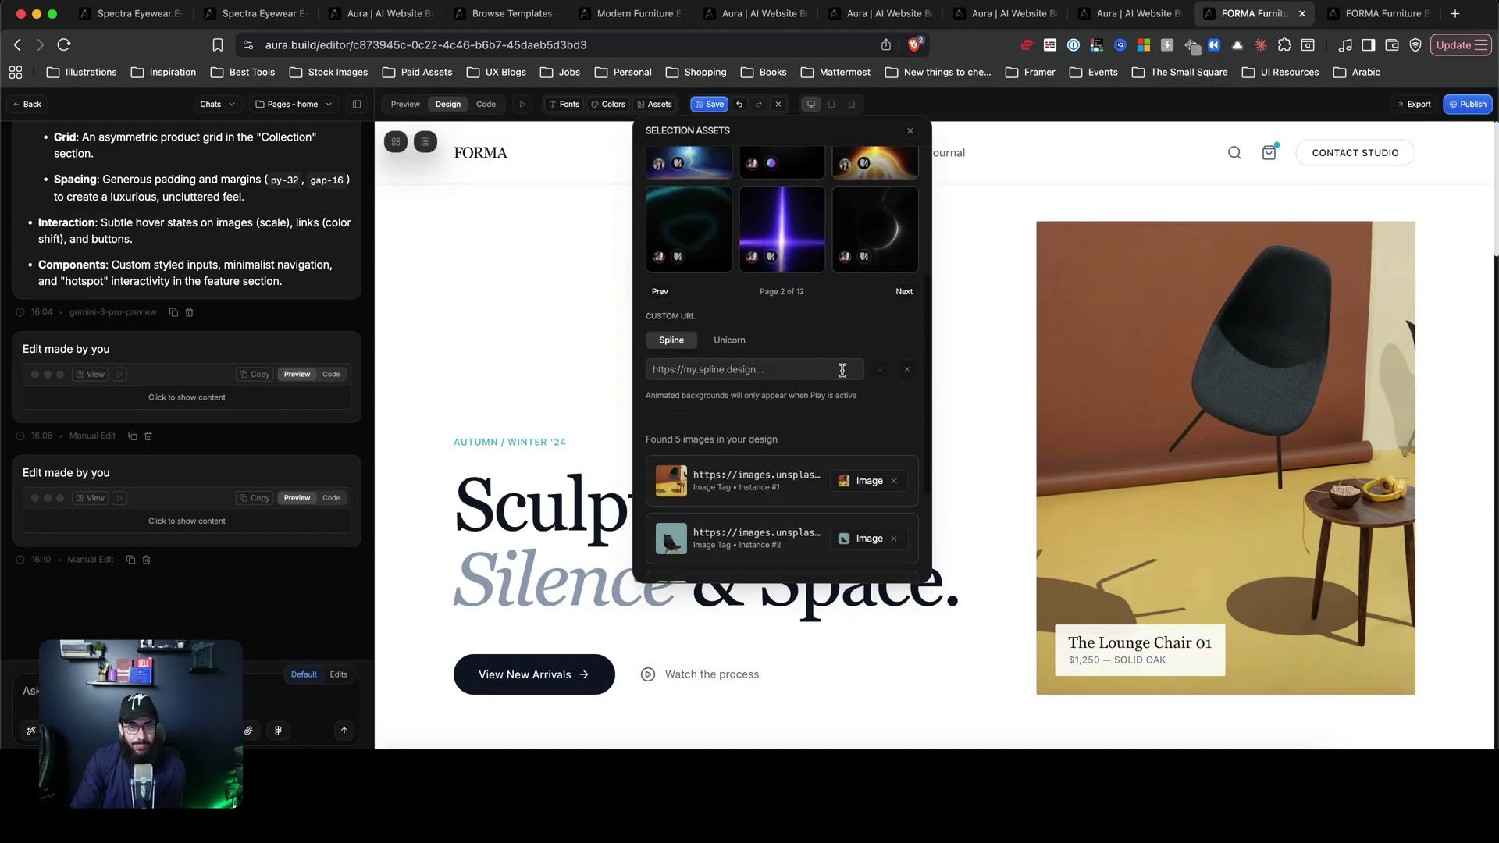
click(907, 299)
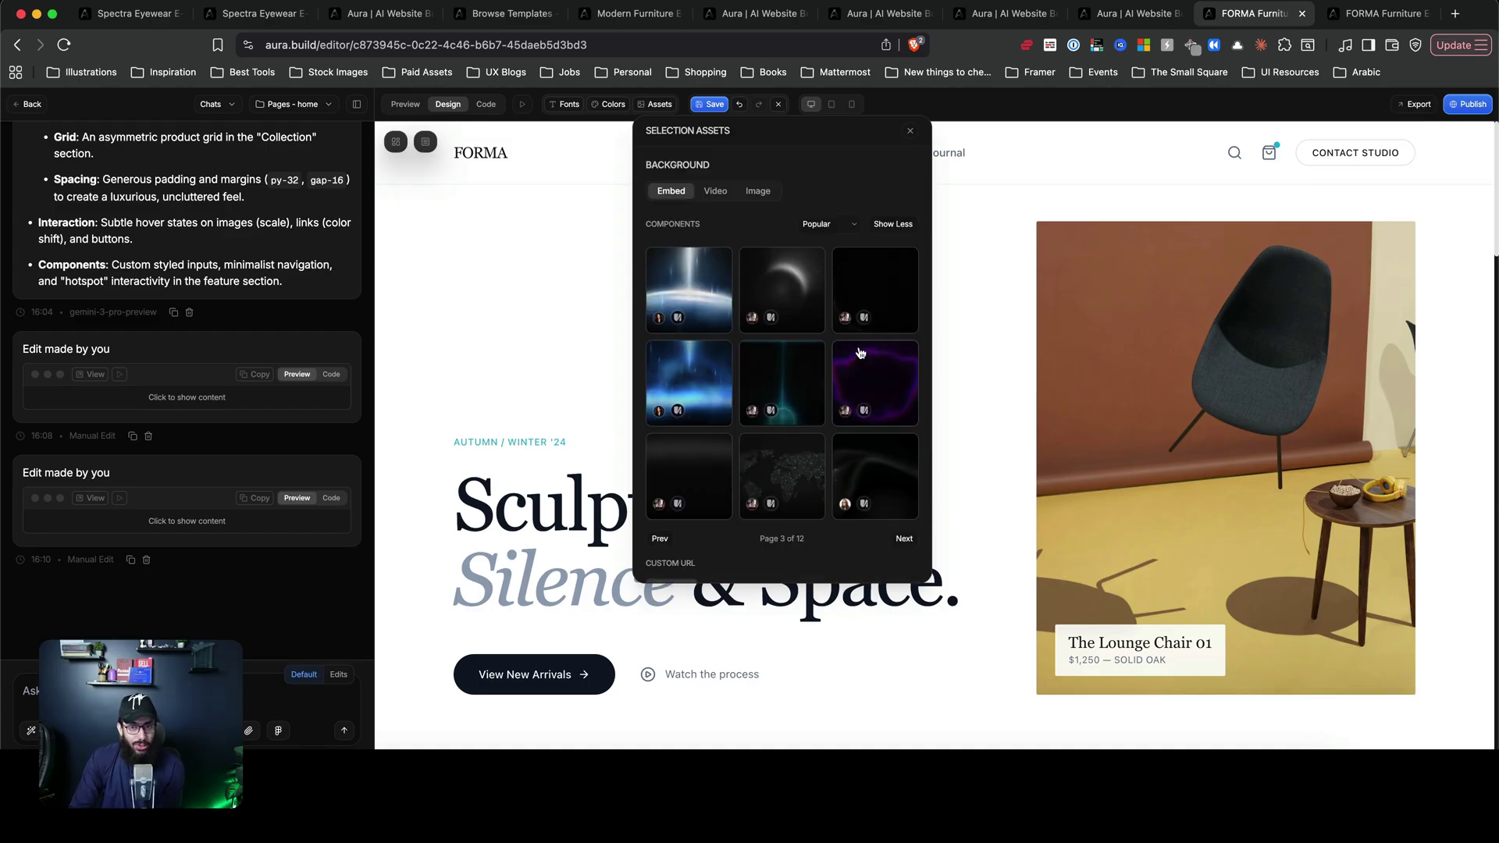
scroll(863, 437, down, 1)
click(904, 511)
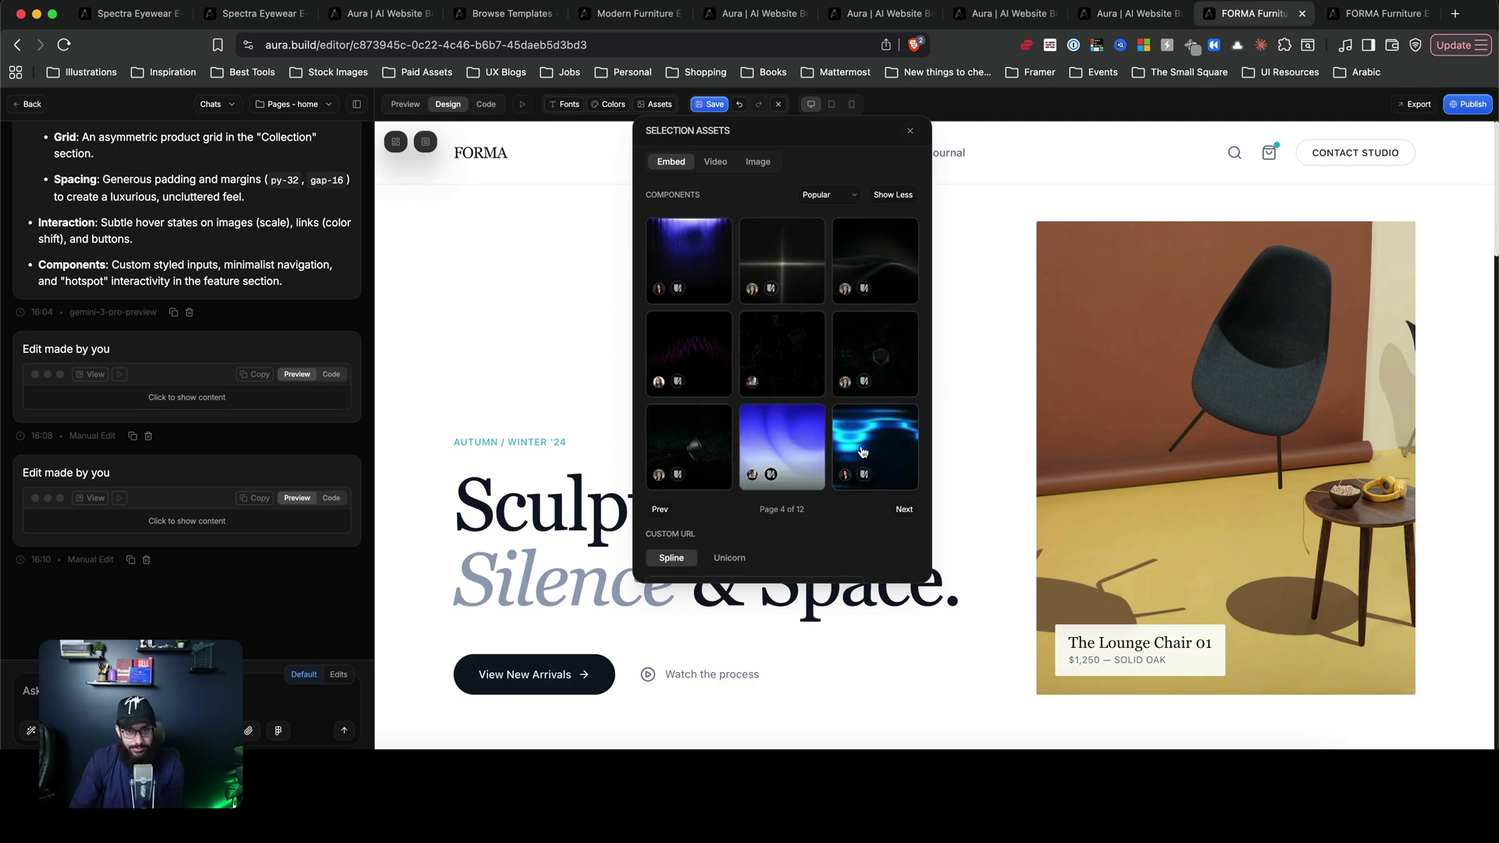
scroll(863, 448, down, 2)
scroll(898, 500, up, 3)
click(904, 520)
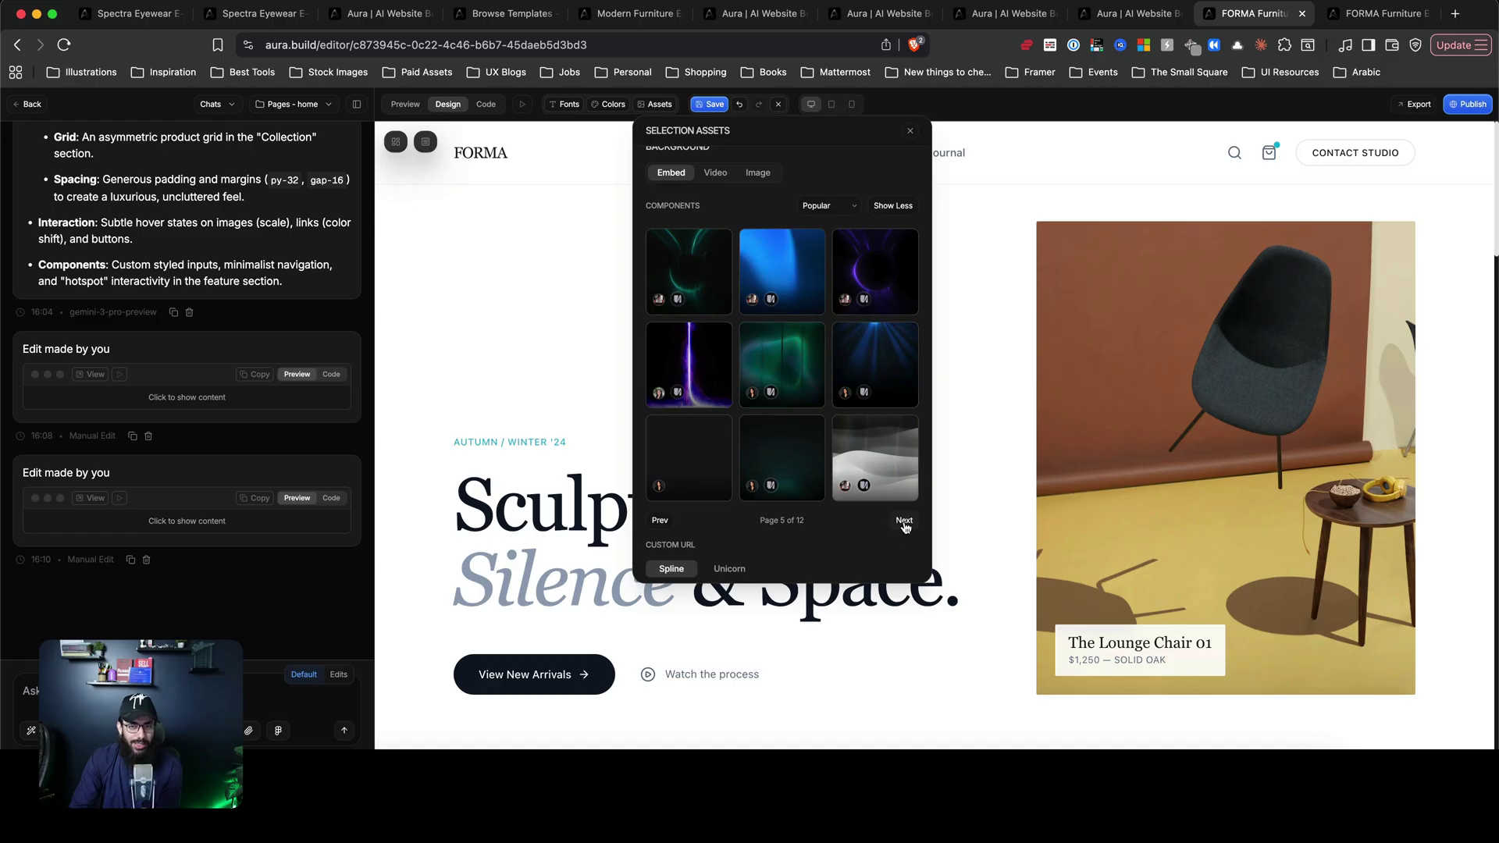
click(904, 521)
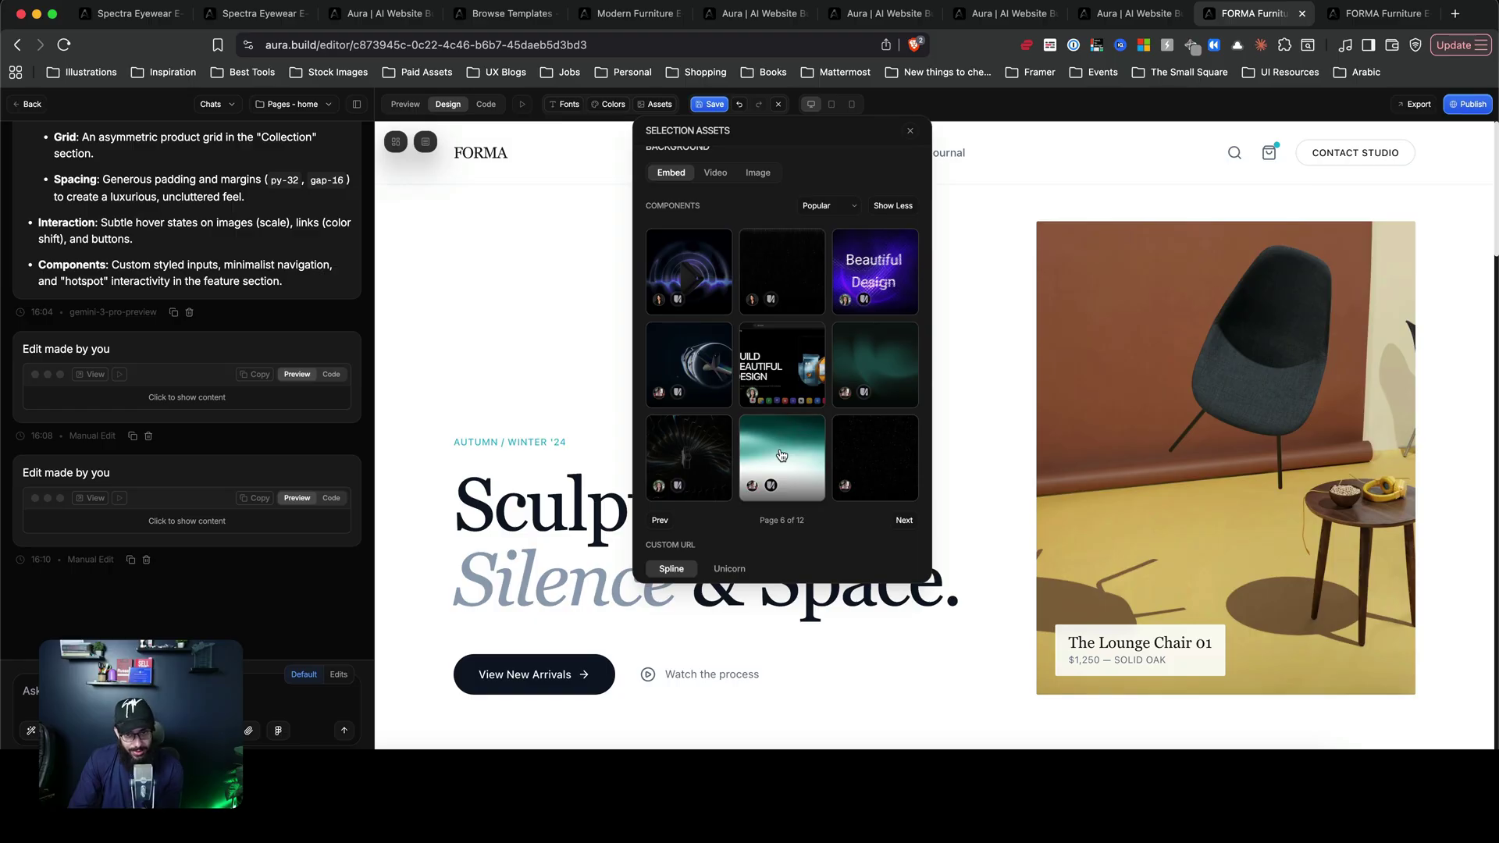
click(781, 455)
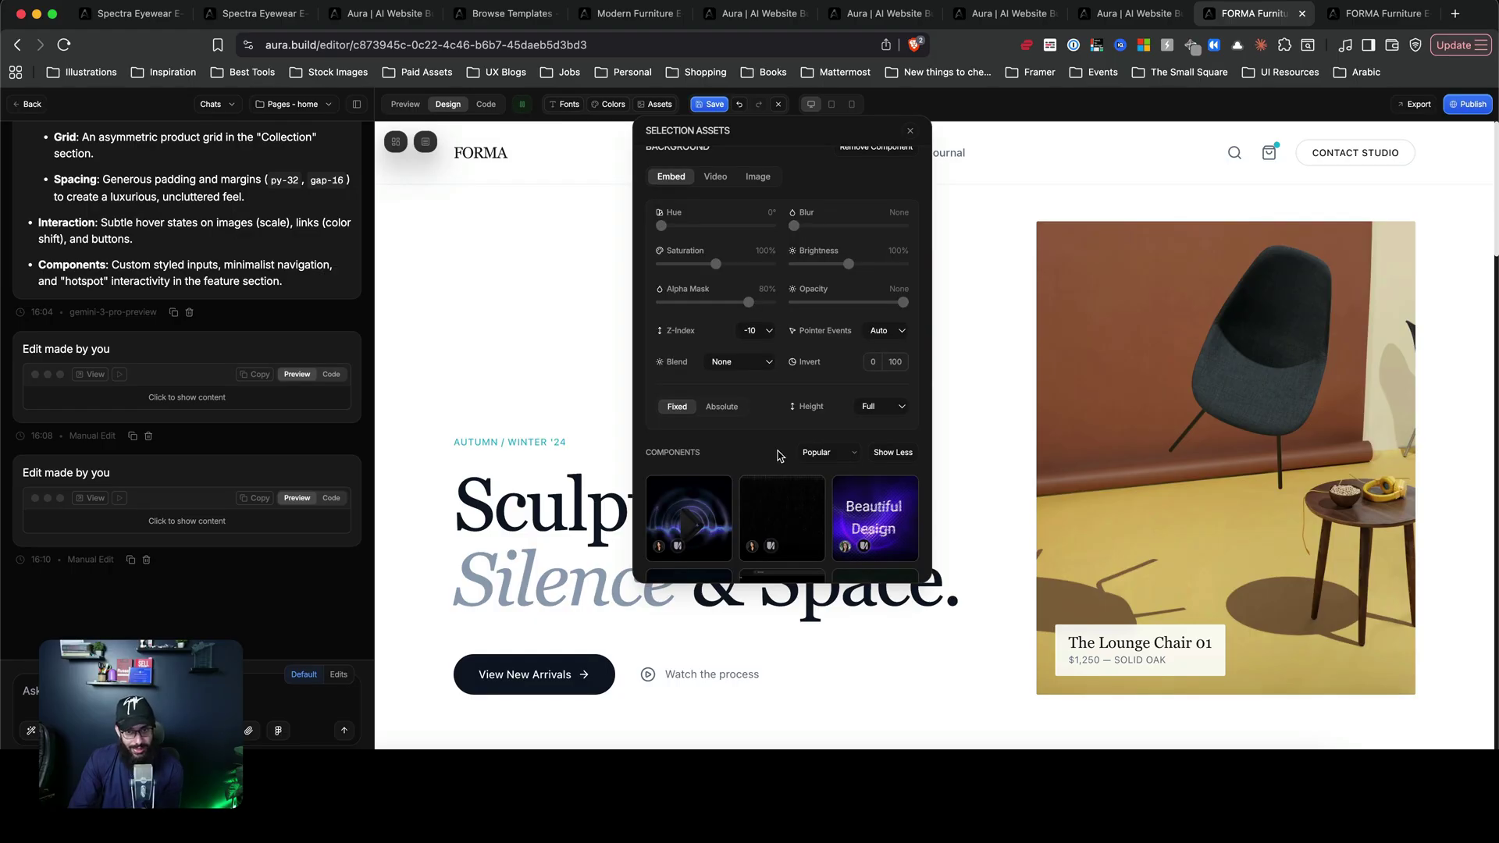
- Make the animated background scroll with the page instead of staying fixed
scroll(779, 468, down, 5)
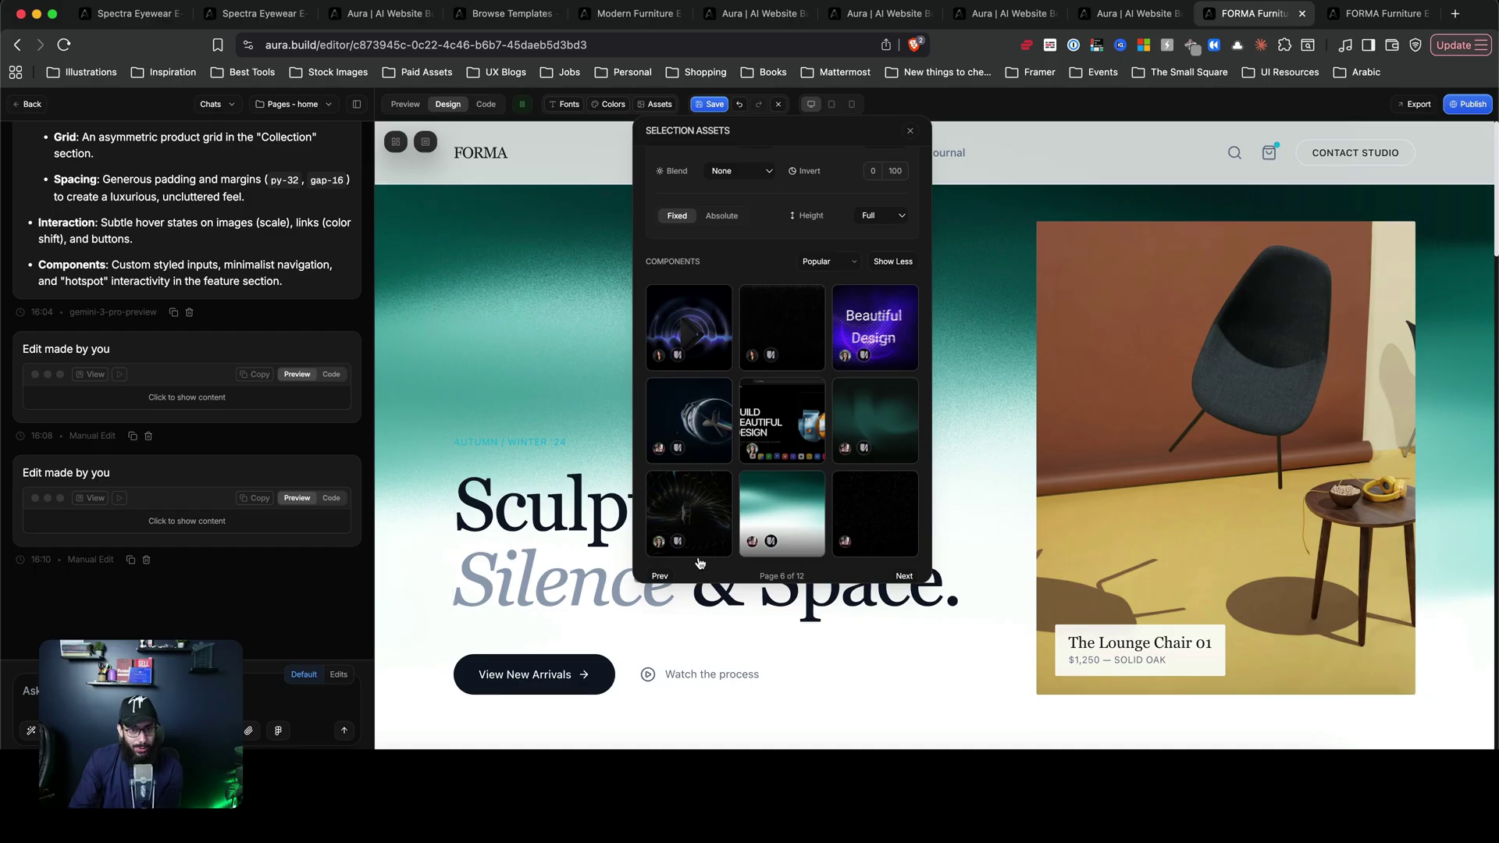
scroll(833, 398, up, 4)
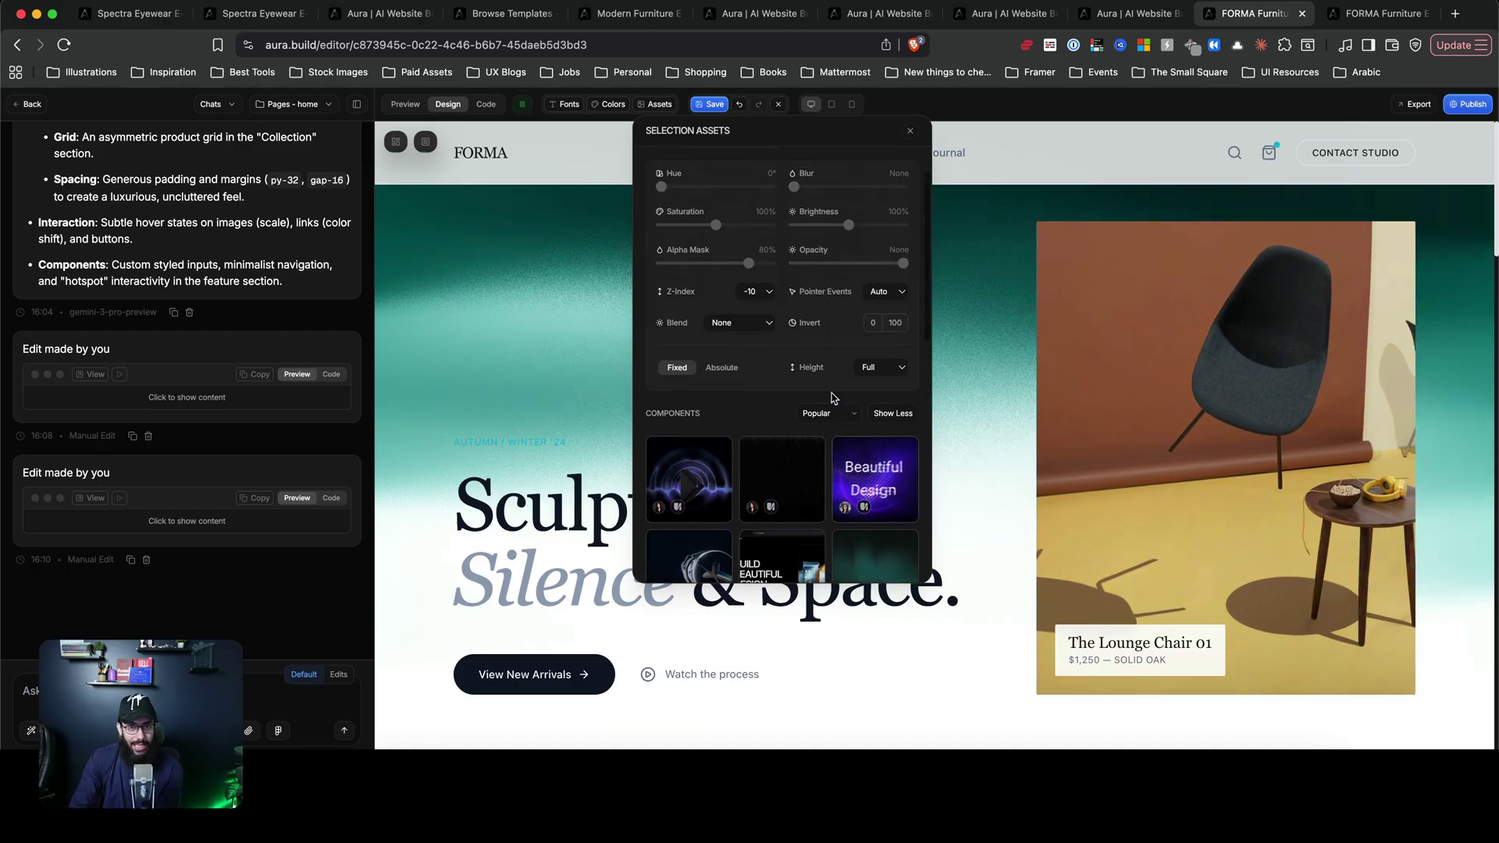
scroll(833, 399, up, 2)
scroll(1001, 330, down, 15)
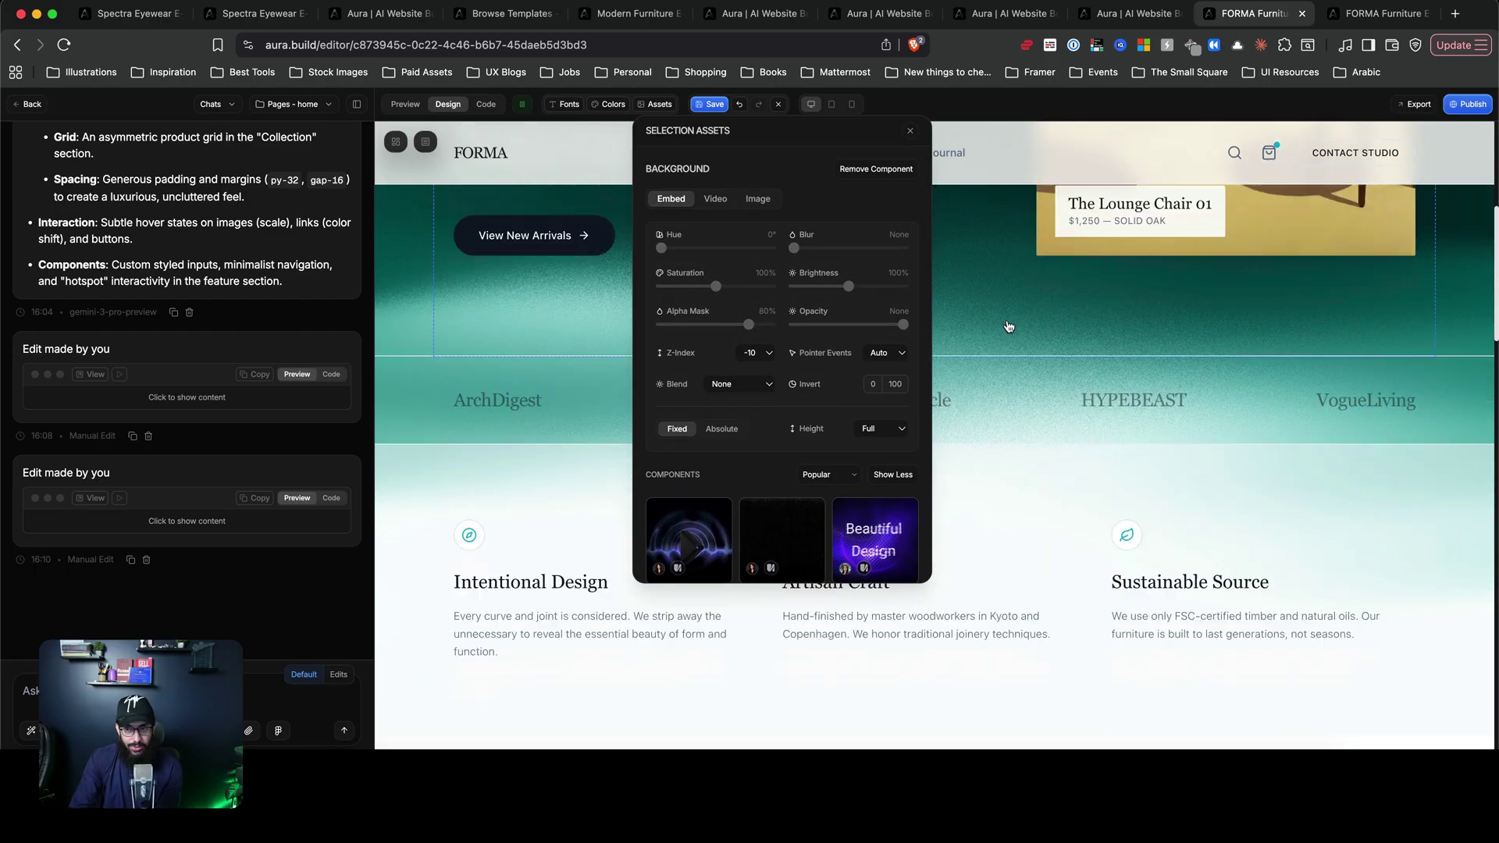
scroll(1094, 538, up, 15)
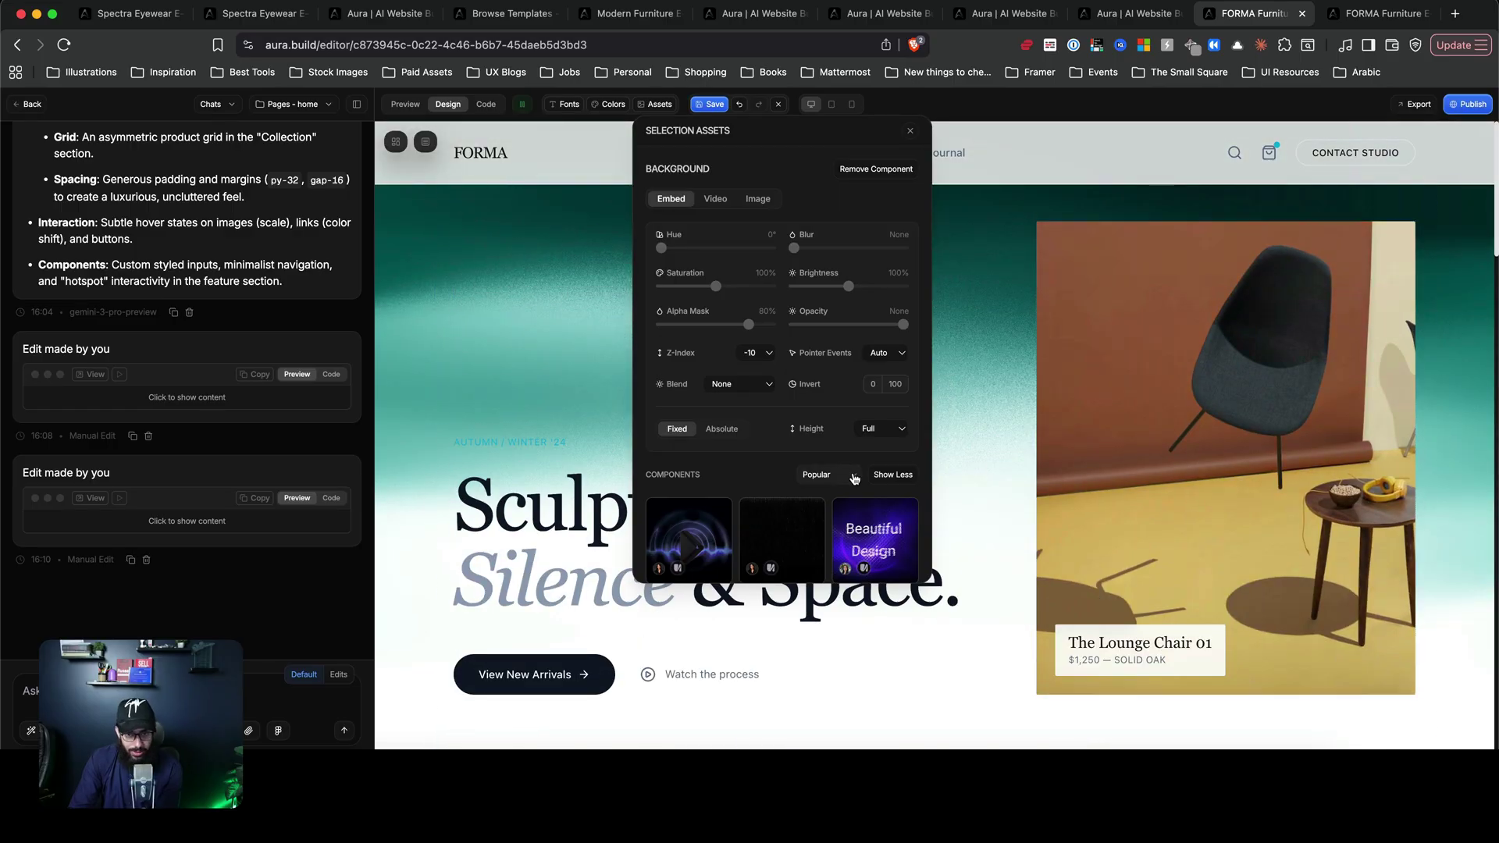
click(725, 431)
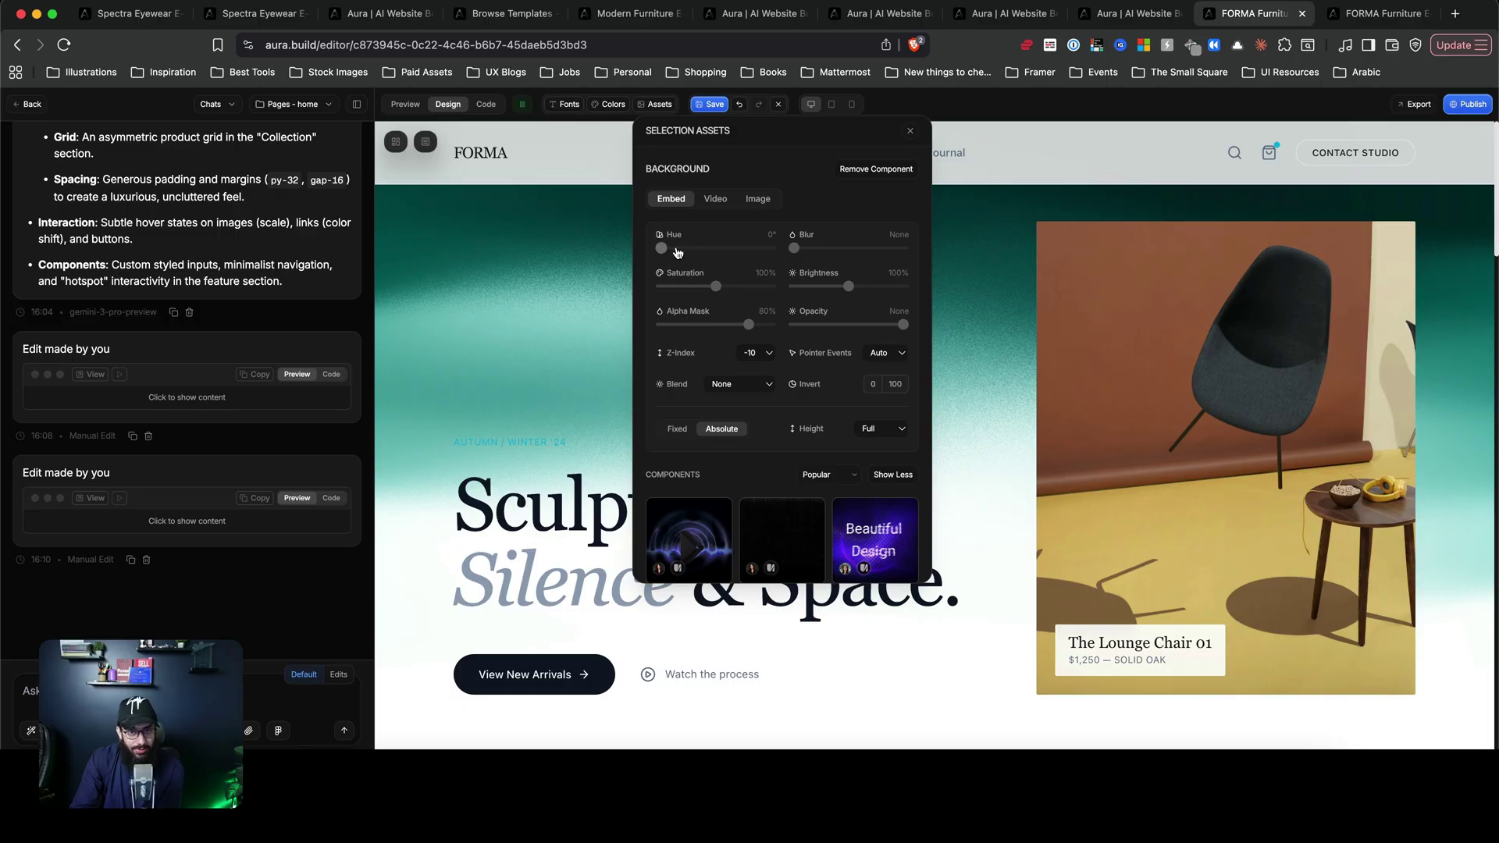
- Set the background hue to 15° and lower its opacity to 50%
drag(678, 252, 736, 255)
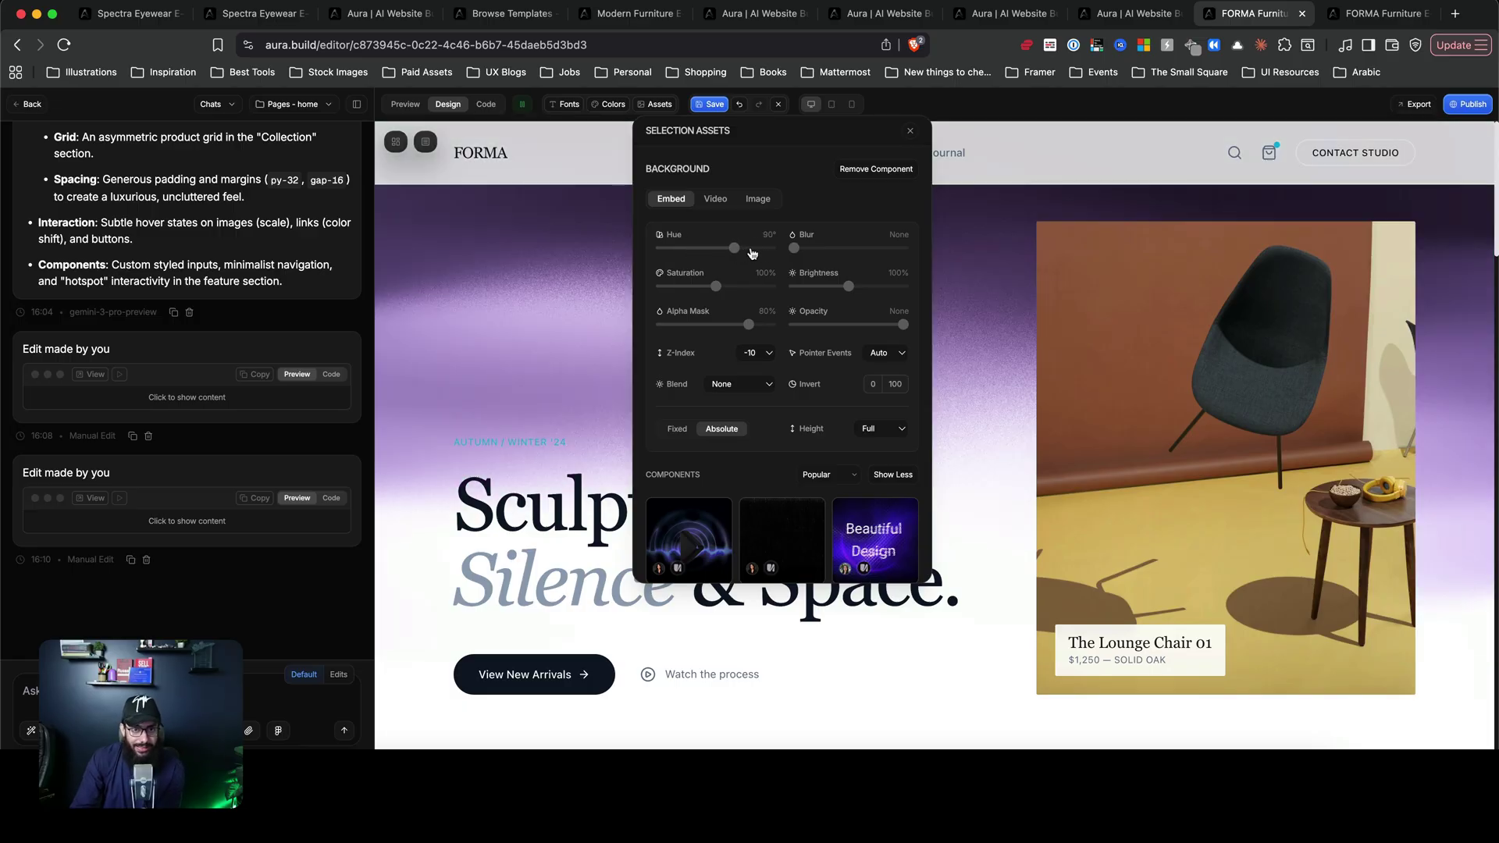
click(763, 250)
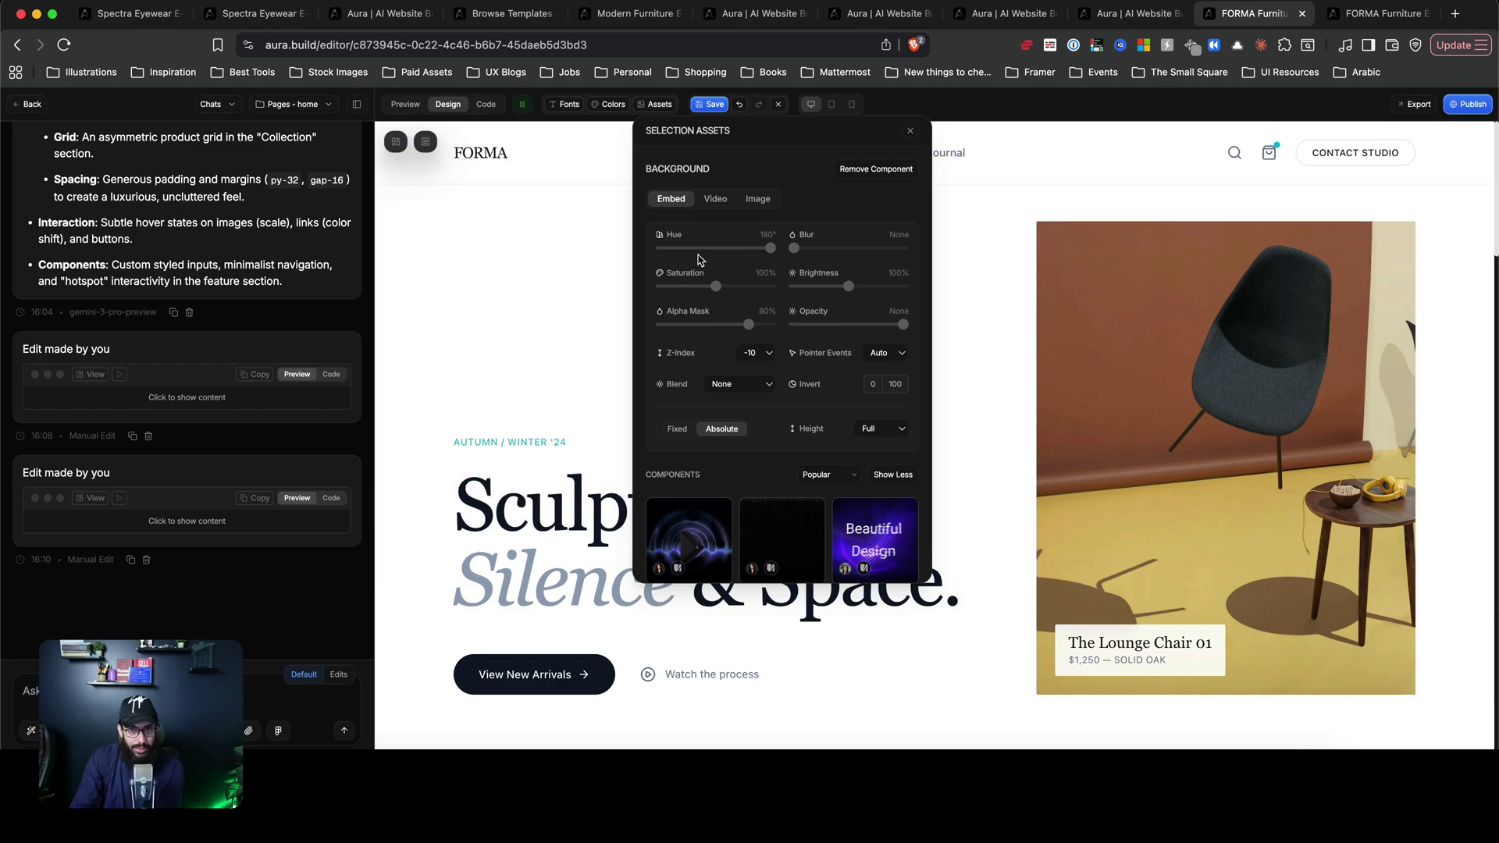
click(750, 249)
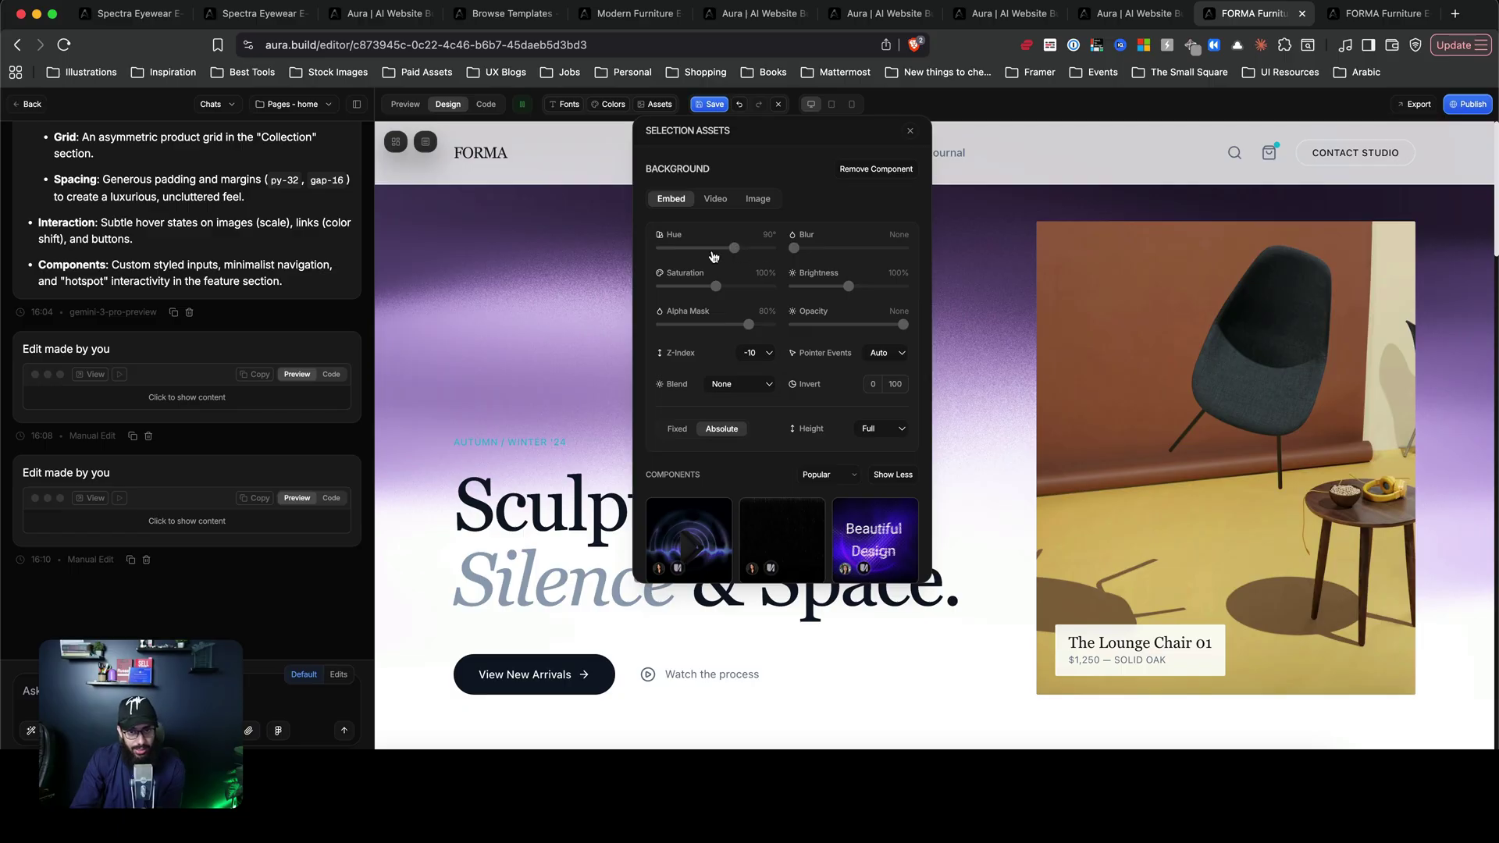
click(712, 250)
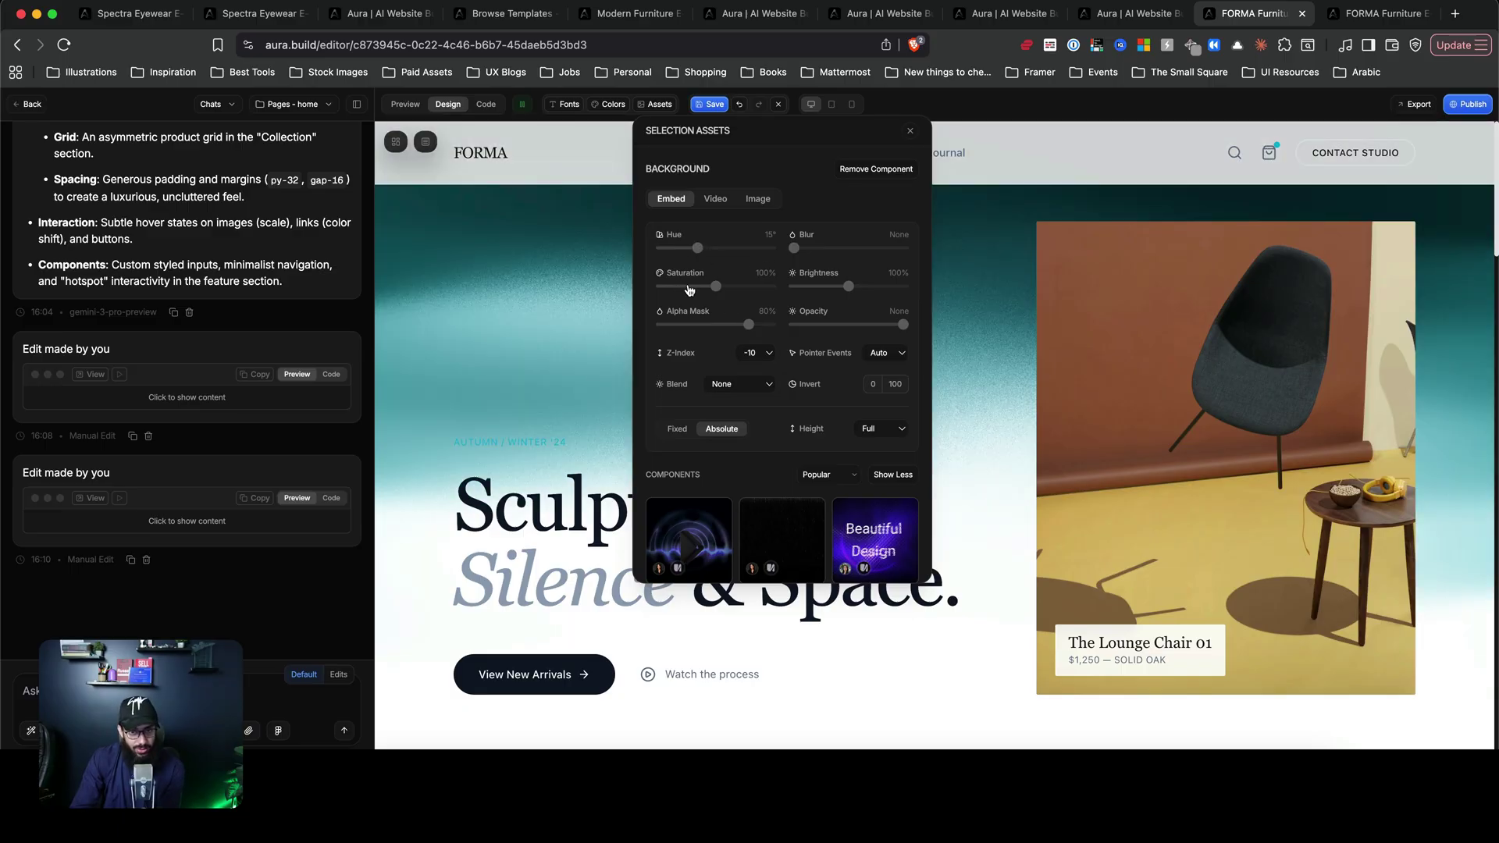
click(817, 325)
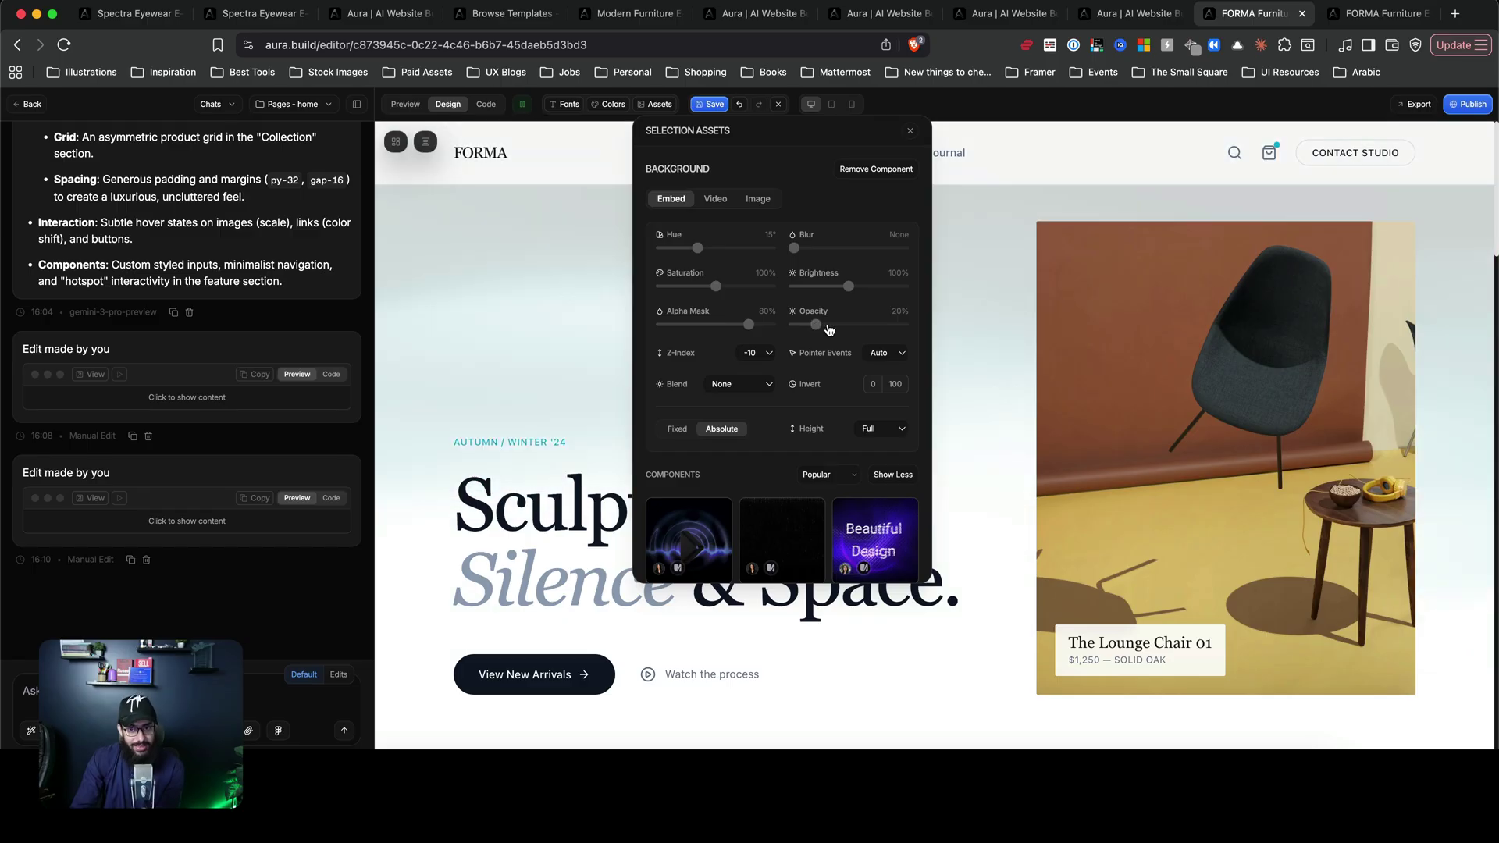
click(838, 326)
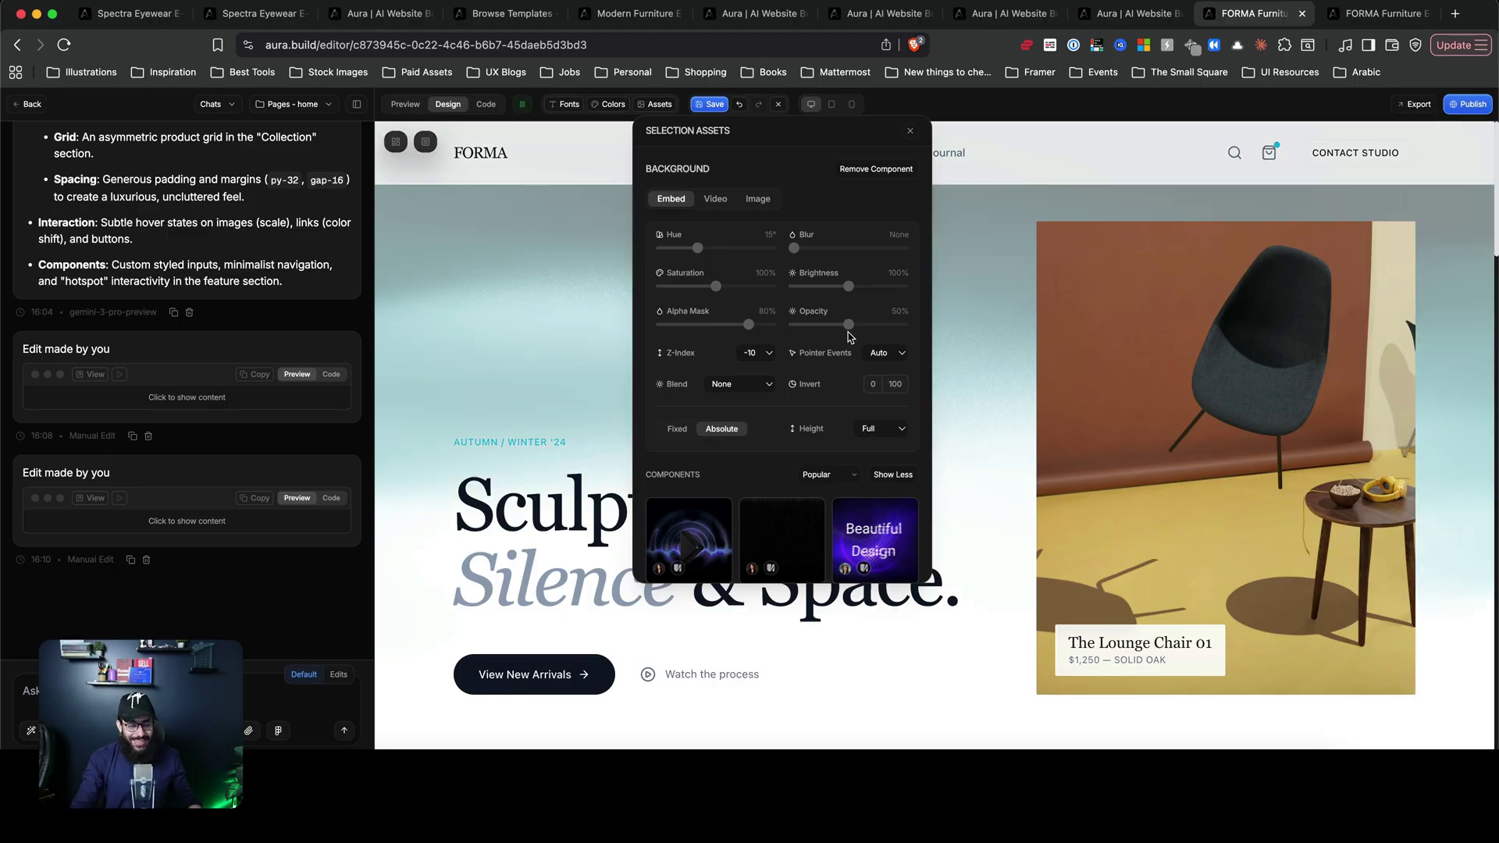
click(1062, 266)
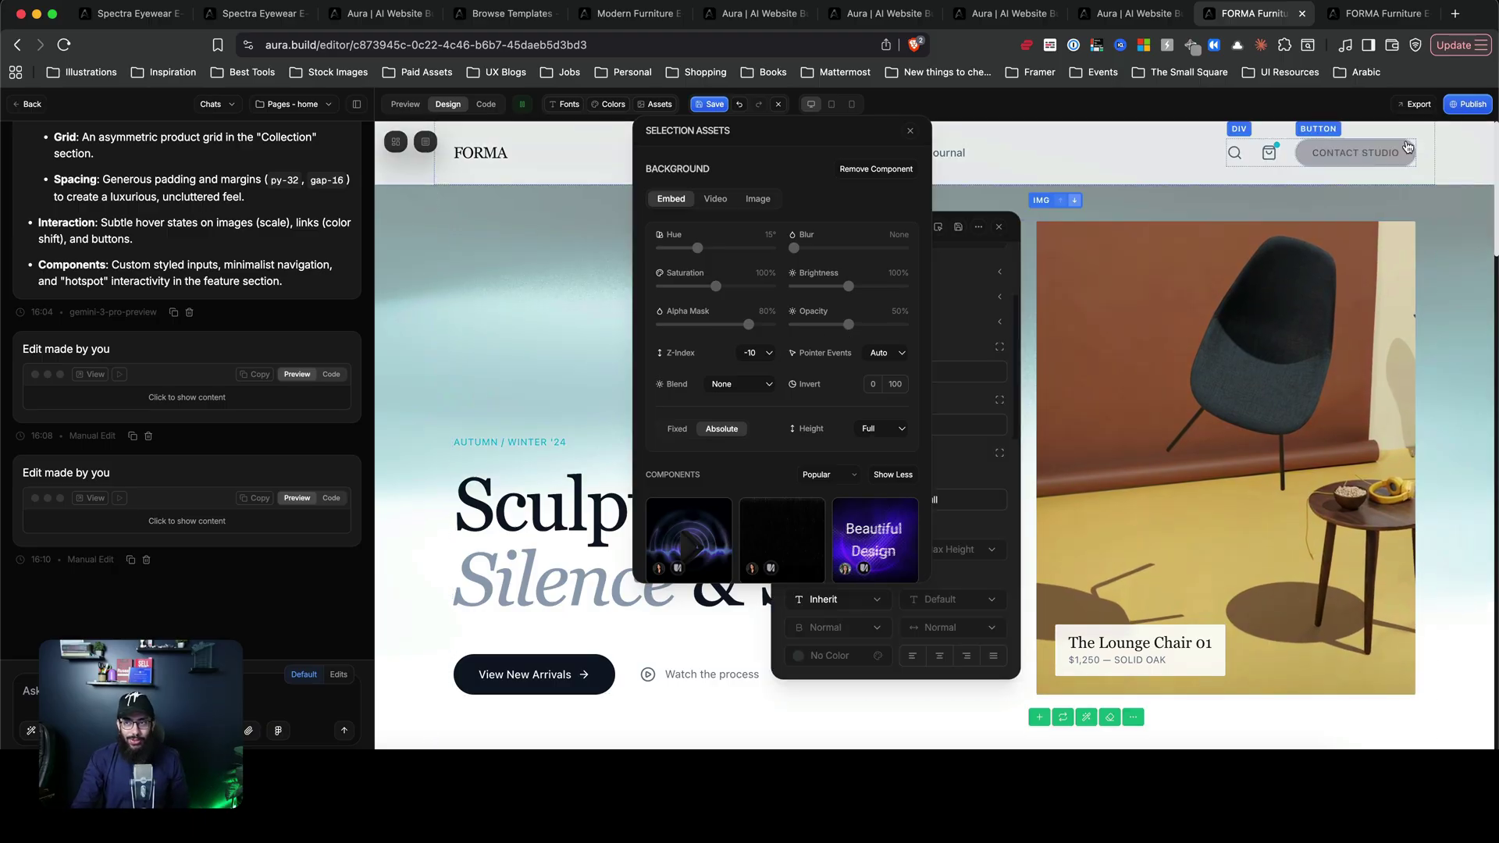
- Republish the updated FORMA design at forma-furniture-43.aura.build and open a new browser tab
click(1471, 104)
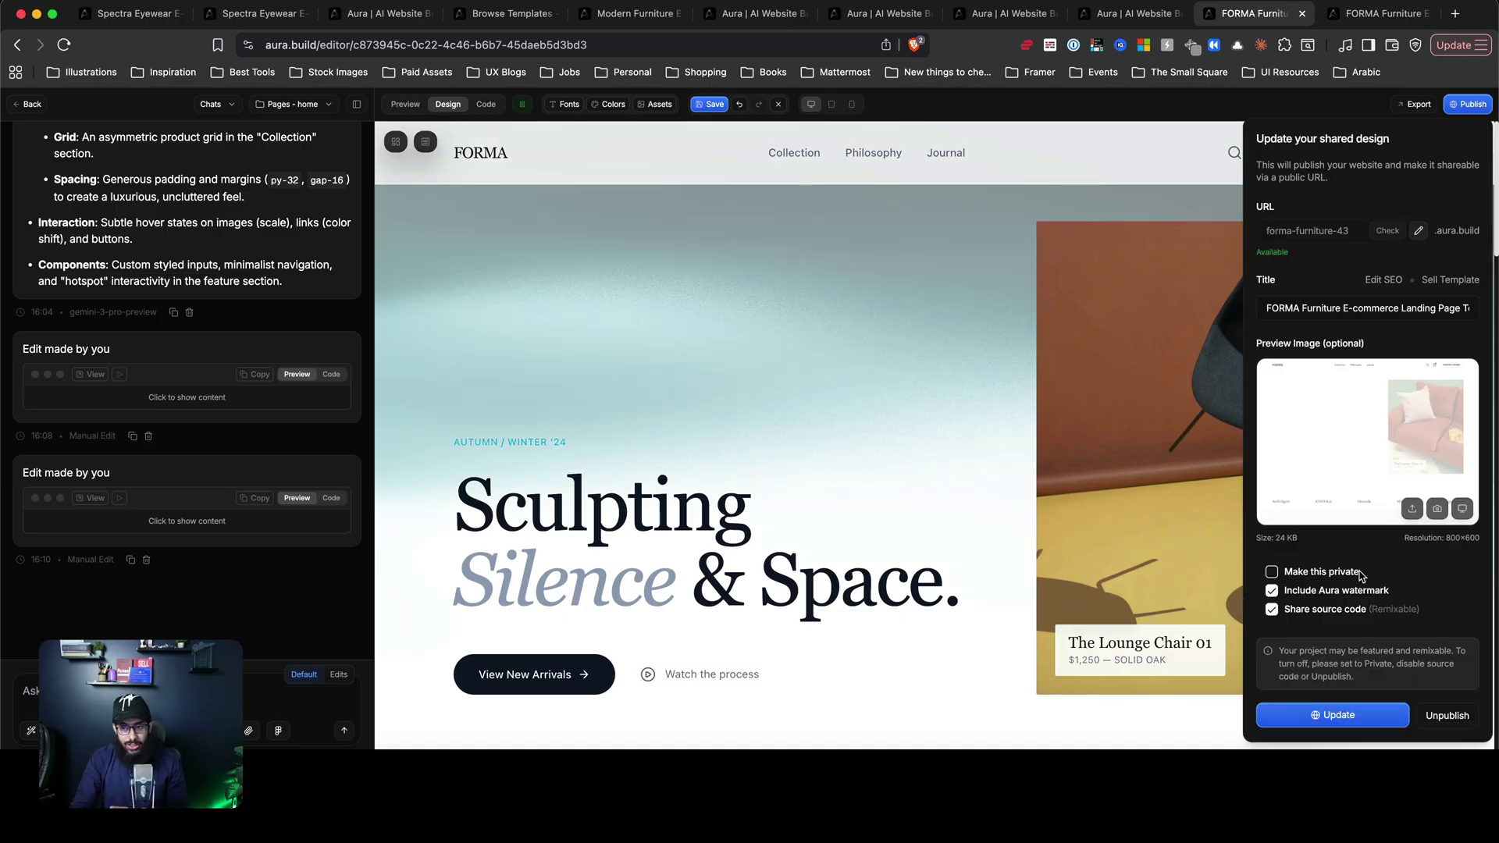
click(1339, 714)
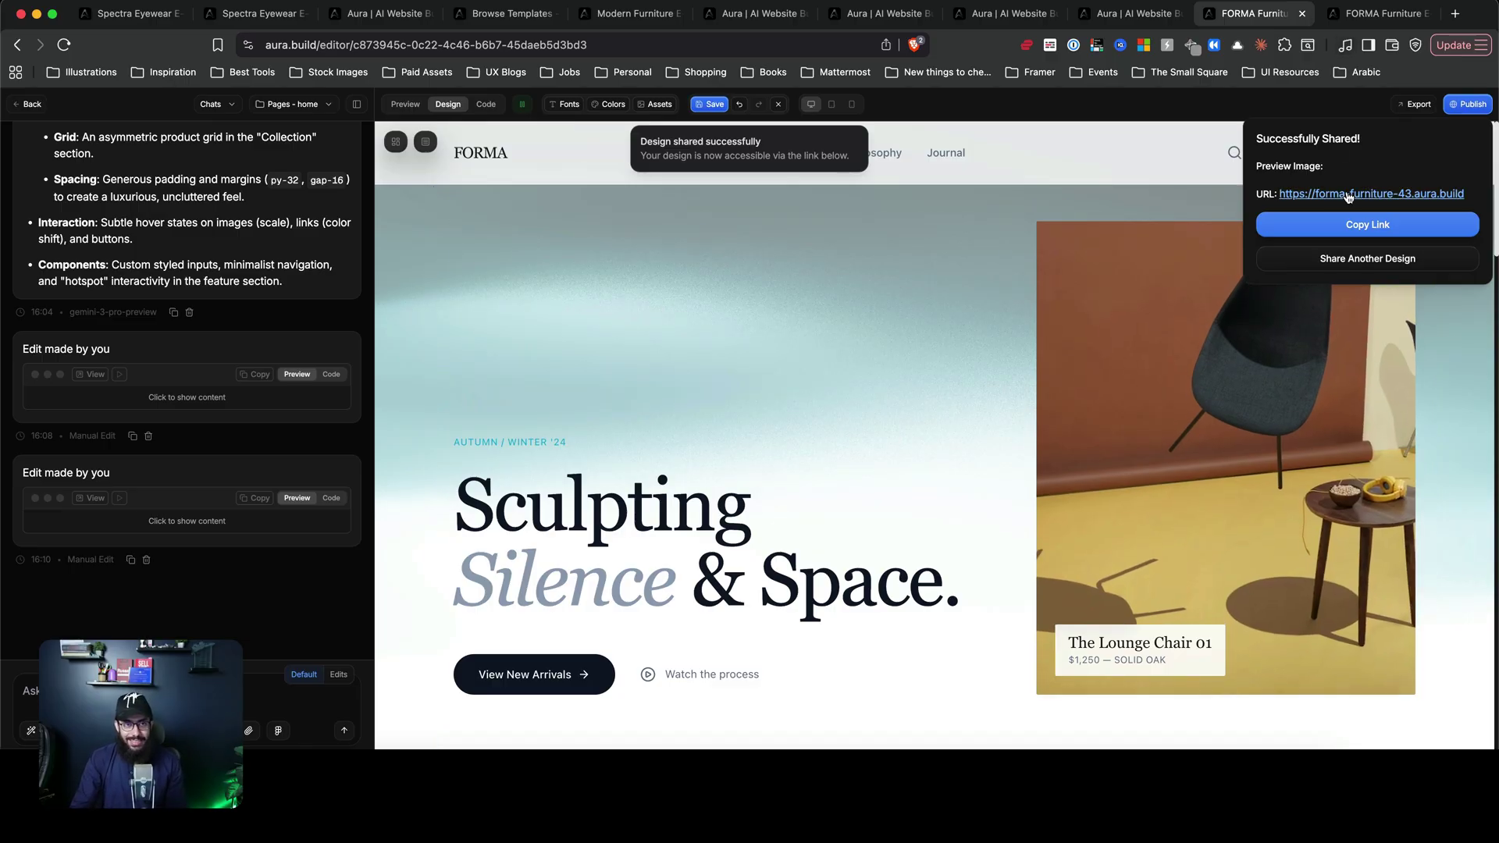
key(super+t)
- Load dribbble.com/thesmallsquare and scroll through The Small Square's shots grid
text(dribbble.com)
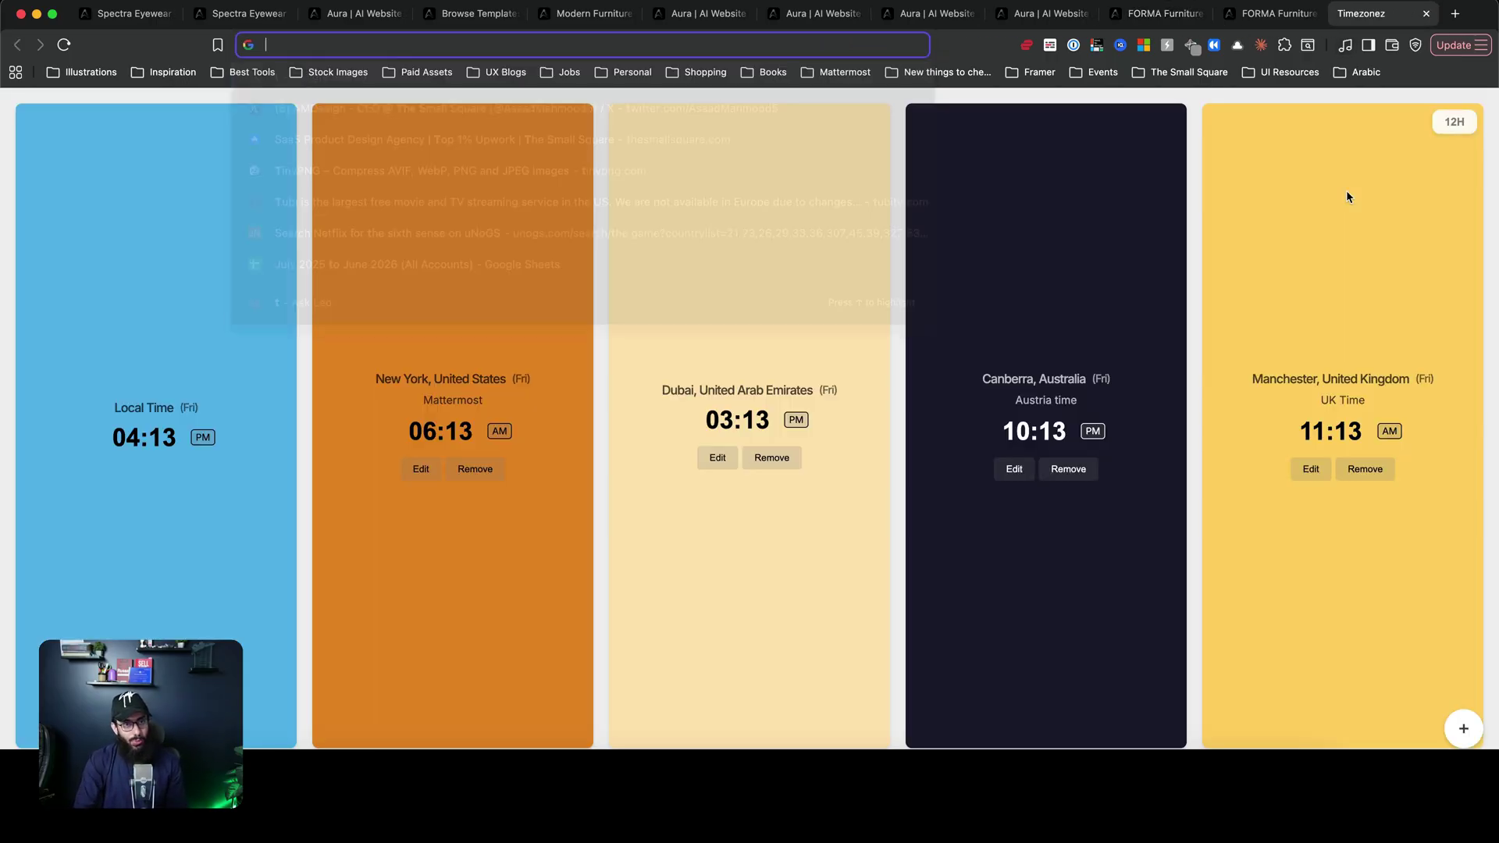
text(/thesmallsquare)
key(Return)
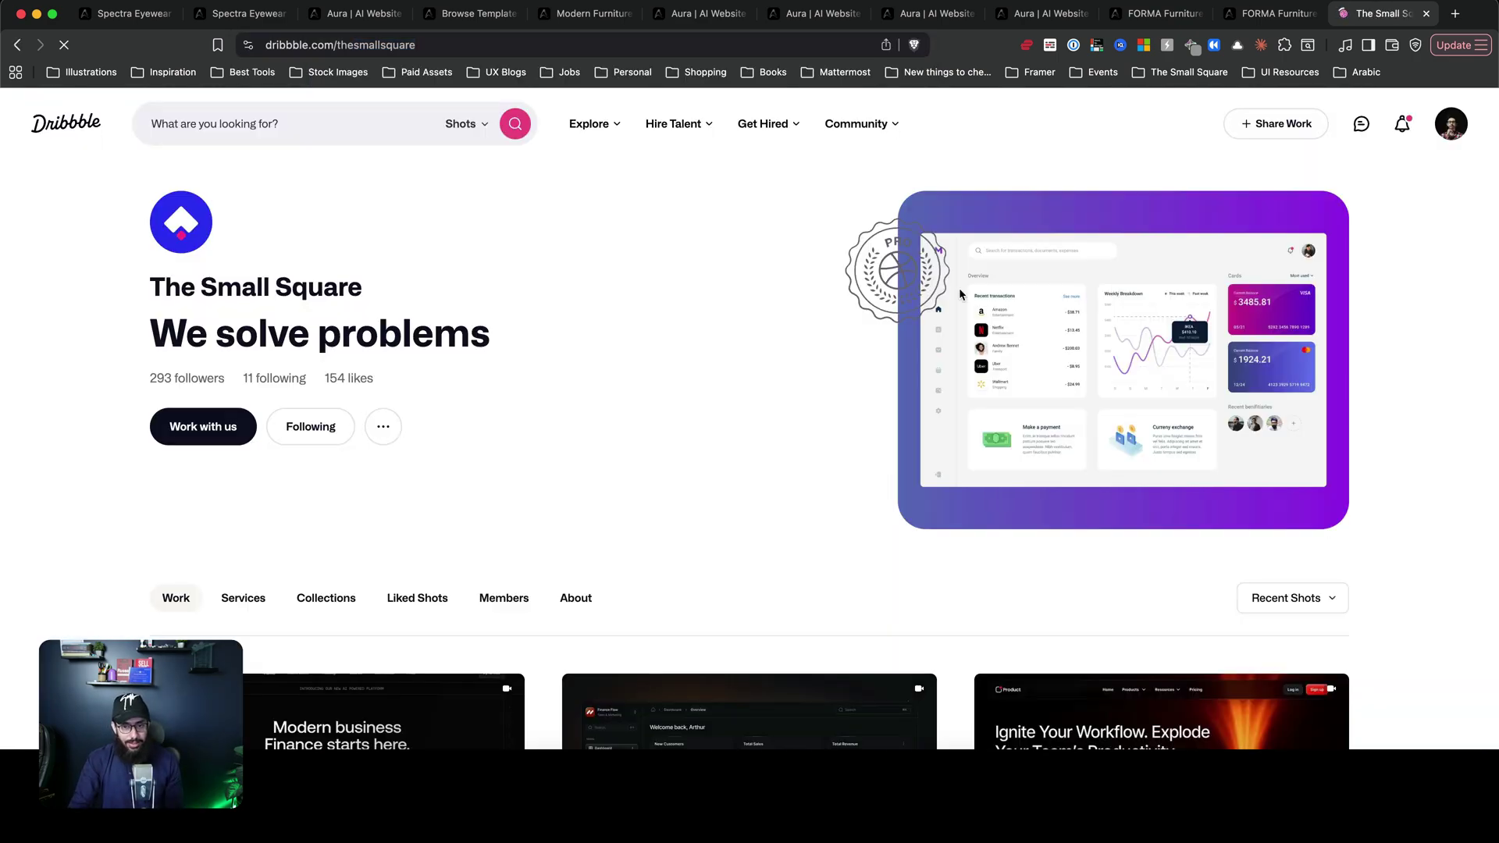
scroll(890, 310, down, 7)
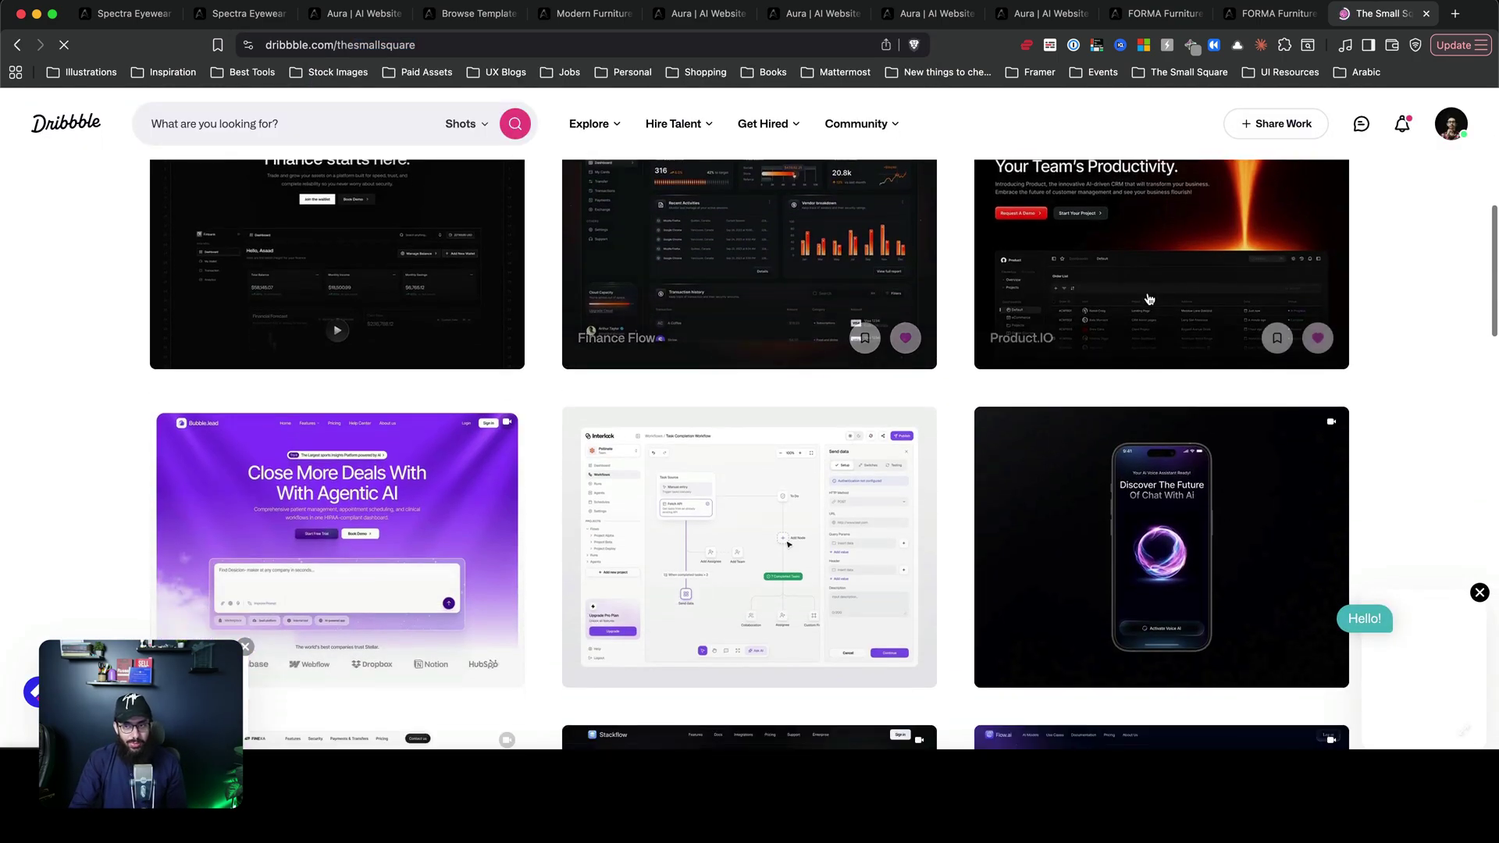
scroll(1149, 328, up, 2)
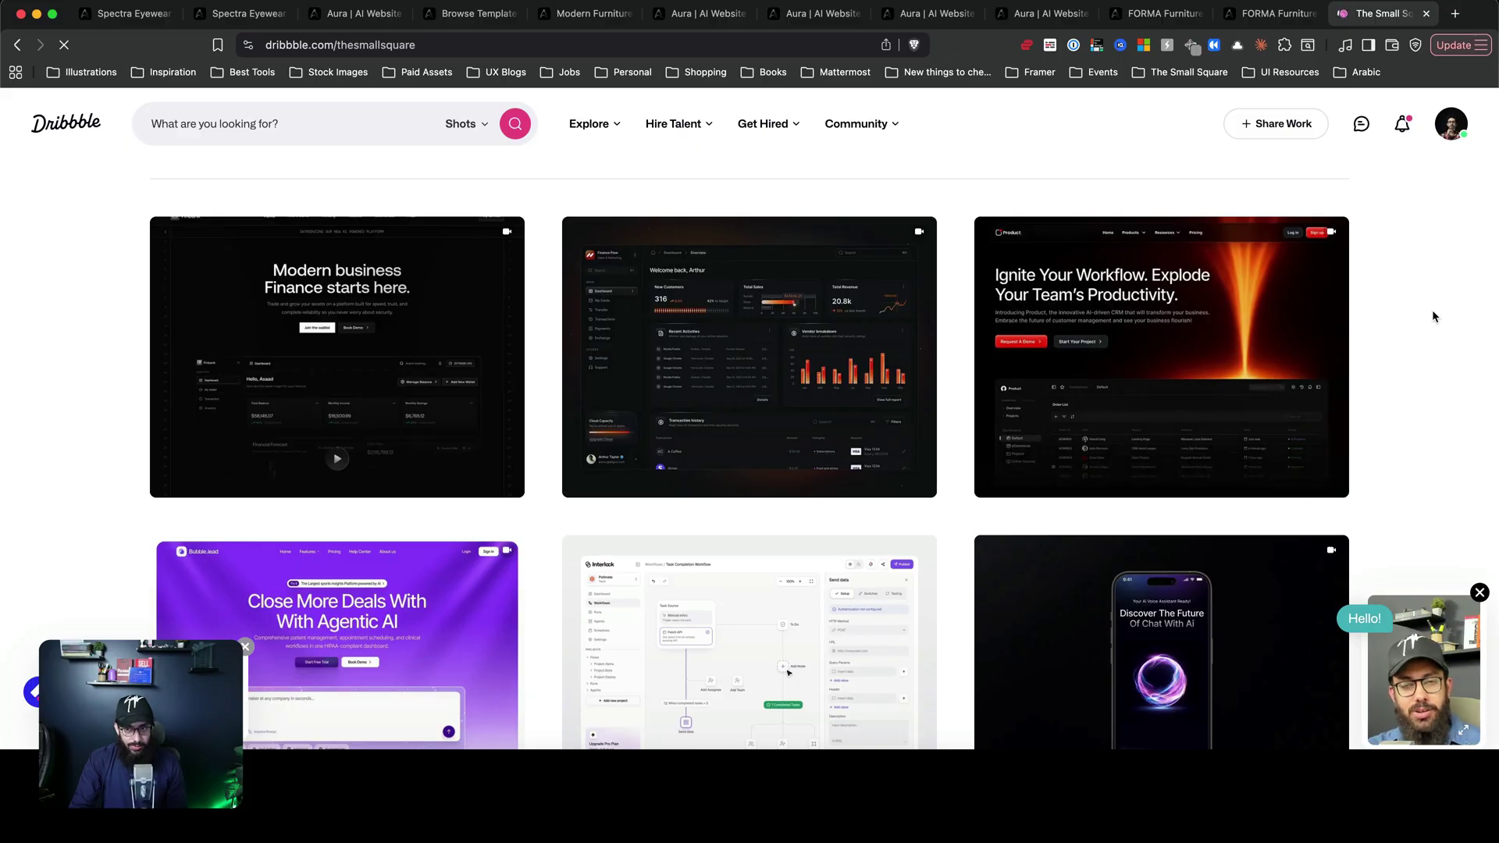
scroll(1421, 321, down, 7)
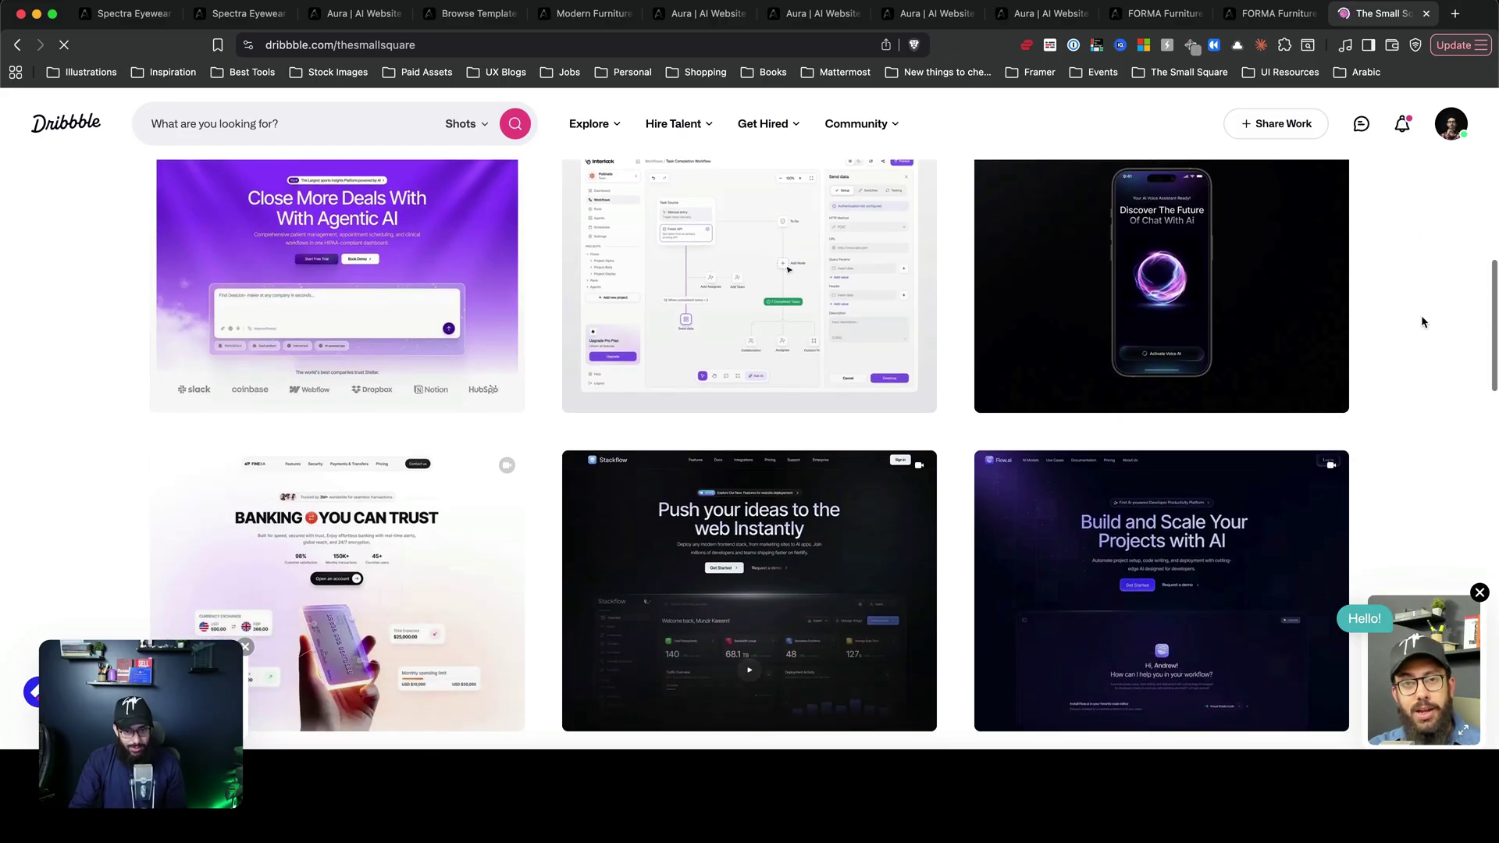
scroll(1421, 322, down, 4)
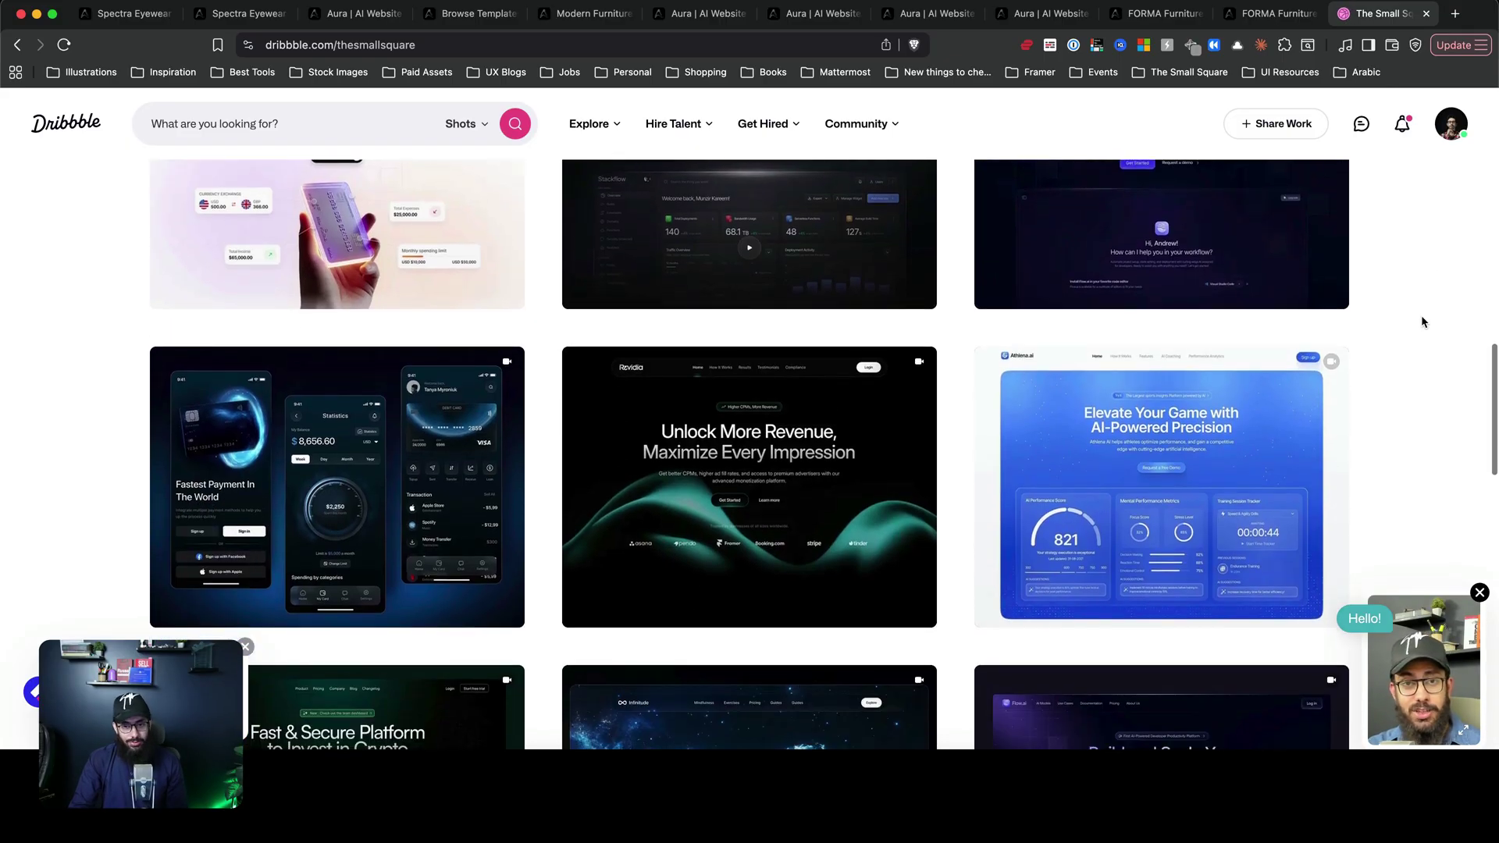
scroll(1420, 327, up, 3)
scroll(1418, 335, up, 13)
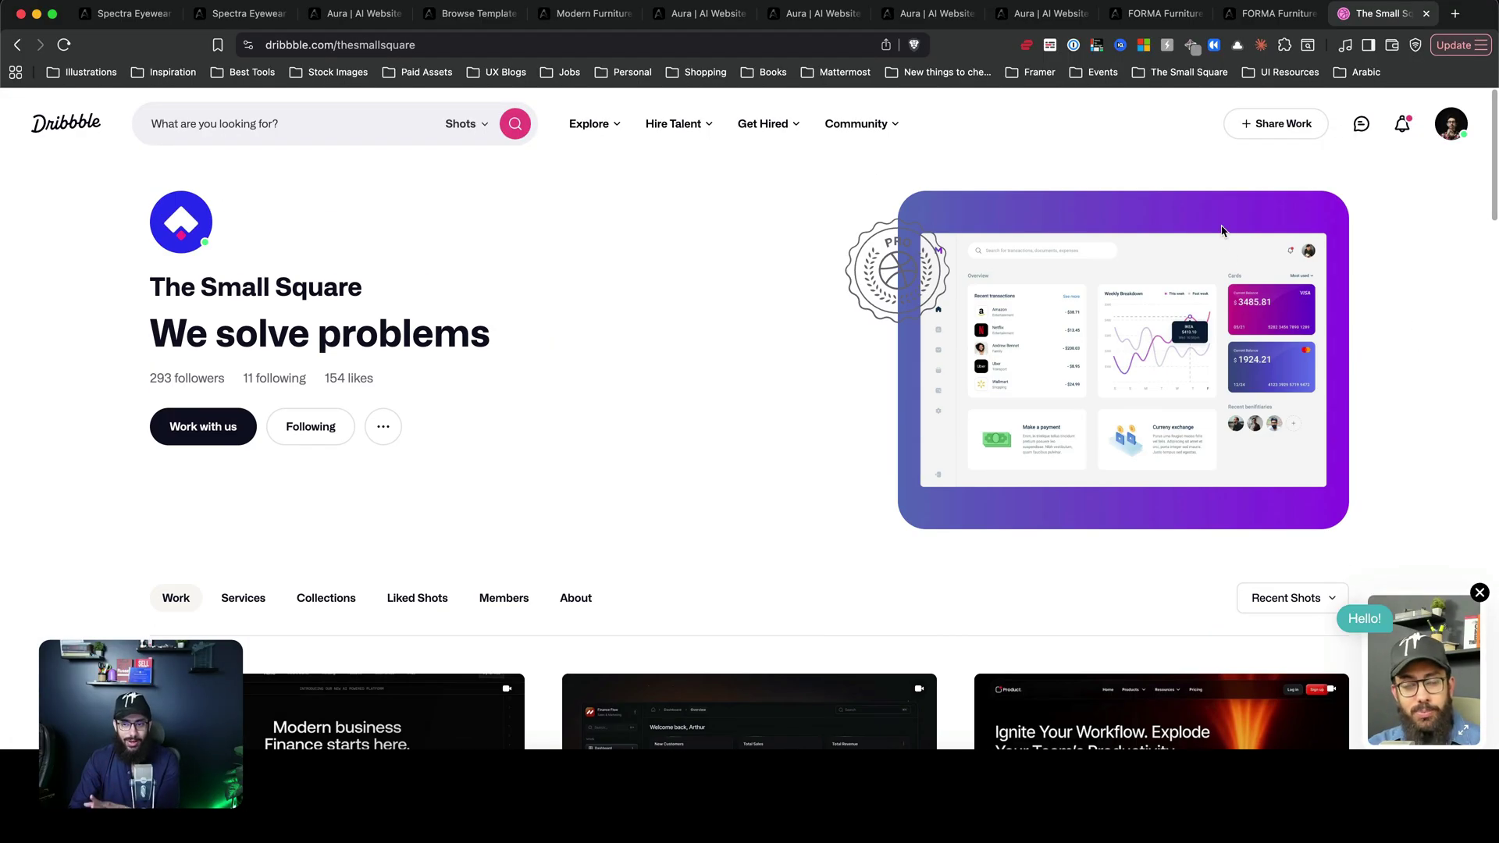
scroll(1418, 336, down, 7)
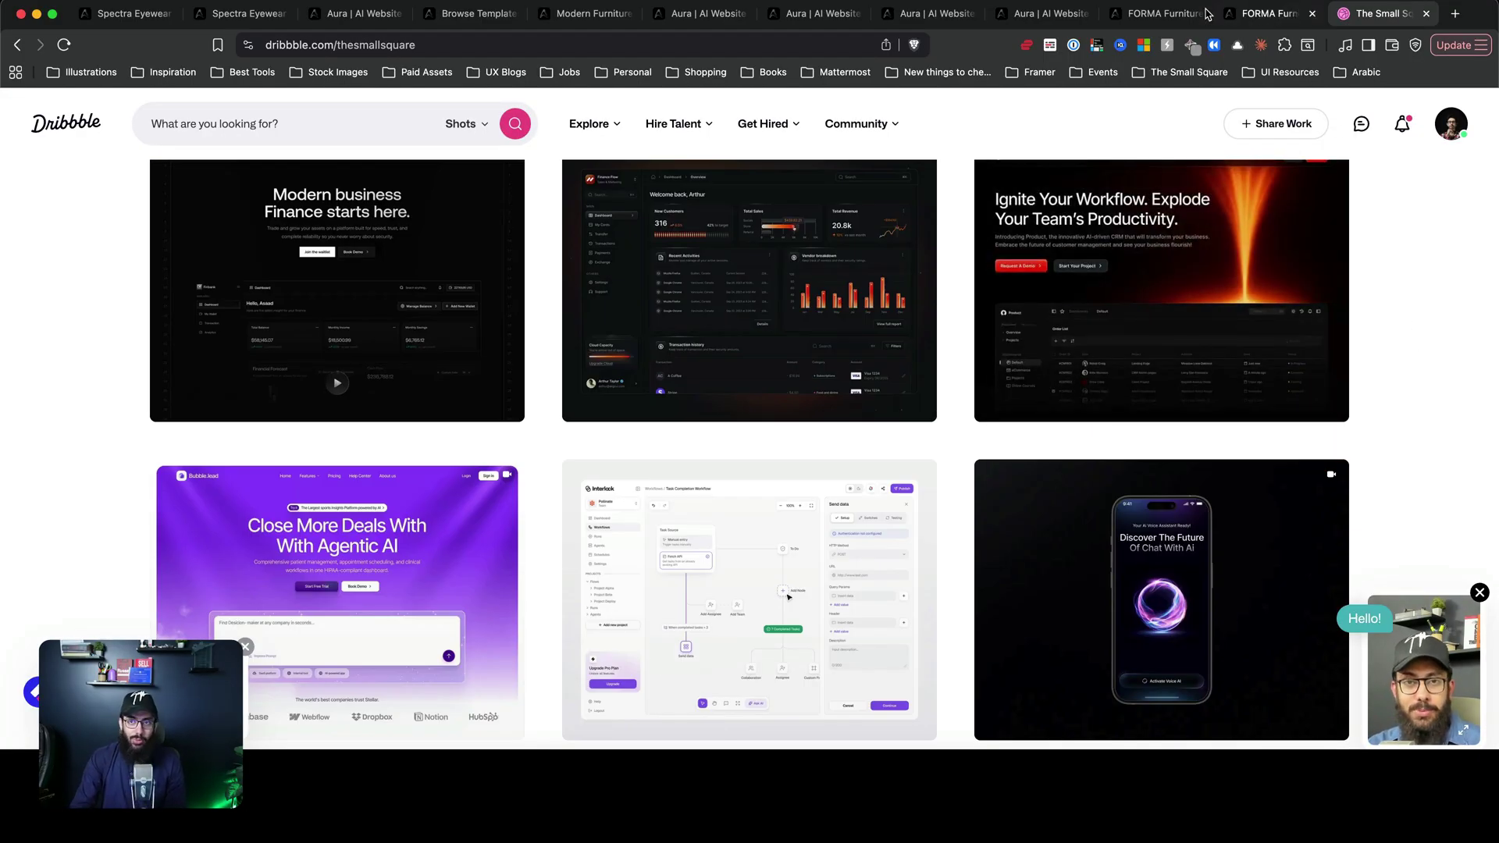
- Switch to the live FORMA site tab and reload it to show the update
click(1260, 16)
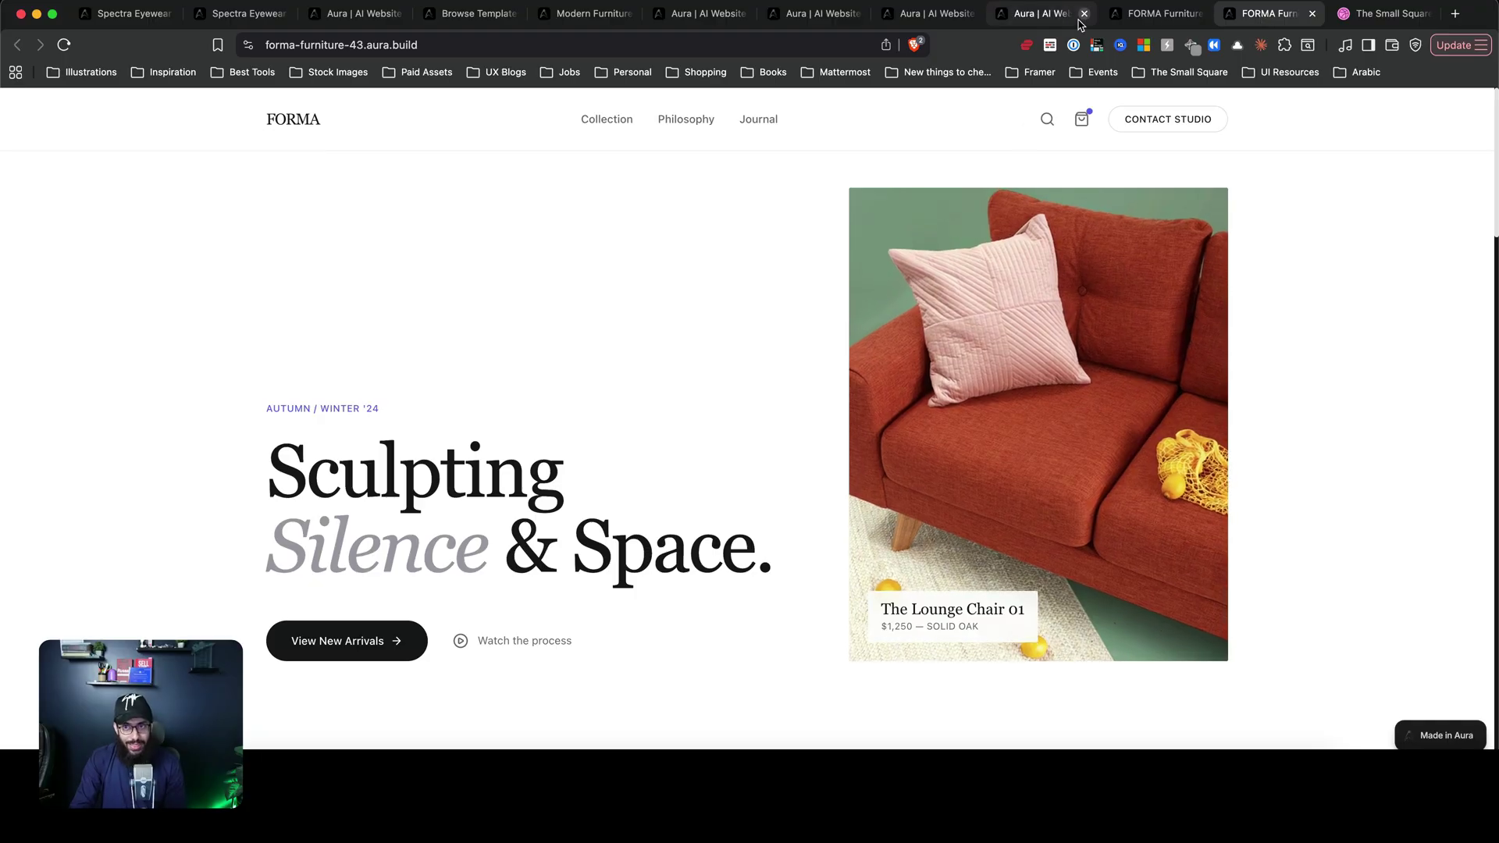
key(ctrl+shift+Tab)
click(1258, 14)
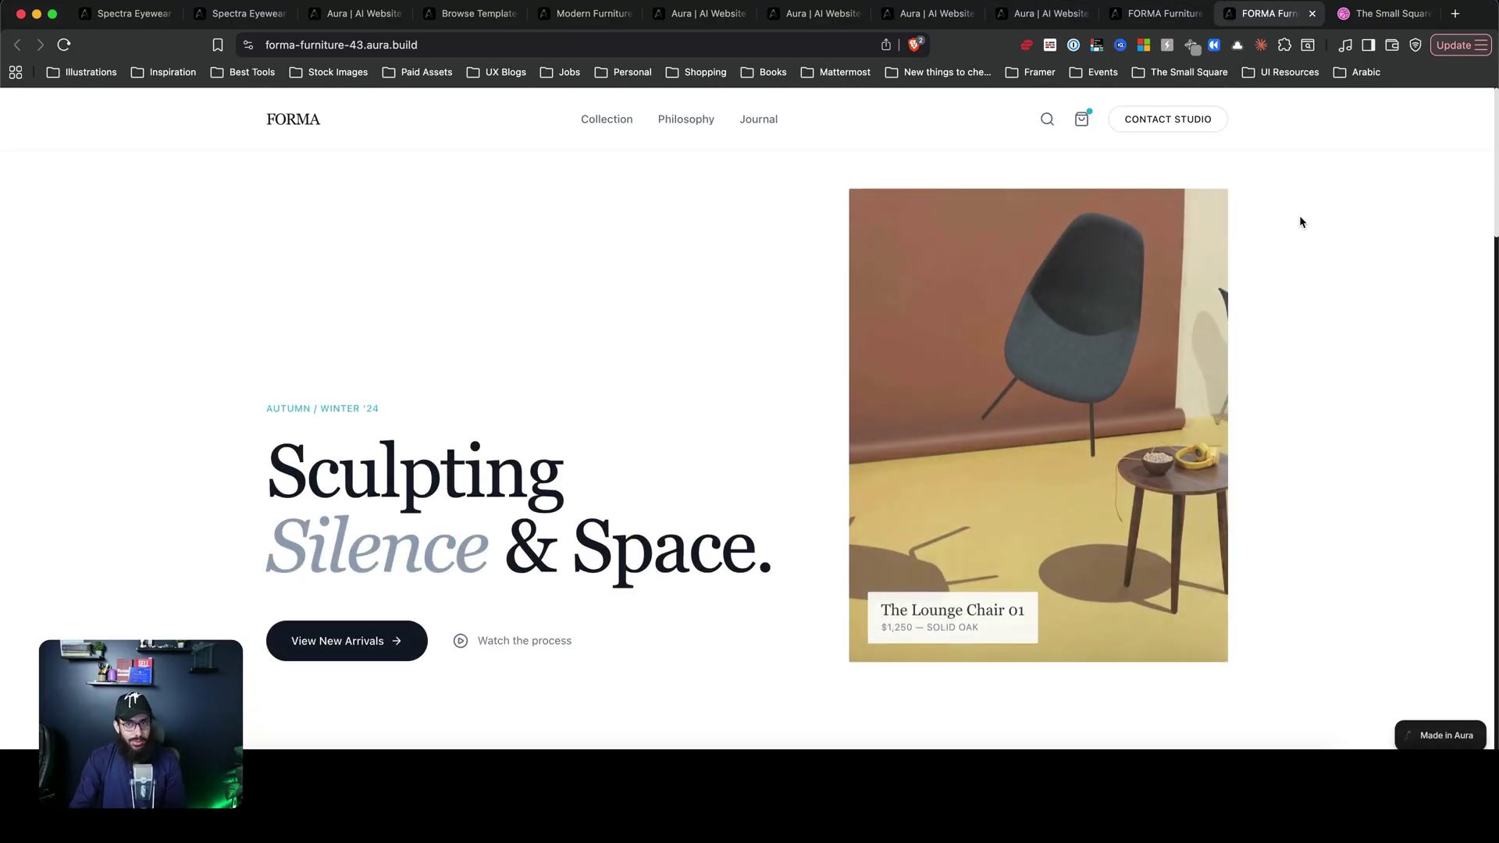
click(1149, 15)
key(ctrl+Tab)
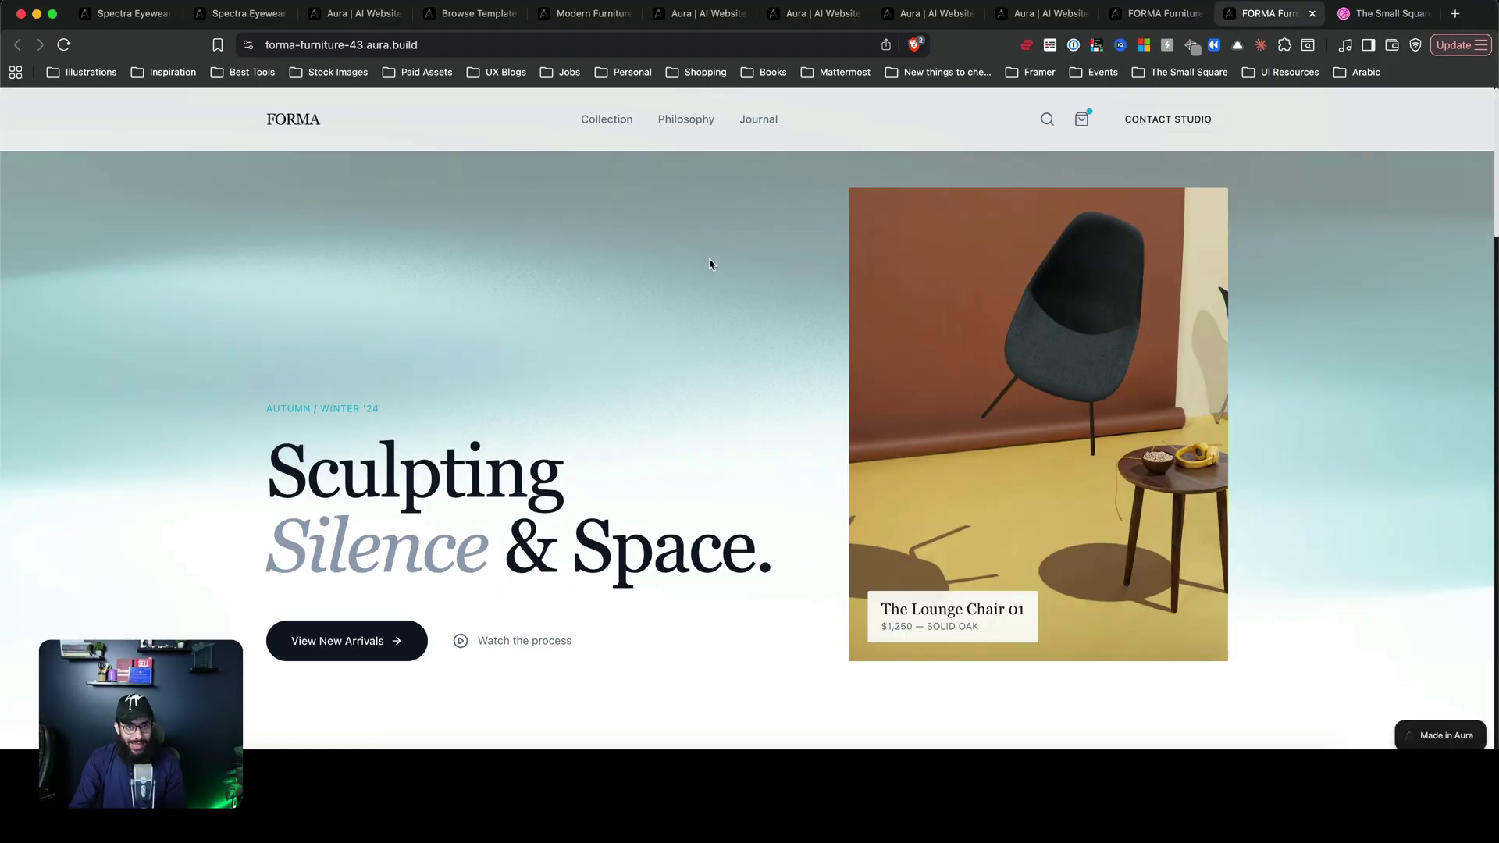
- Scroll through the refreshed site, checking the teal-washed hero and dark chair photo
scroll(575, 331, down, 20)
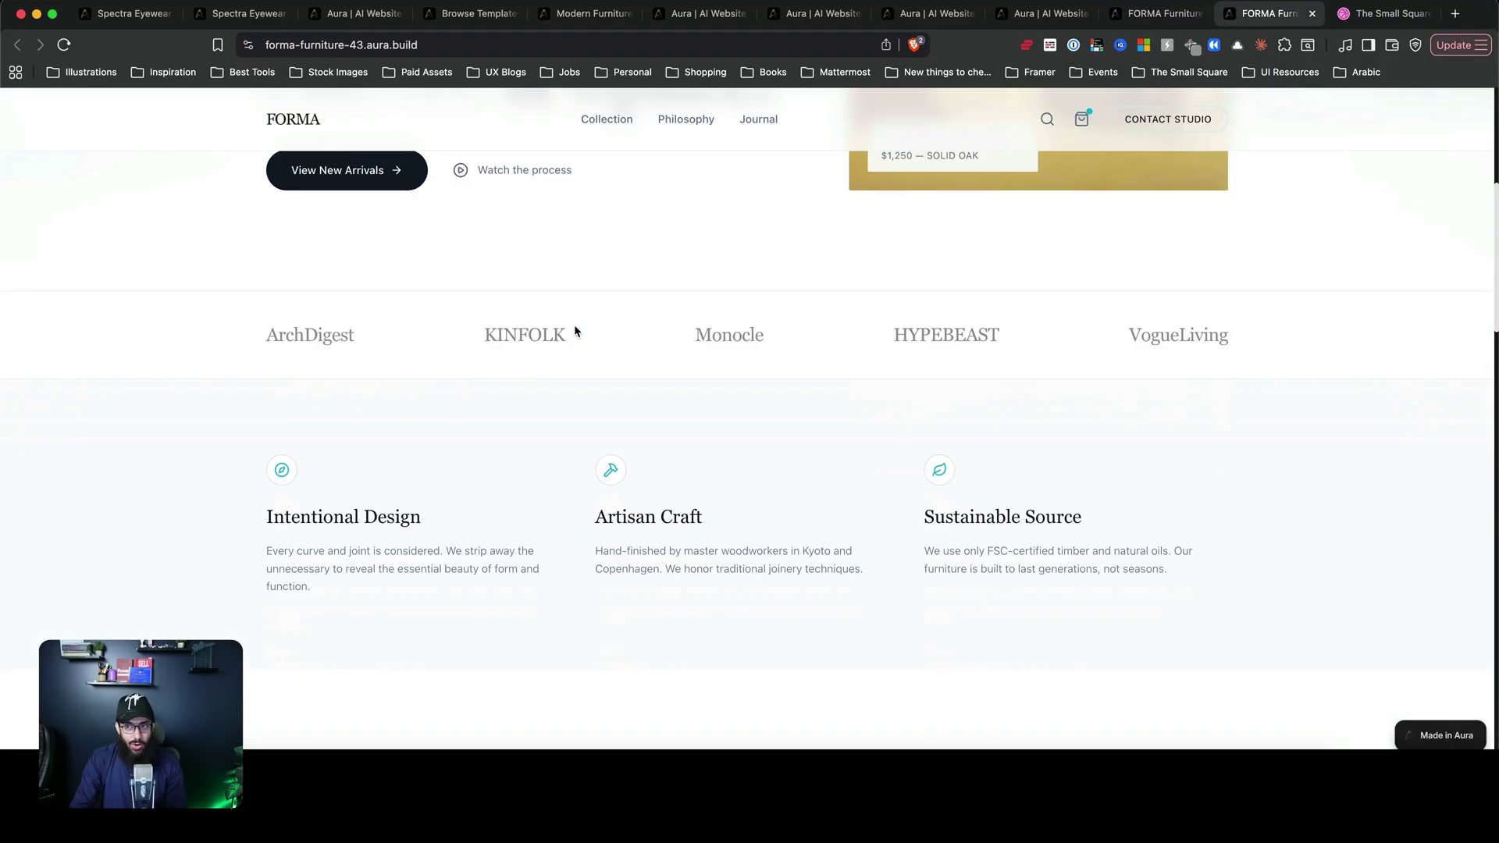
scroll(576, 331, up, 20)
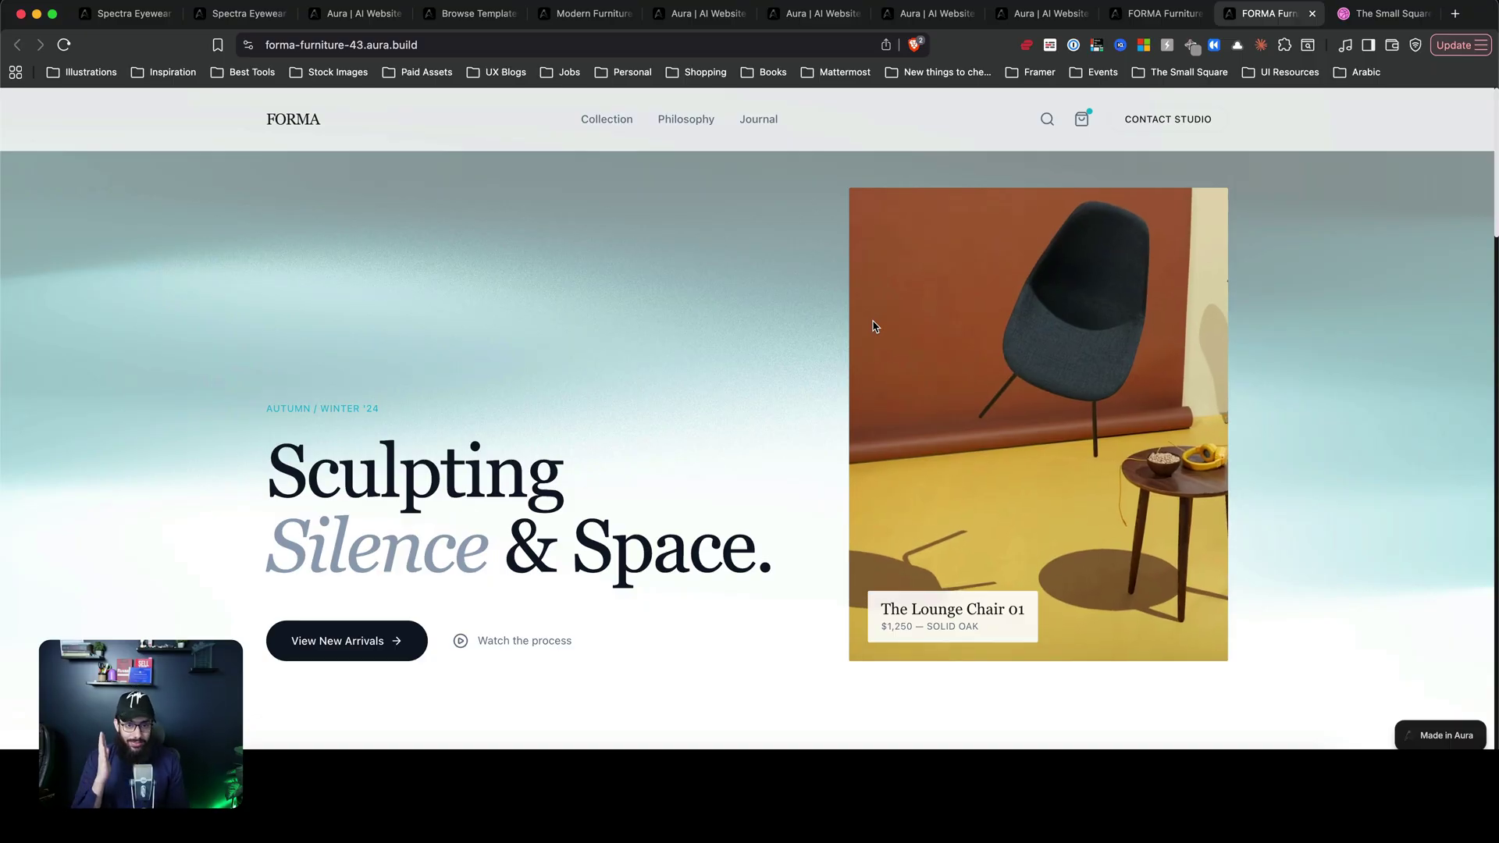
scroll(822, 336, down, 10)
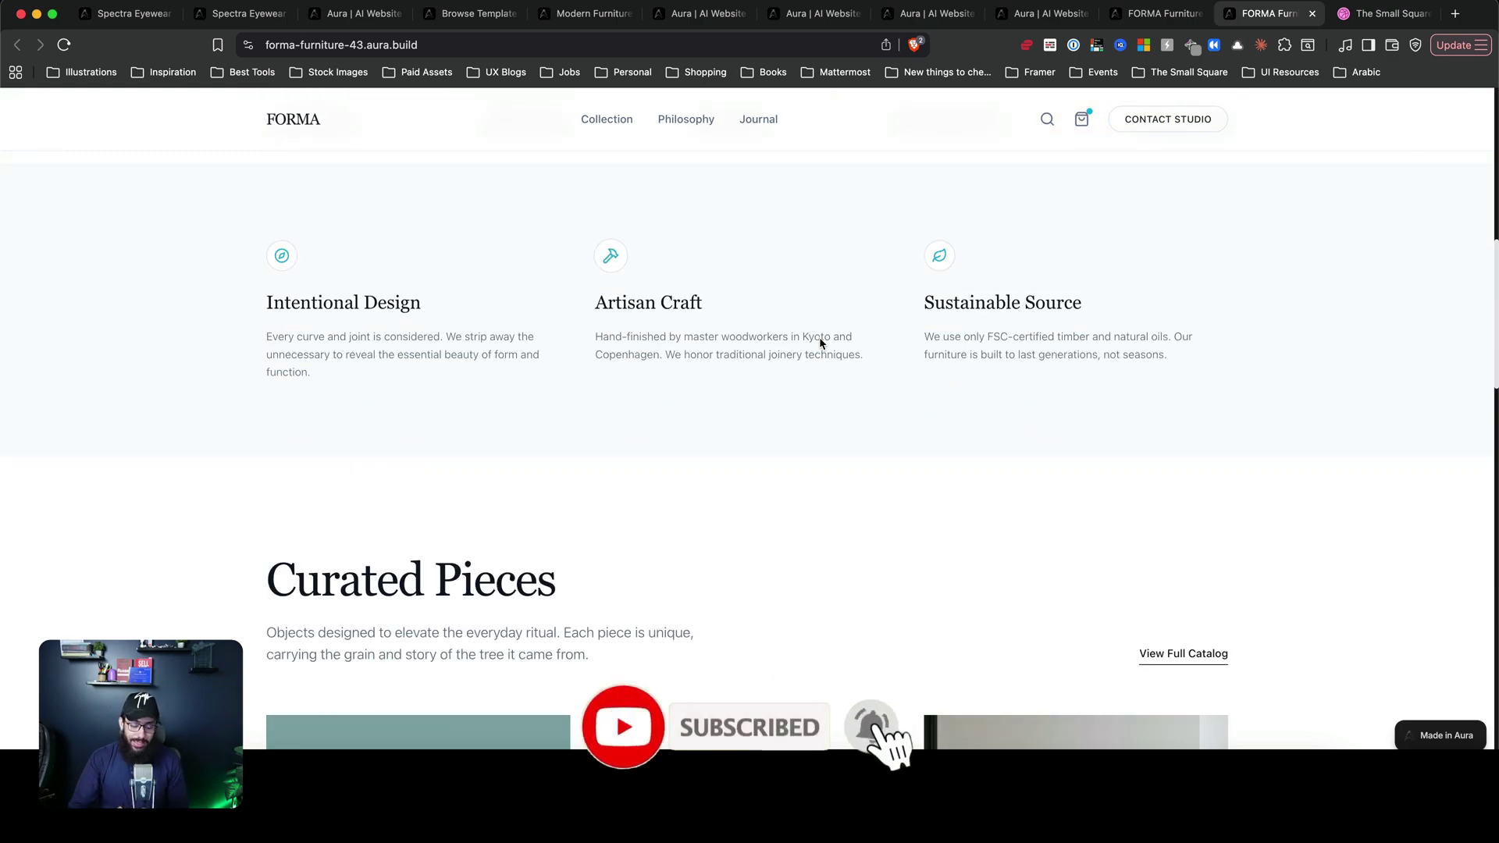
scroll(799, 394, down, 7)
scroll(781, 452, down, 15)
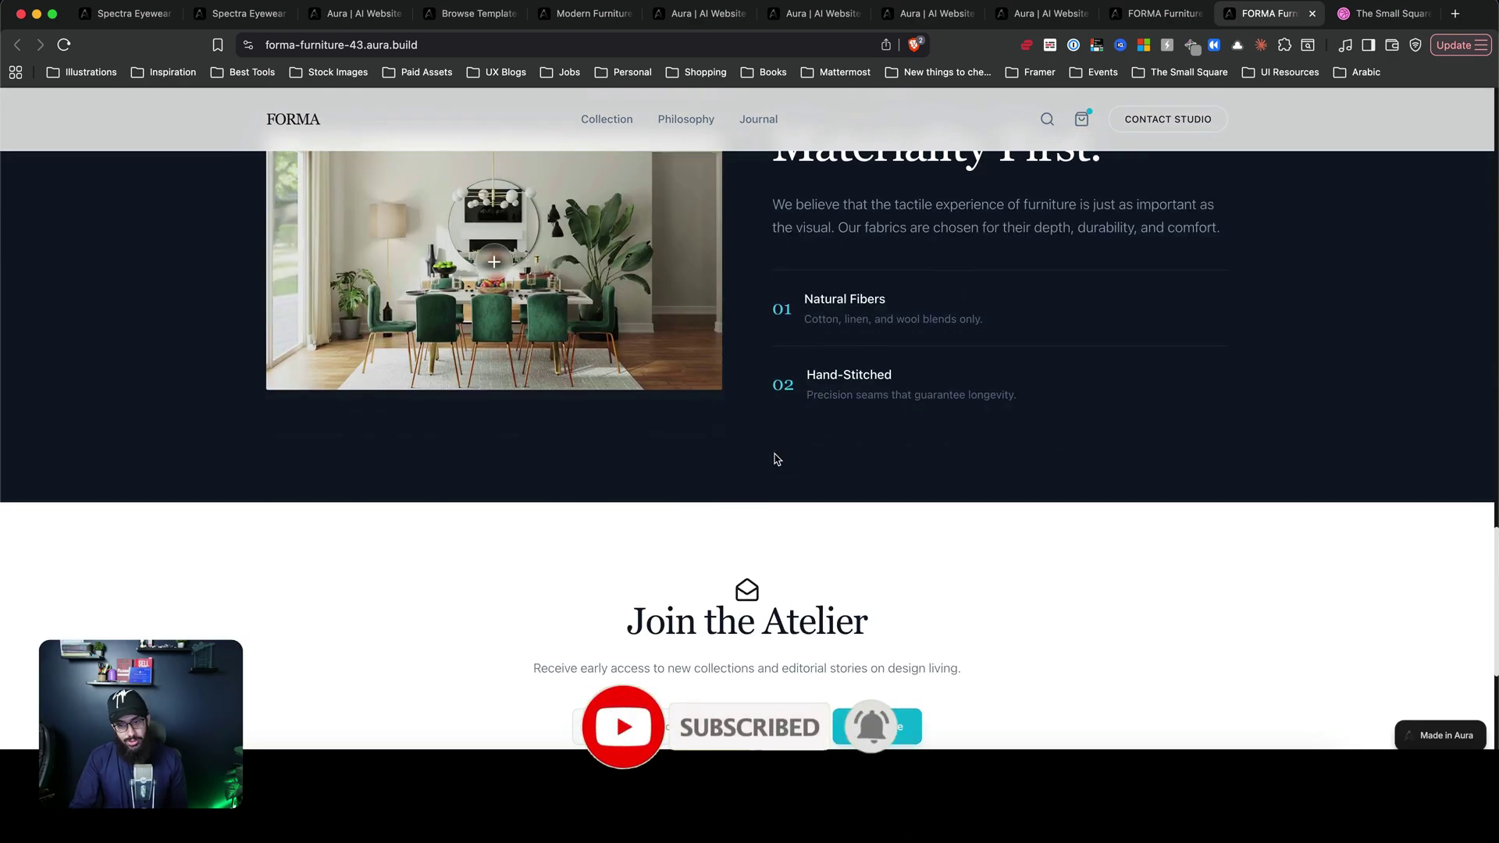
scroll(789, 500, up, 15)
scroll(806, 538, up, 20)
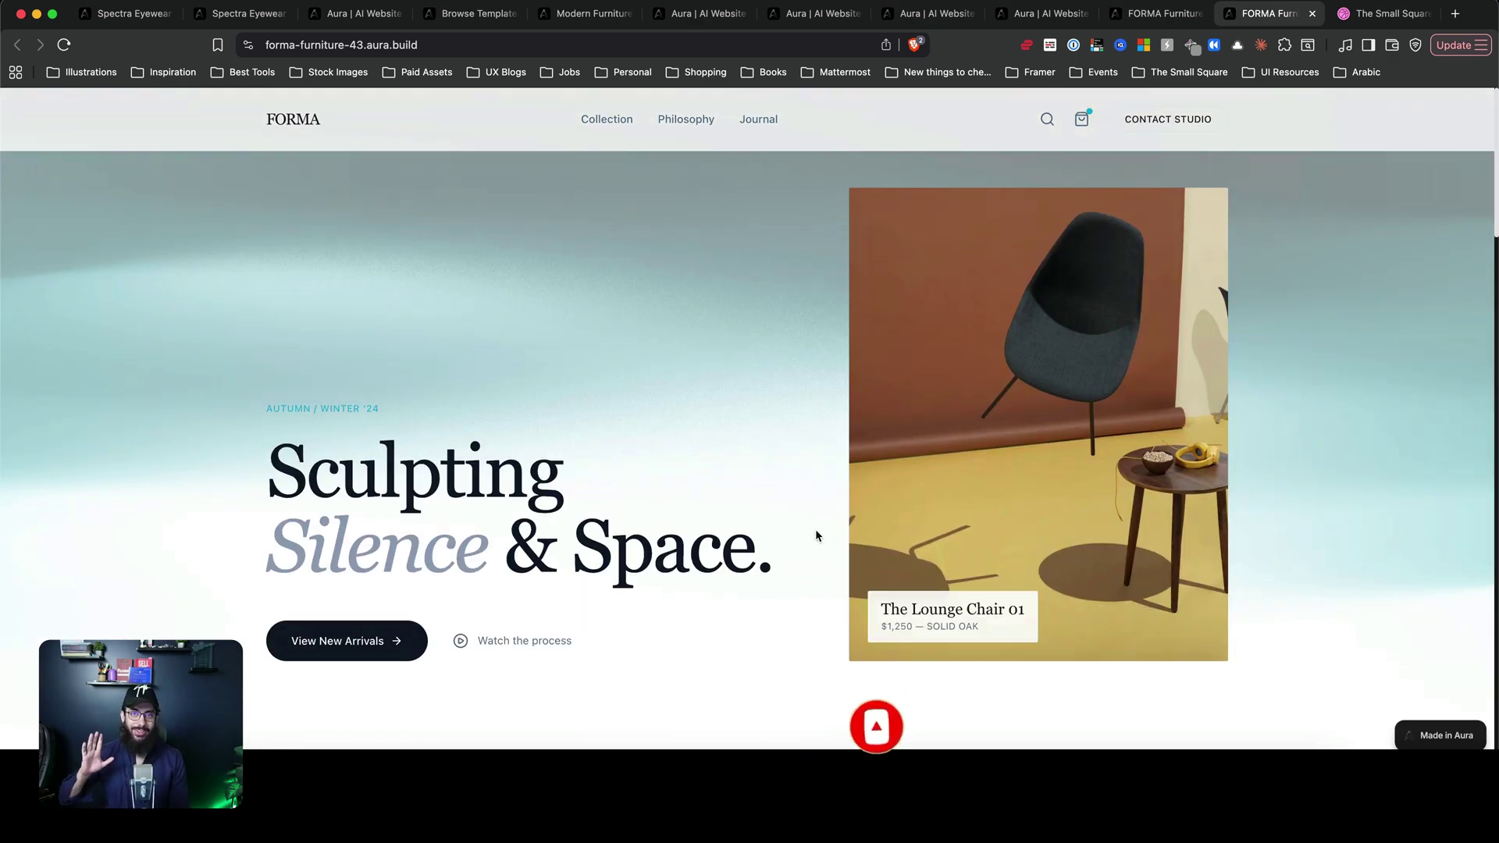